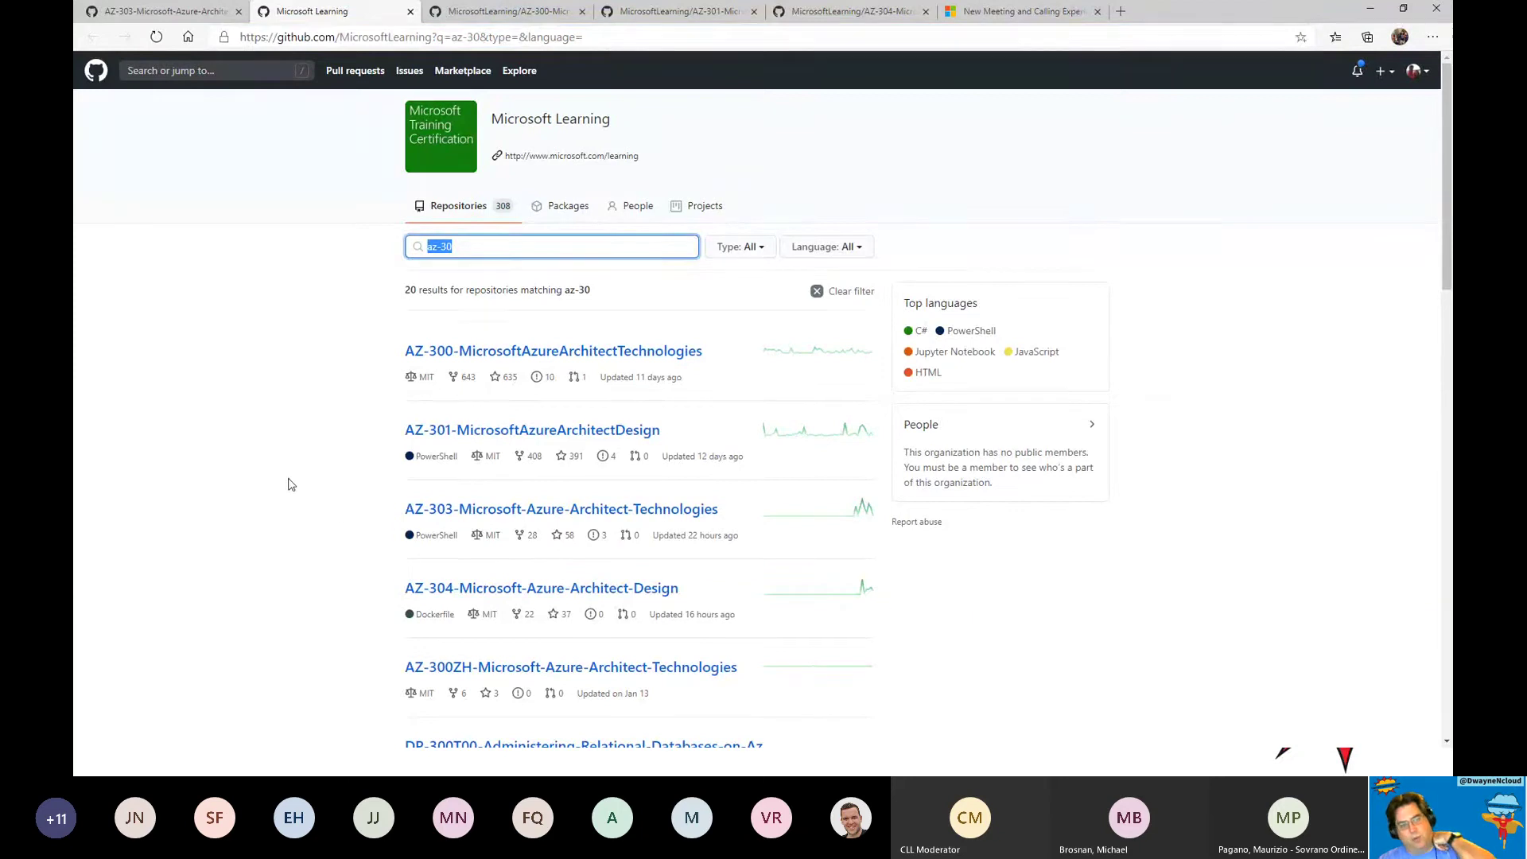
Move the AZ-303 repository tab to second place, scan its lab list, then view AZ-300.
scroll(296, 487, "down", 1)
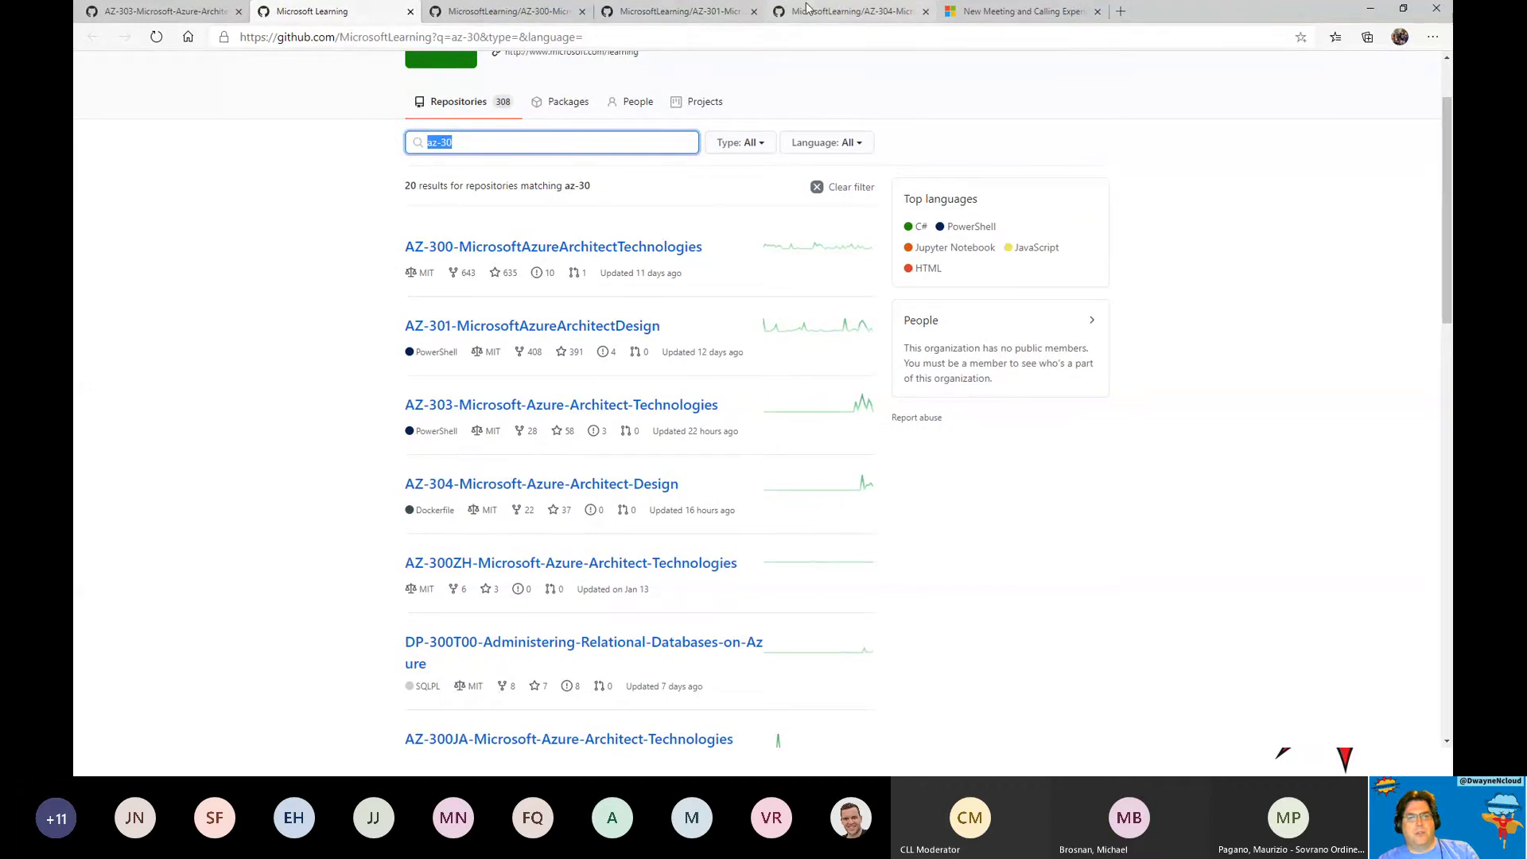
left_click_drag(125, 11, 326, 22)
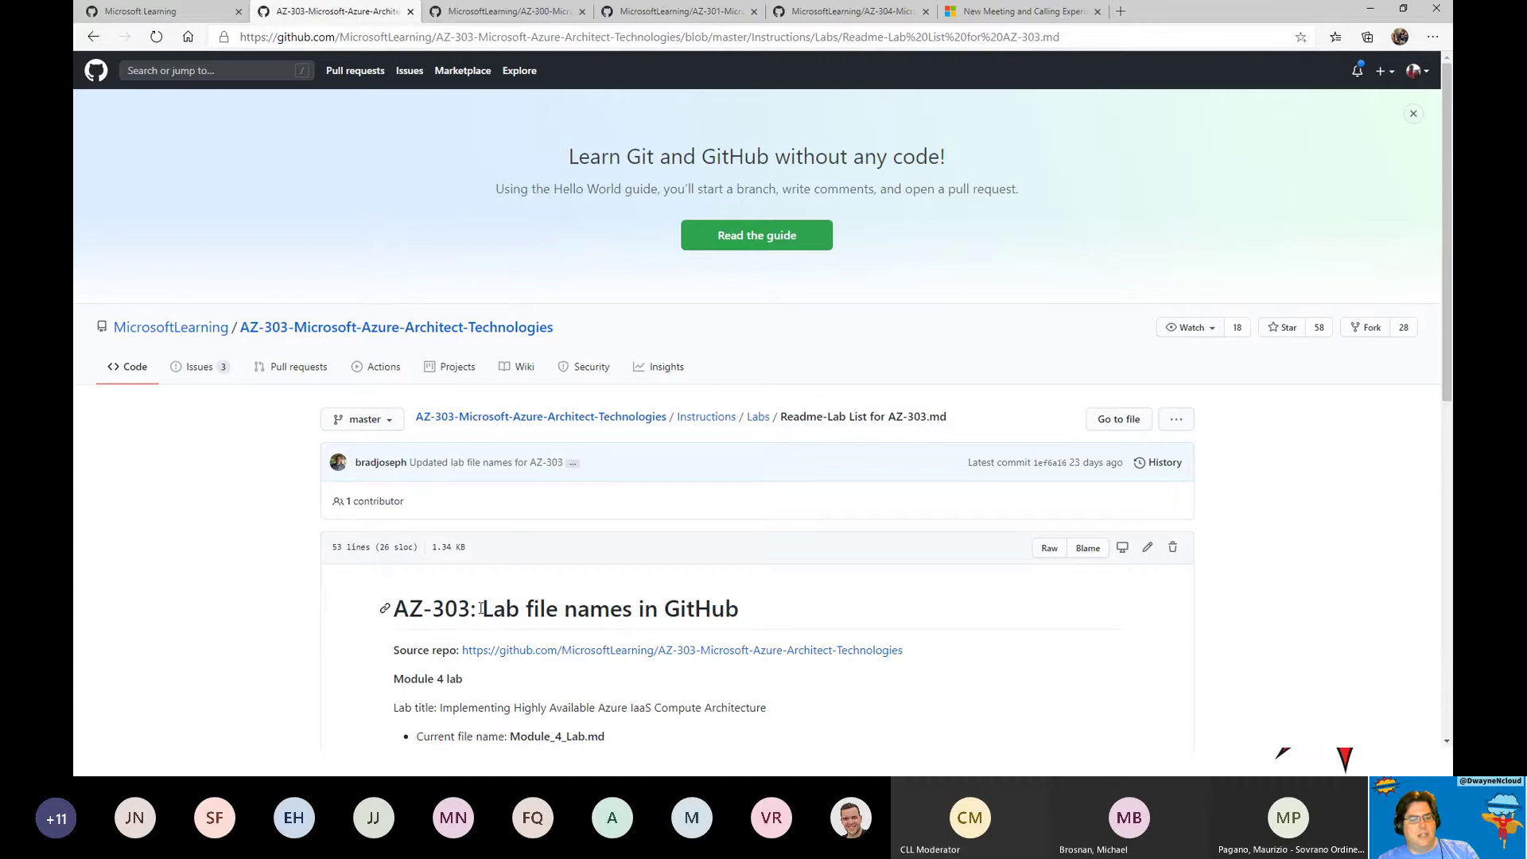
scroll(477, 573, "down", 5)
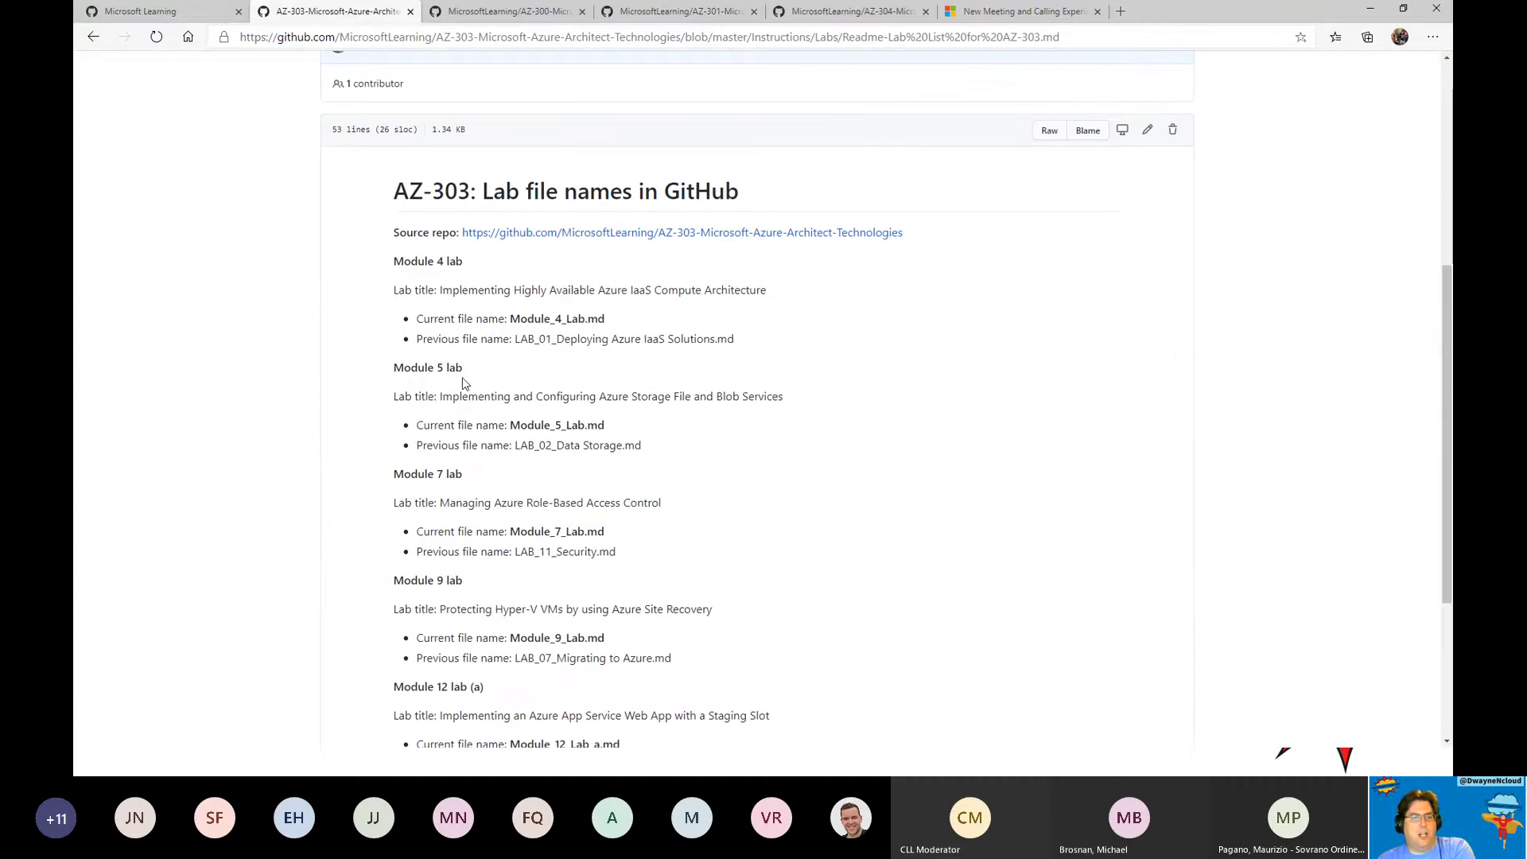
scroll(576, 414, "down", 2)
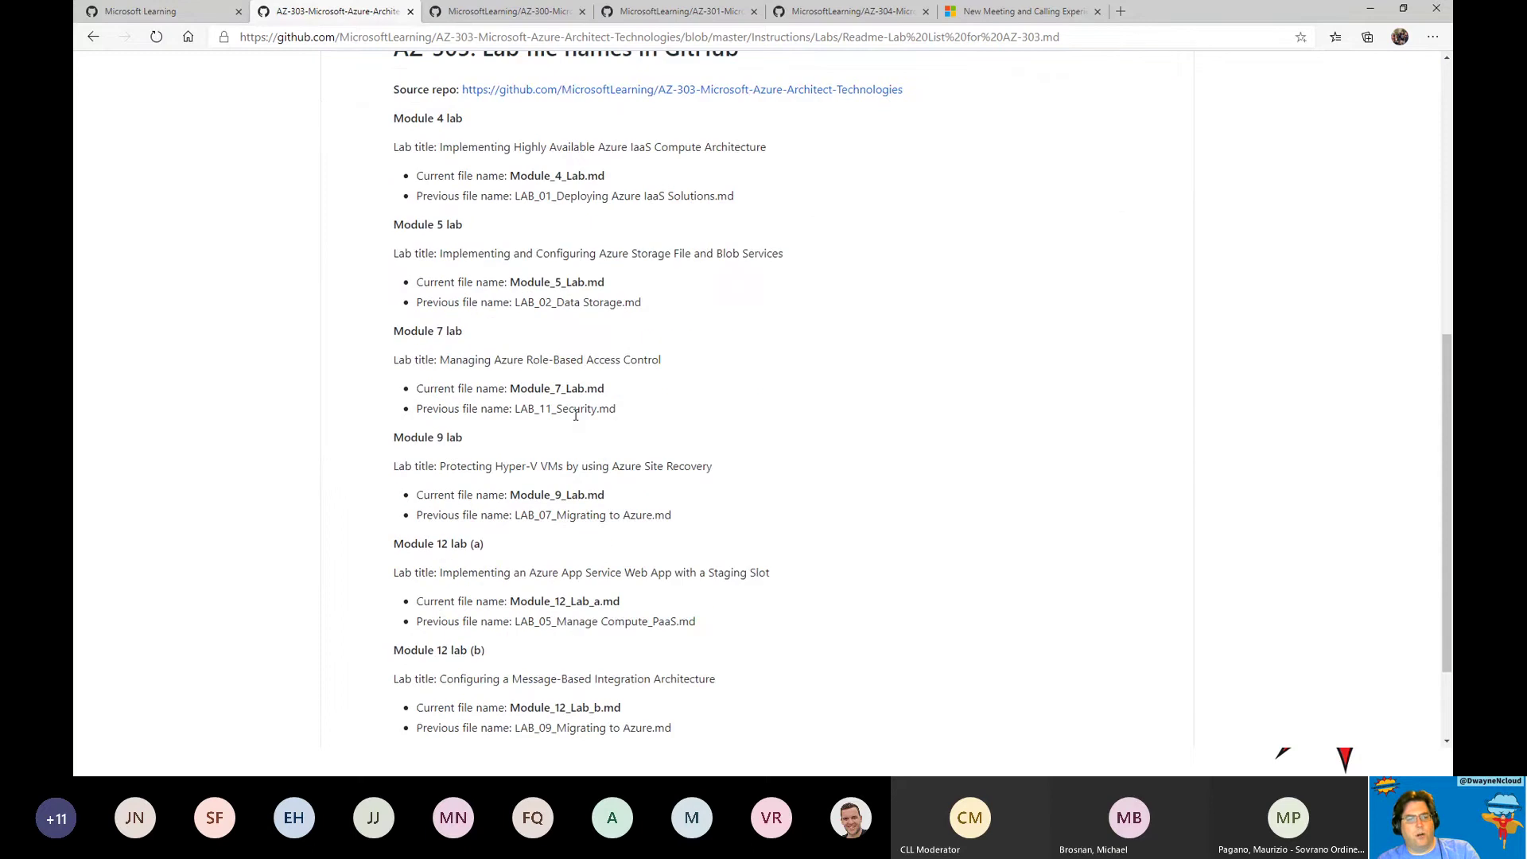
scroll(576, 414, "down", 2)
scroll(727, 380, "up", 8)
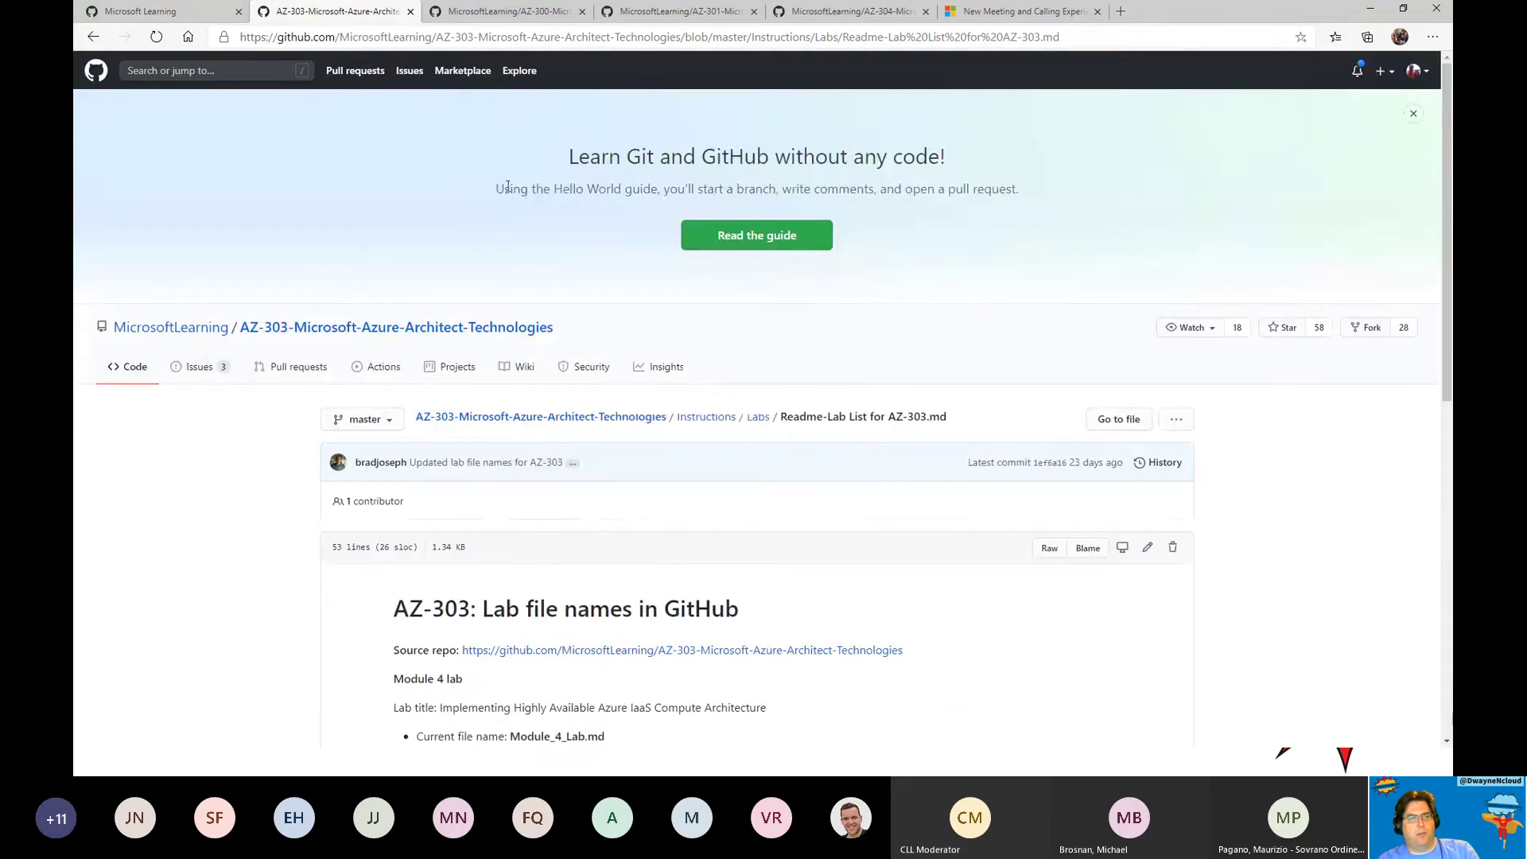
left_click(491, 10)
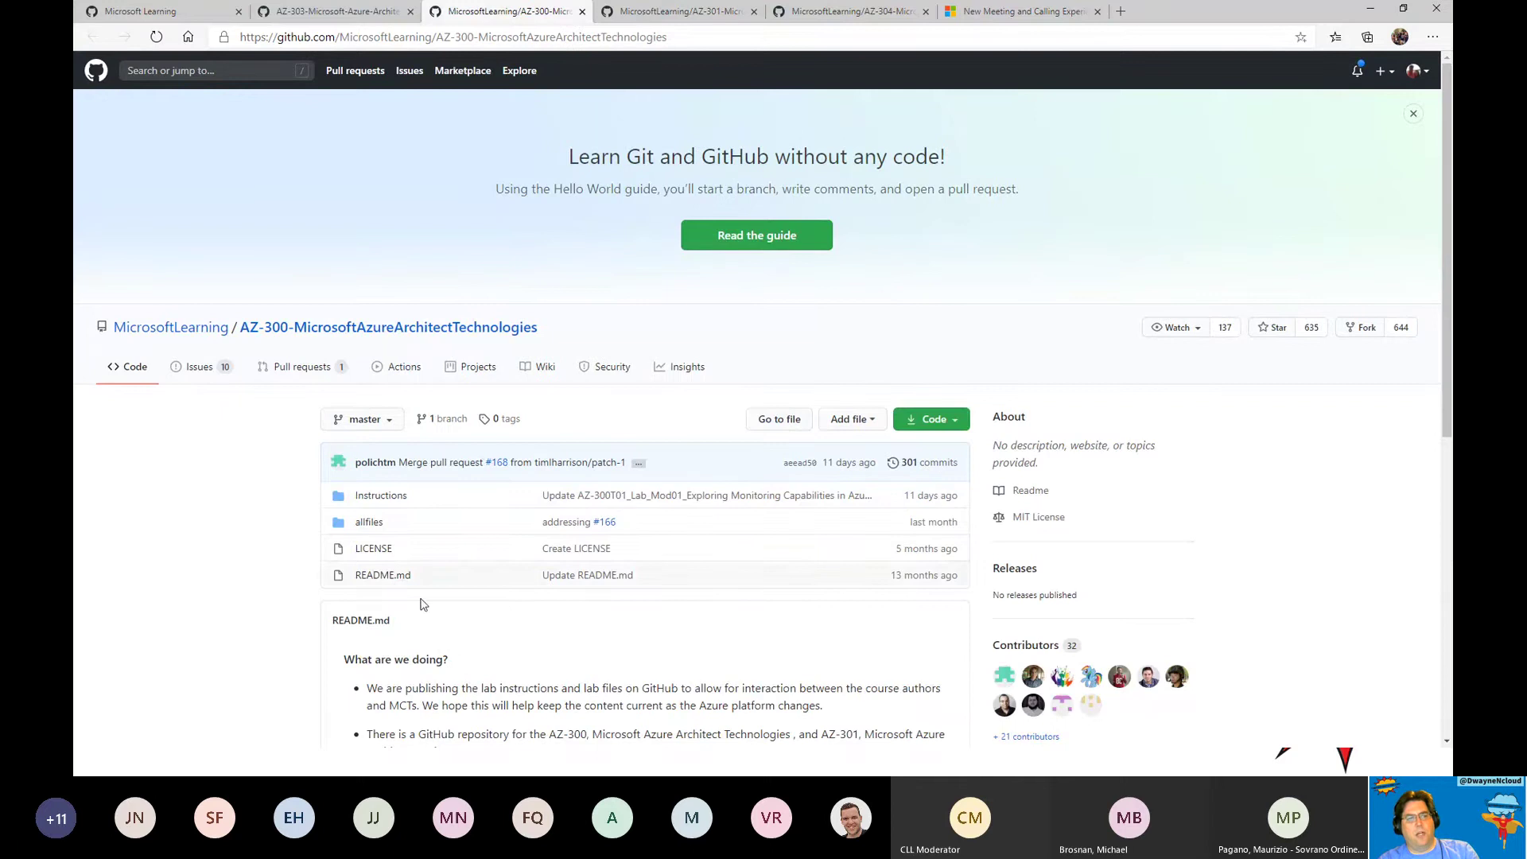
Read through the AZ-300T02 Mod03 VNet peering and service chaining lab in AZ-300 Instructions.
left_click(378, 501)
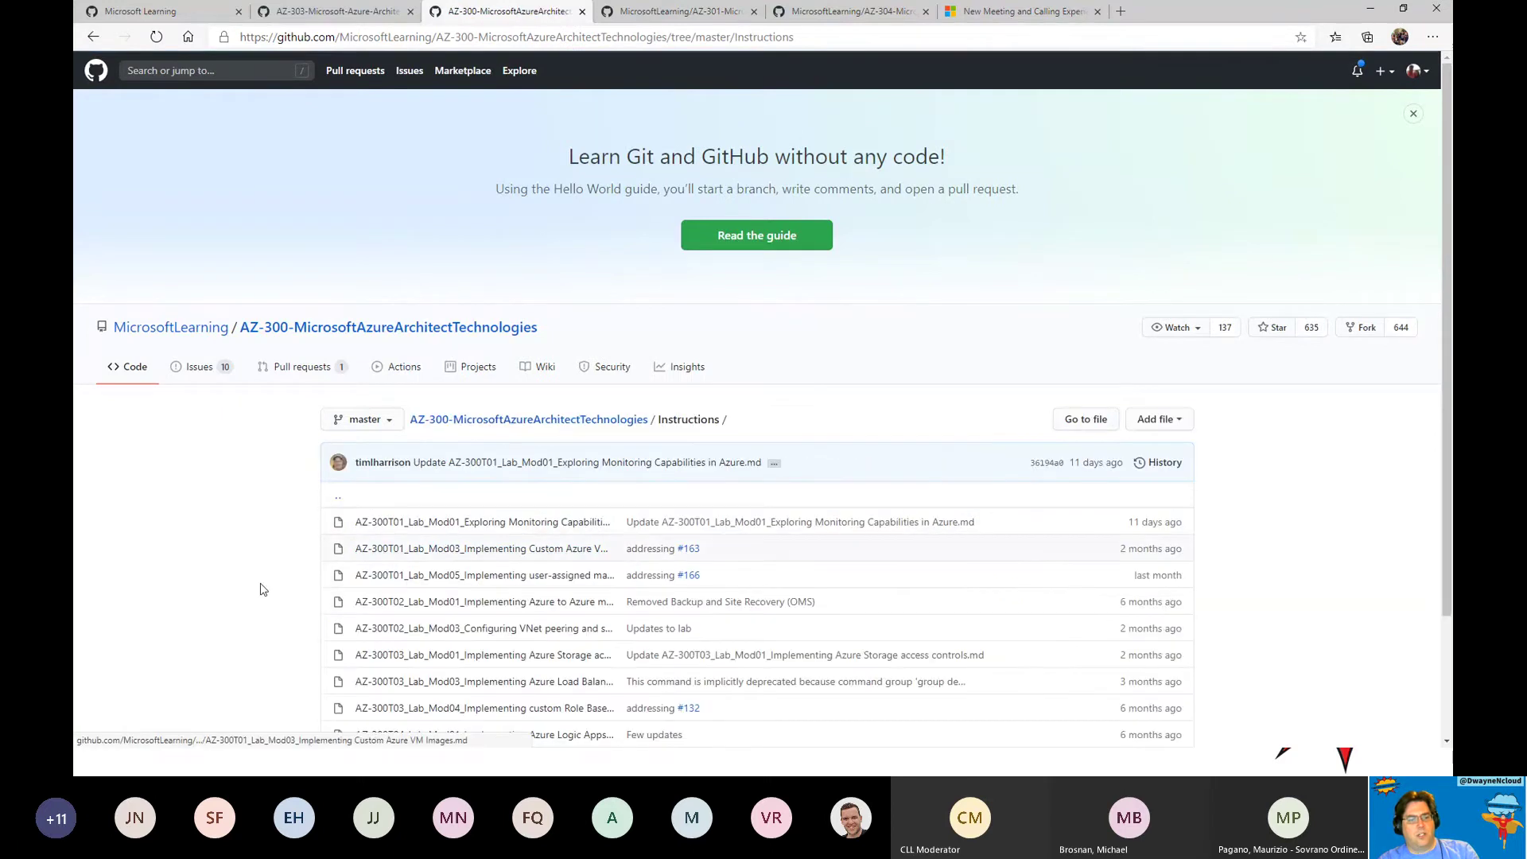
scroll(239, 585, "down", 2)
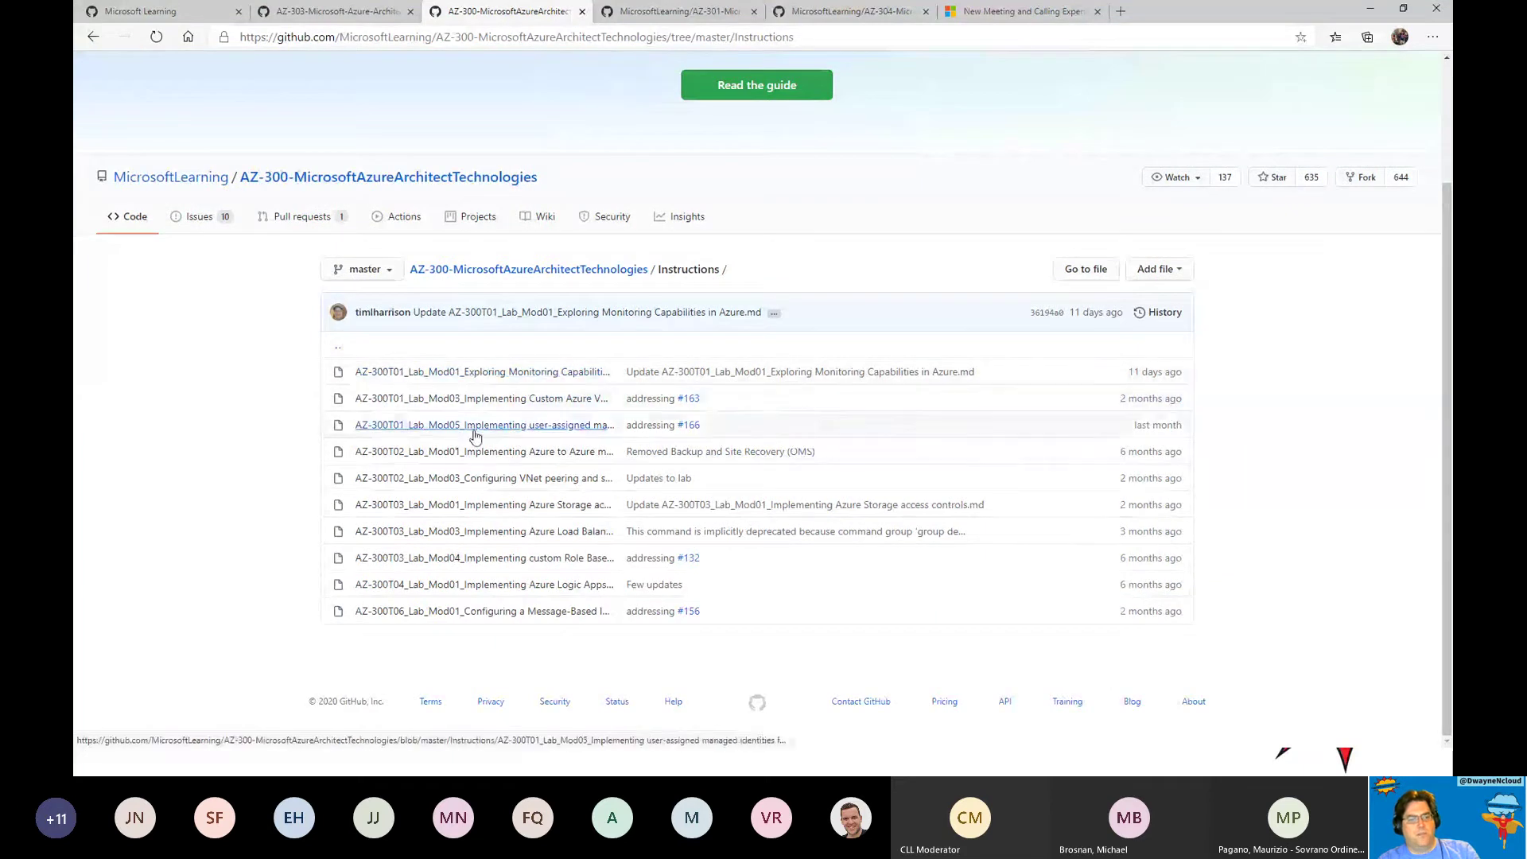
left_click(474, 481)
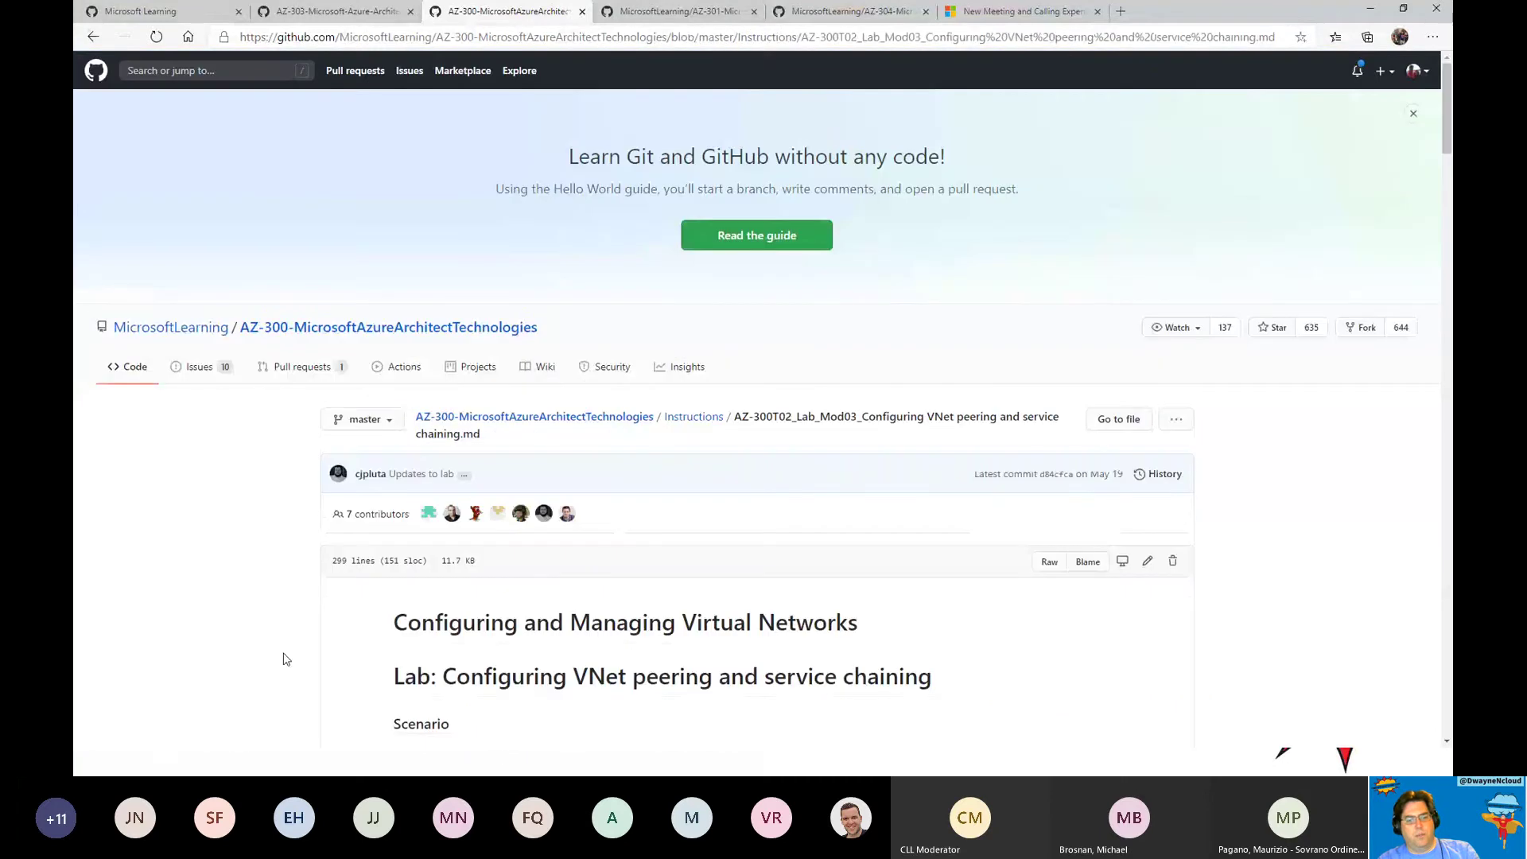
scroll(875, 552, "down", 15)
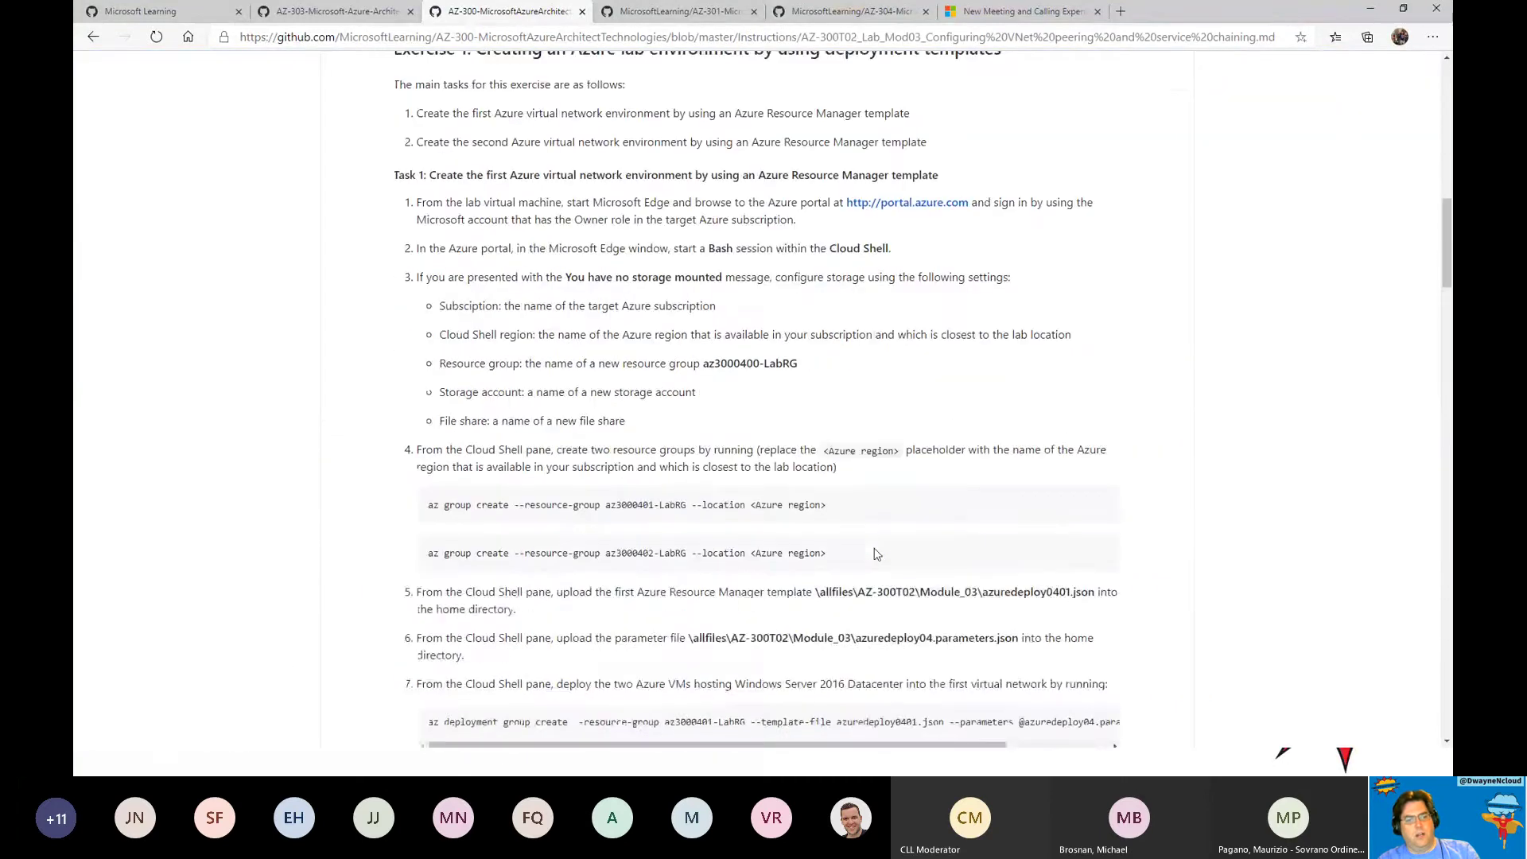
scroll(875, 552, "down", 15)
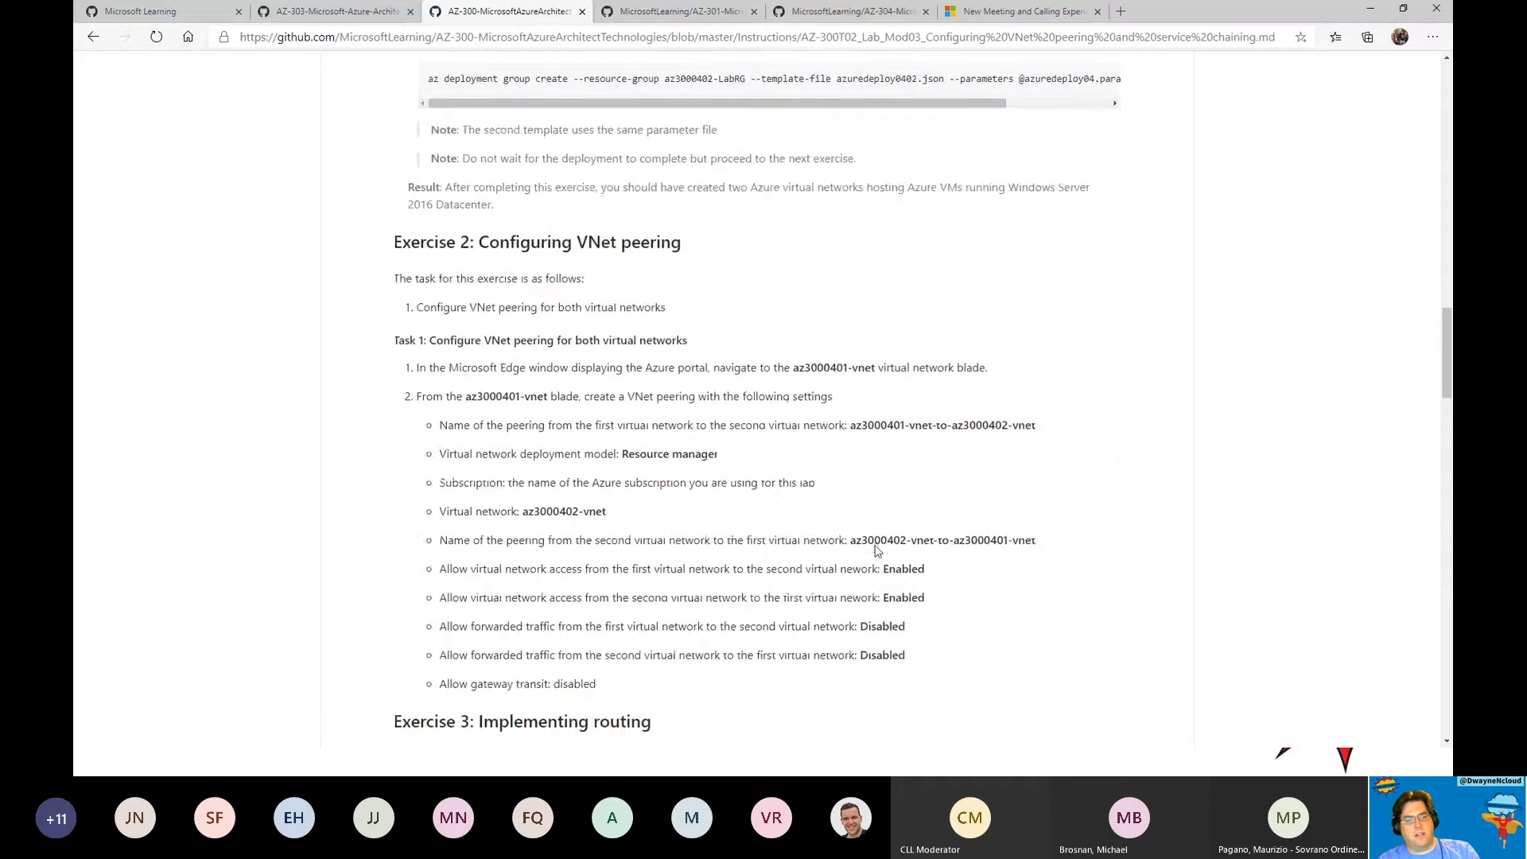
scroll(877, 551, "down", 15)
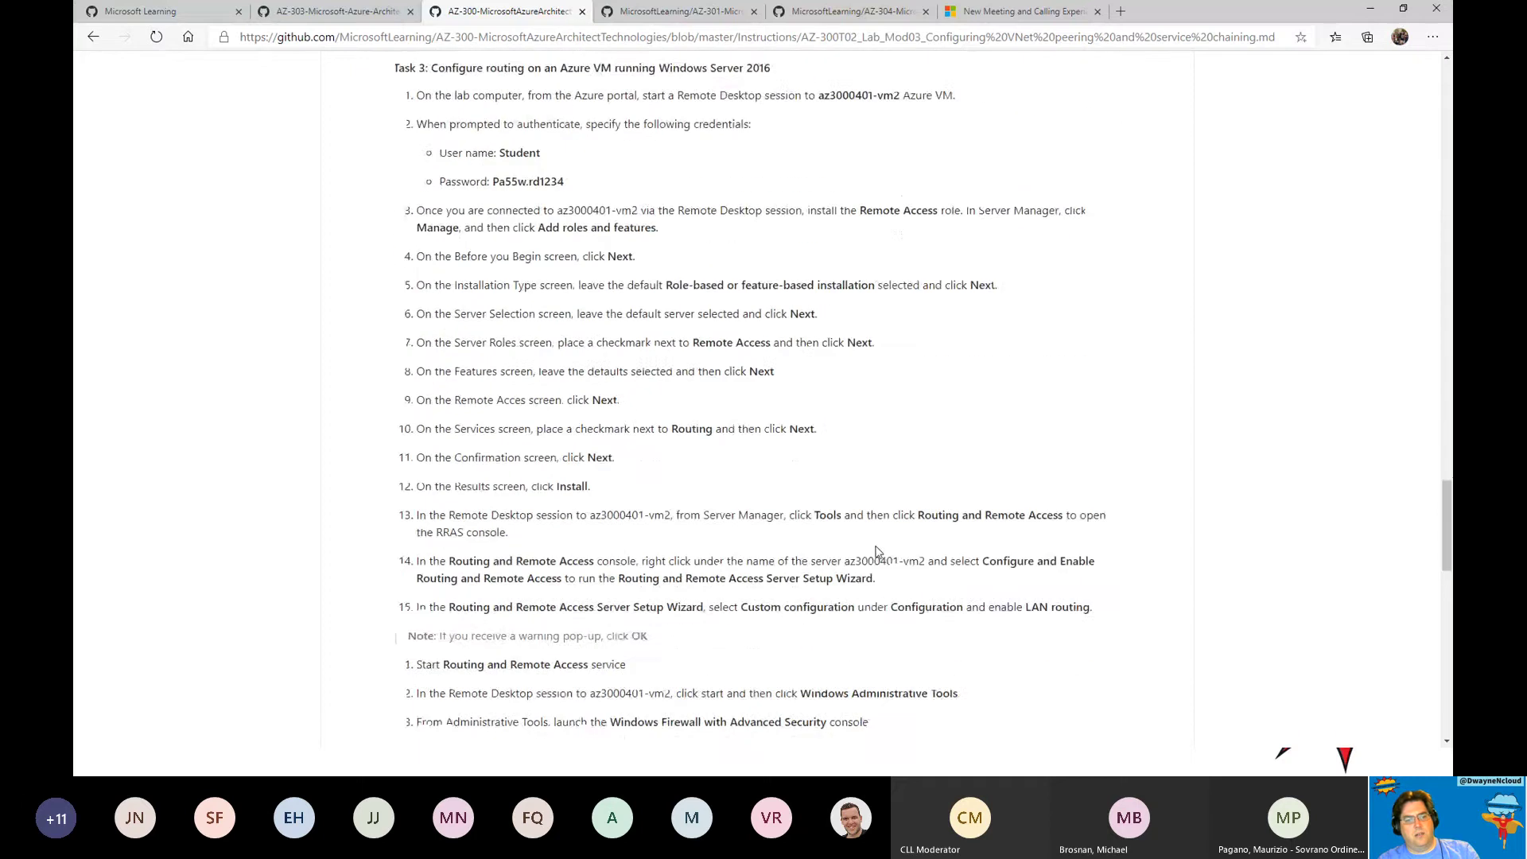
scroll(879, 553, "up", 15)
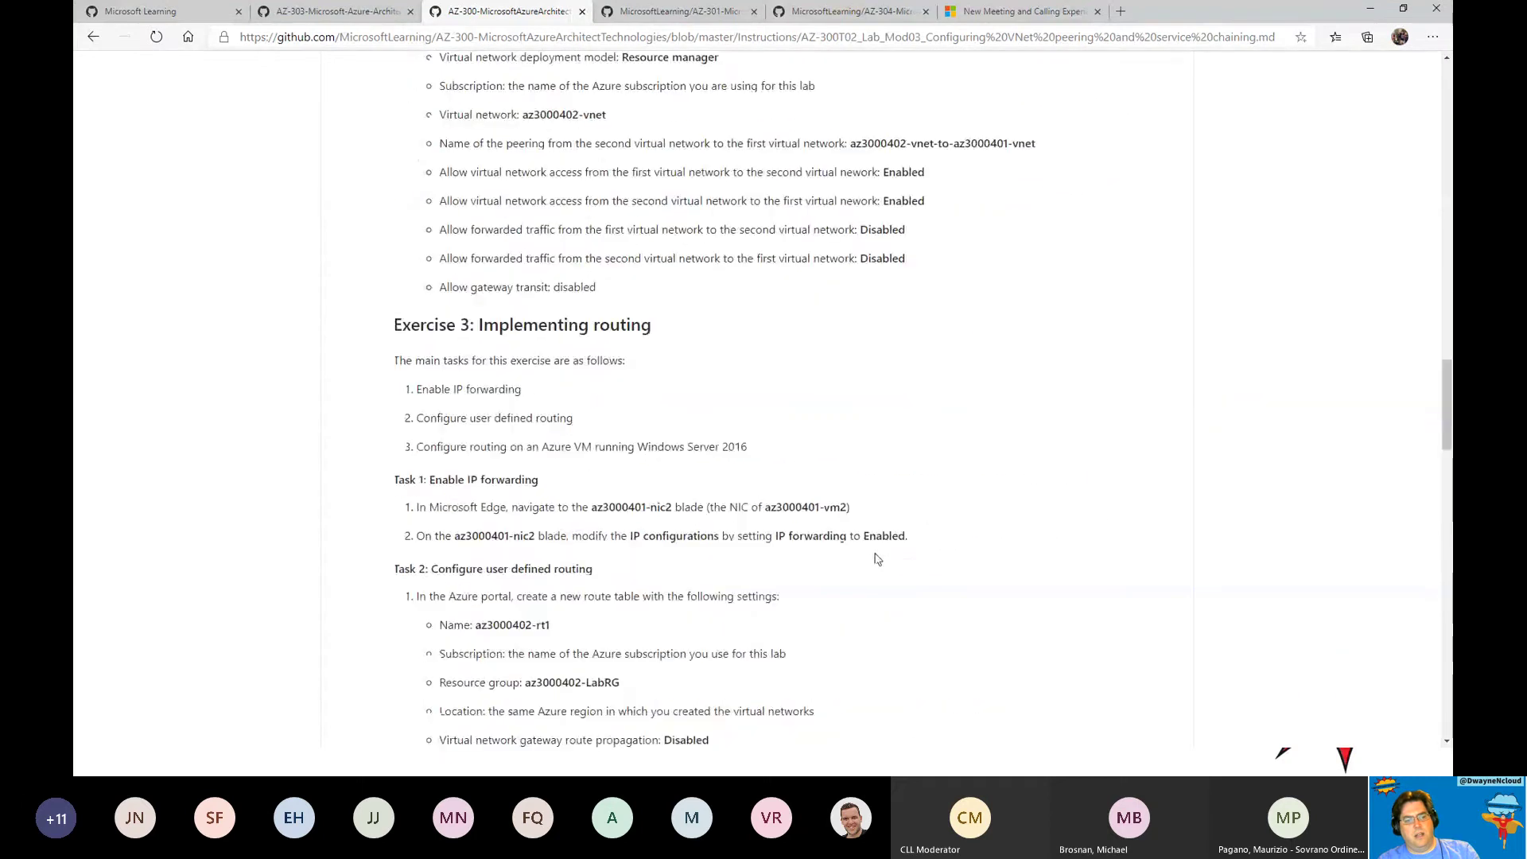
scroll(875, 557, "up", 10)
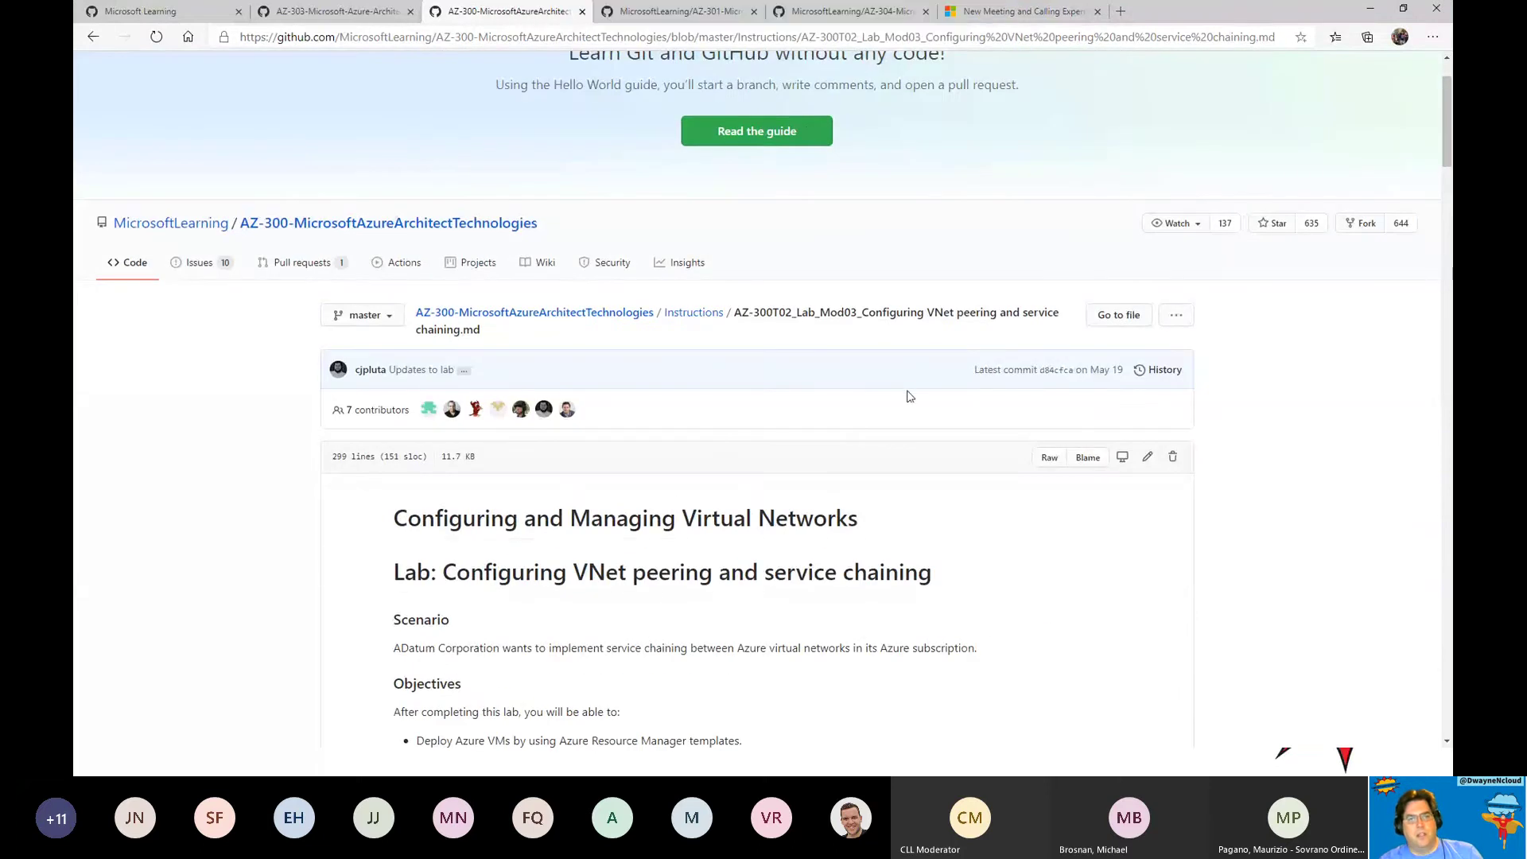
left_click(847, 13)
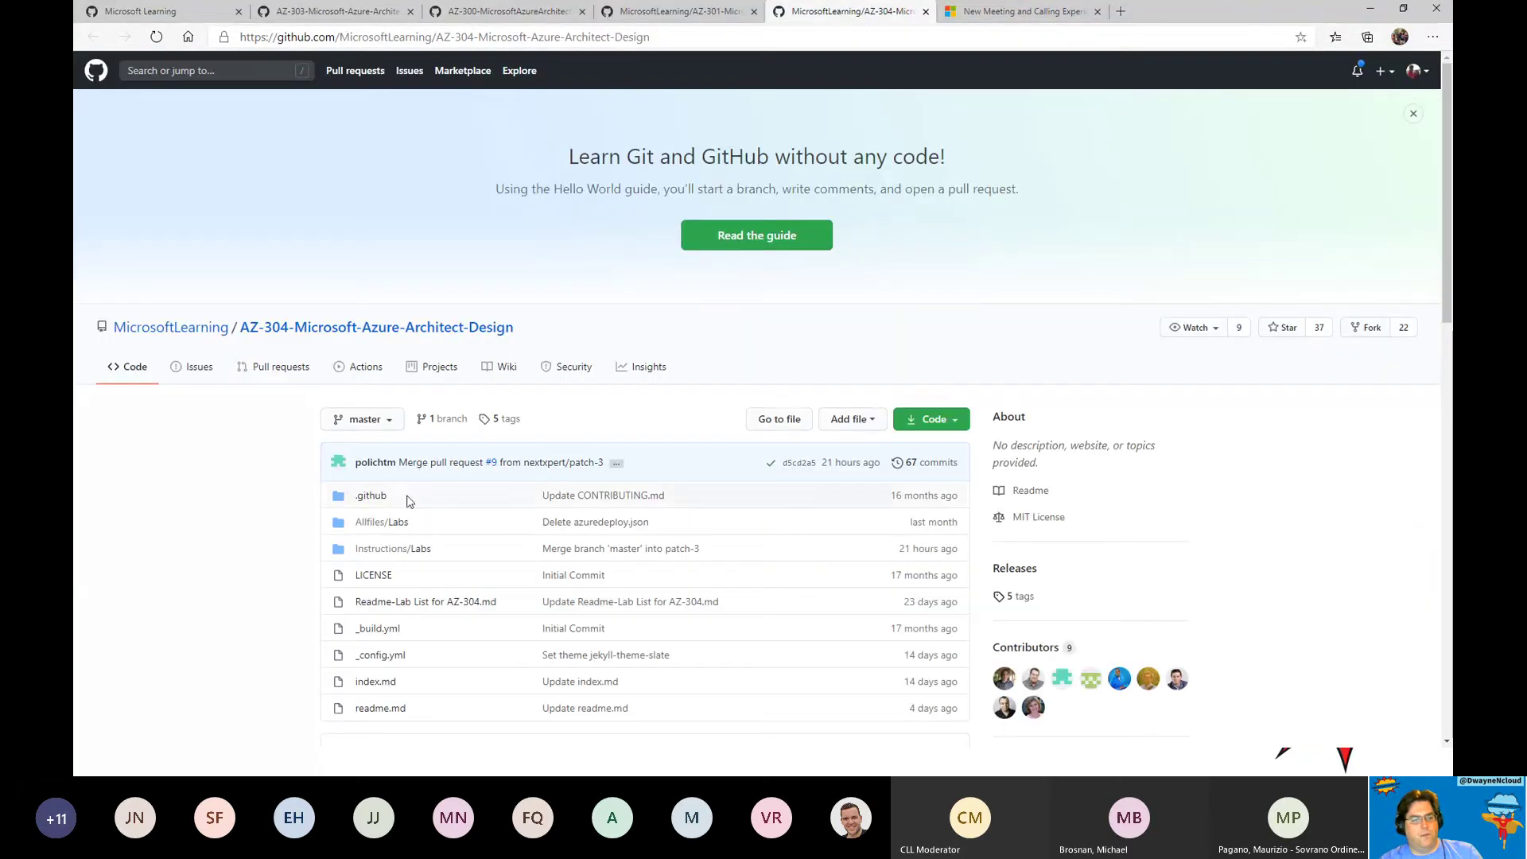
Browse the AZ-304 Instructions/Labs folder, the AZ-301 Instructions folder and the AZ-304 lab readme.
left_click(383, 550)
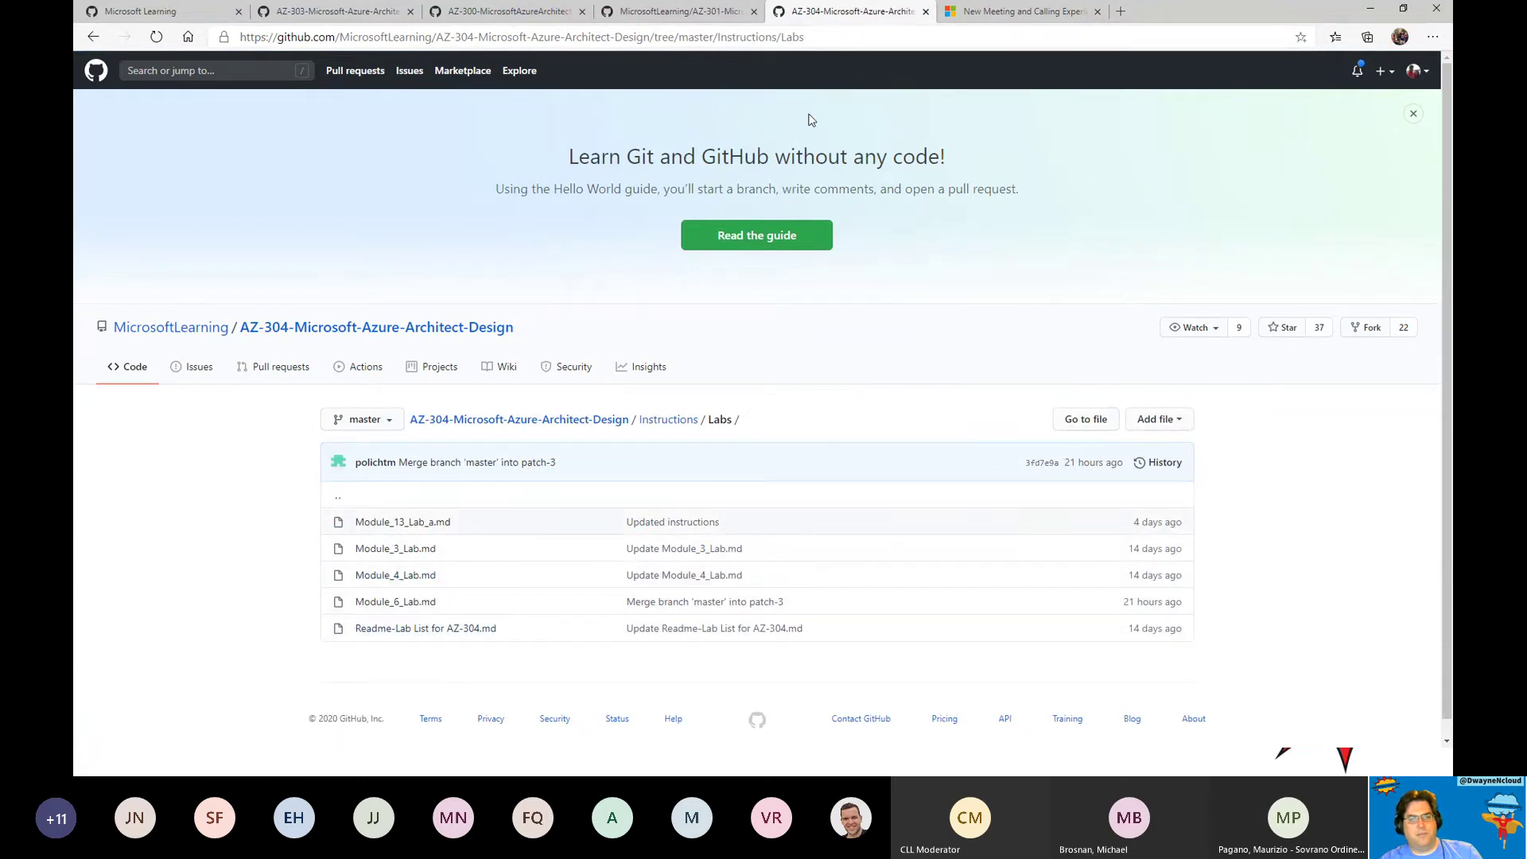
left_click(682, 11)
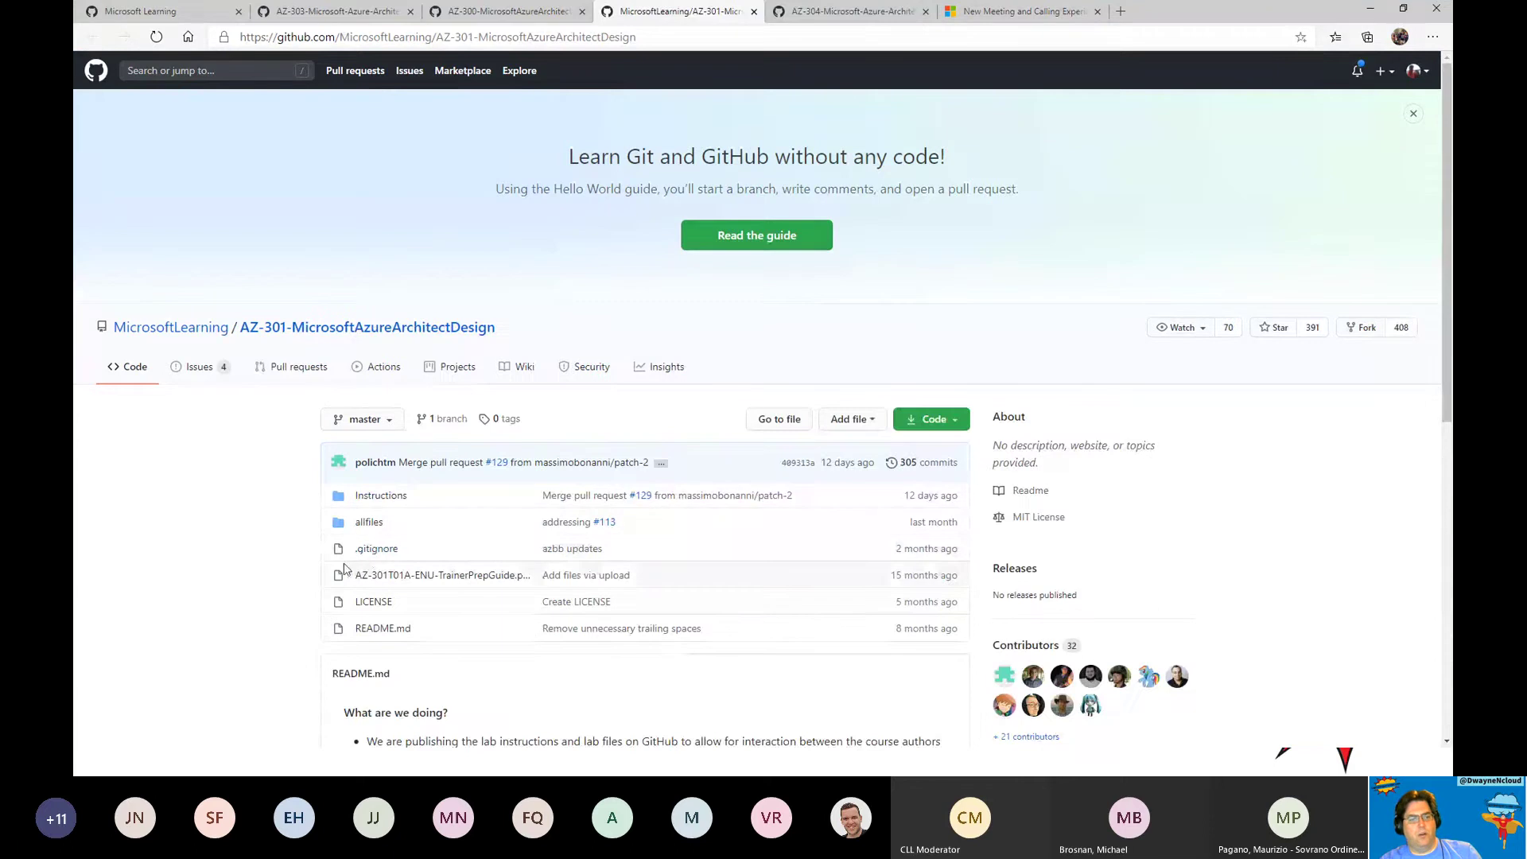
left_click(381, 495)
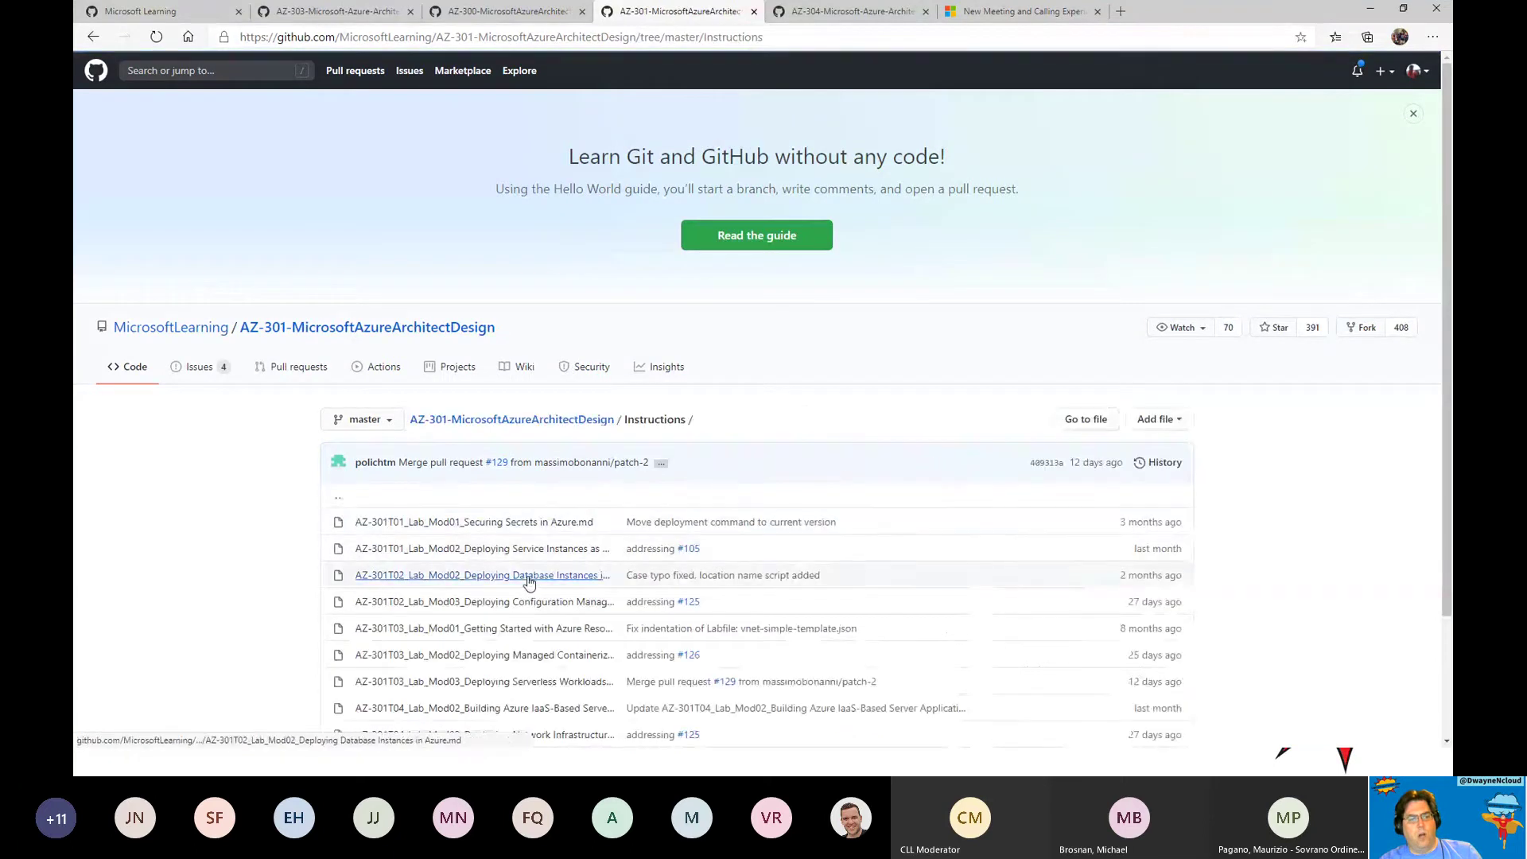
scroll(528, 579, "down", 2)
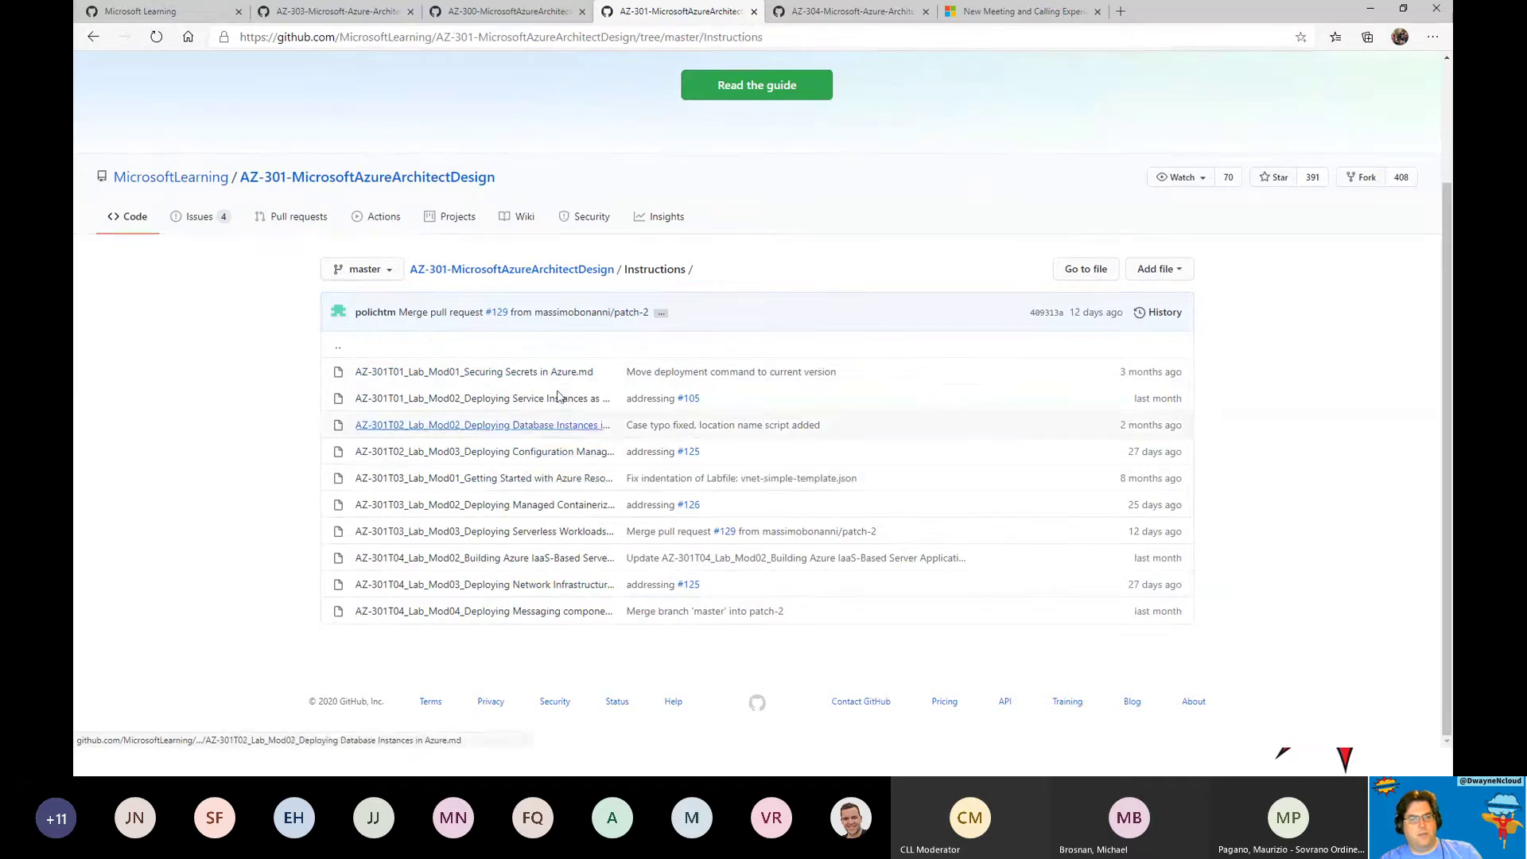
left_click(855, 11)
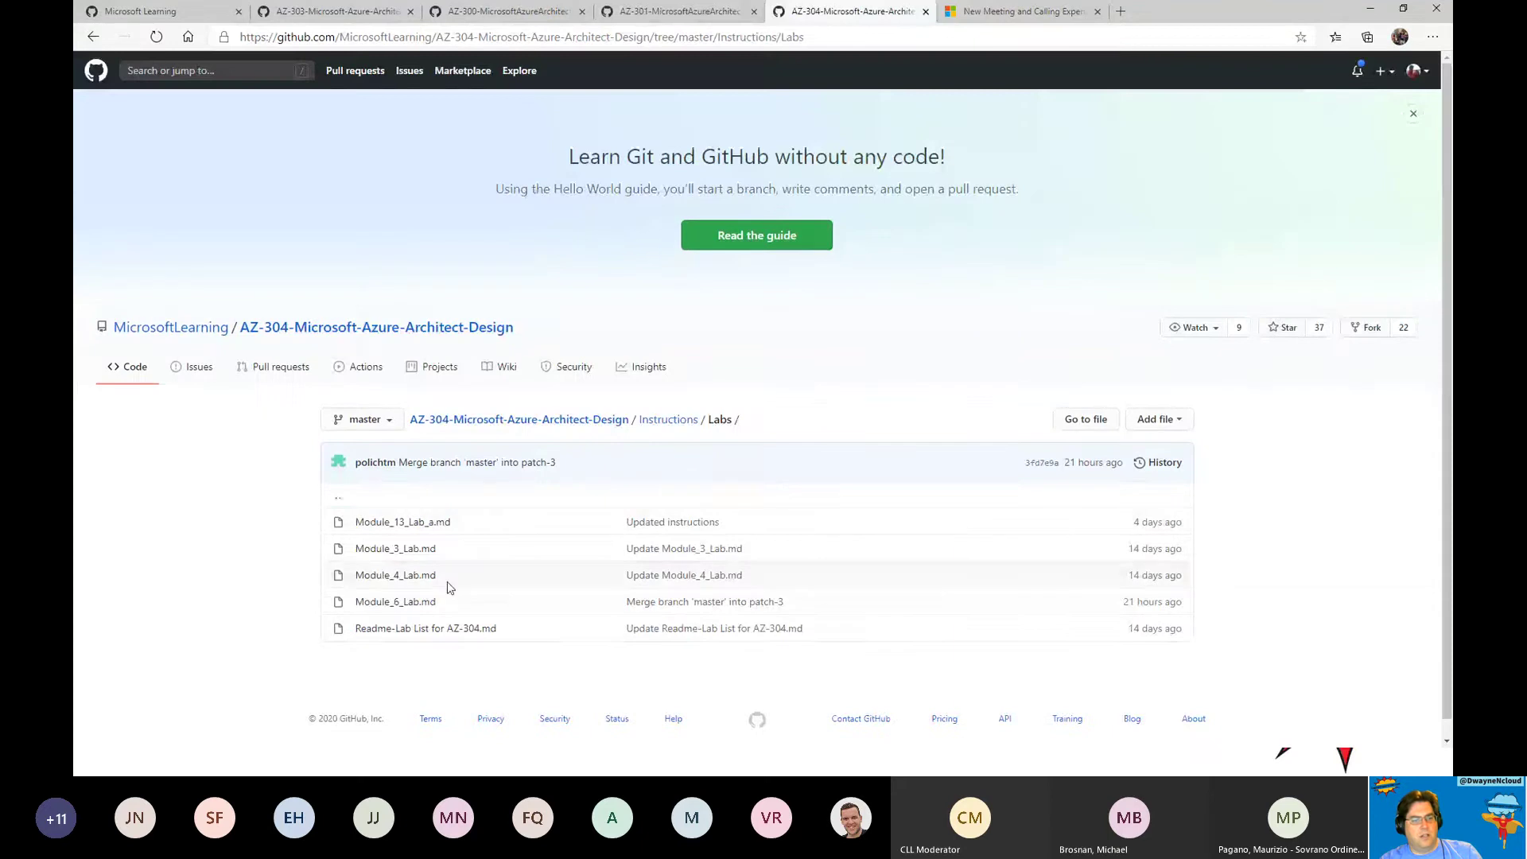
left_click(423, 629)
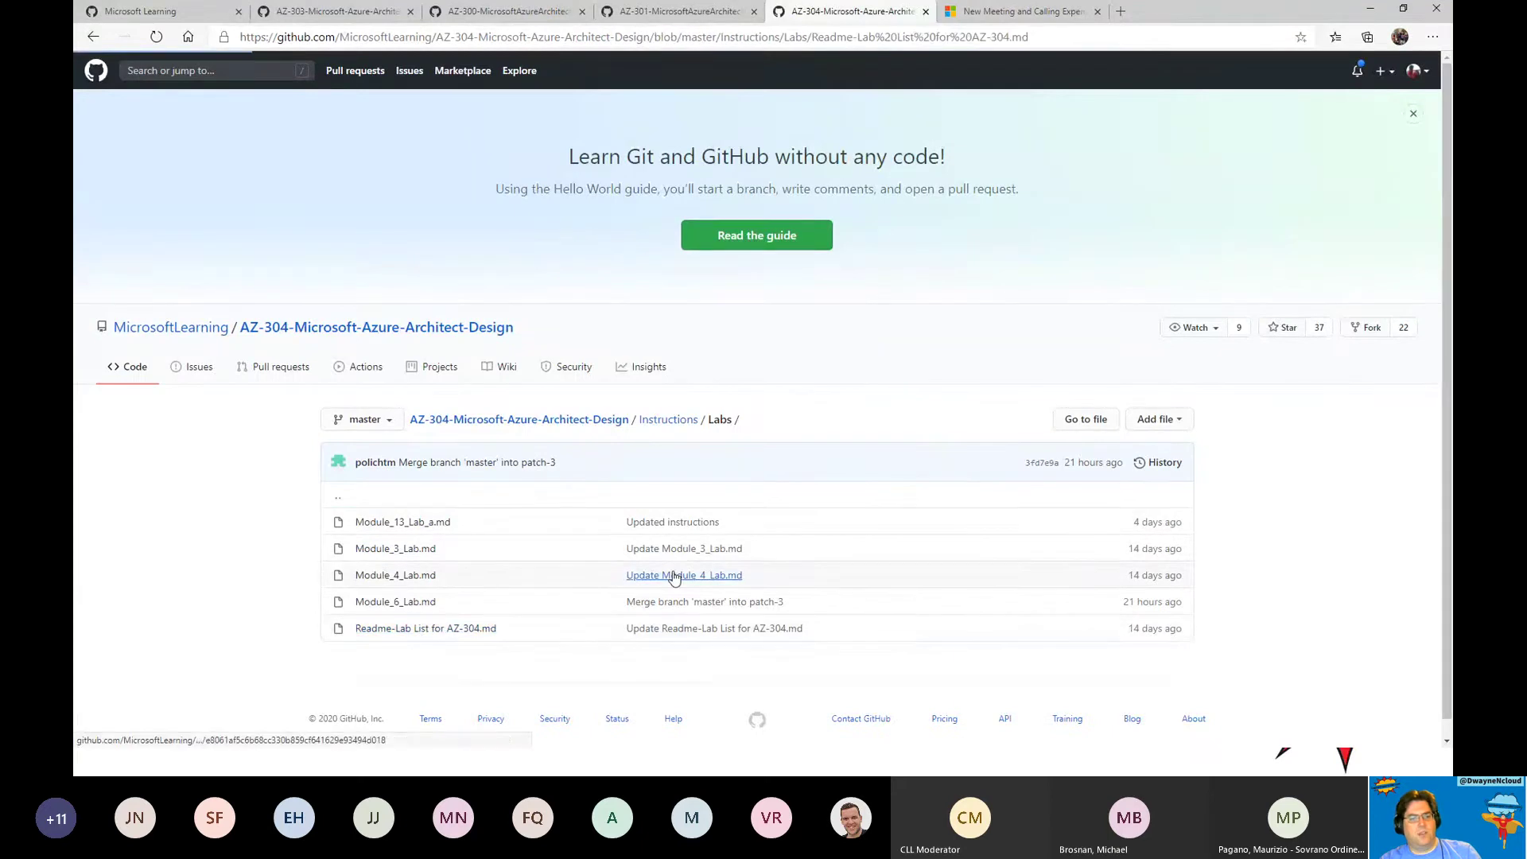
scroll(777, 551, "down", 5)
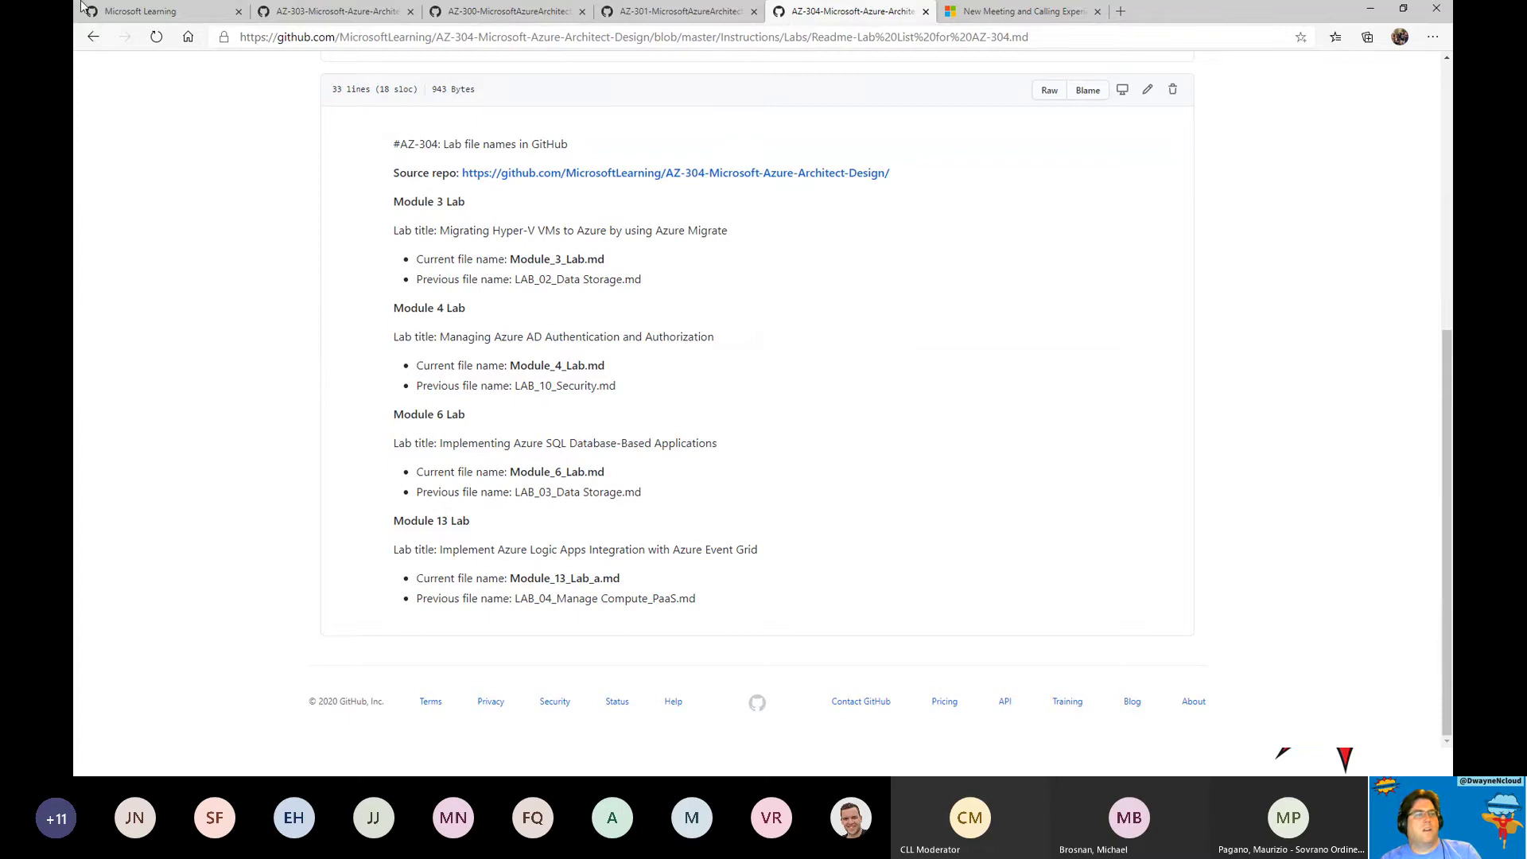
Go back to the az-30 repository search results, then switch to the Azure portal window.
left_click(157, 12)
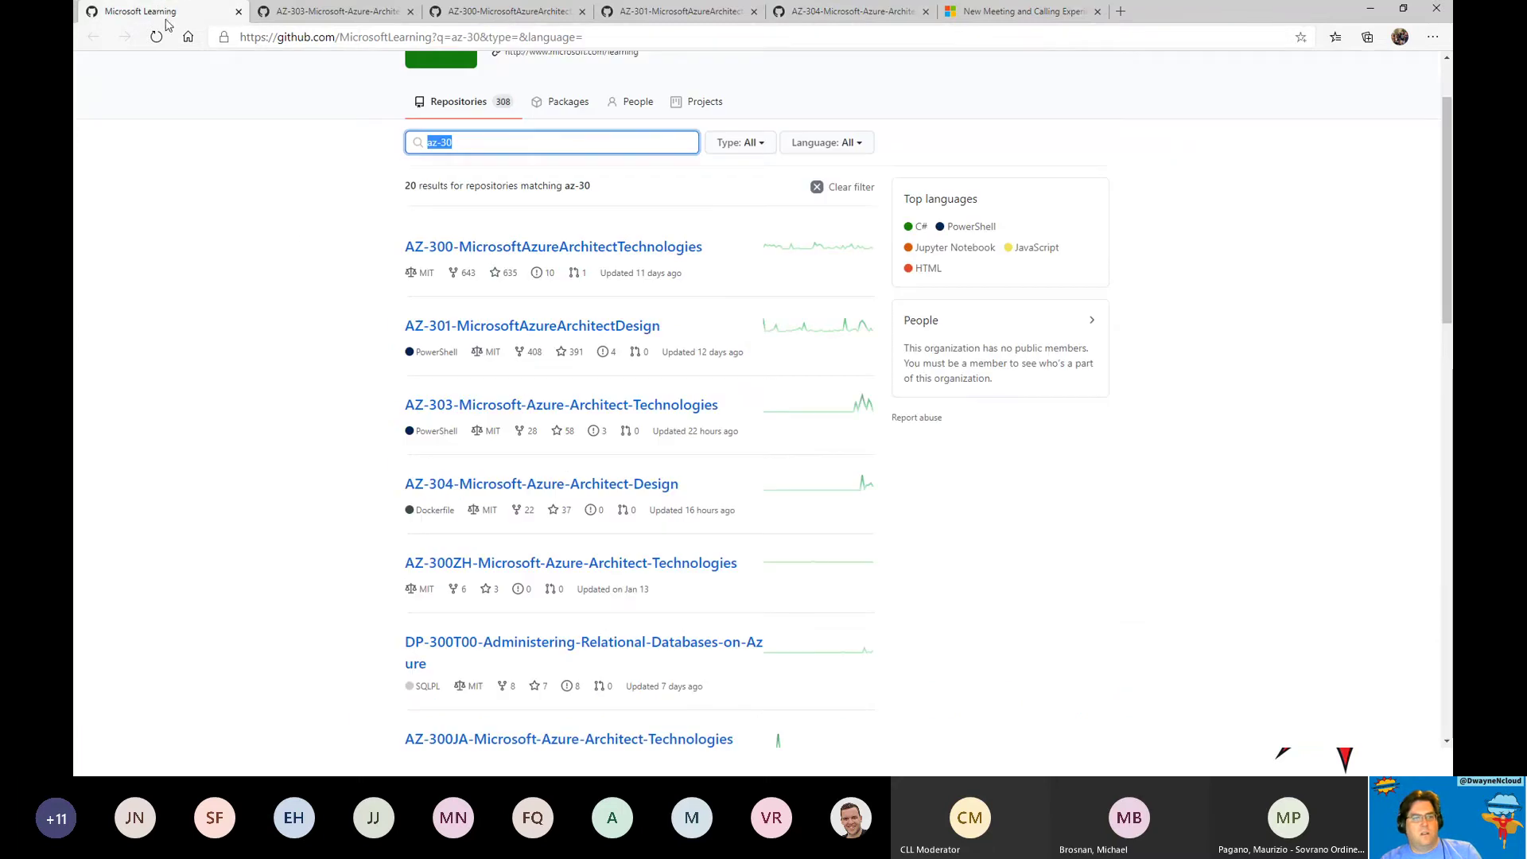
left_click(318, 491)
scroll(233, 362, "up", 2)
scroll(233, 363, "down", 4)
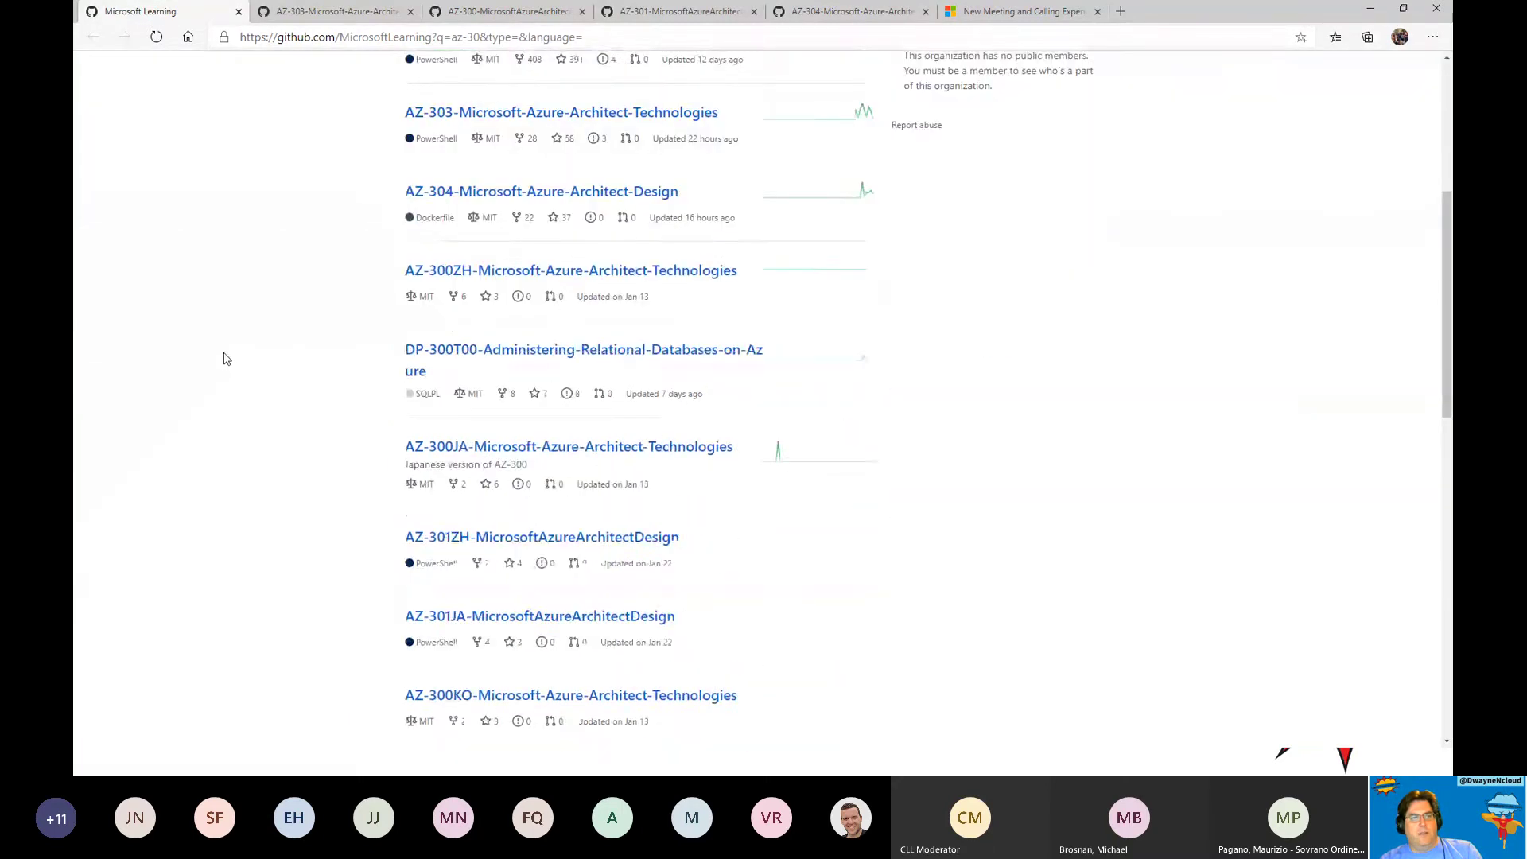
scroll(233, 363, "up", 4)
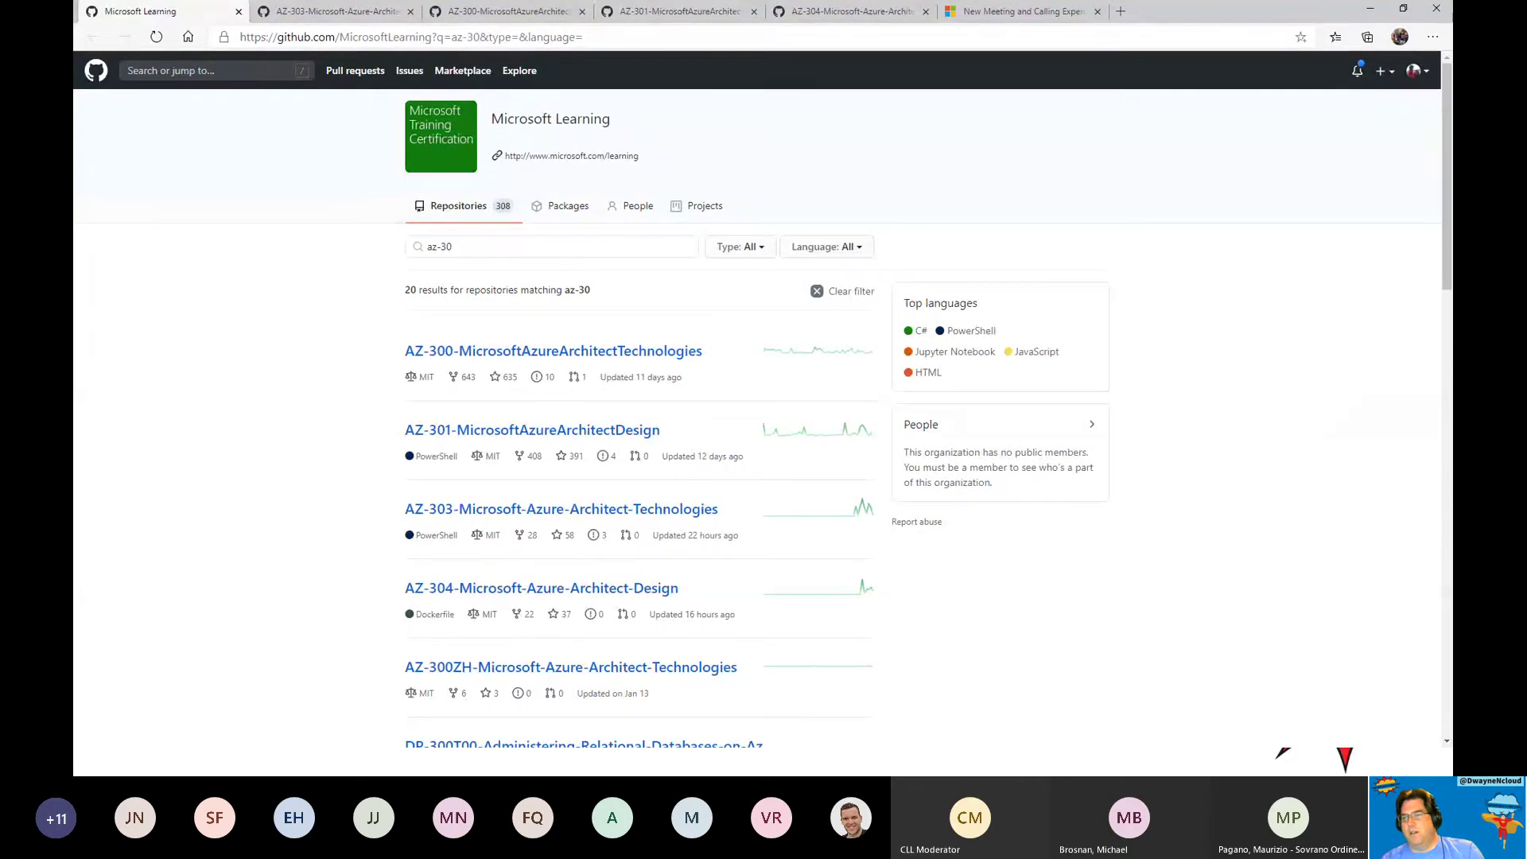
key("alt+Tab")
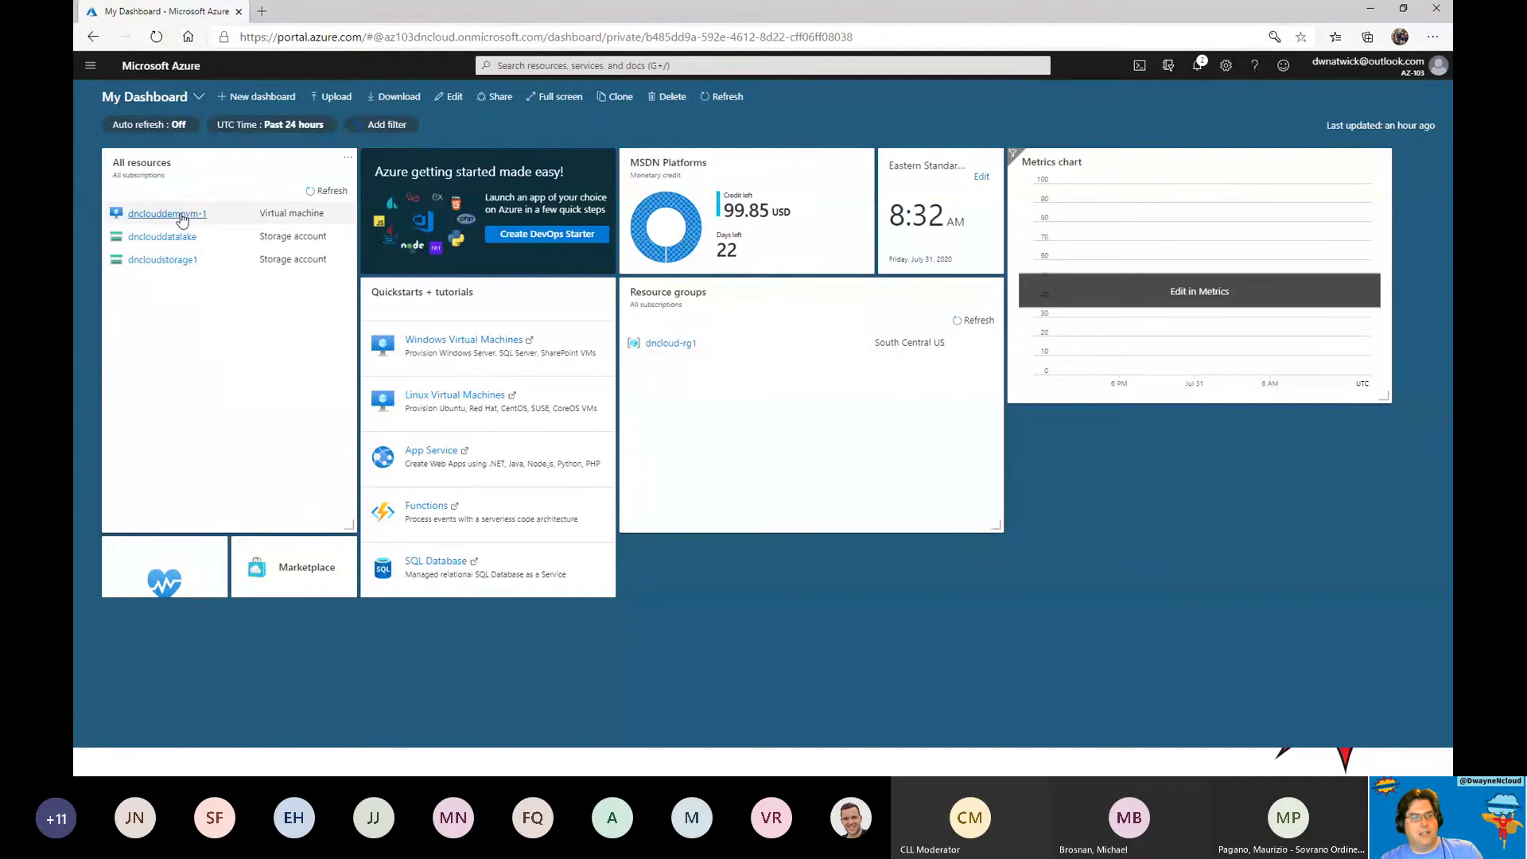
Open the dncloud-rg1 resource group from the portal's Resource groups list.
left_click(90, 66)
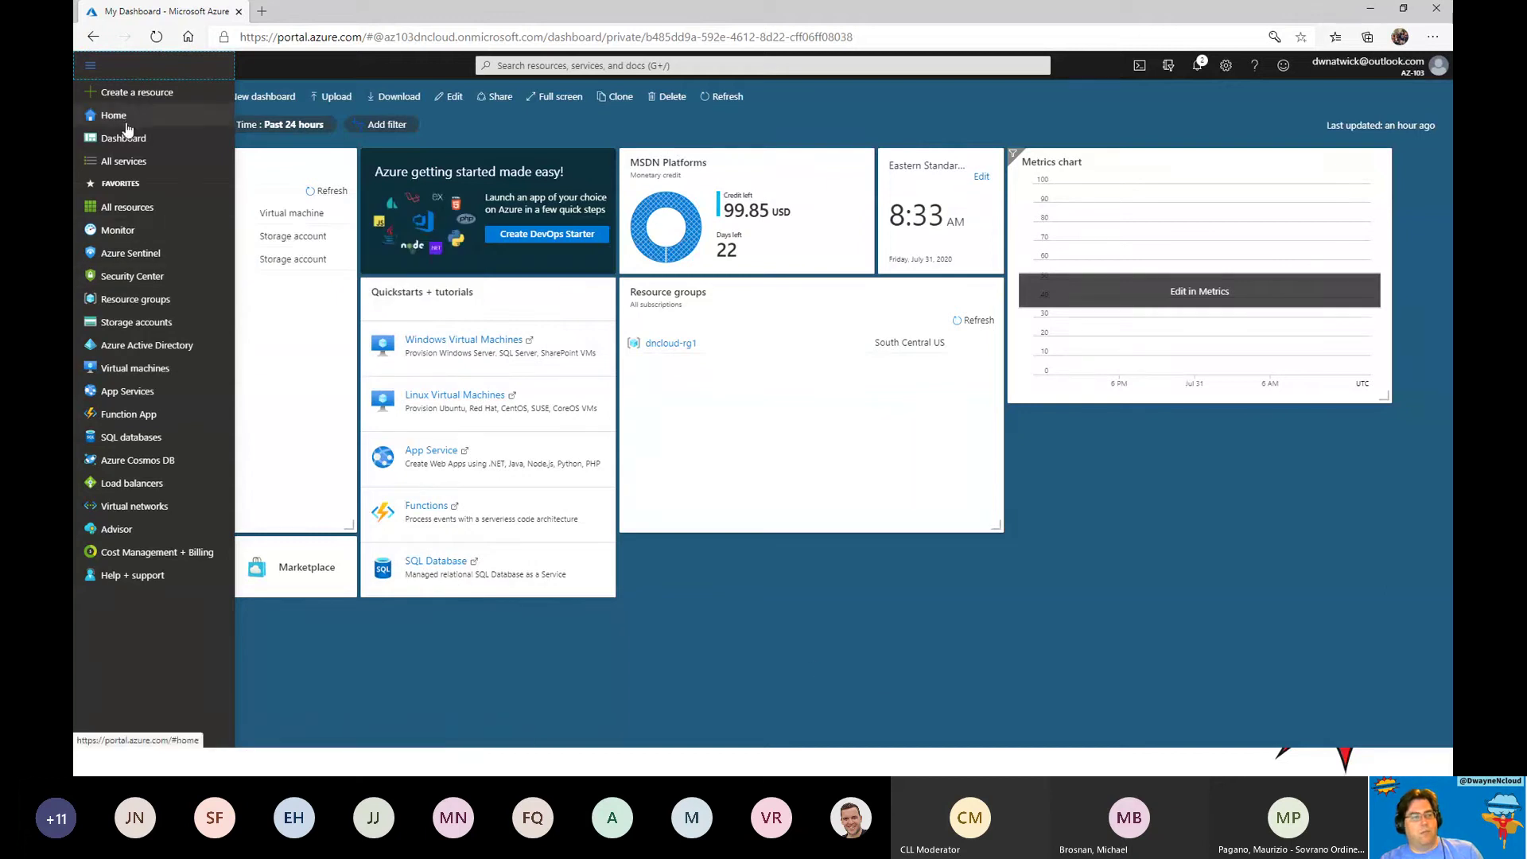
left_click(129, 299)
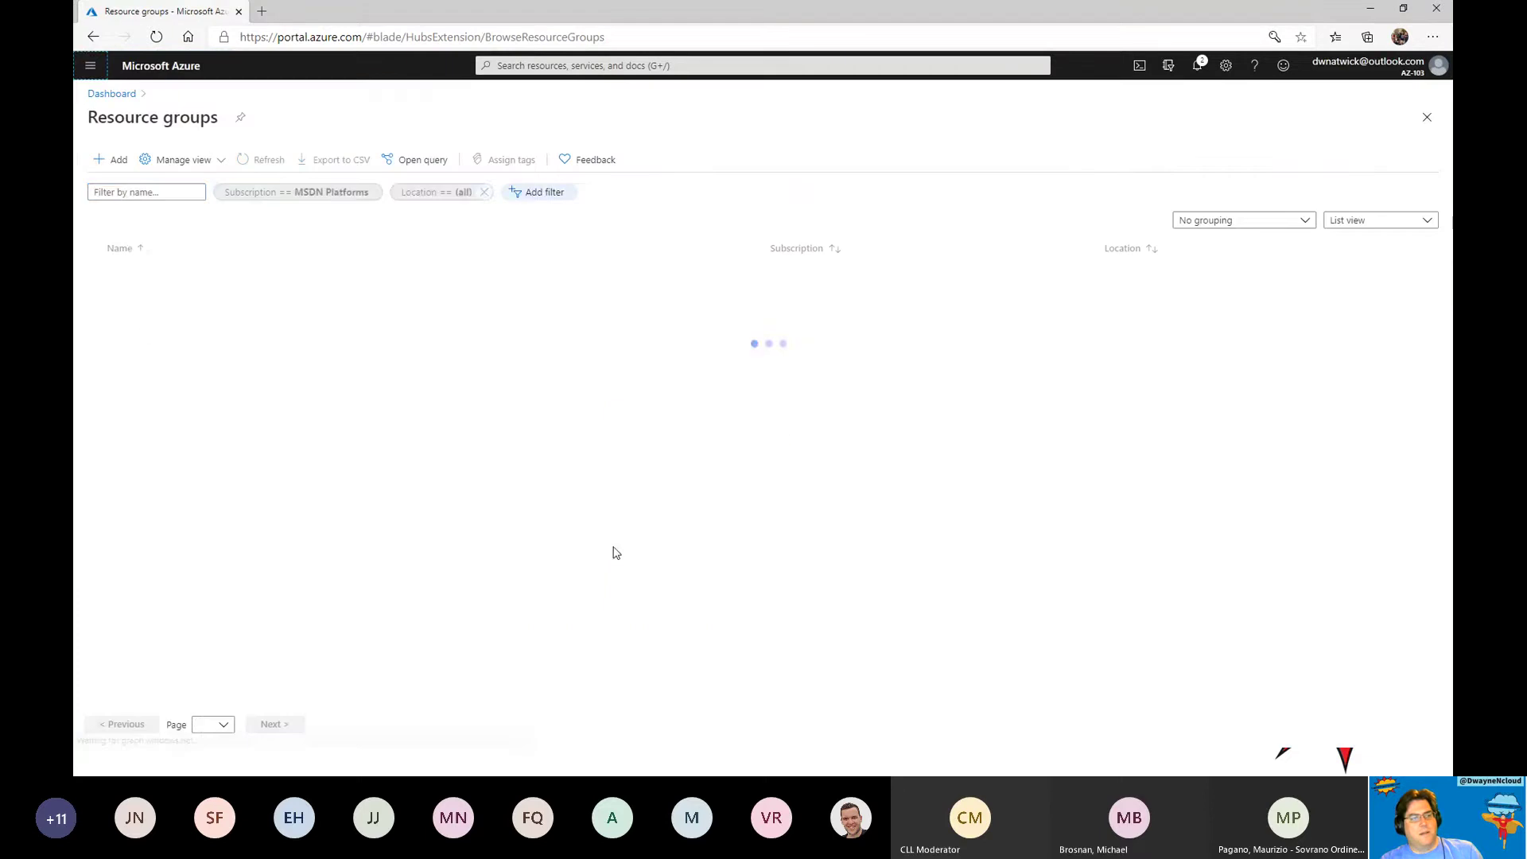
left_click(139, 298)
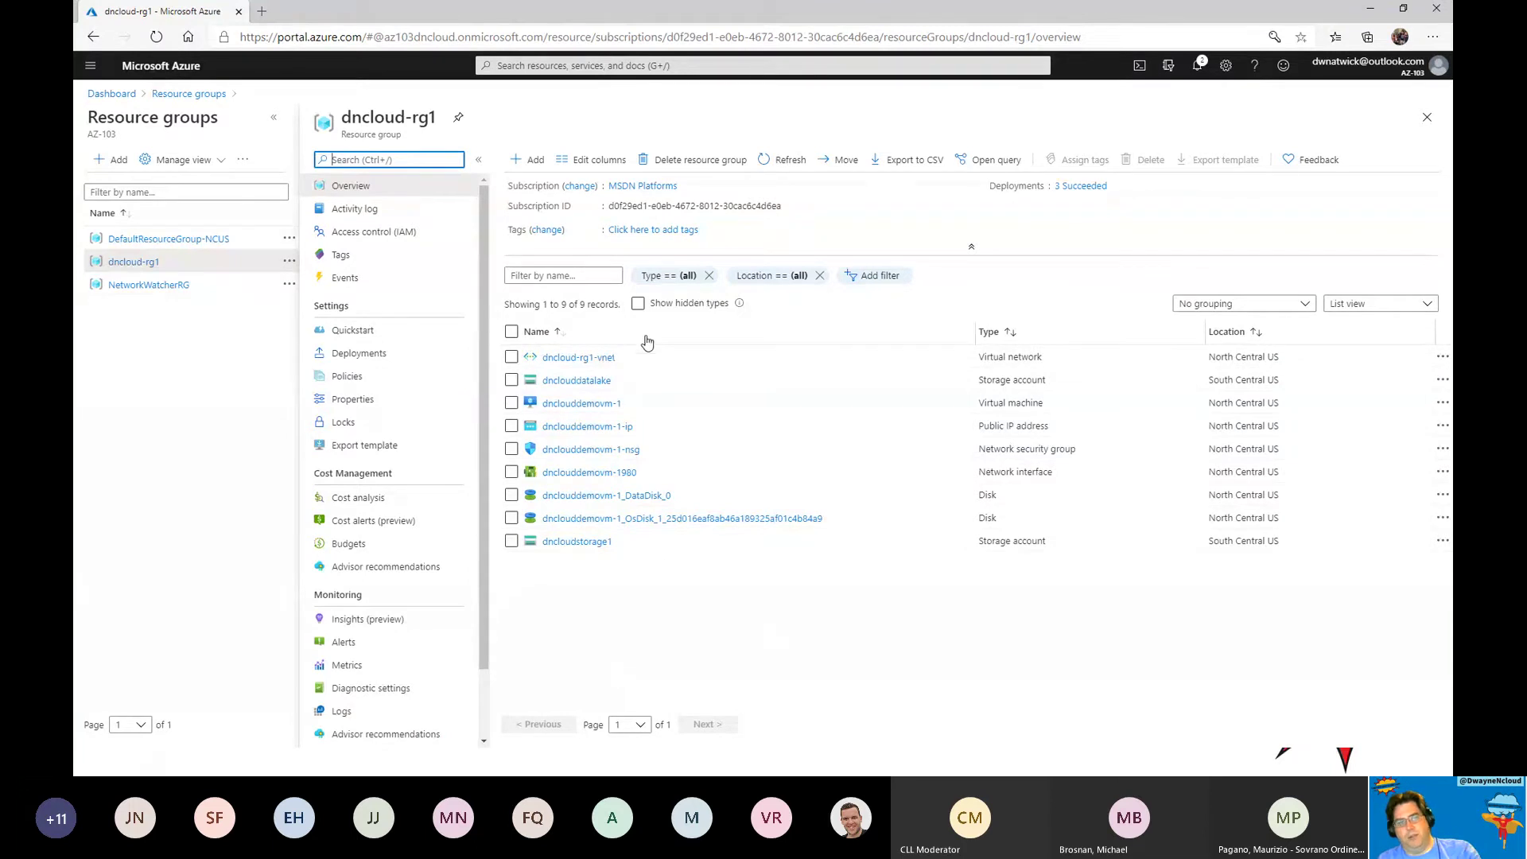
left_click(684, 161)
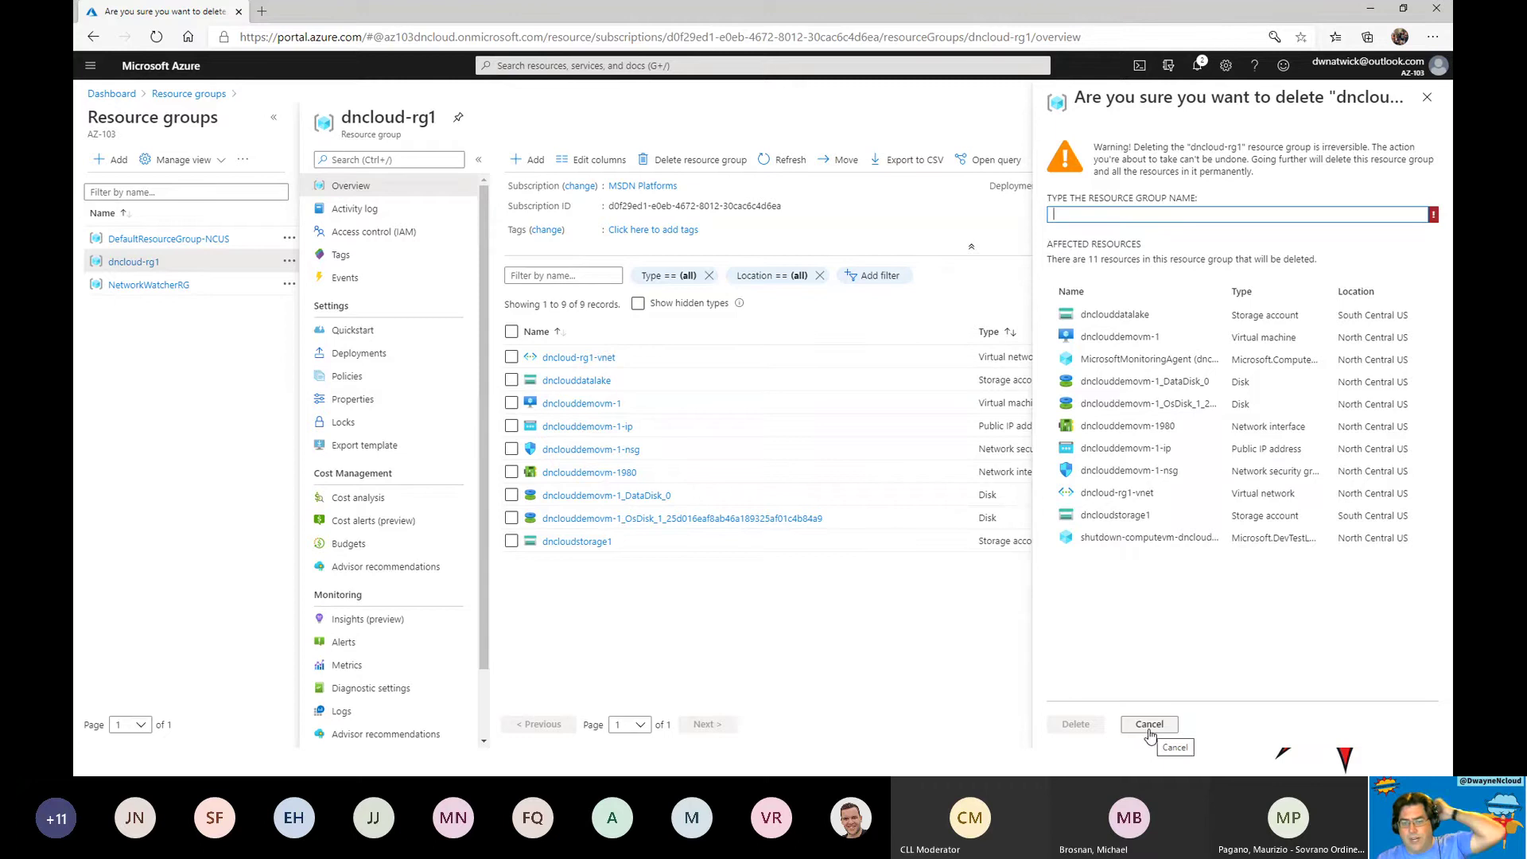
left_click(1150, 726)
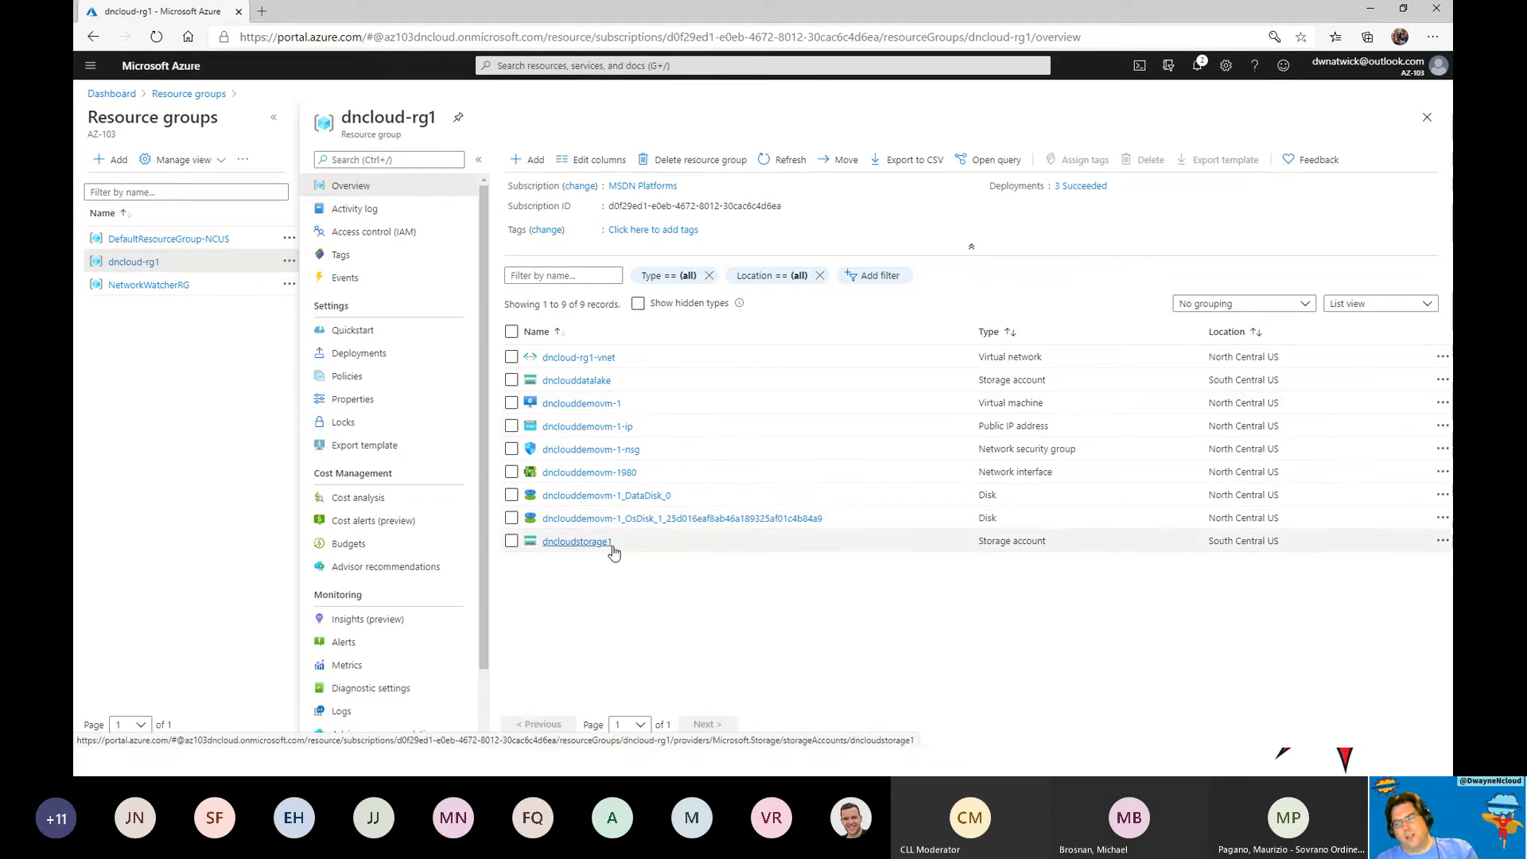
Check the dnclouddemovm-1 VM's Standard B2ms size, then go back to dncloud-rg1.
left_click(562, 407)
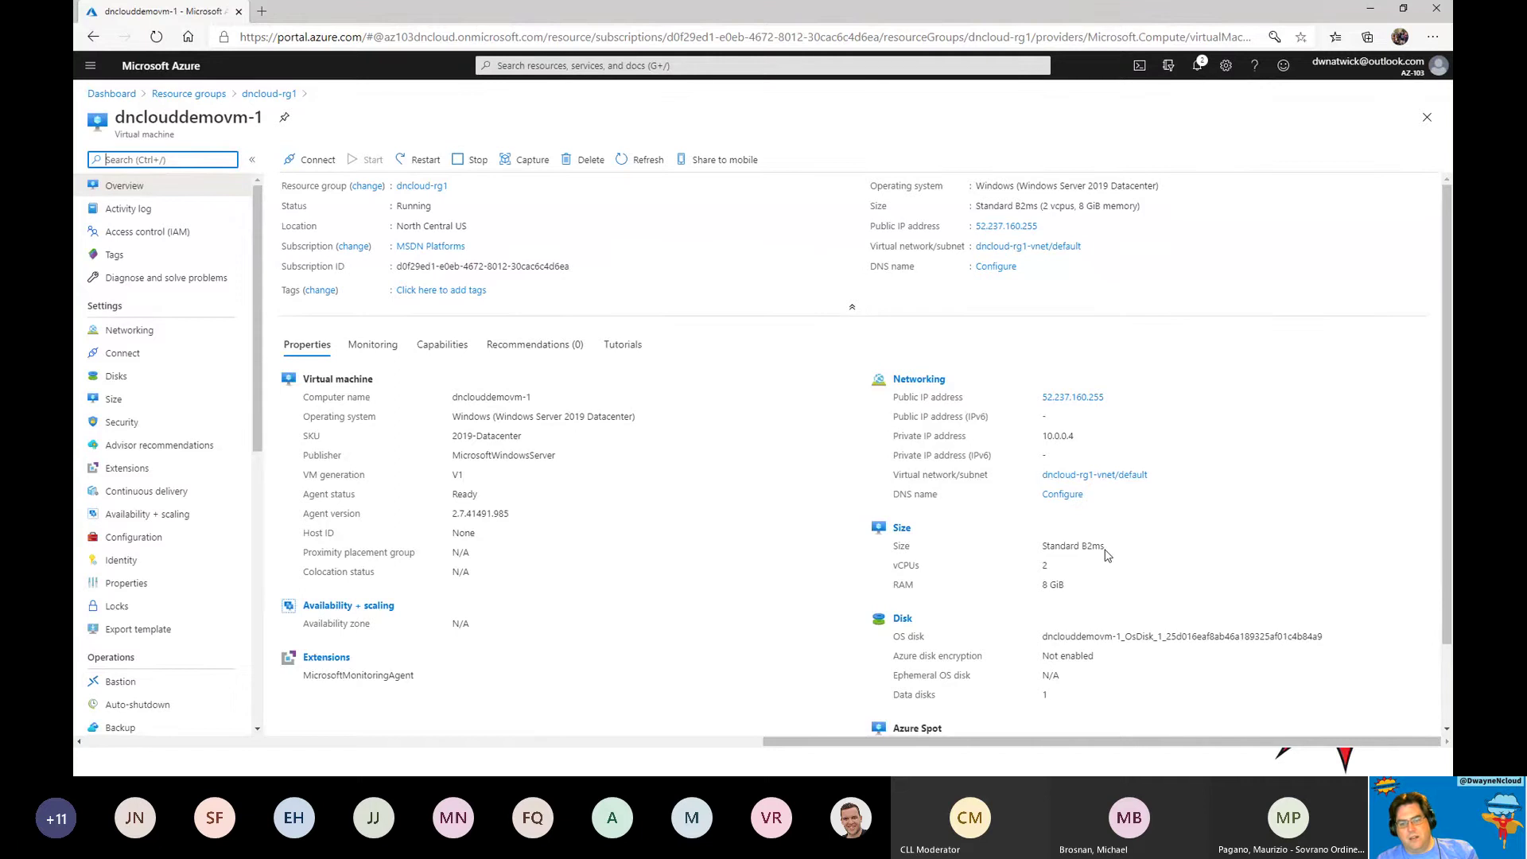
left_click_drag(1108, 551, 1036, 573)
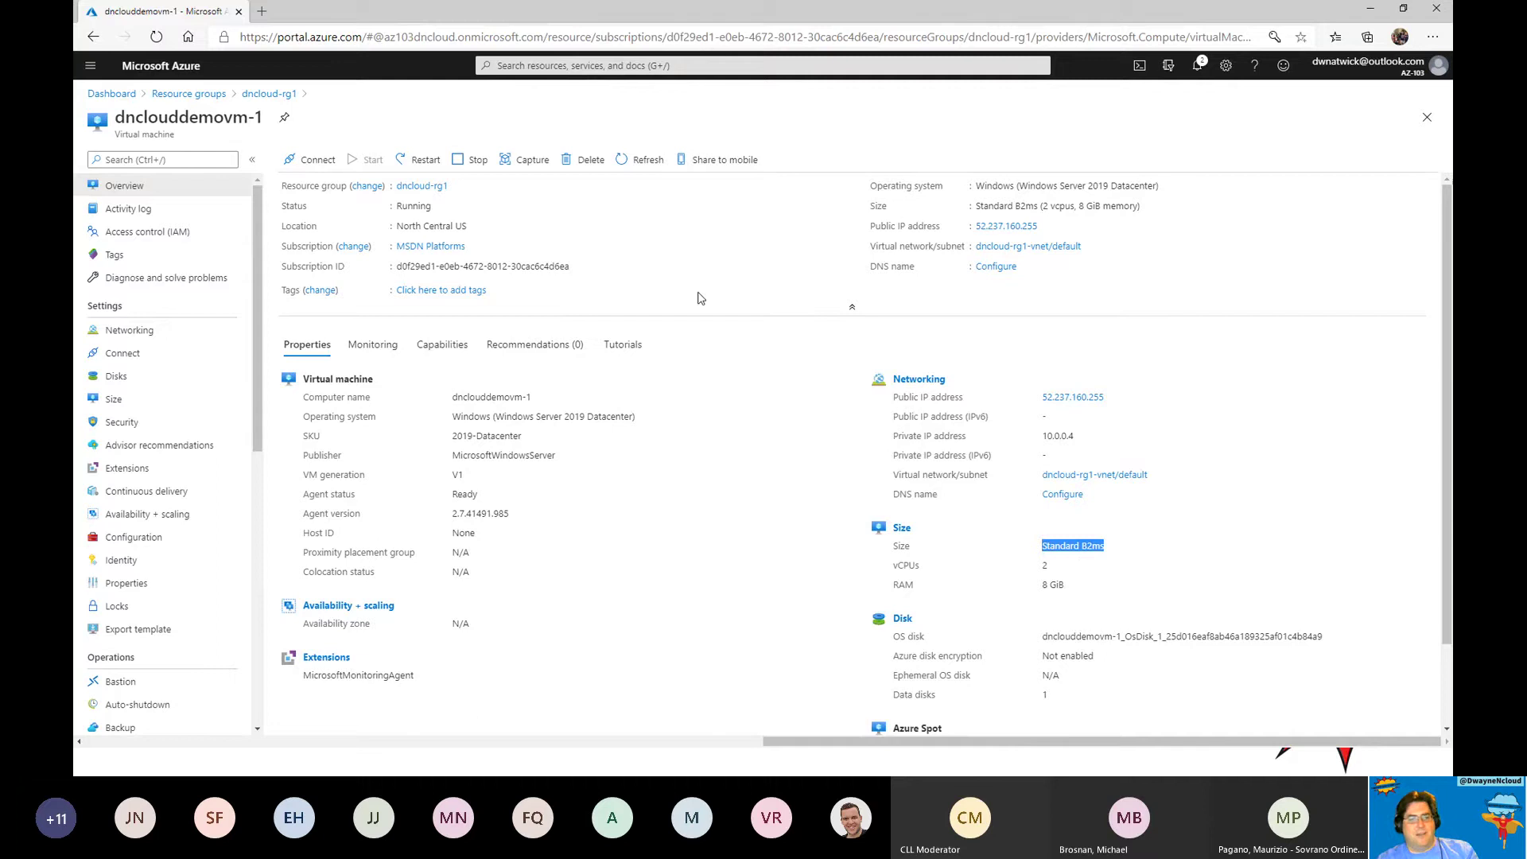
left_click(270, 94)
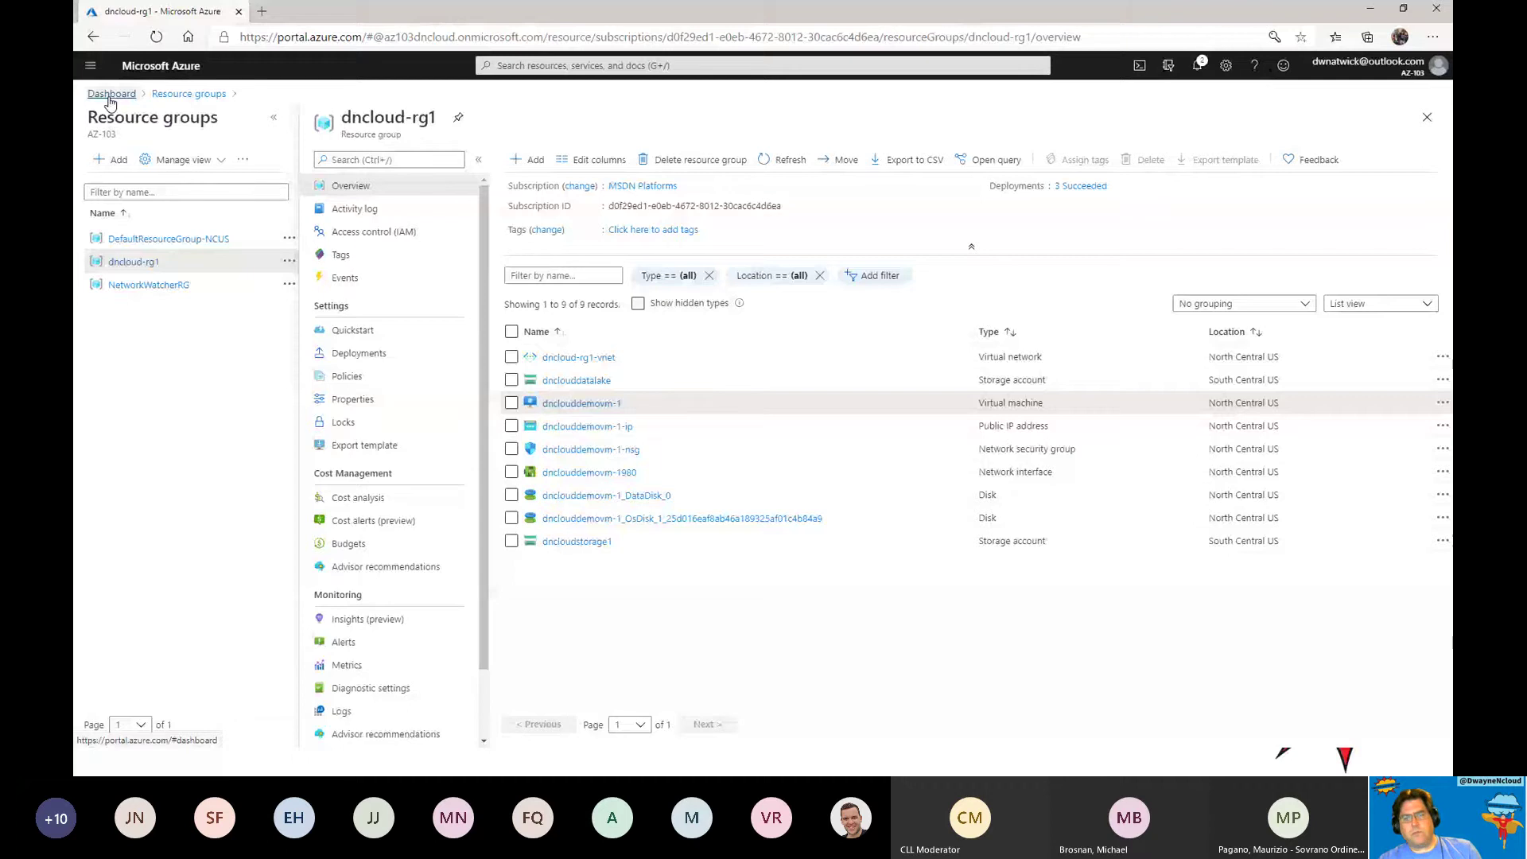
Search for 'scale' and start creating a new virtual machine scale set.
left_click(189, 94)
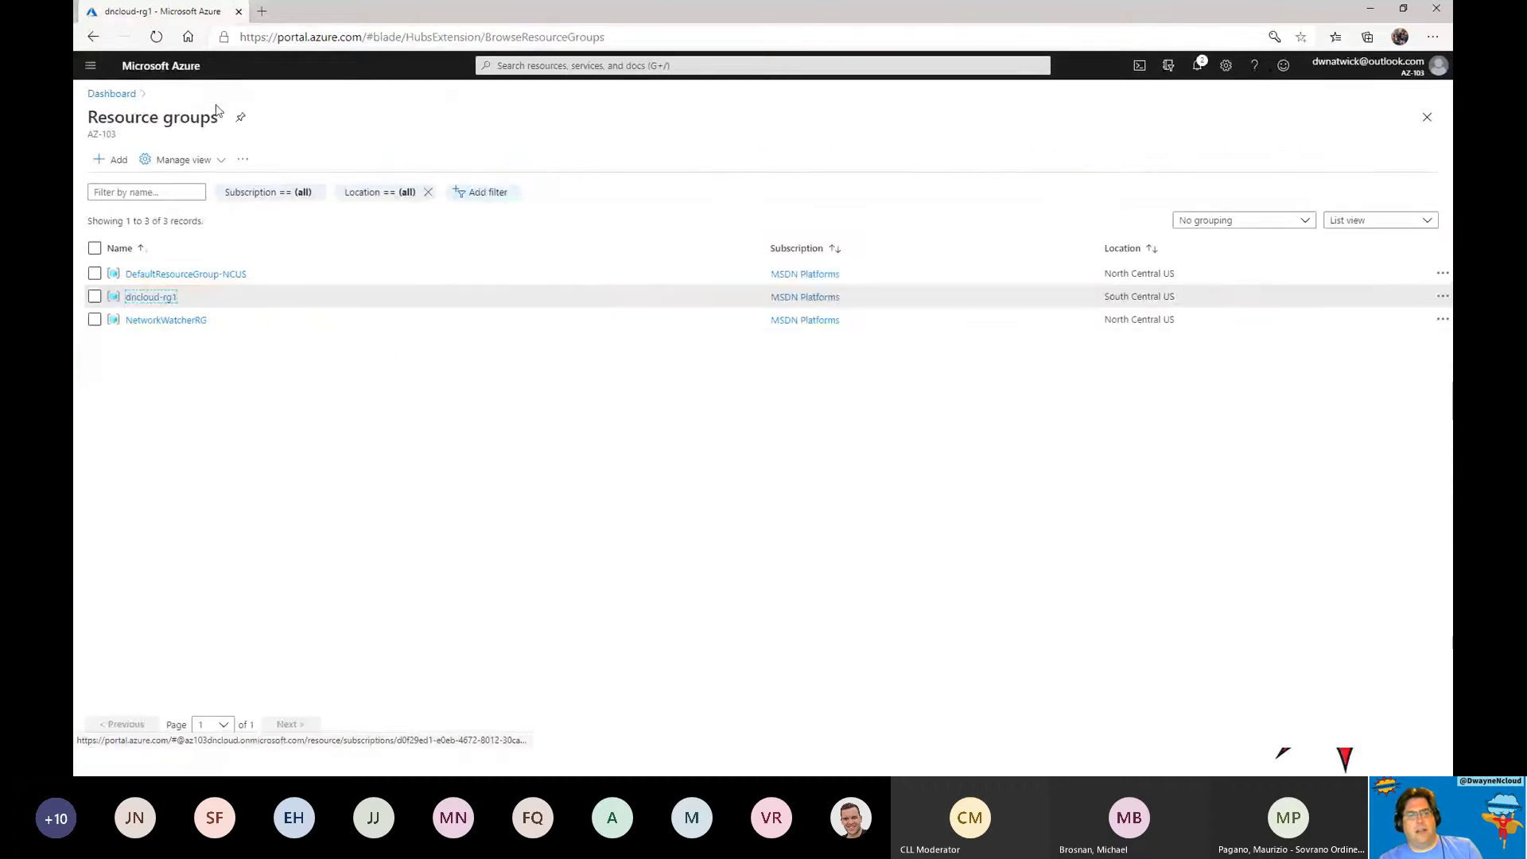
left_click(556, 67)
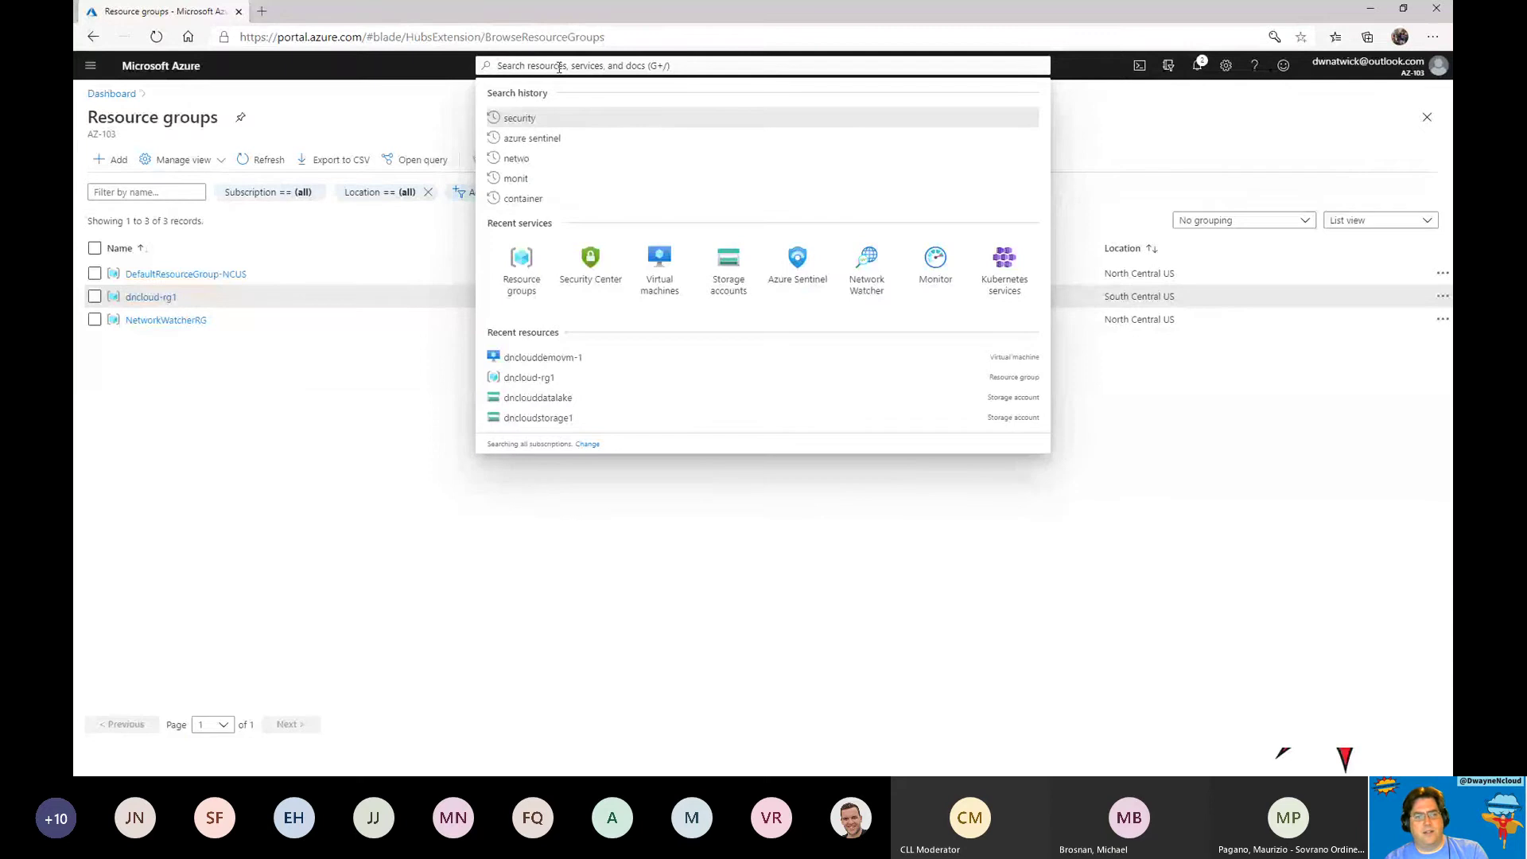
type("scale")
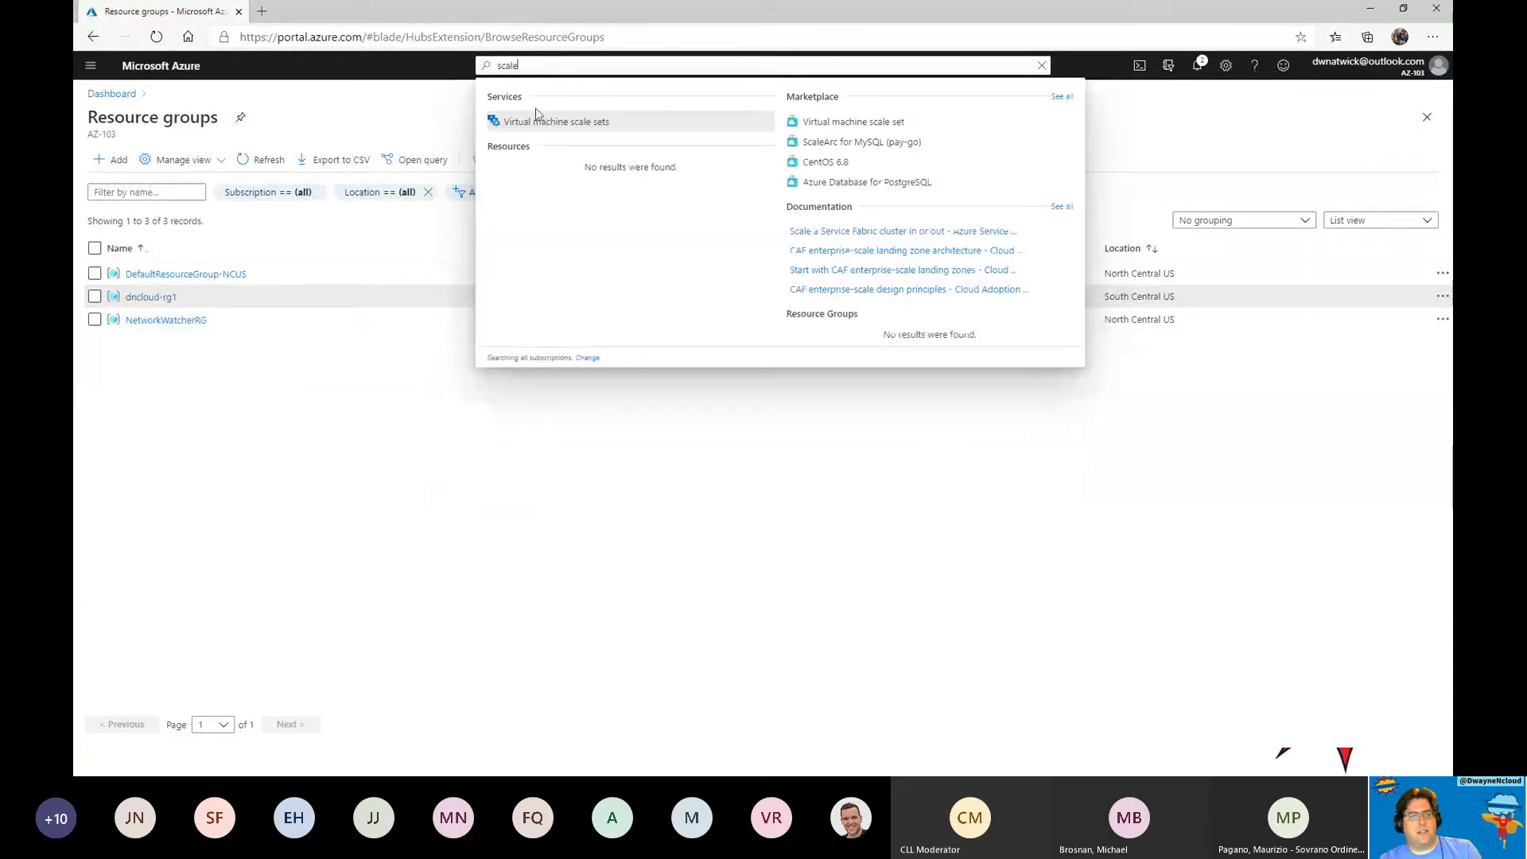
left_click(538, 121)
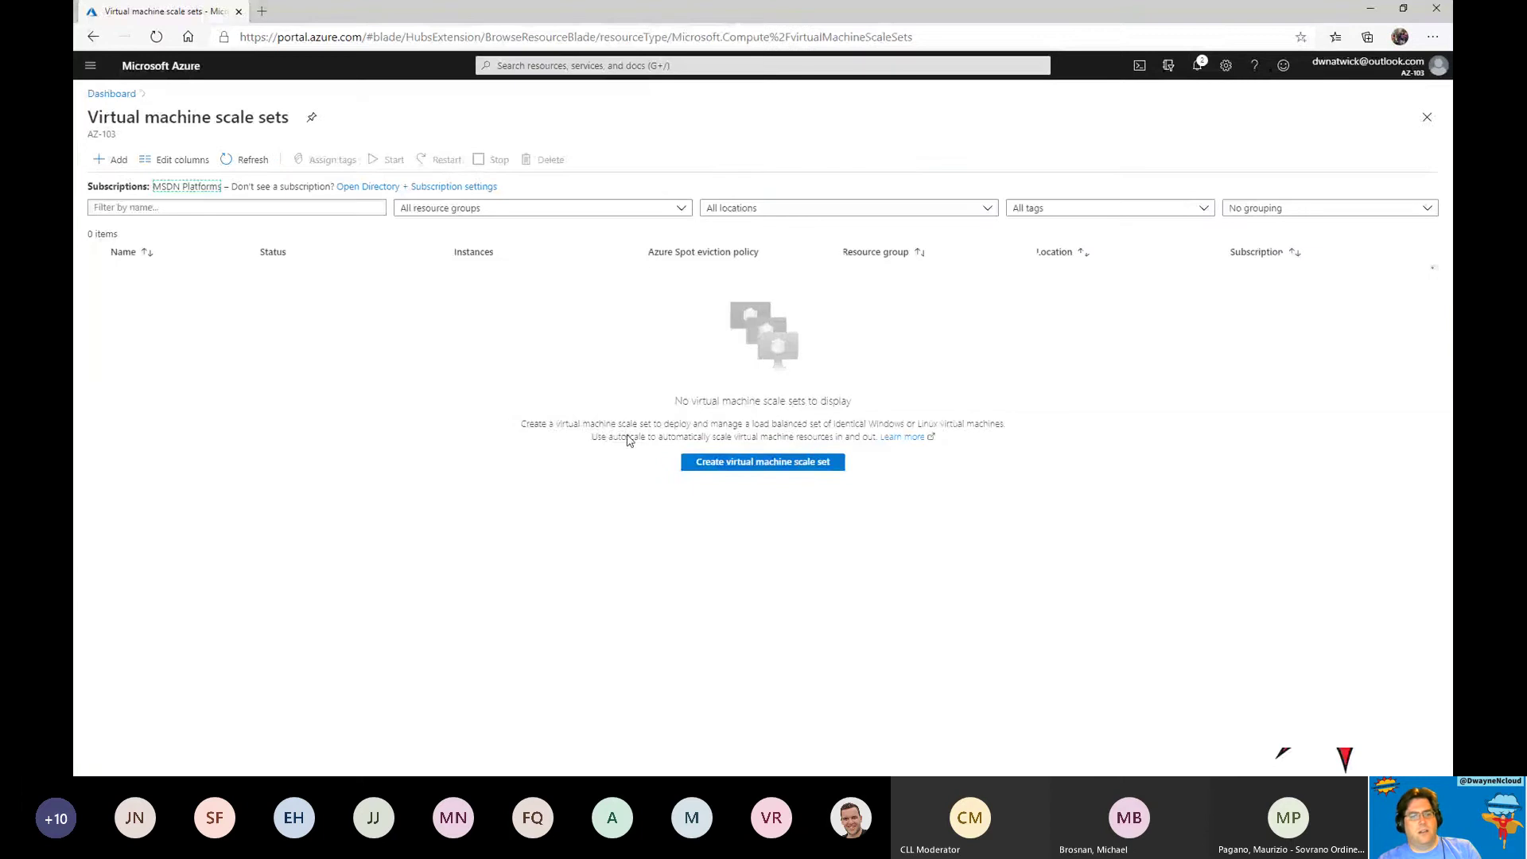
left_click(817, 466)
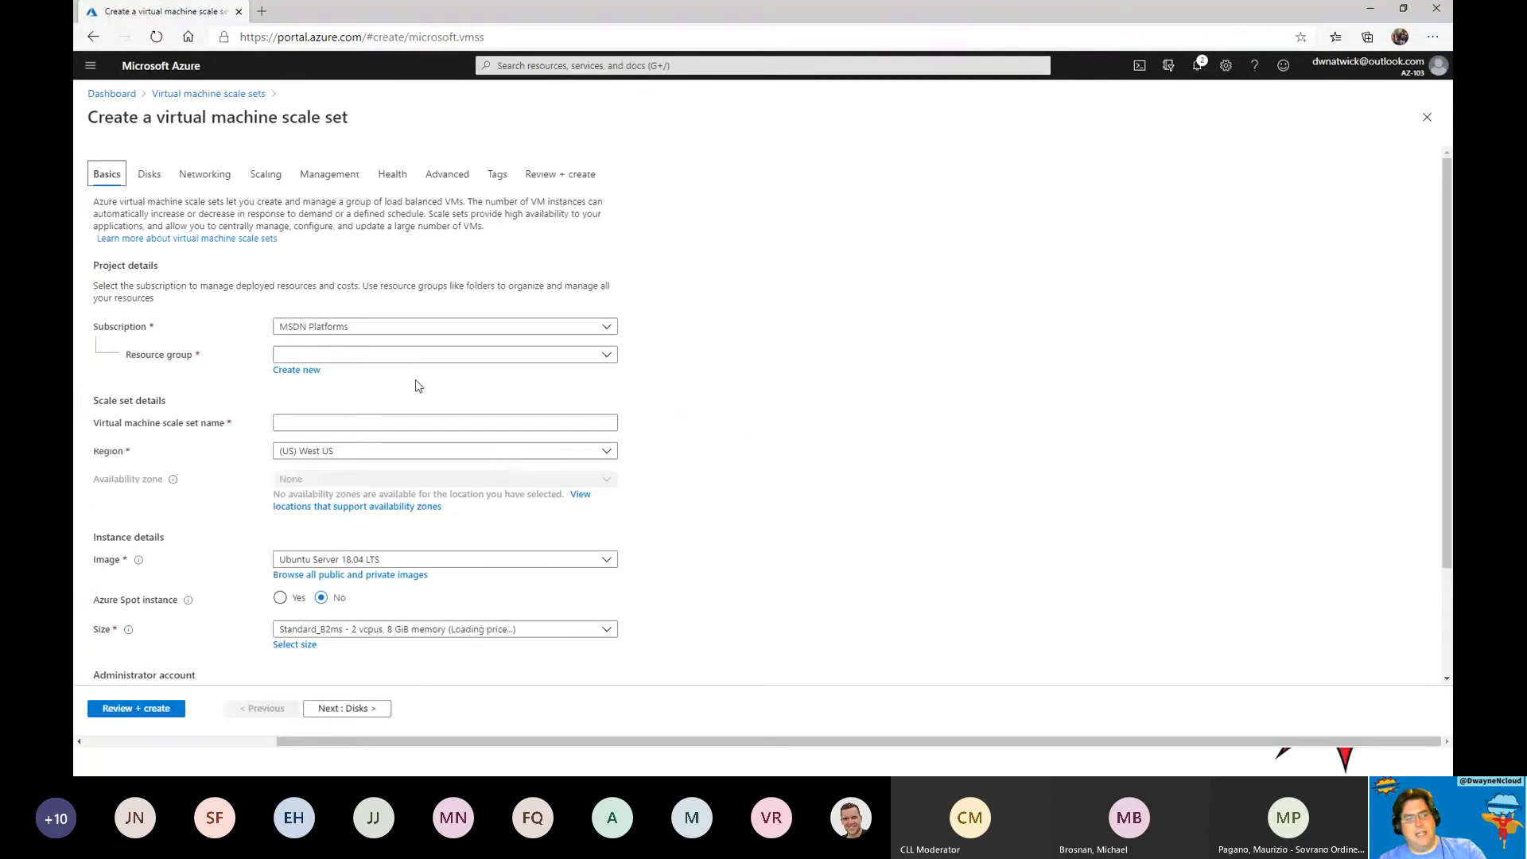
Place the scale set dncloudvmss1 in resource group dncloud-rg1, region (US) North Central US.
left_click(391, 360)
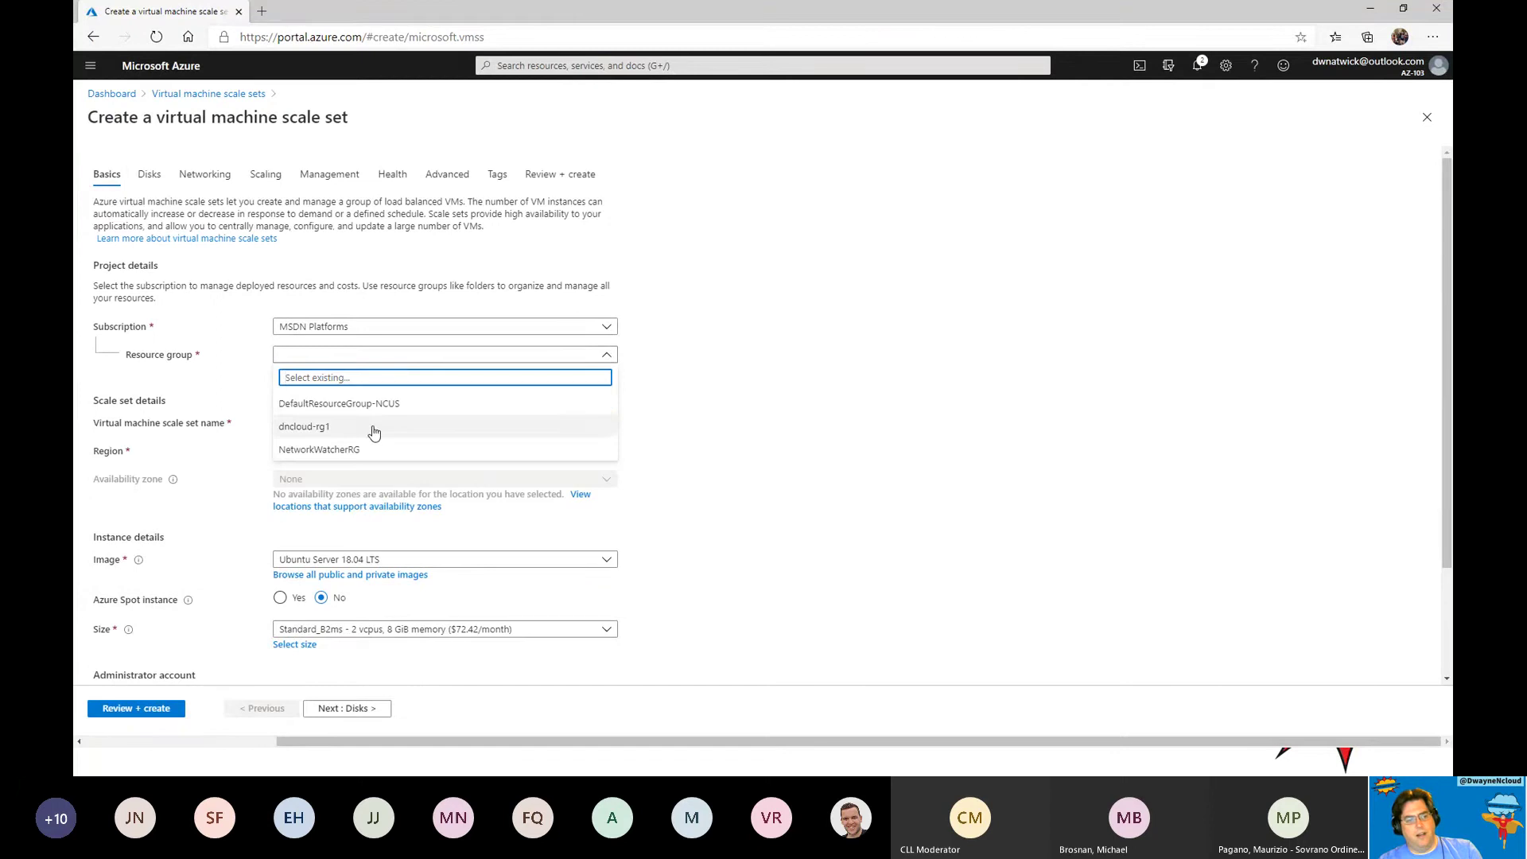
left_click(368, 426)
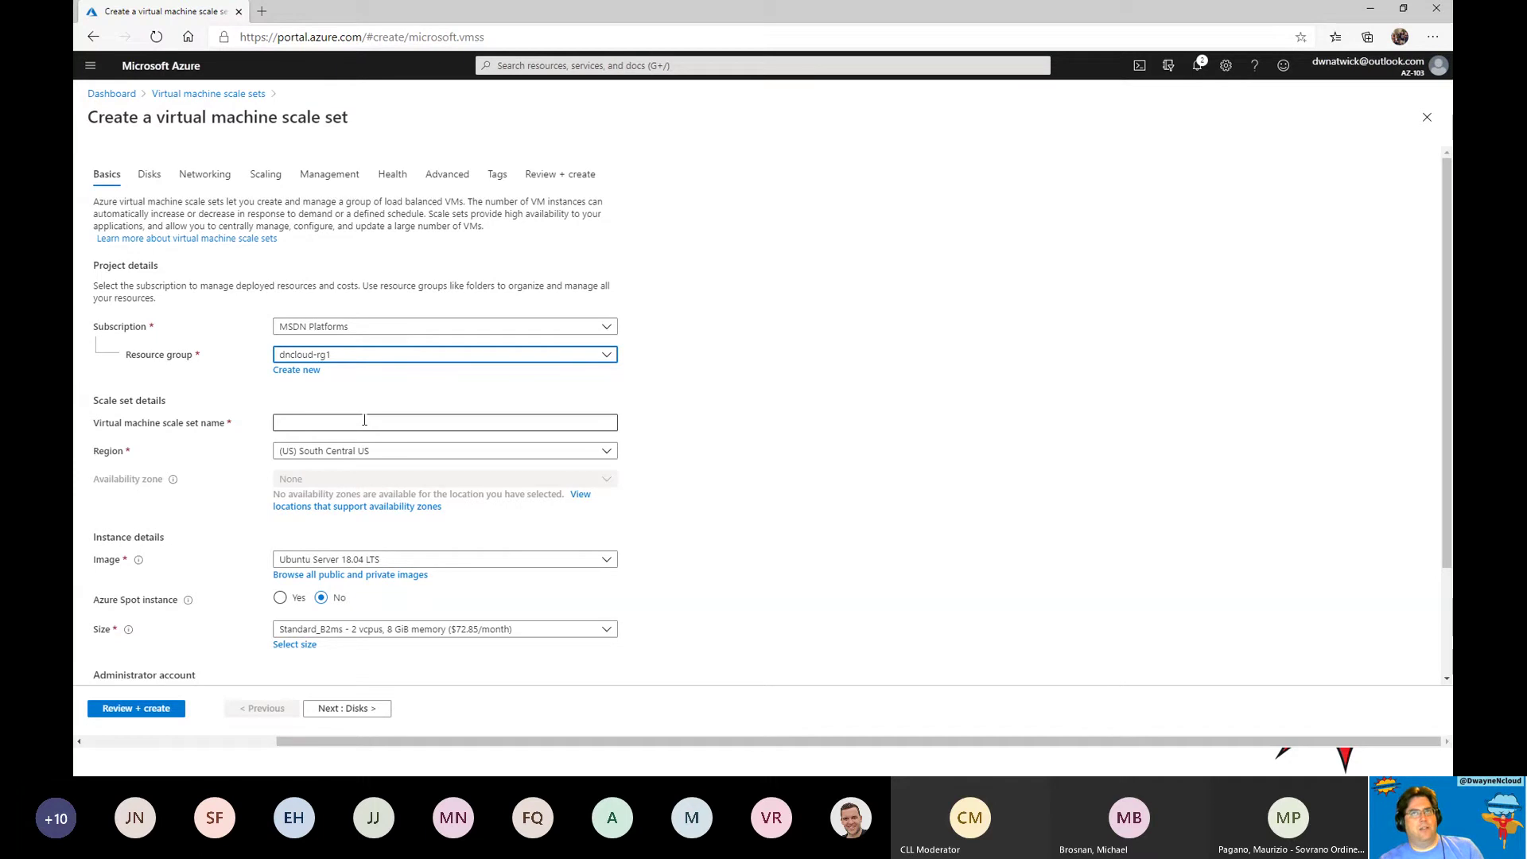
left_click(364, 421)
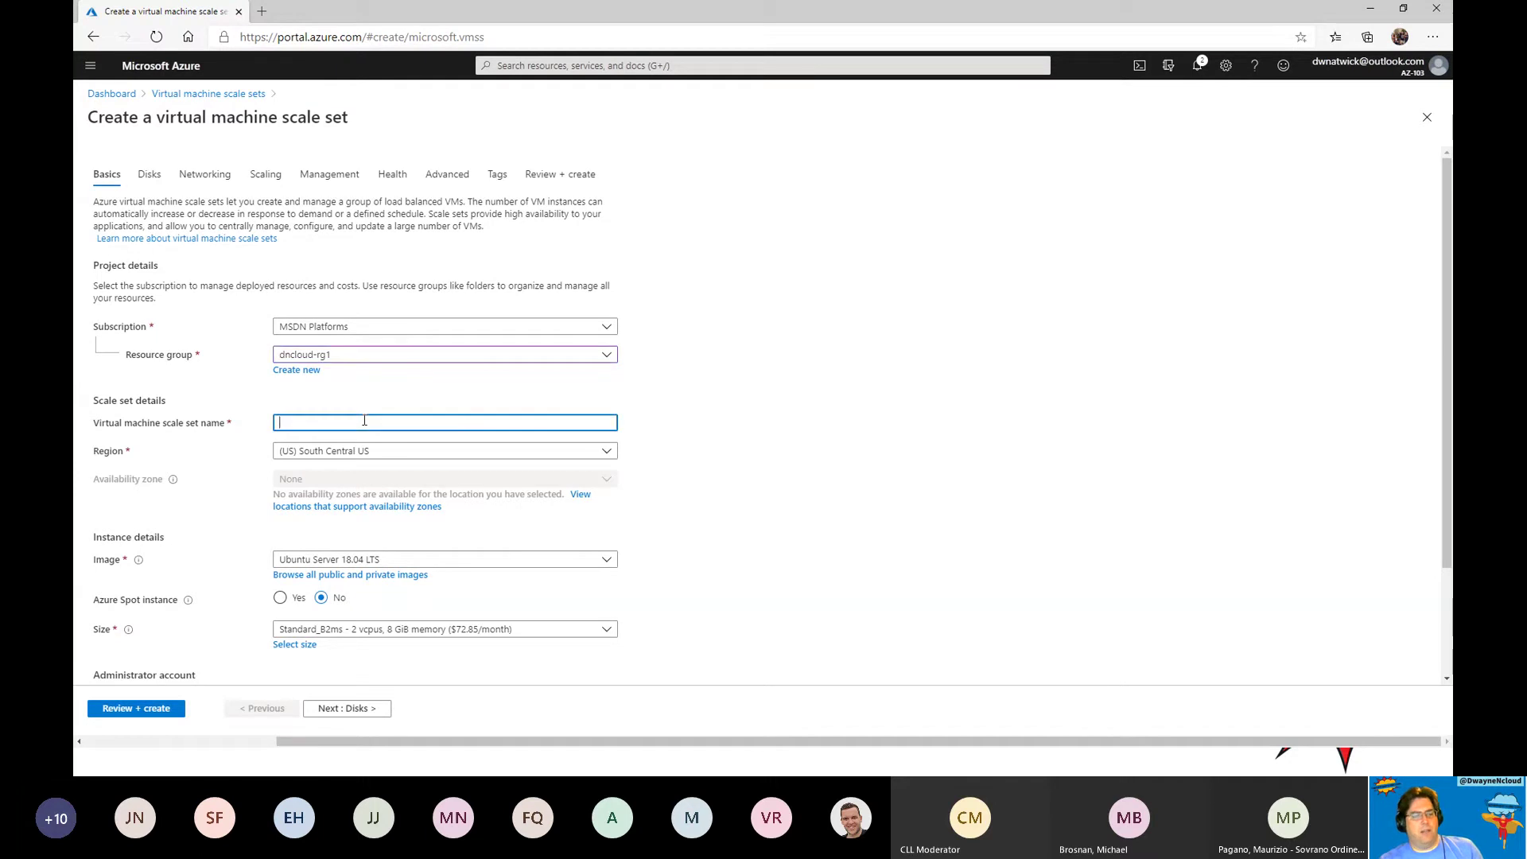
left_click(450, 453)
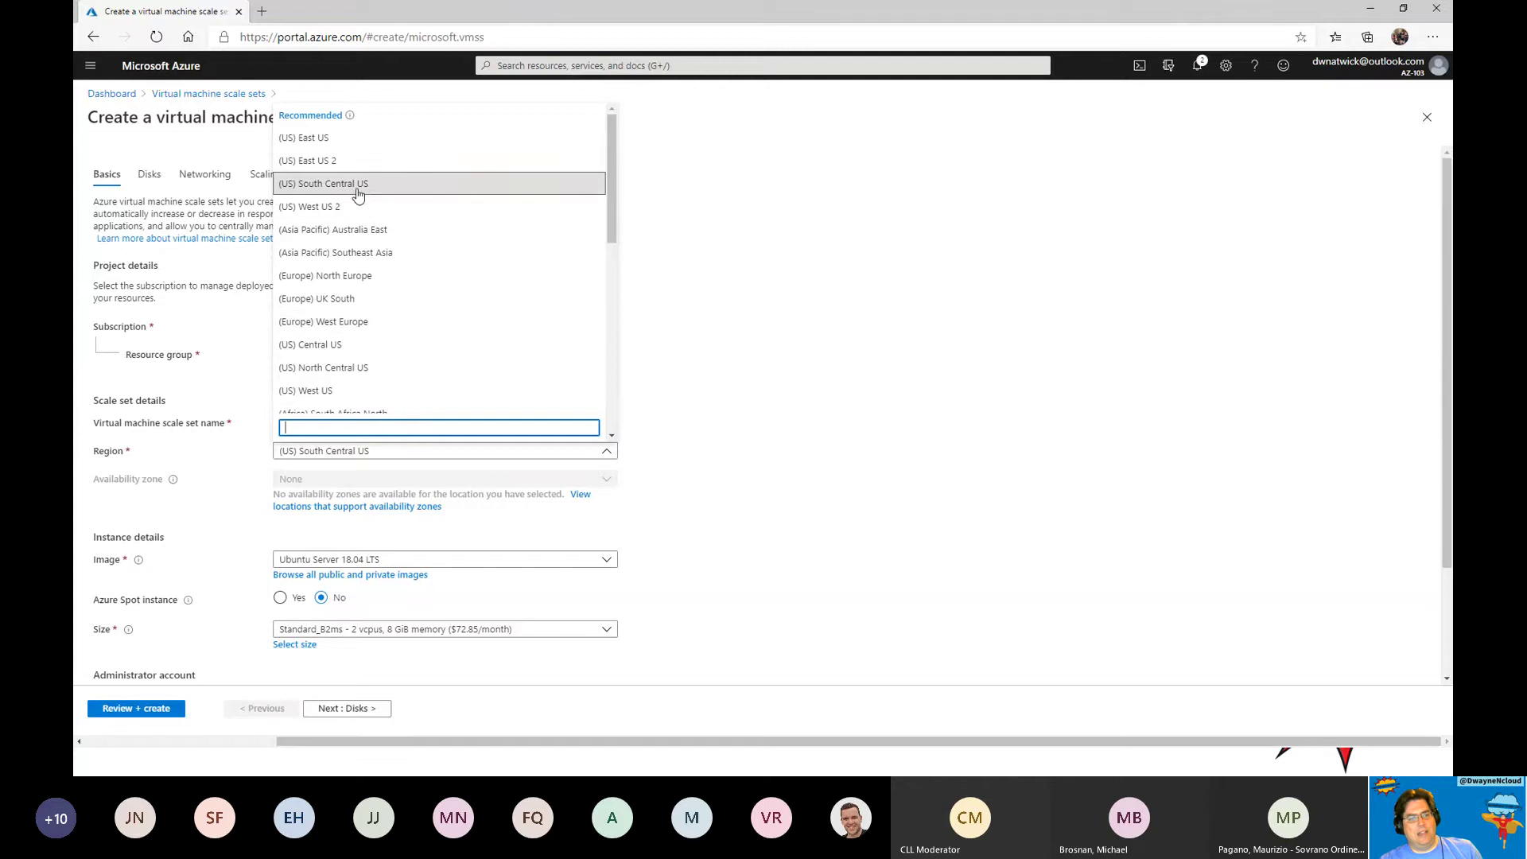
left_click(366, 368)
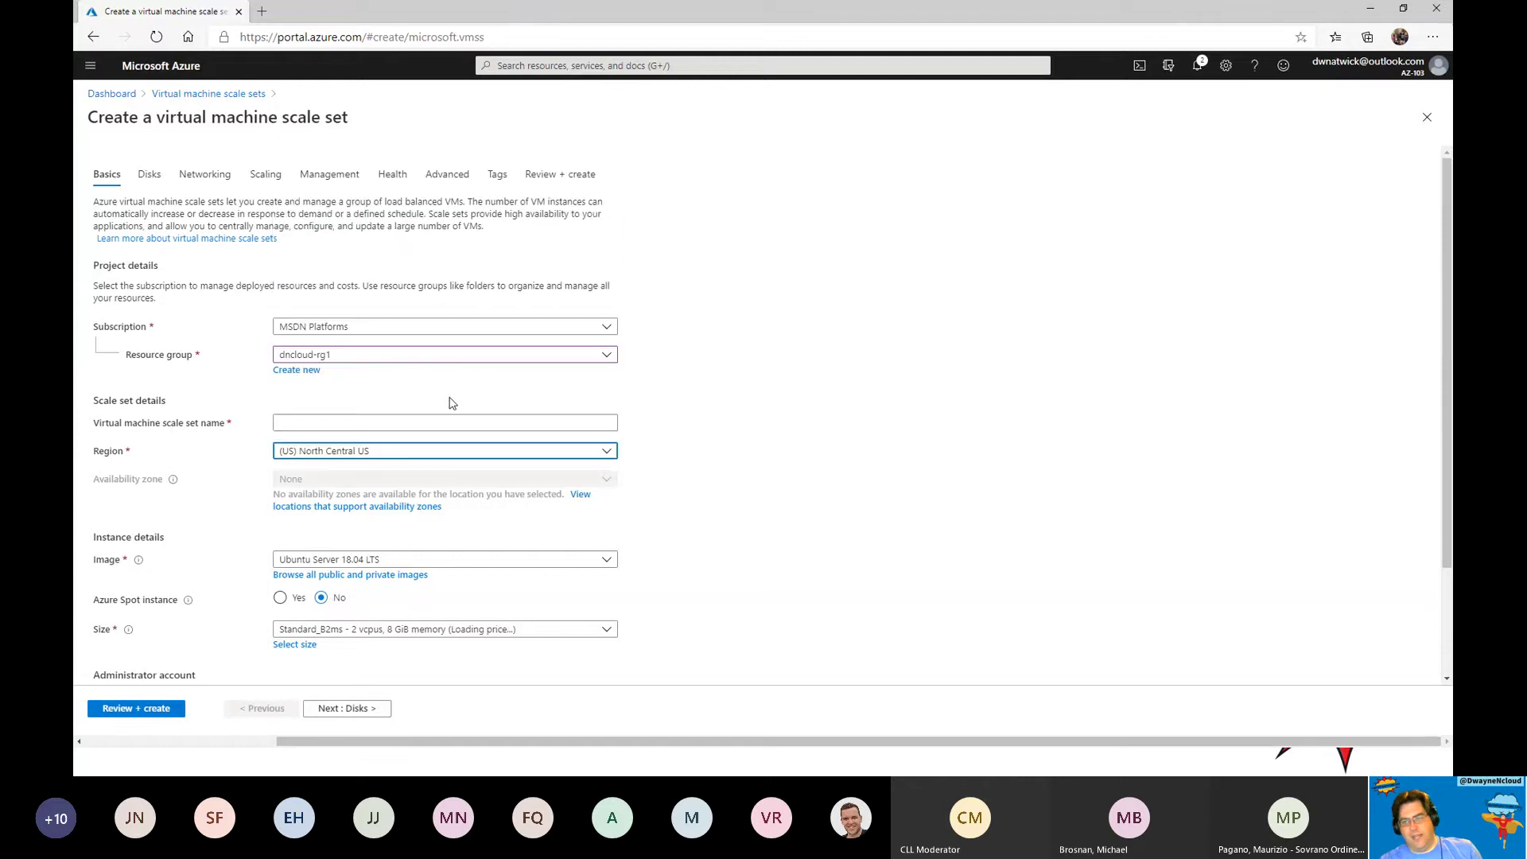
left_click(405, 429)
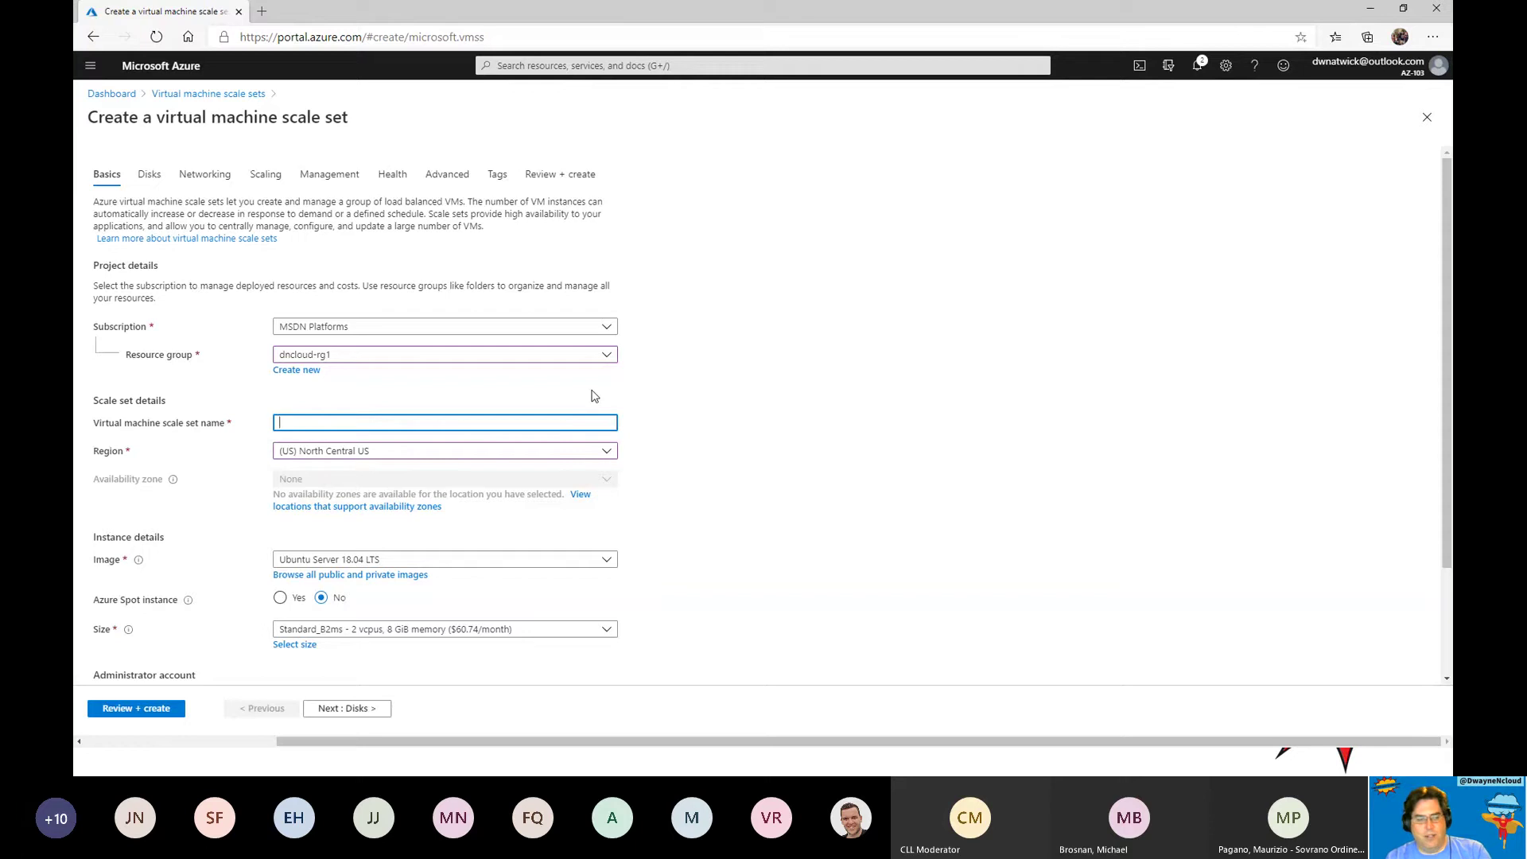
type("c")
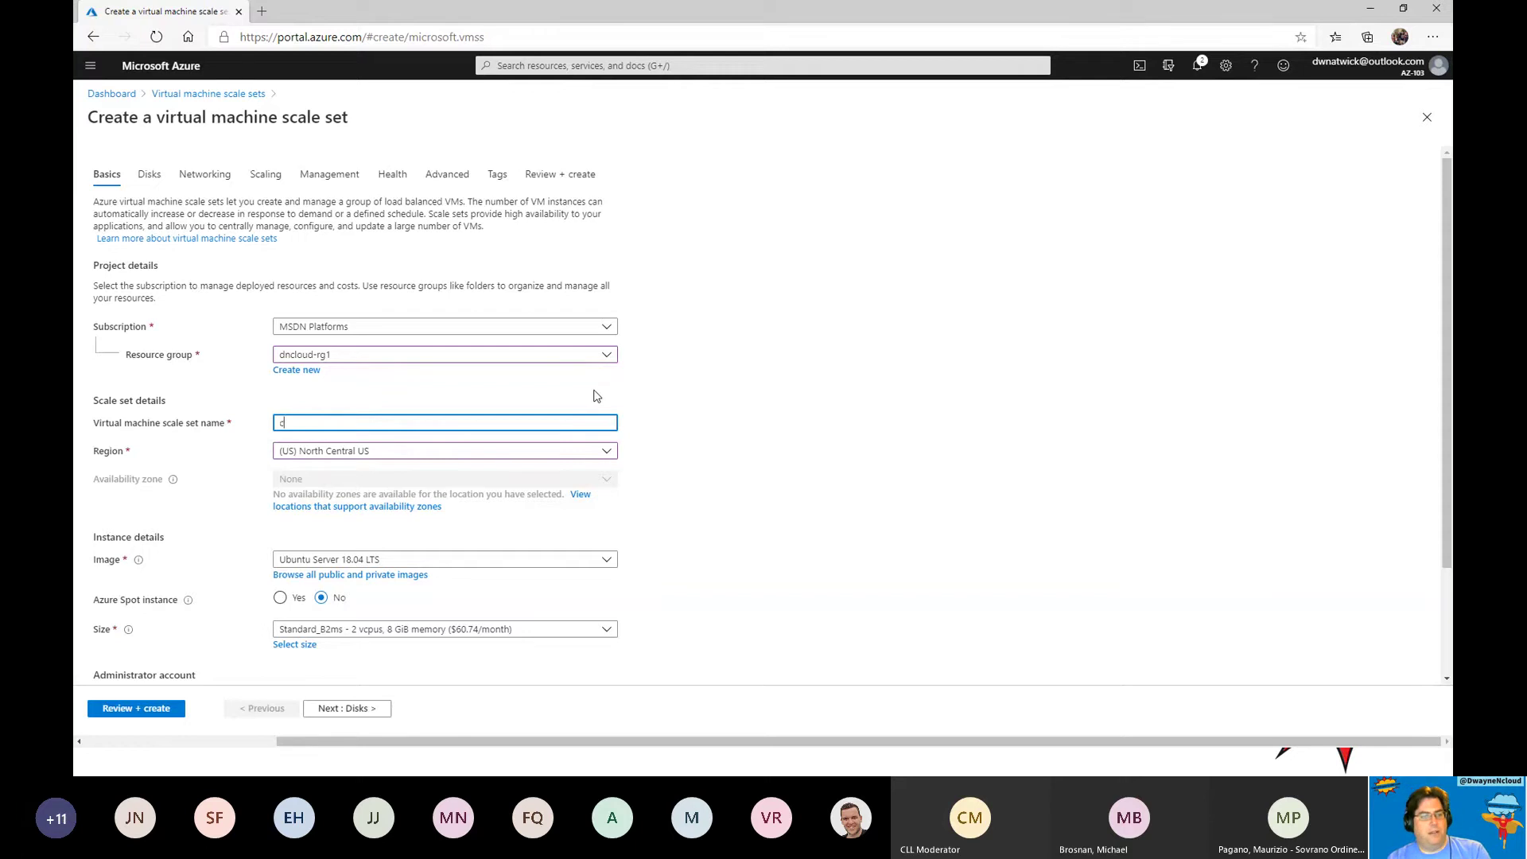
type("nclo")
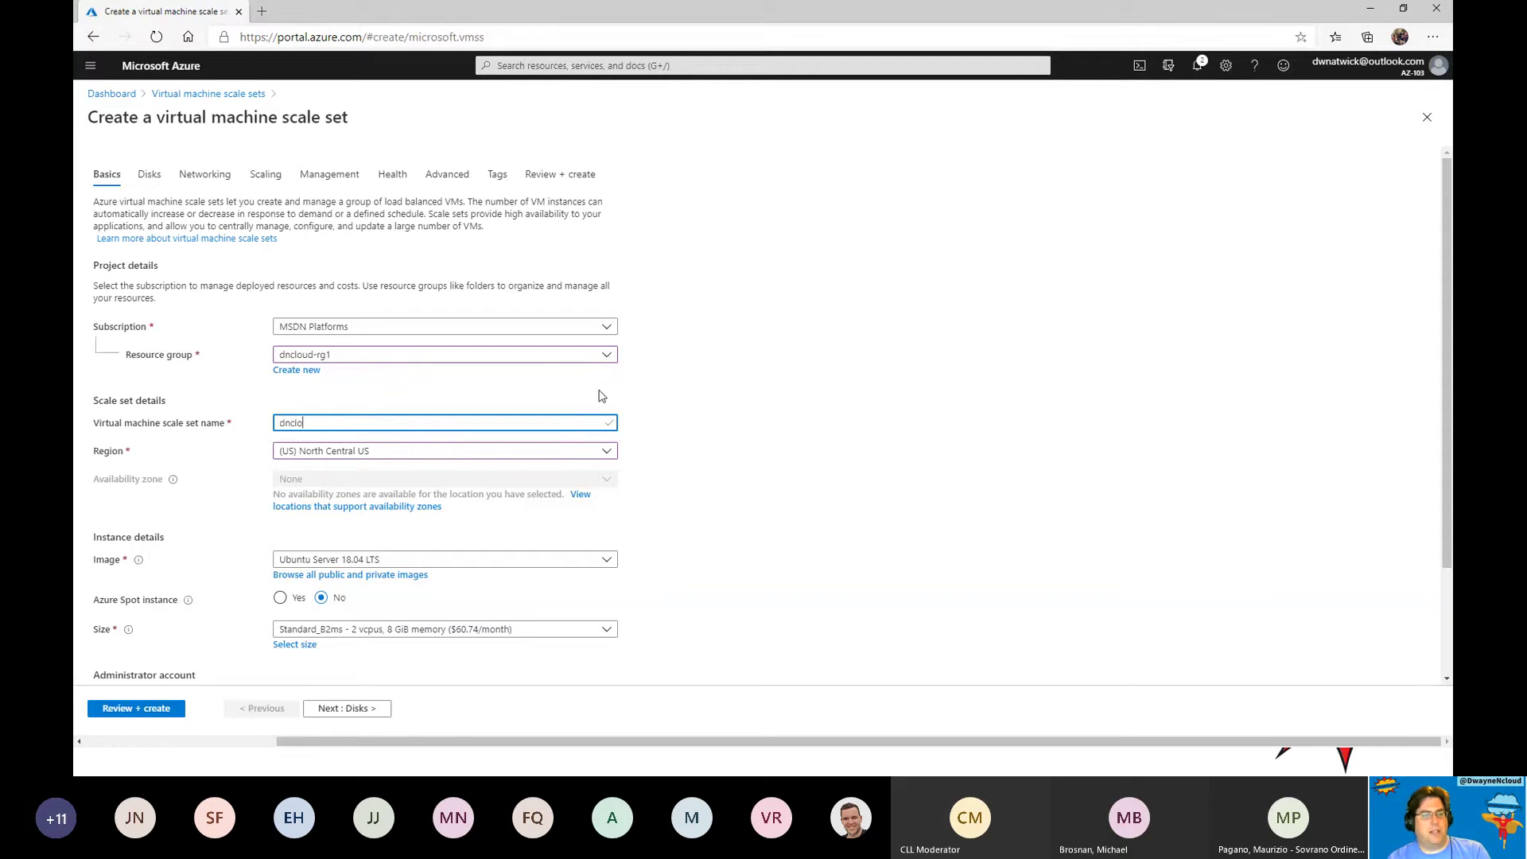
type("udvmss1")
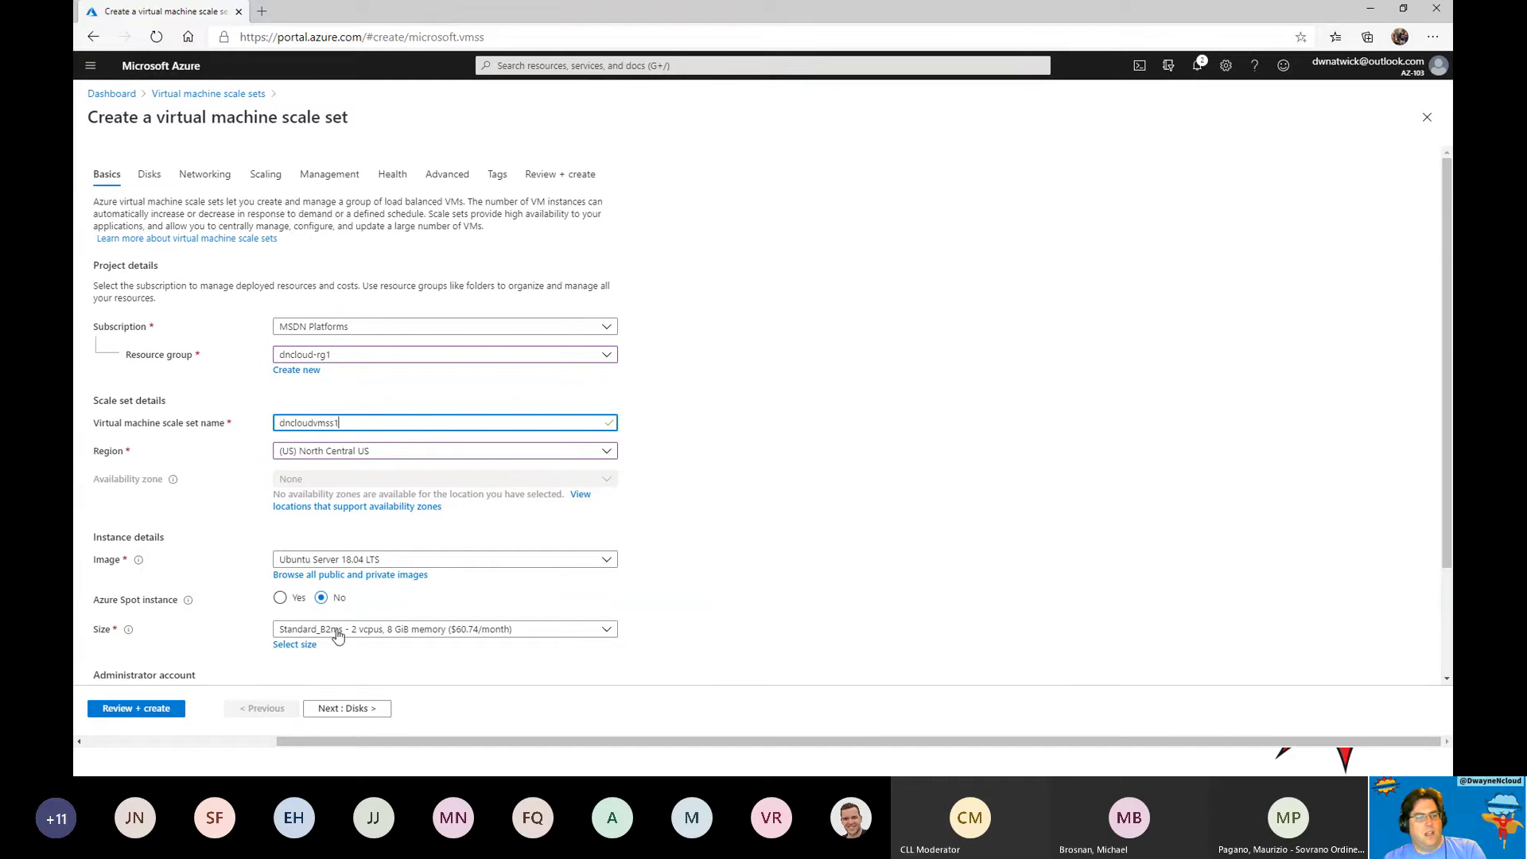
Use password authentication with admin username dncloudadmin and the admin password, then proceed to Disks.
scroll(675, 550, "down", 1)
scroll(672, 551, "down", 2)
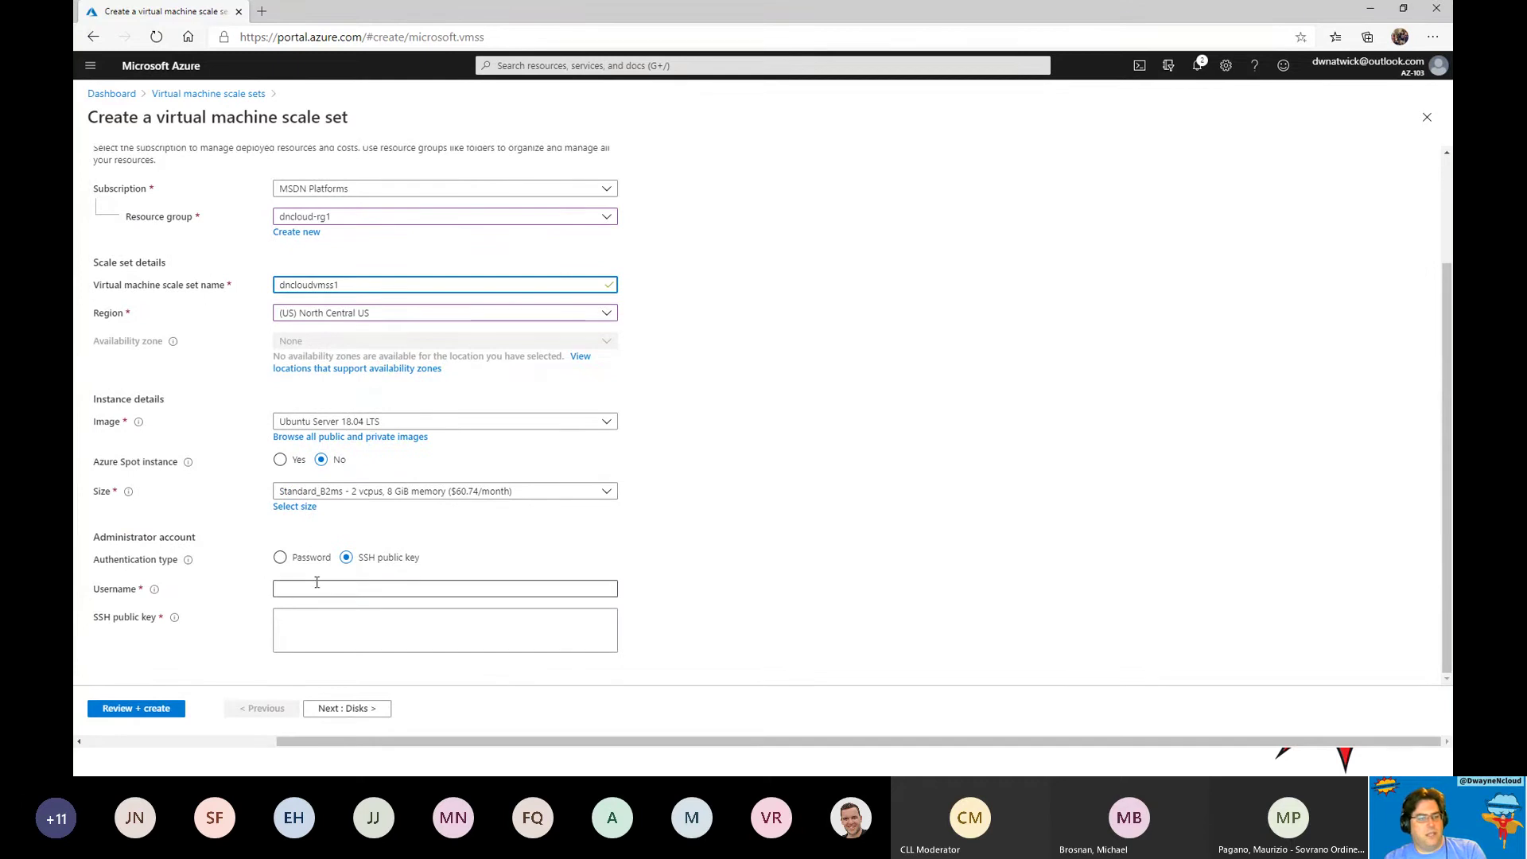
left_click(280, 558)
left_click(333, 588)
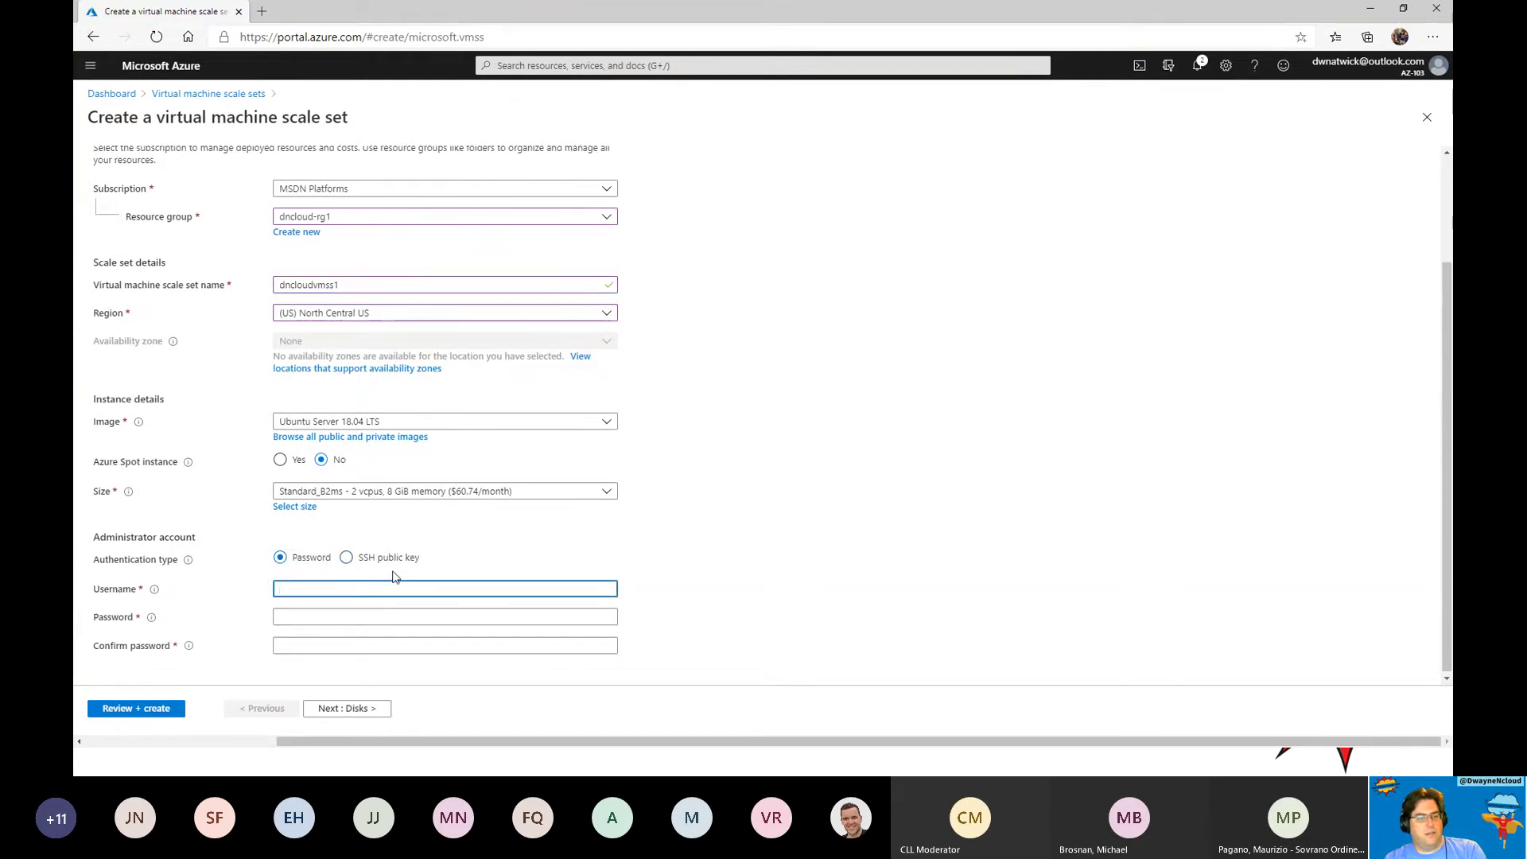
type("dncloudadmin")
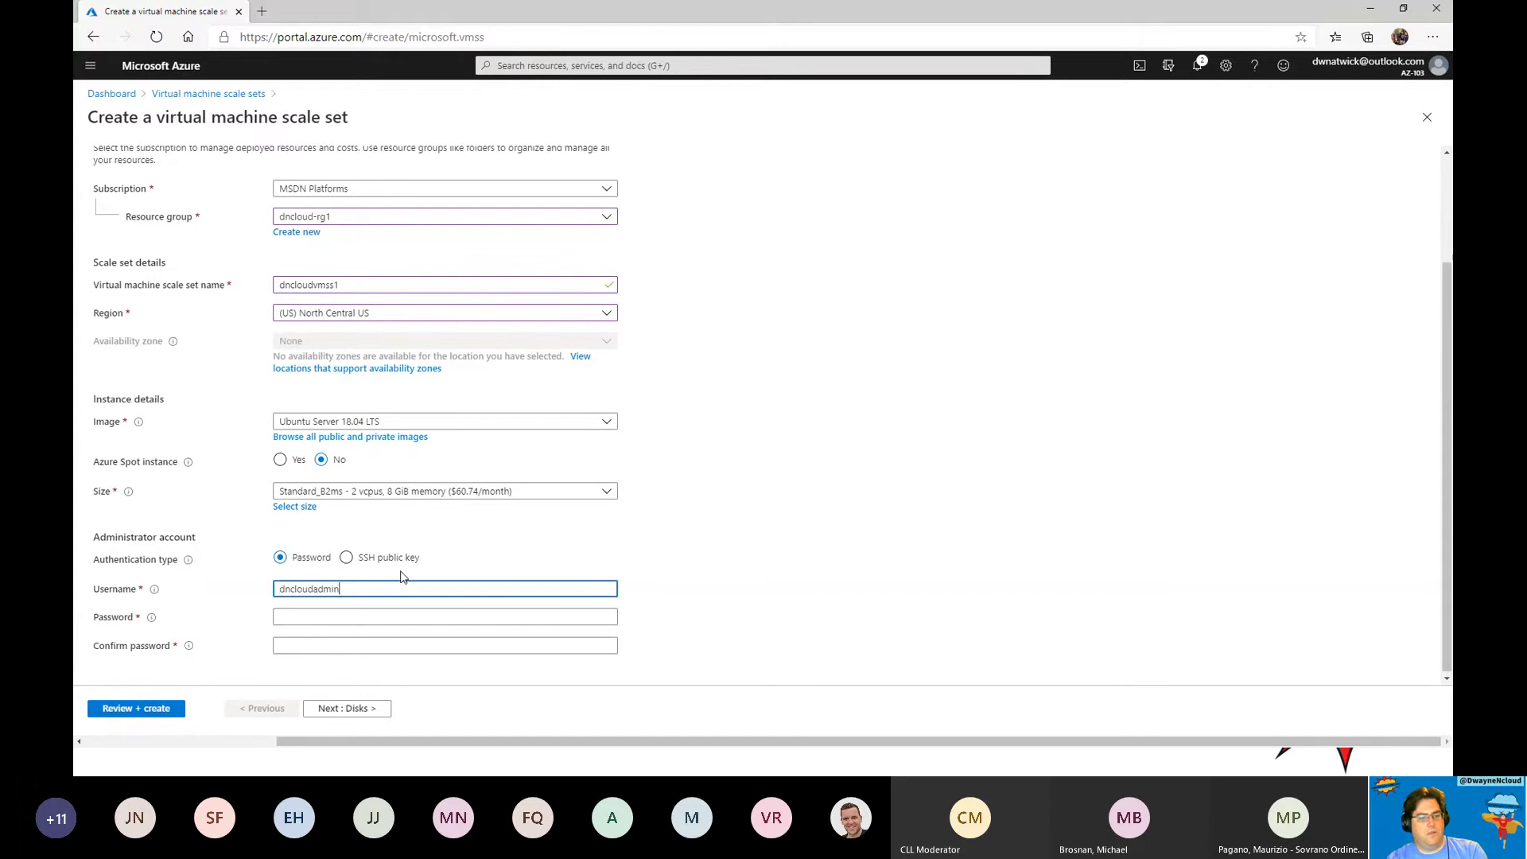
key("Tab")
type("************")
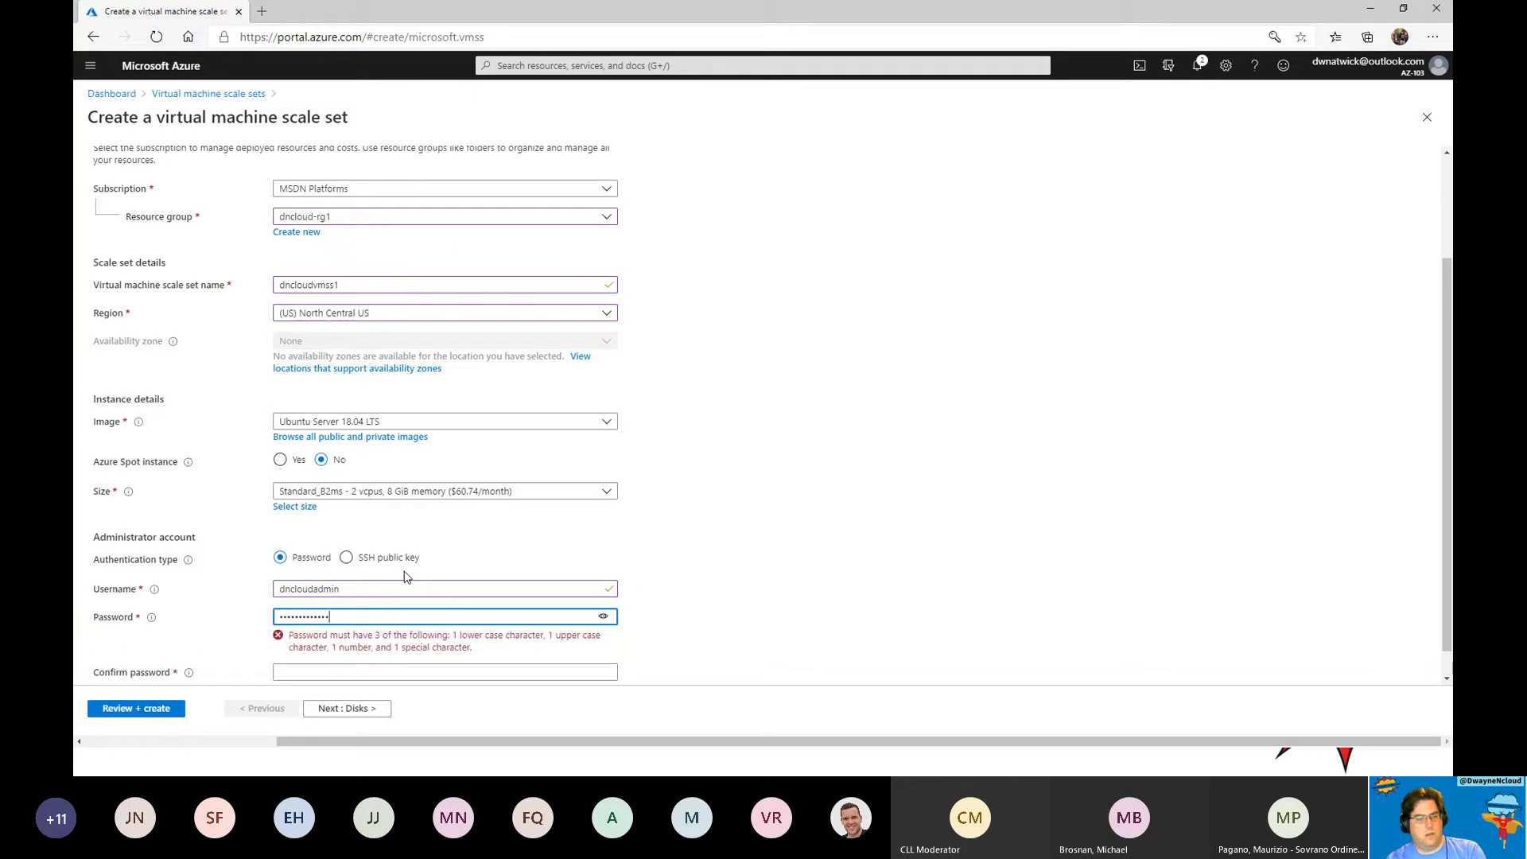
type("*")
key("Tab")
type("*")
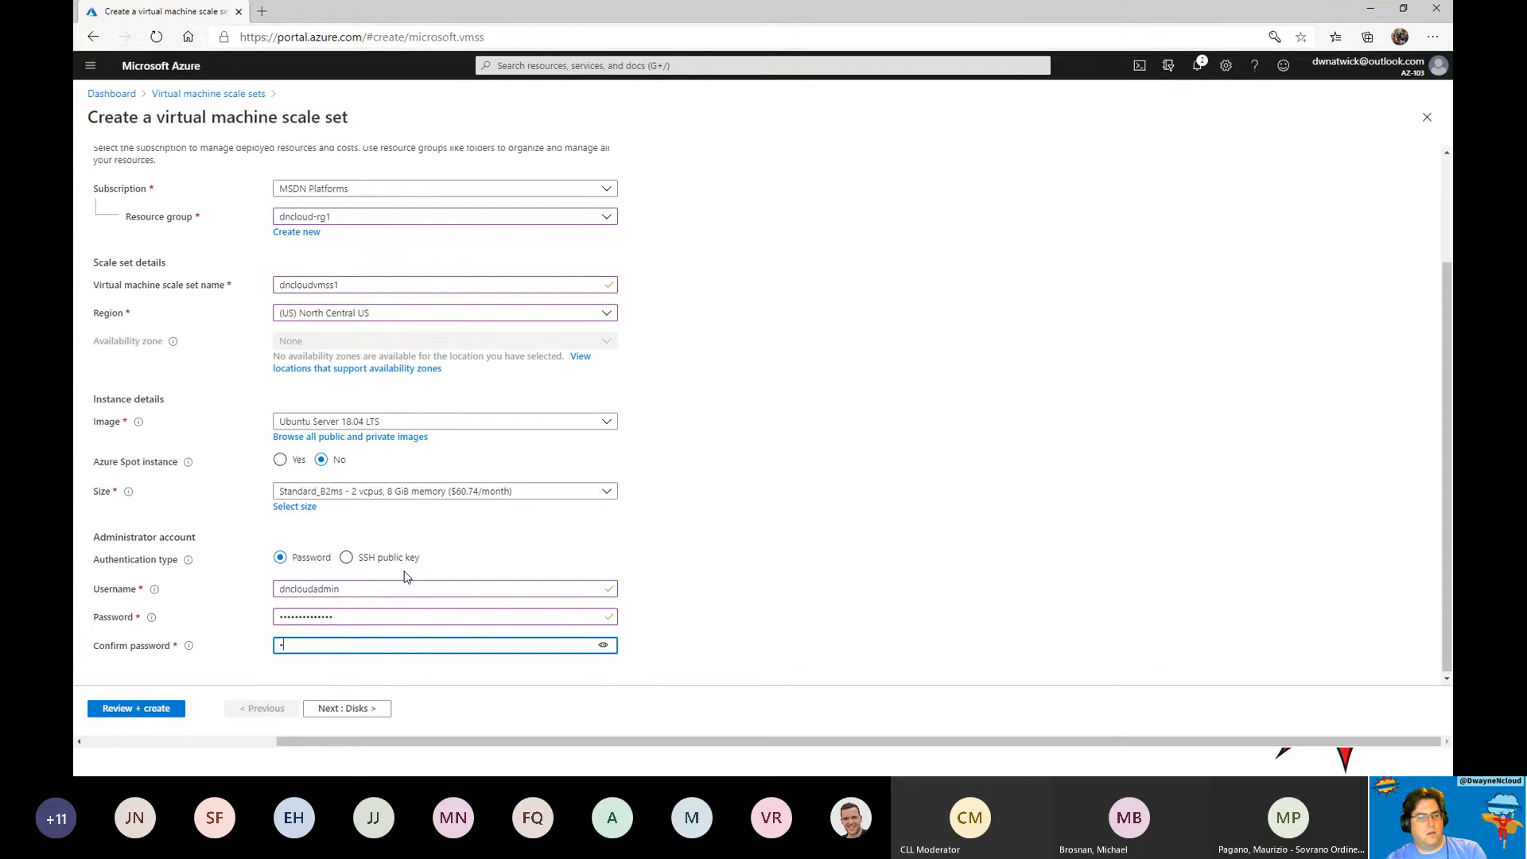
type("*")
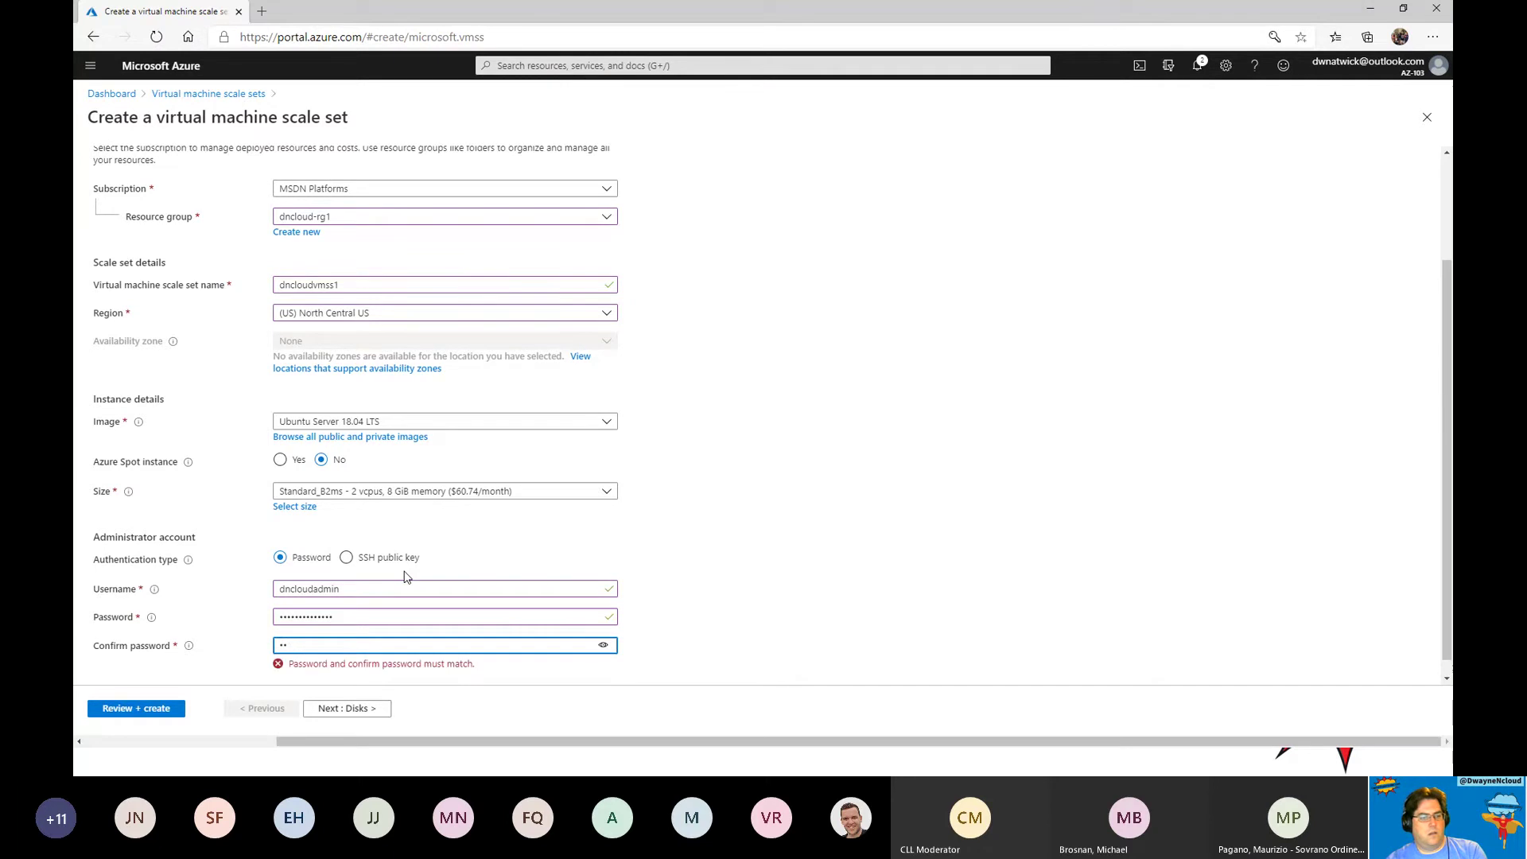
type("************")
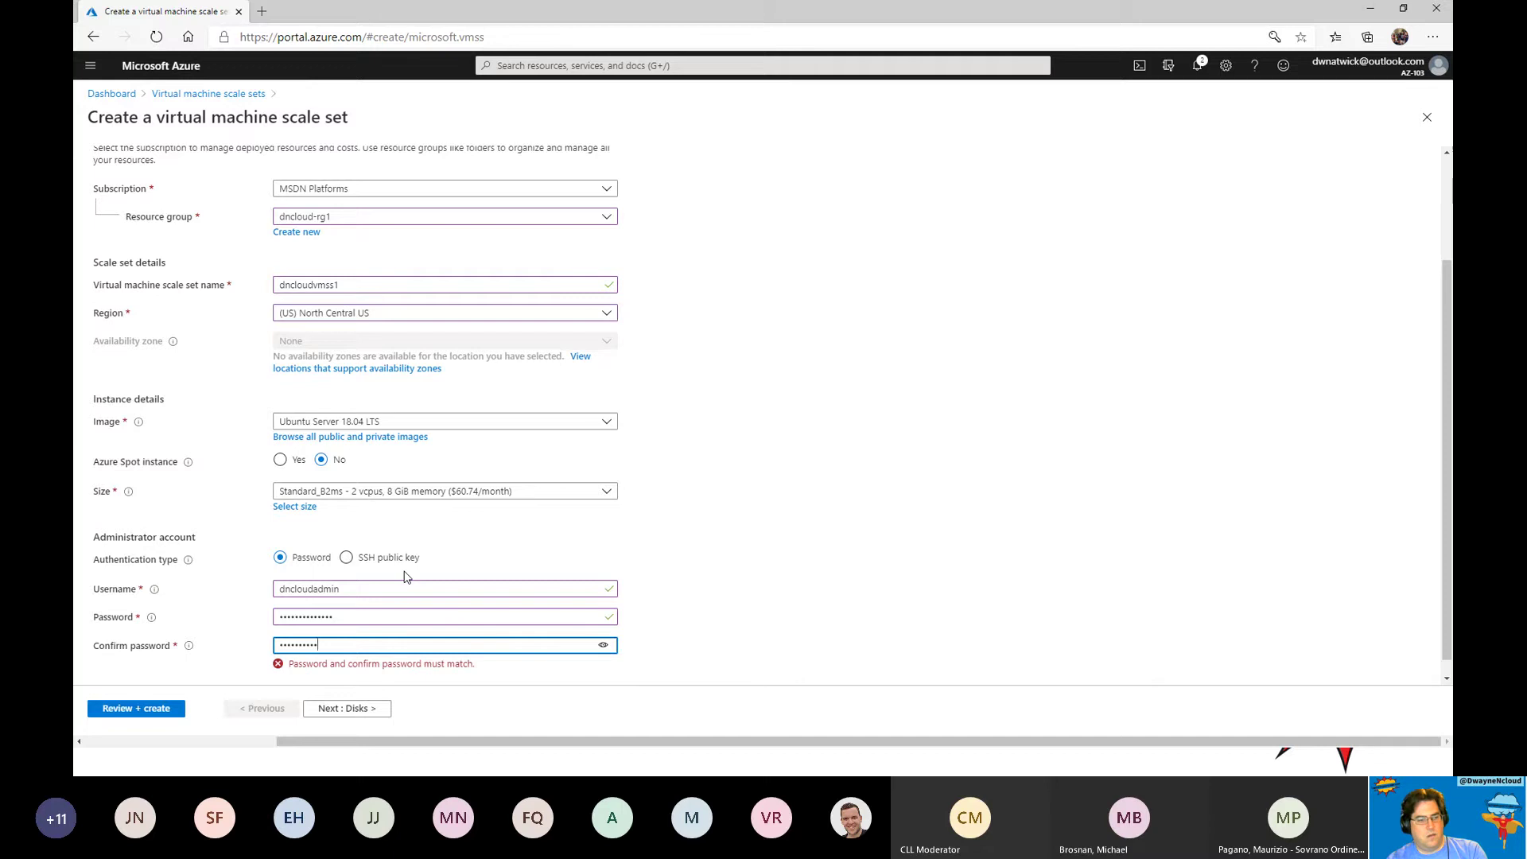
type("*")
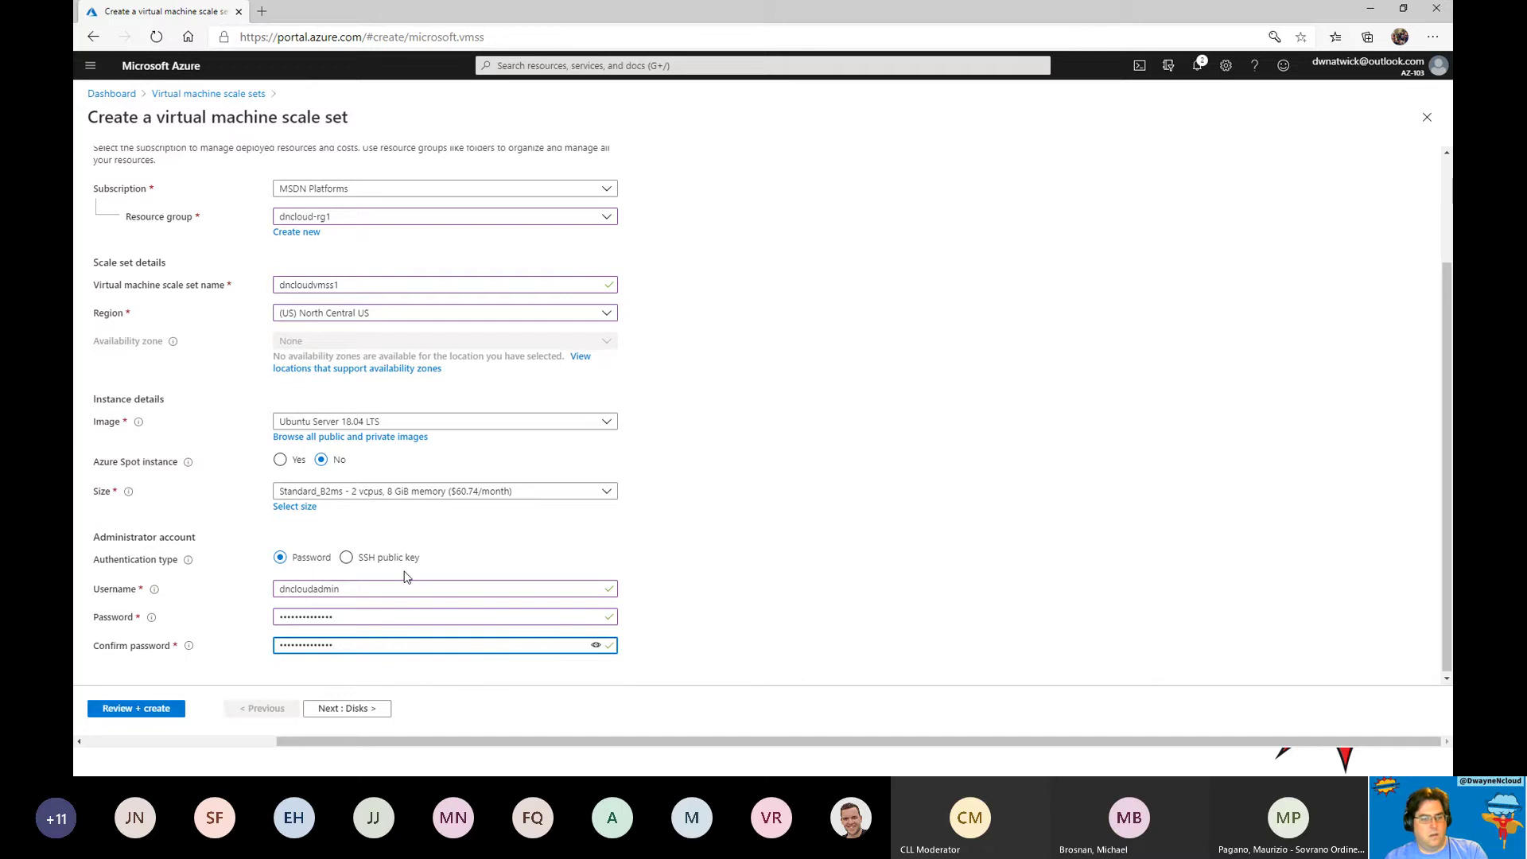
left_click(346, 708)
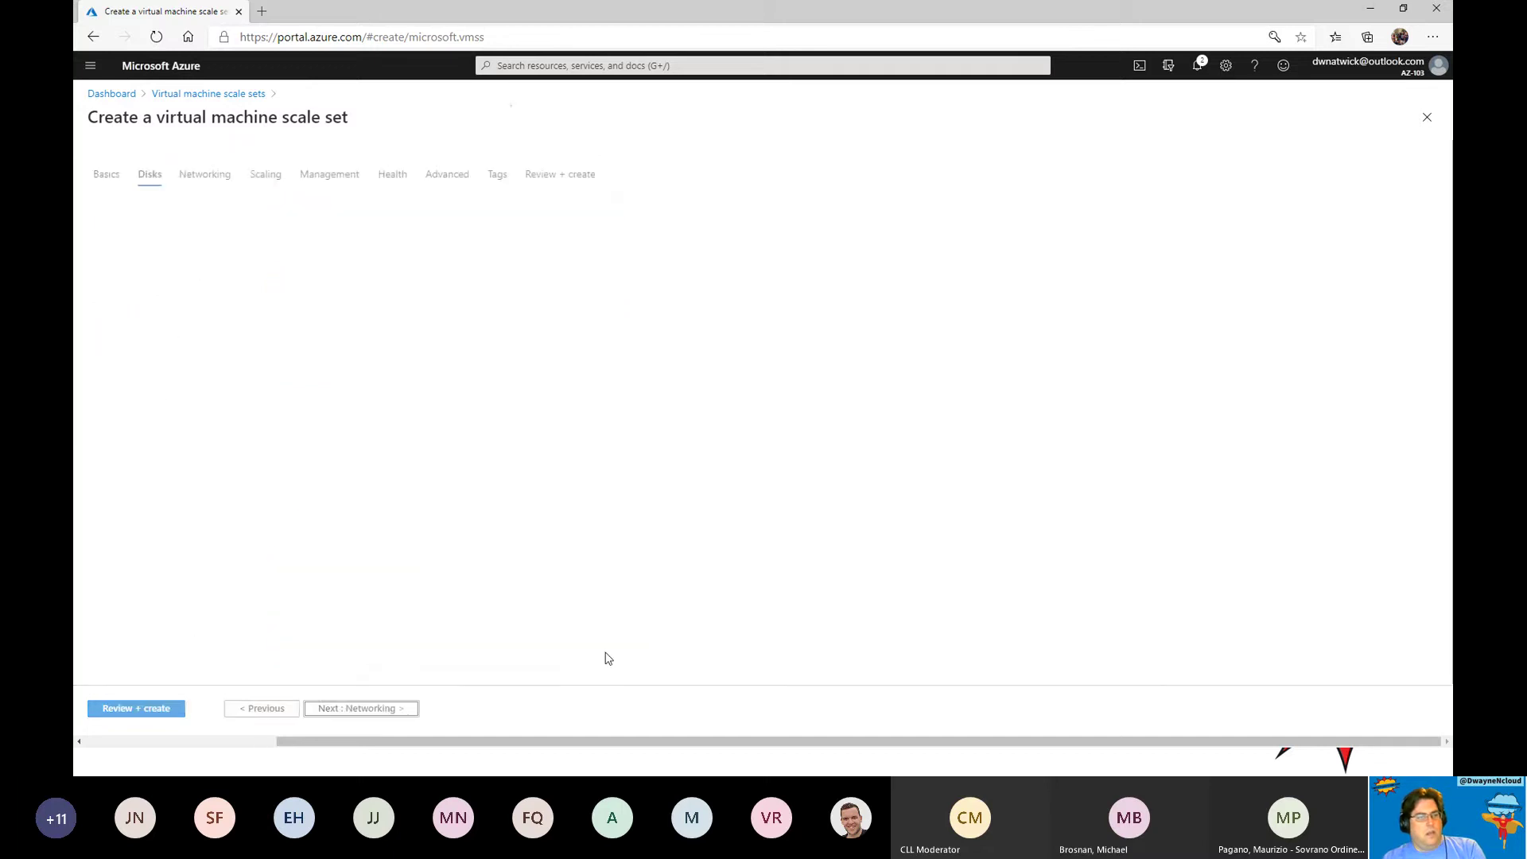
Put the scale set behind a new Azure load balancer dncloudvmss1-lb with backend pool bepool.
left_click(203, 181)
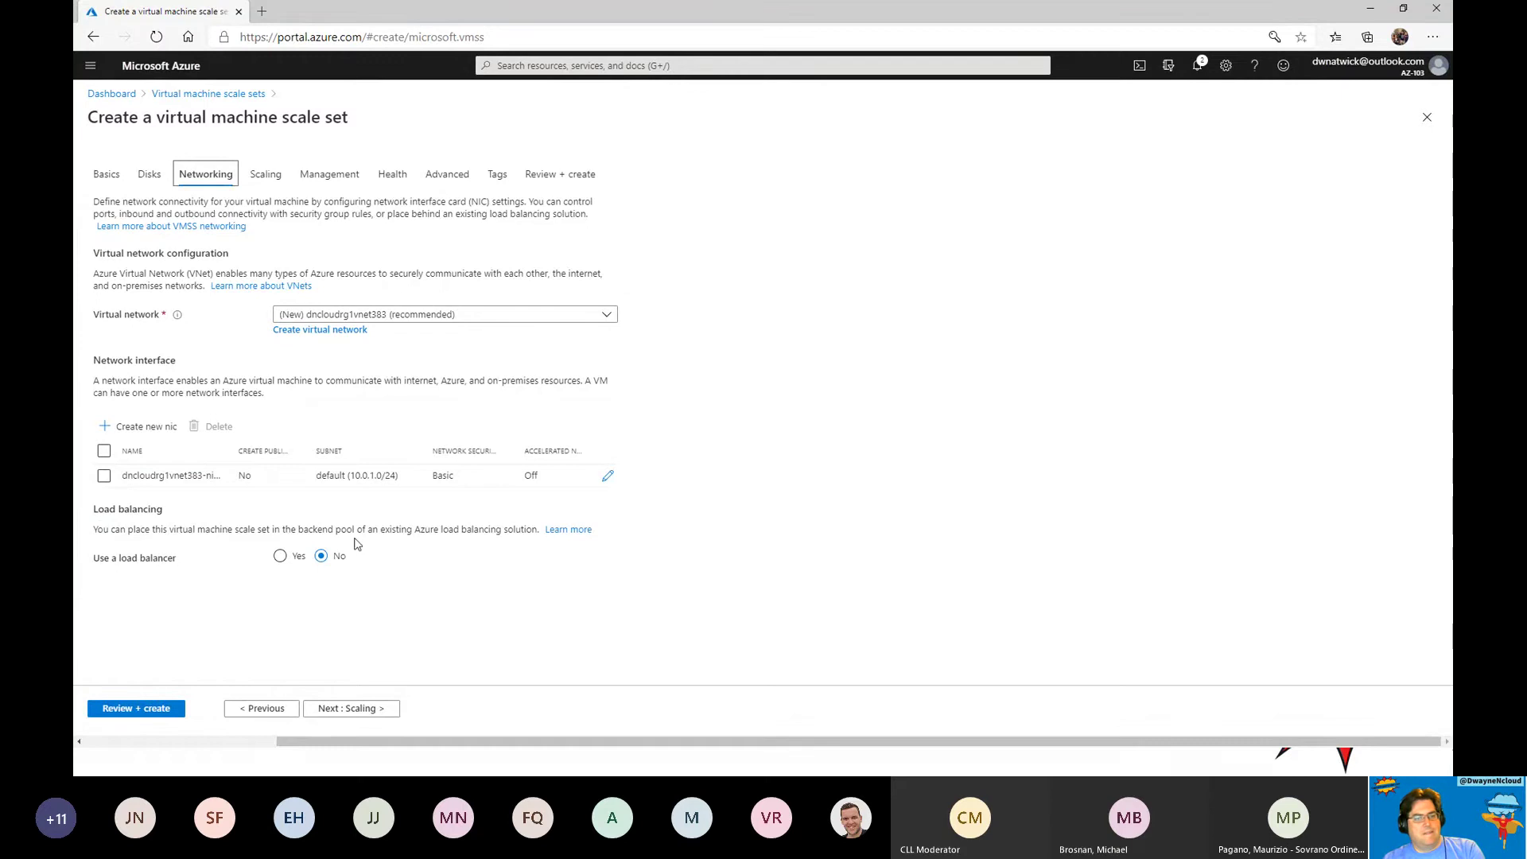
left_click(300, 559)
scroll(567, 551, "down", 2)
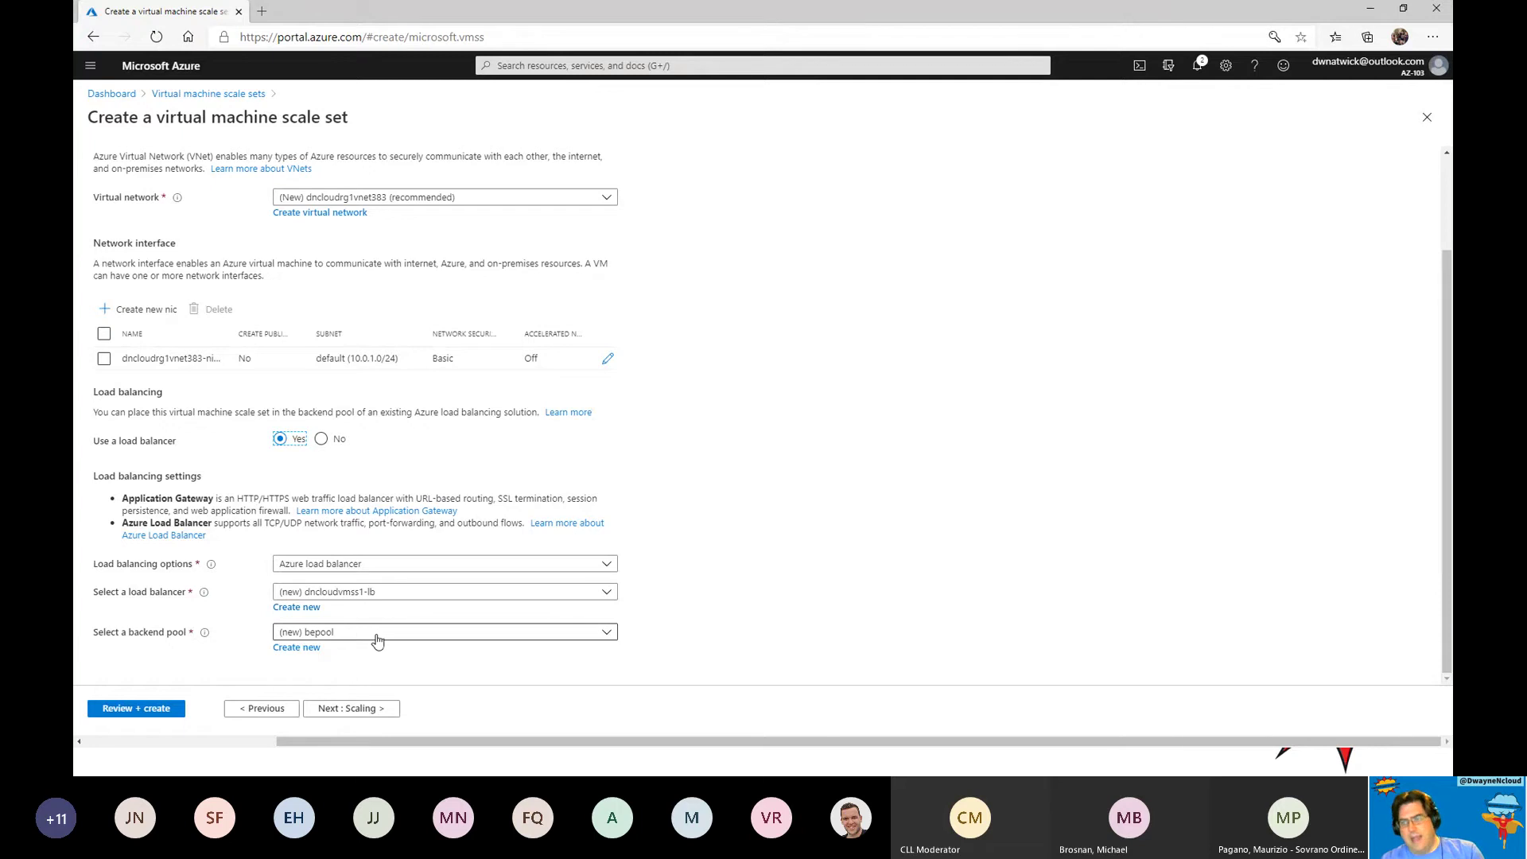
left_click(350, 708)
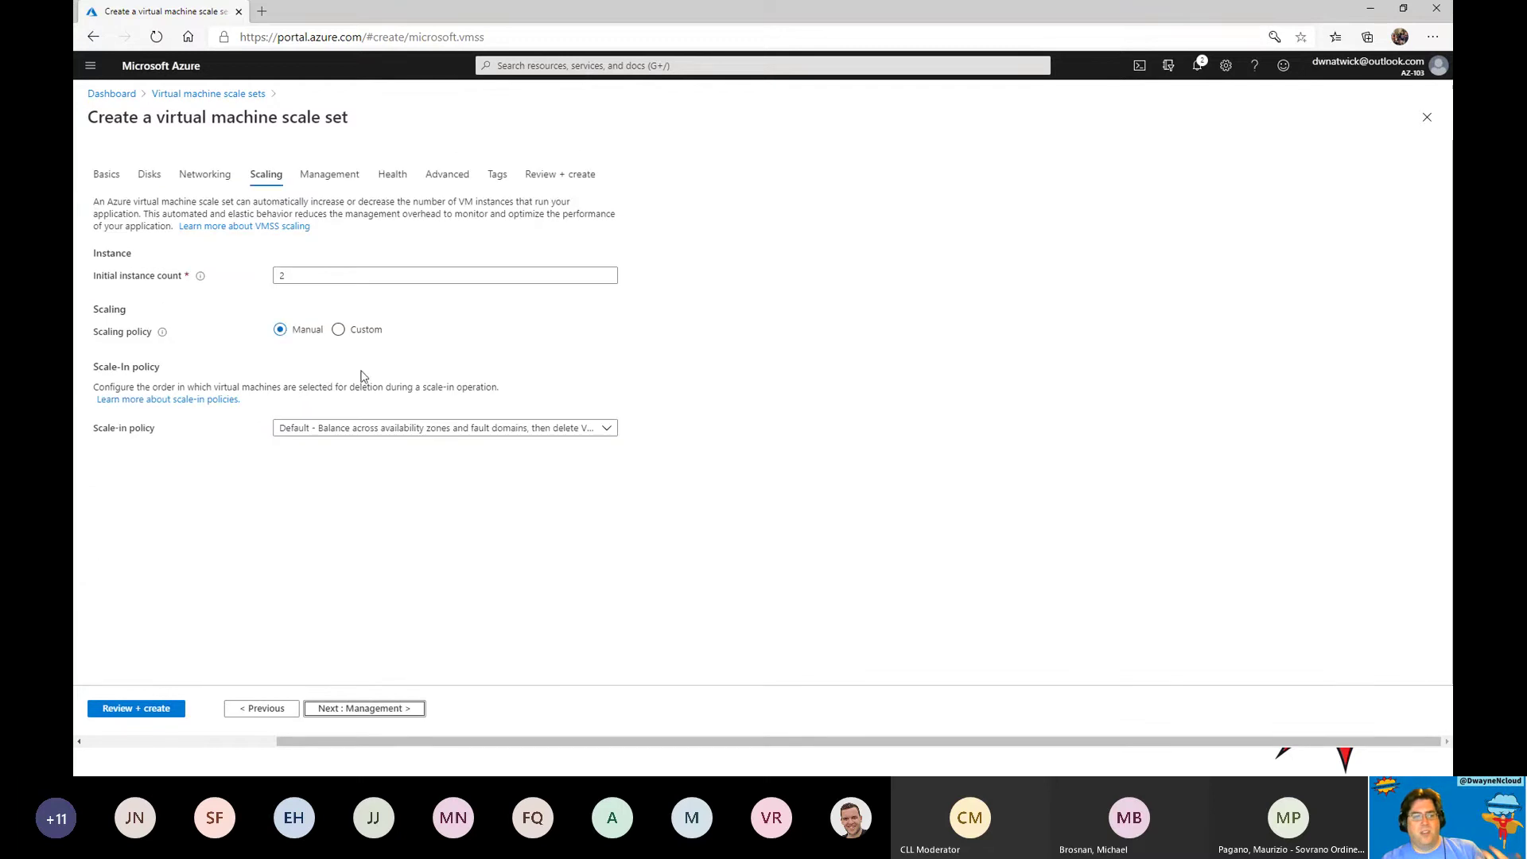
Switch to custom autoscaling between 1 and 10 VMs and turn boot diagnostics off.
left_click(339, 330)
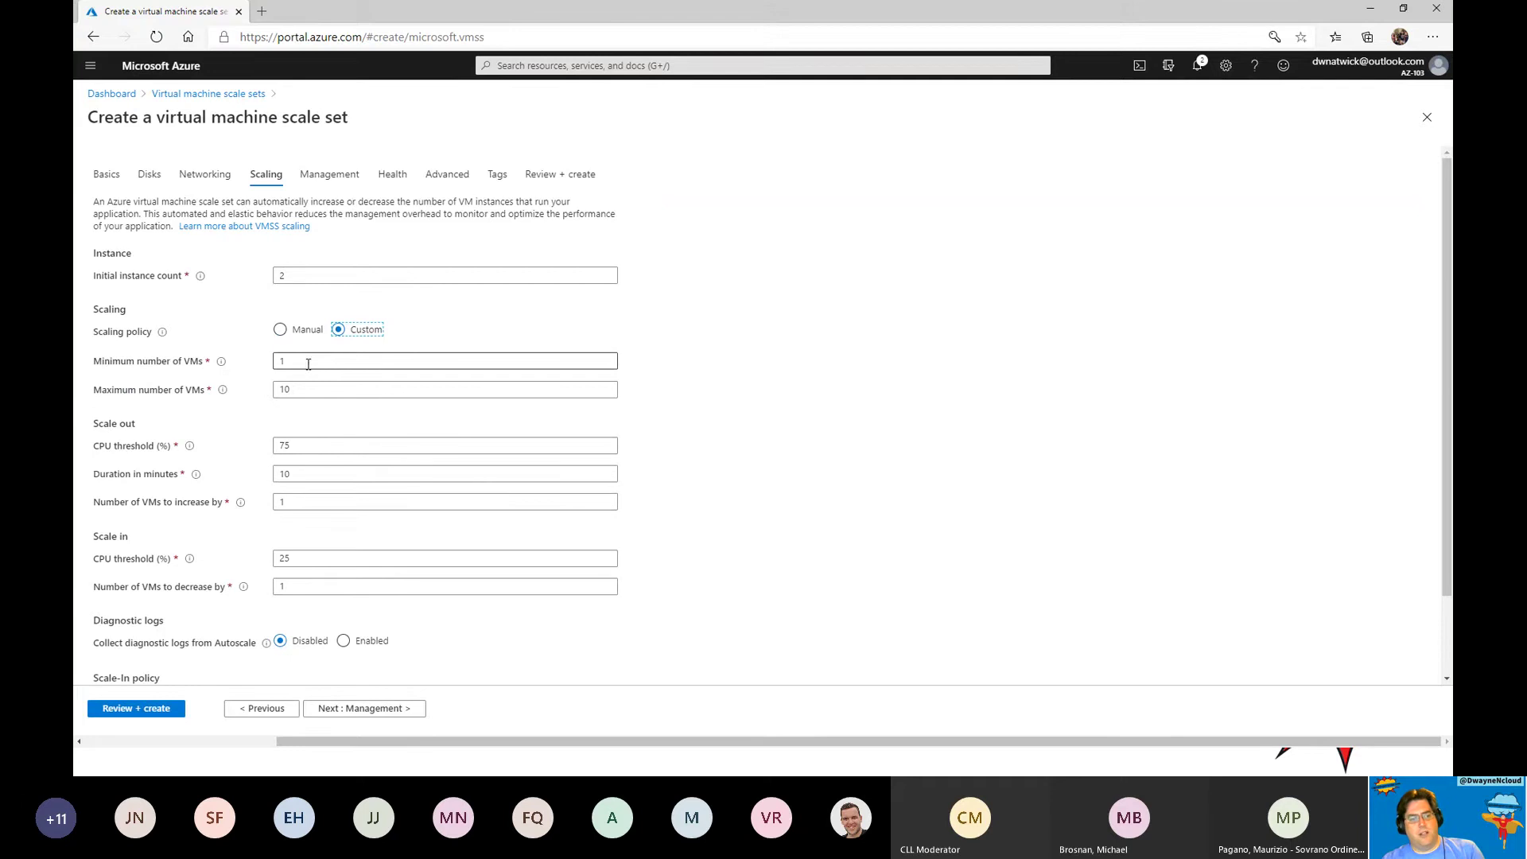
scroll(421, 643, "down", 2)
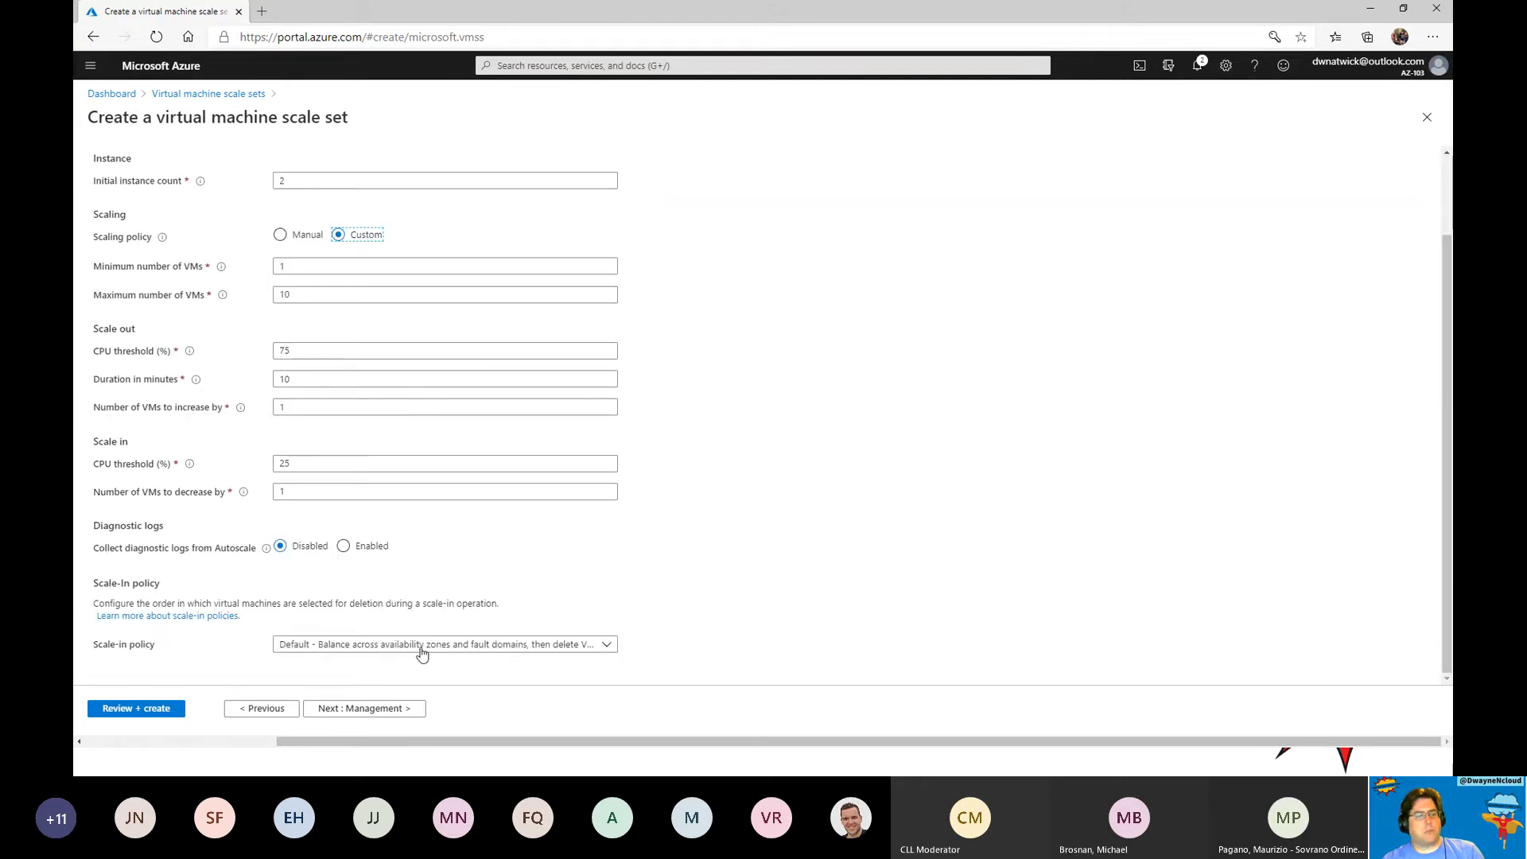
left_click(385, 709)
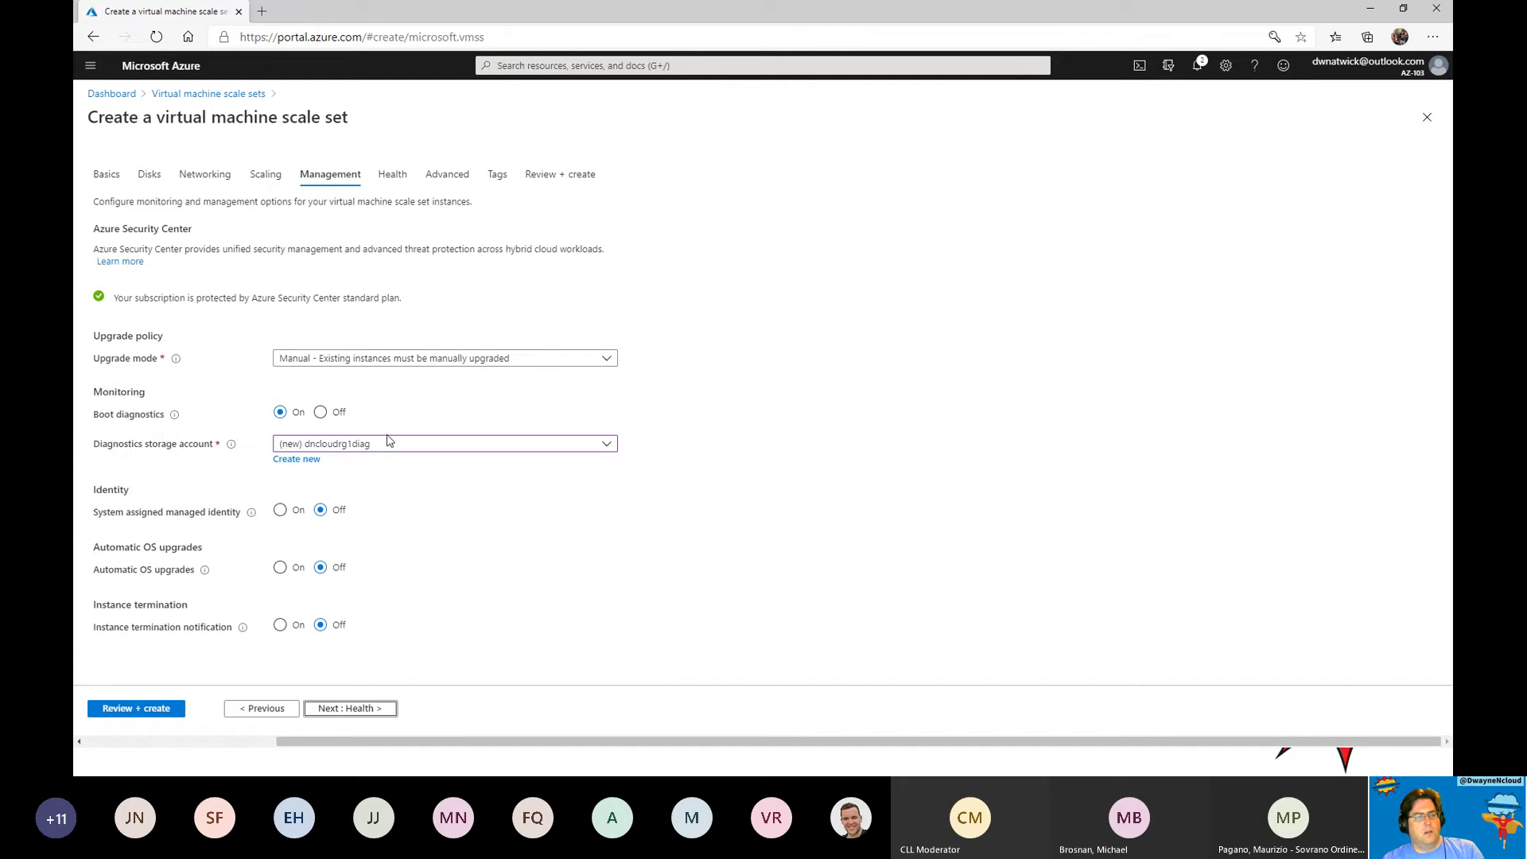
left_click(320, 412)
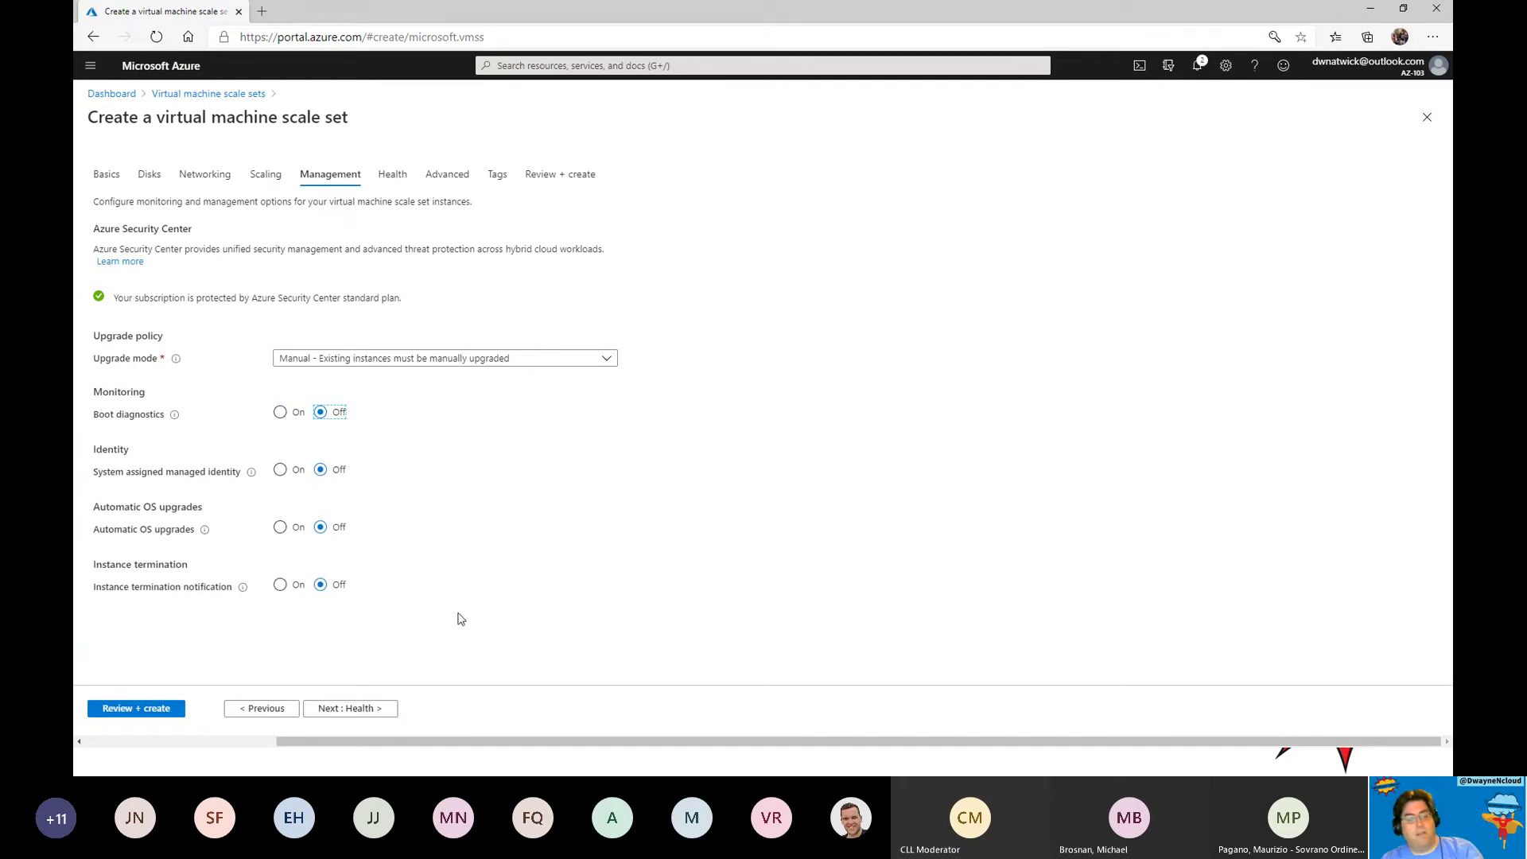
Leave application health monitoring disabled and pass through Advanced settings to the Tags step.
left_click(380, 714)
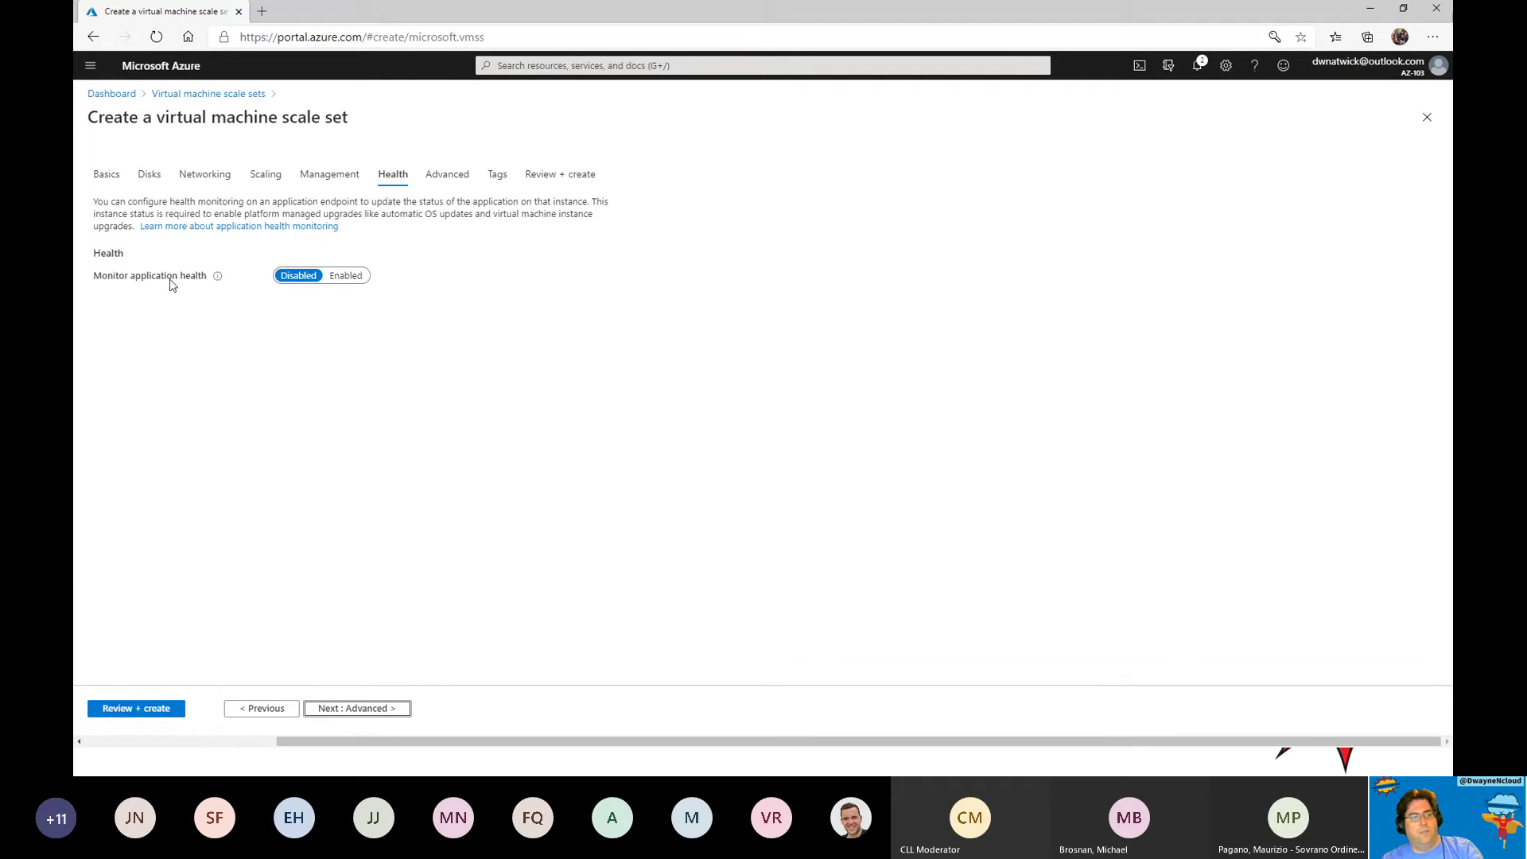
left_click(351, 280)
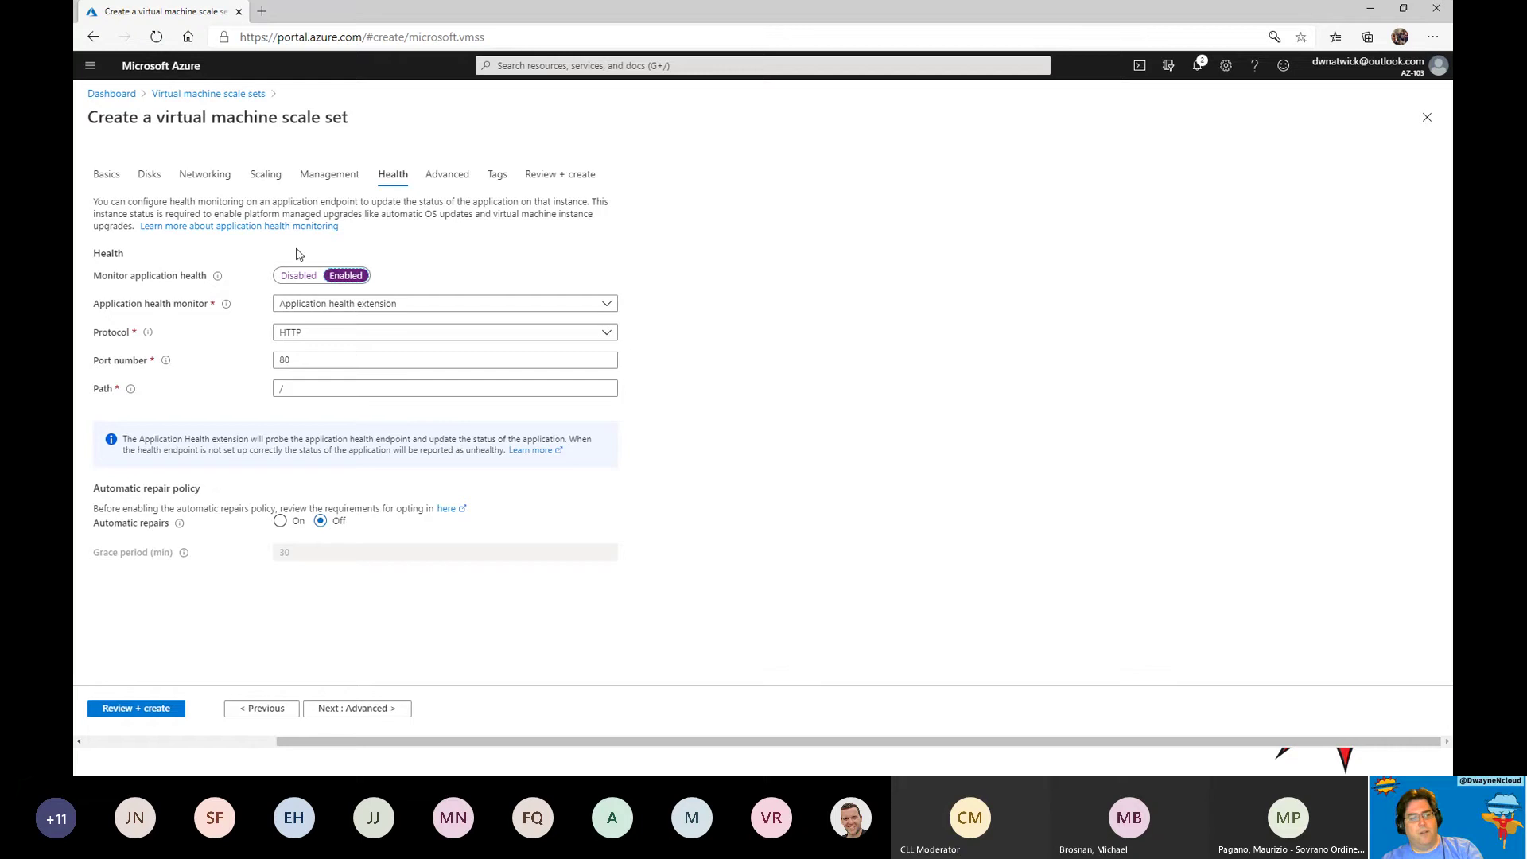
left_click(299, 275)
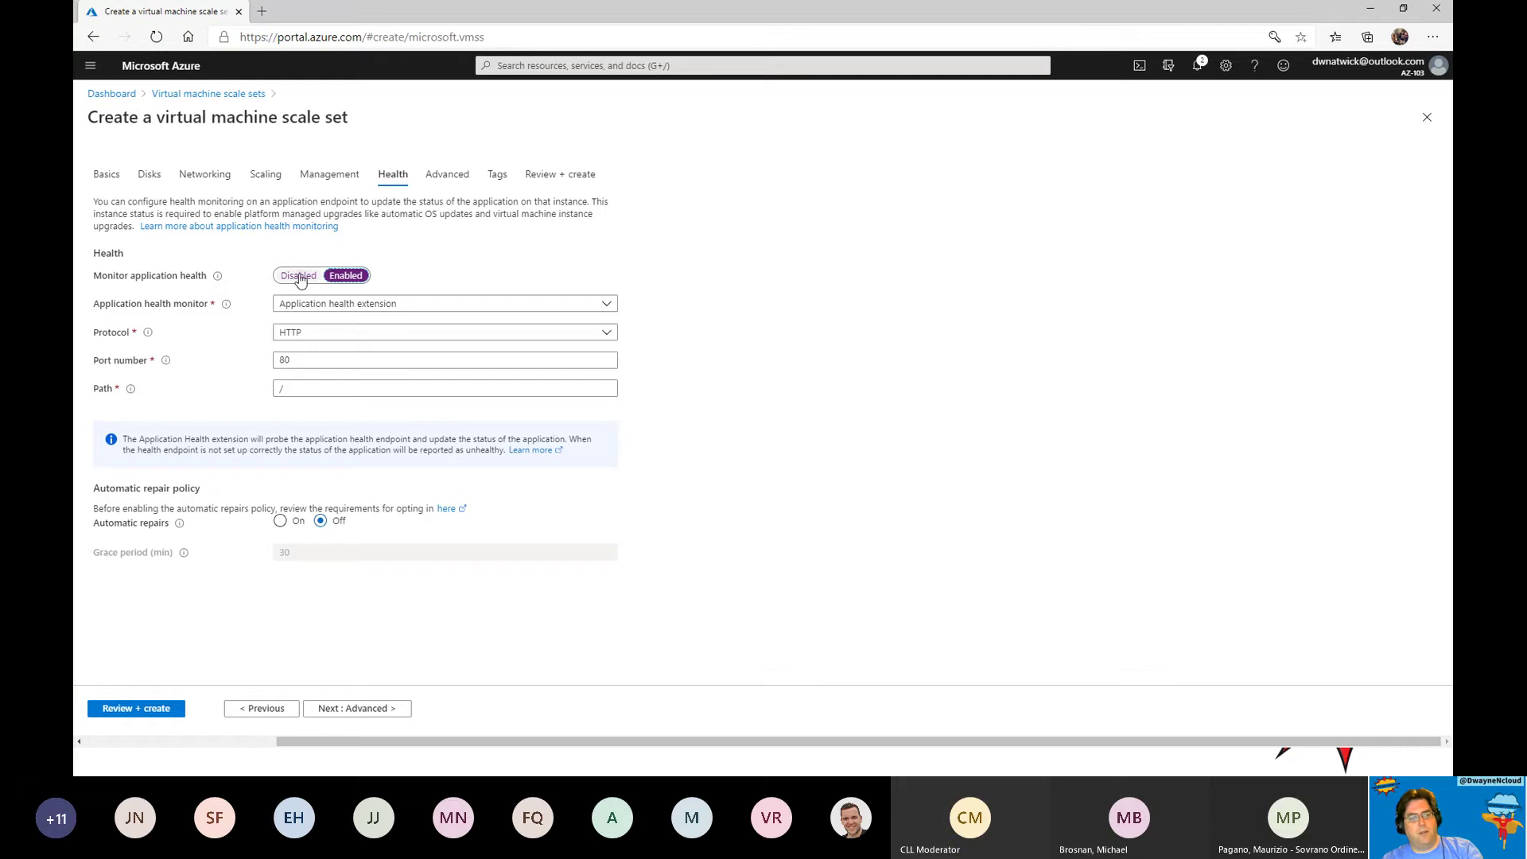
left_click(357, 707)
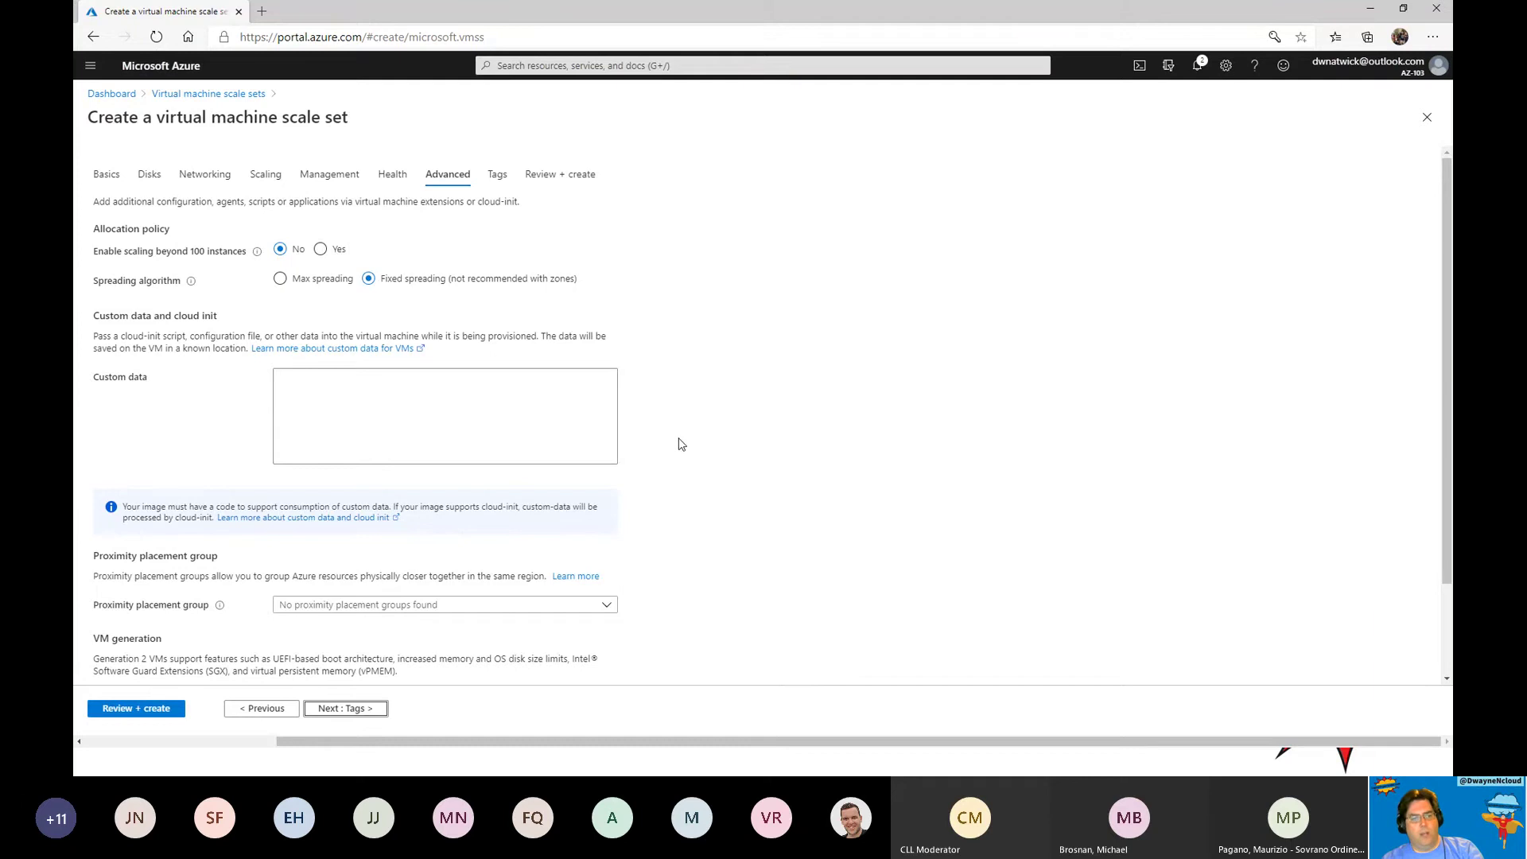
scroll(609, 600, "down", 2)
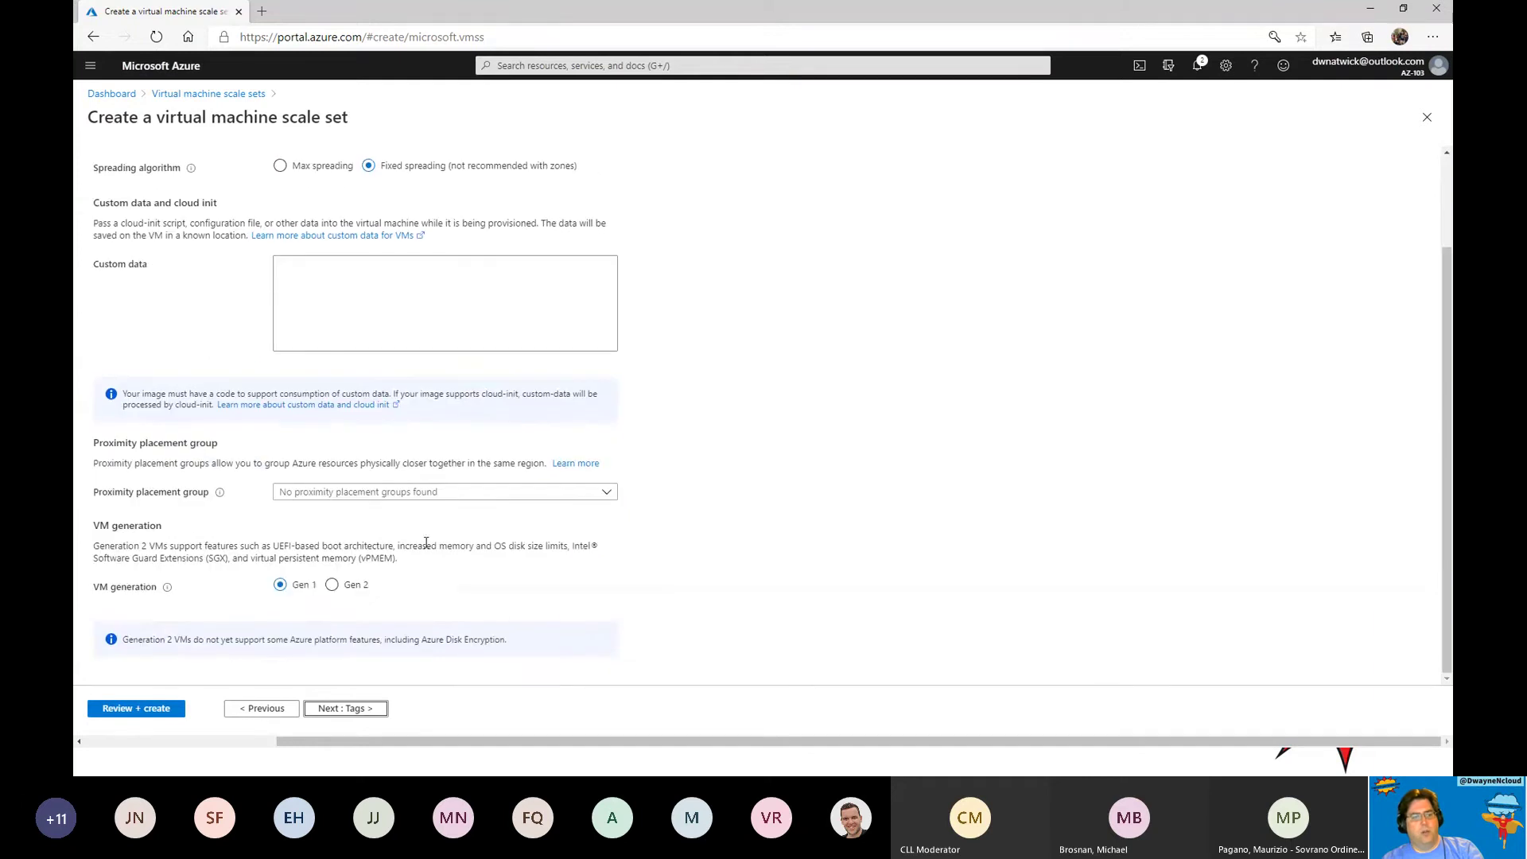
left_click(462, 502)
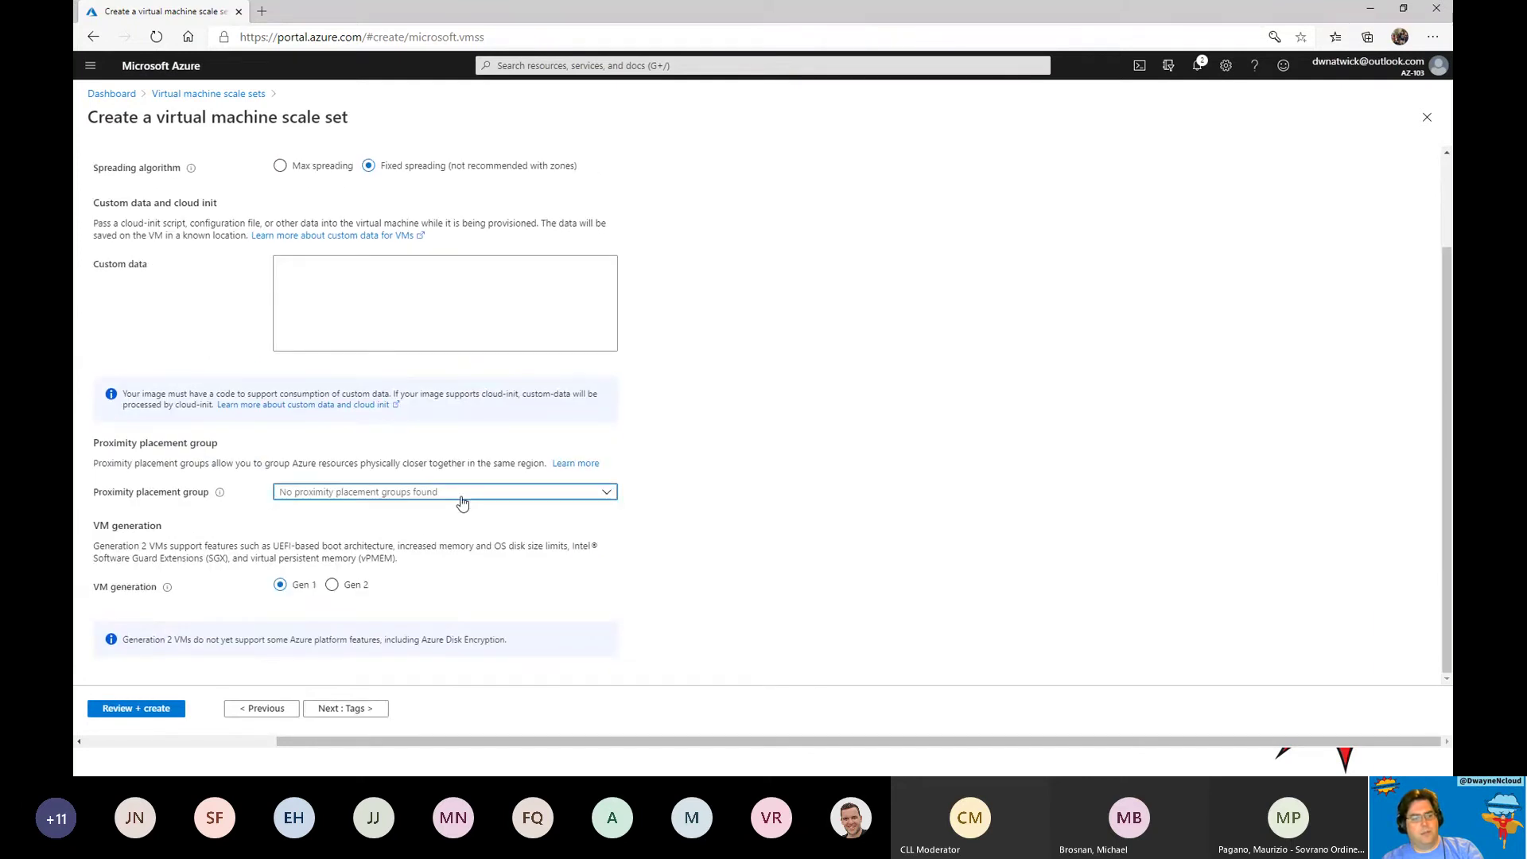
left_click(360, 710)
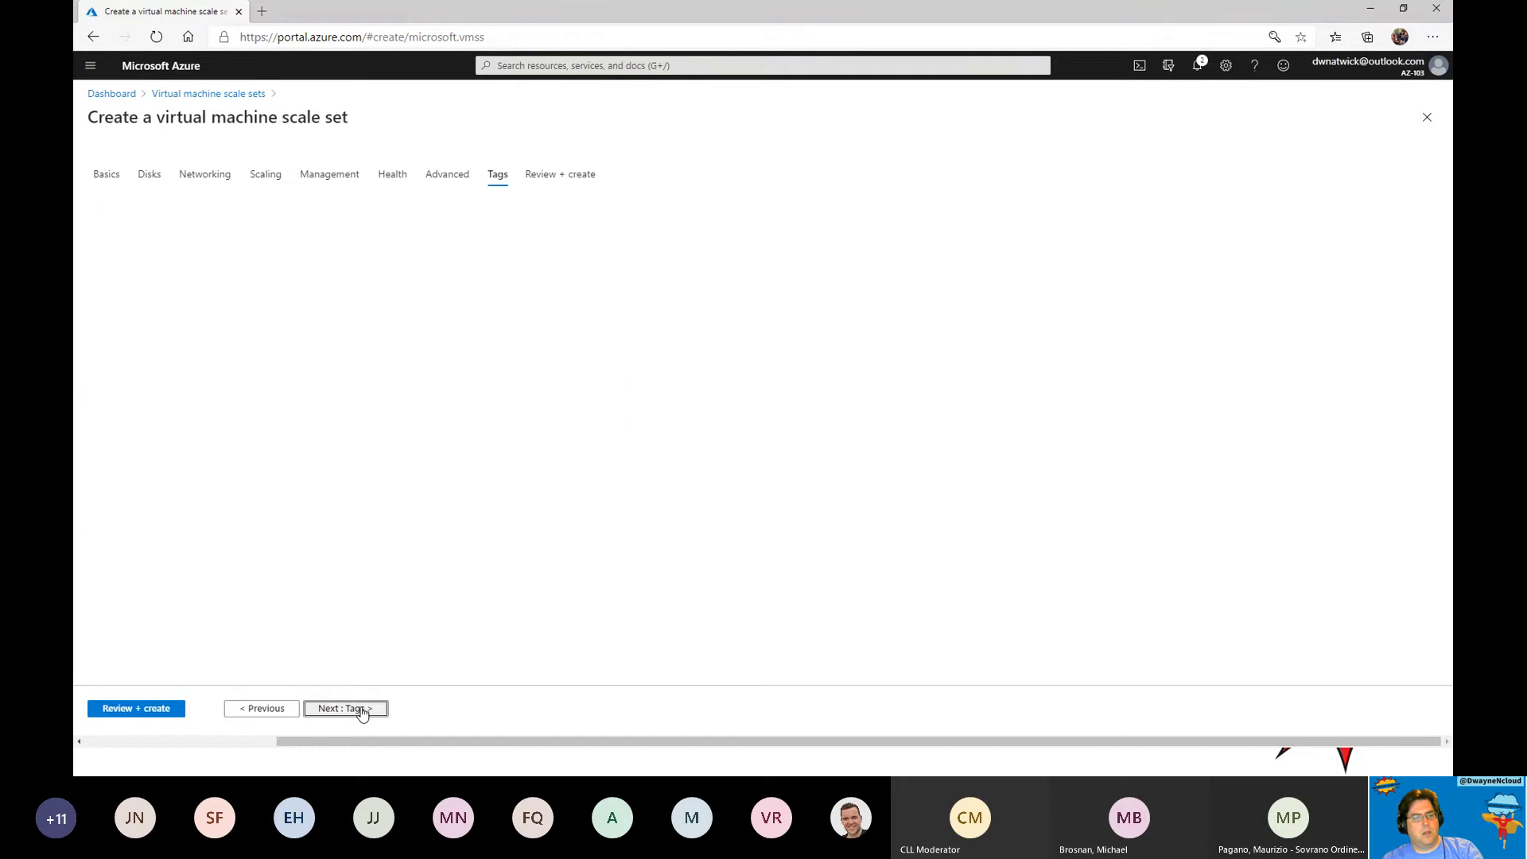
Review and deploy the dncloudvmss1 scale set.
left_click(403, 708)
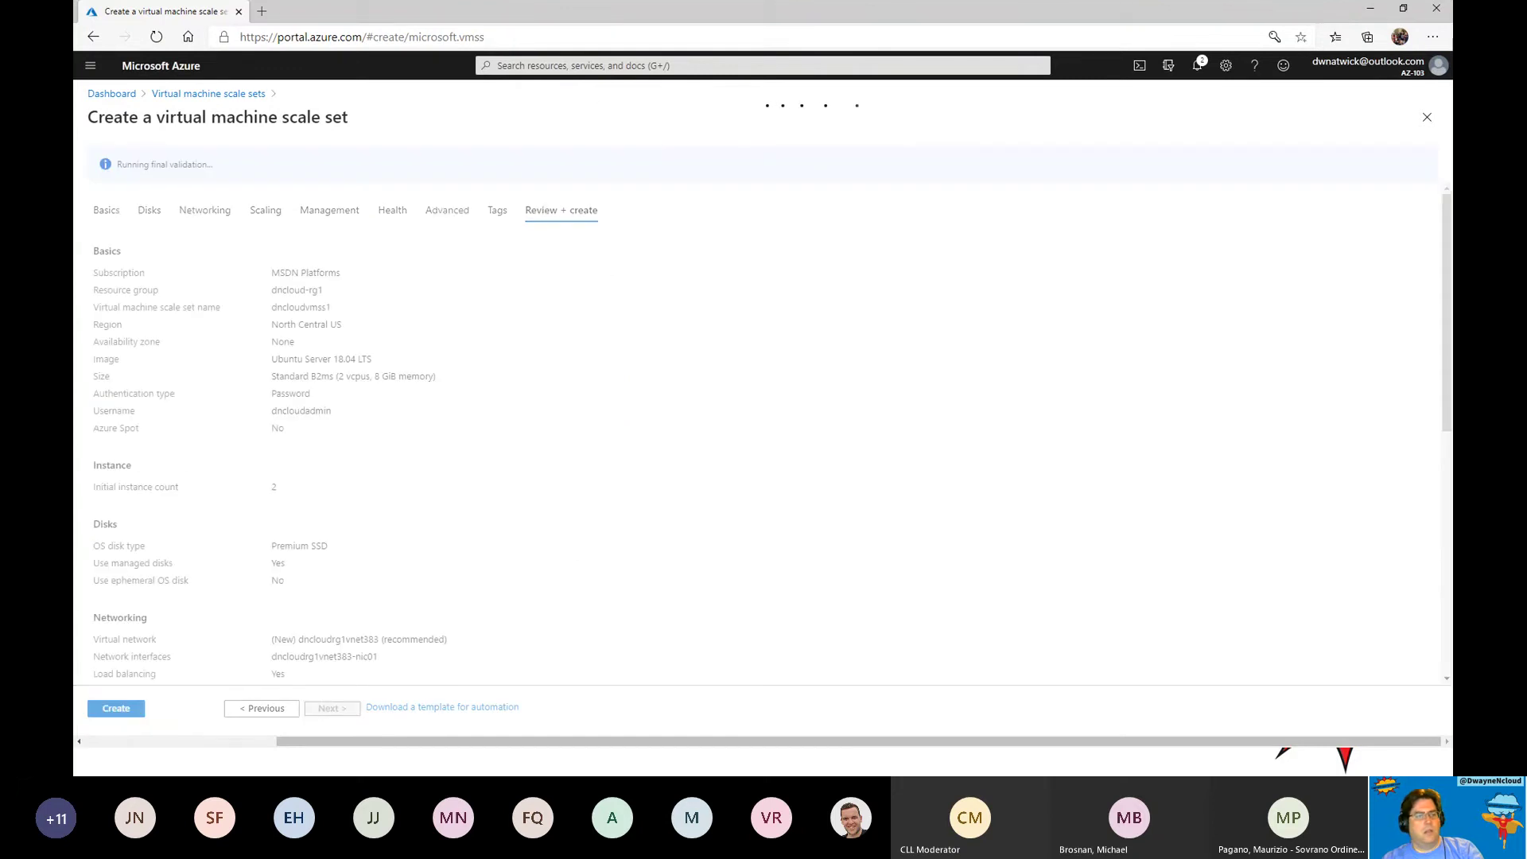
left_click(116, 709)
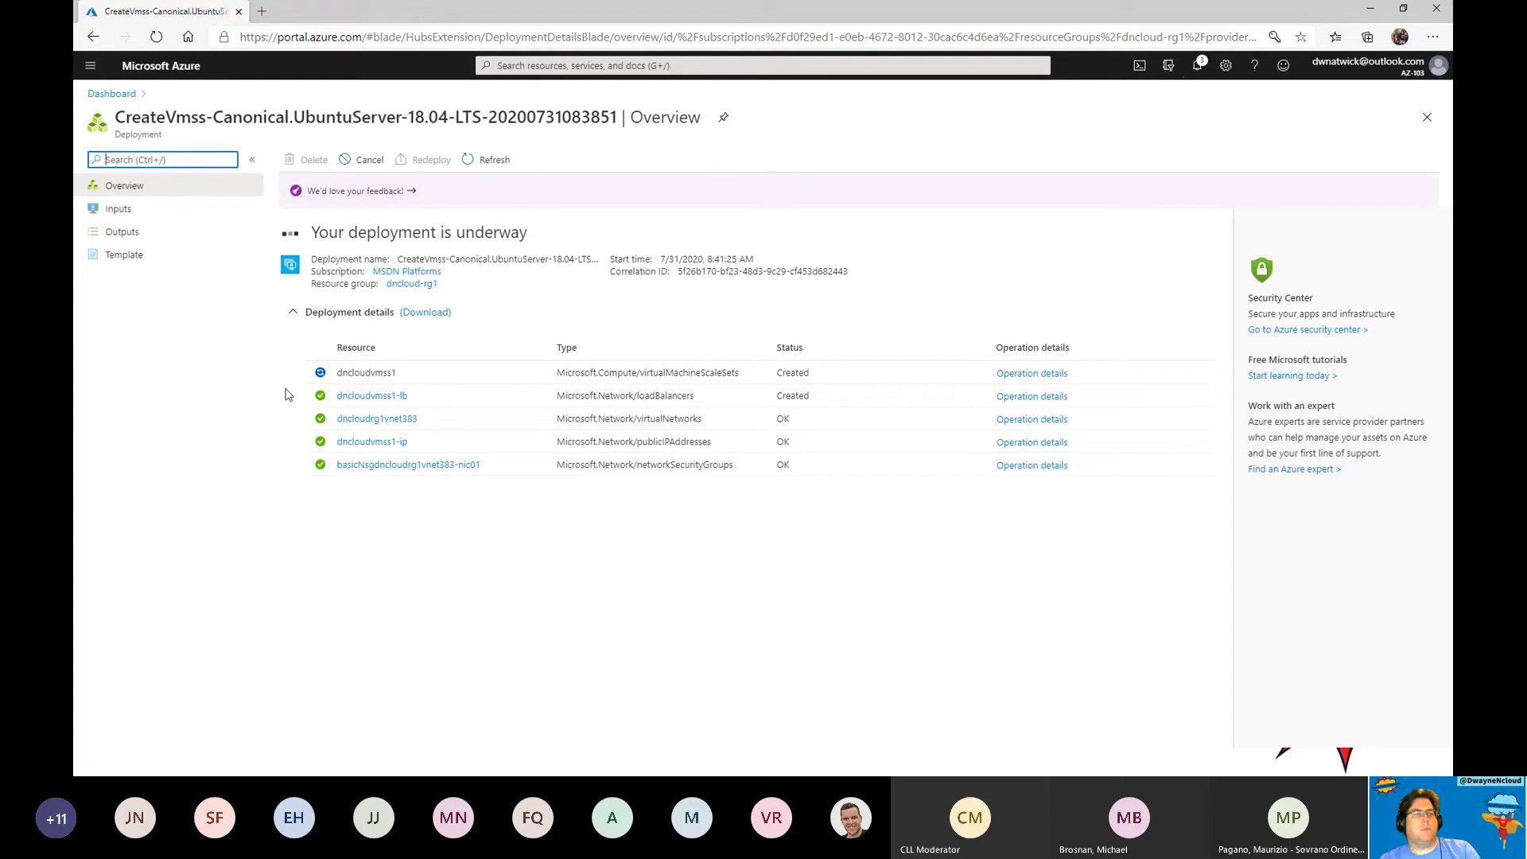
Look over dncloud-rg1-vnet from the Virtual networks list, then return to the list.
left_click(90, 70)
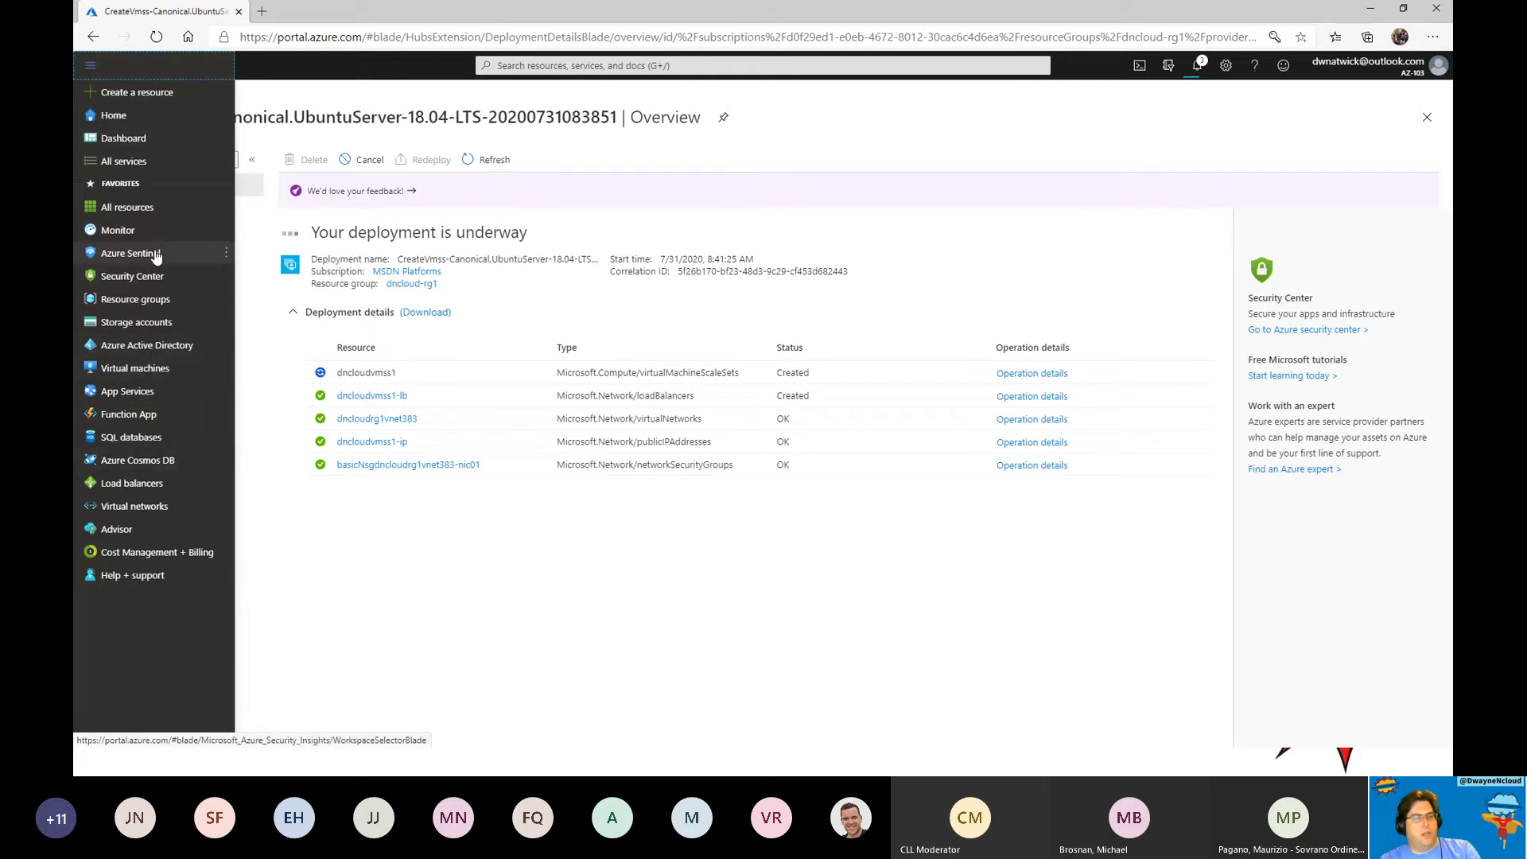
left_click(137, 513)
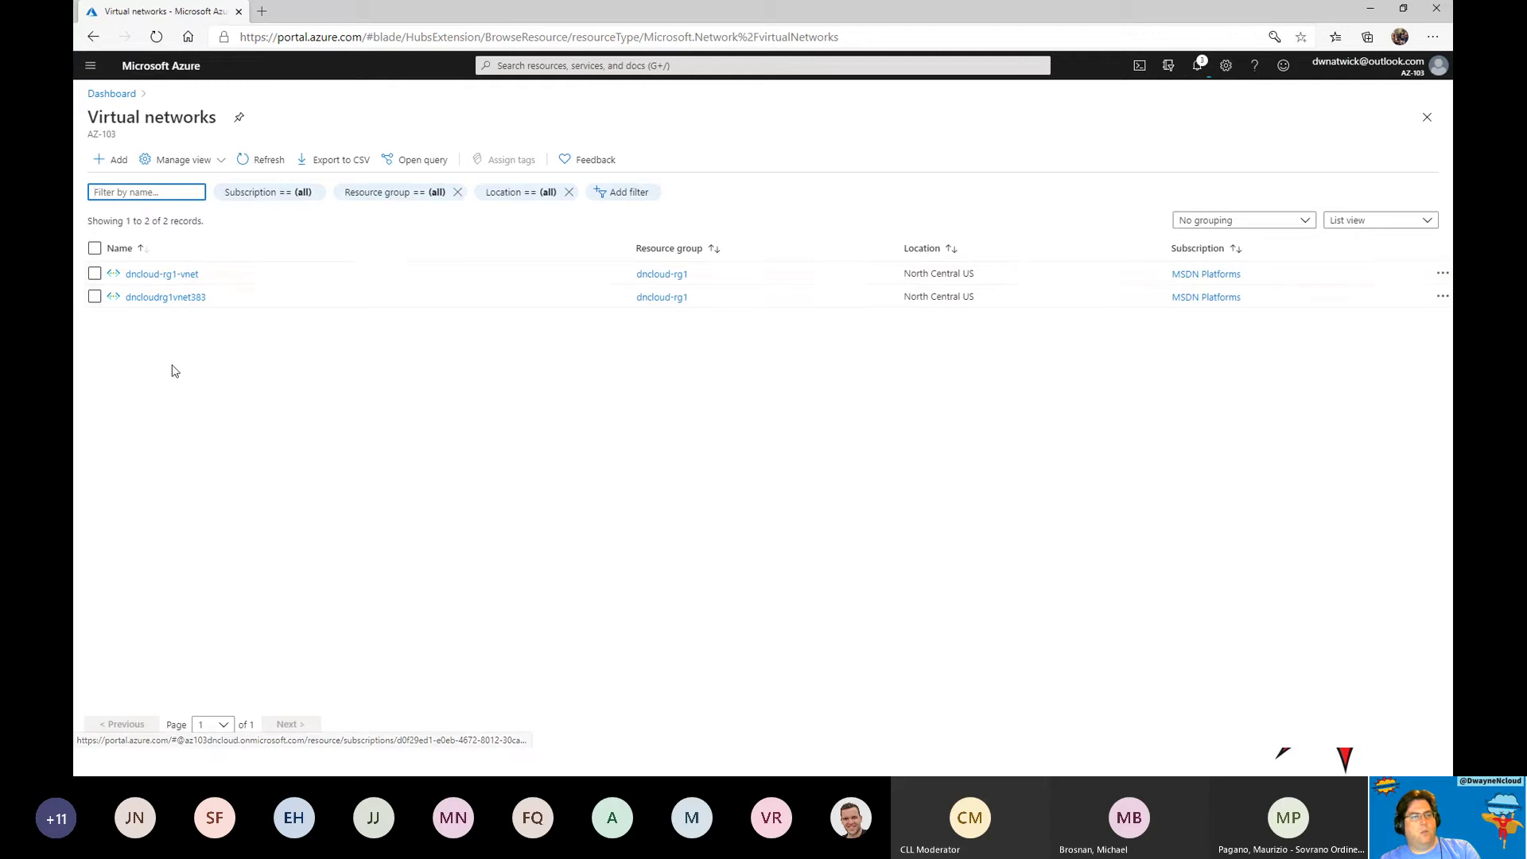
left_click(152, 275)
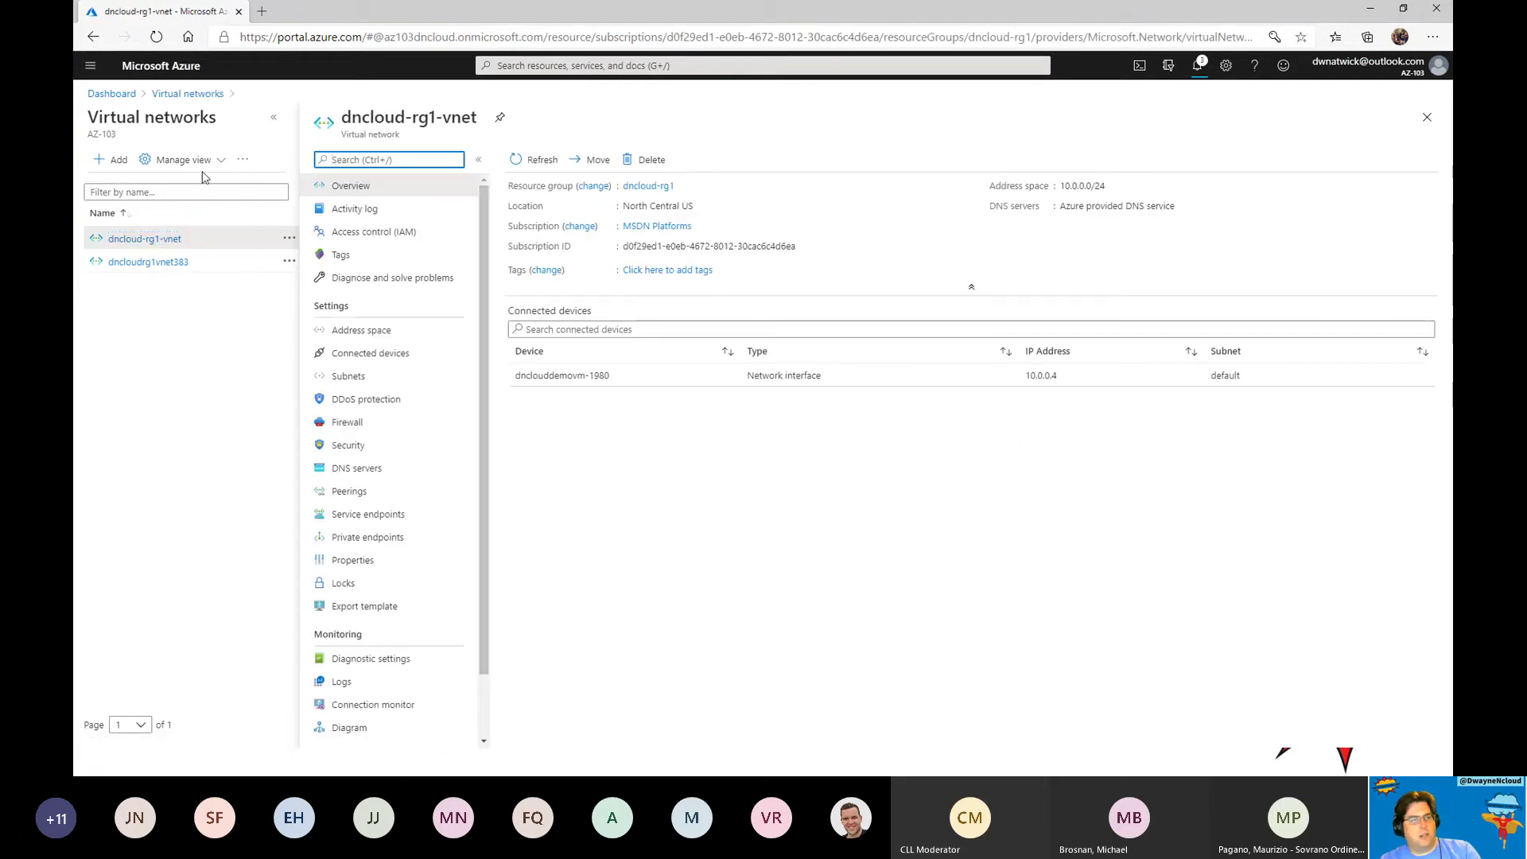
left_click(172, 95)
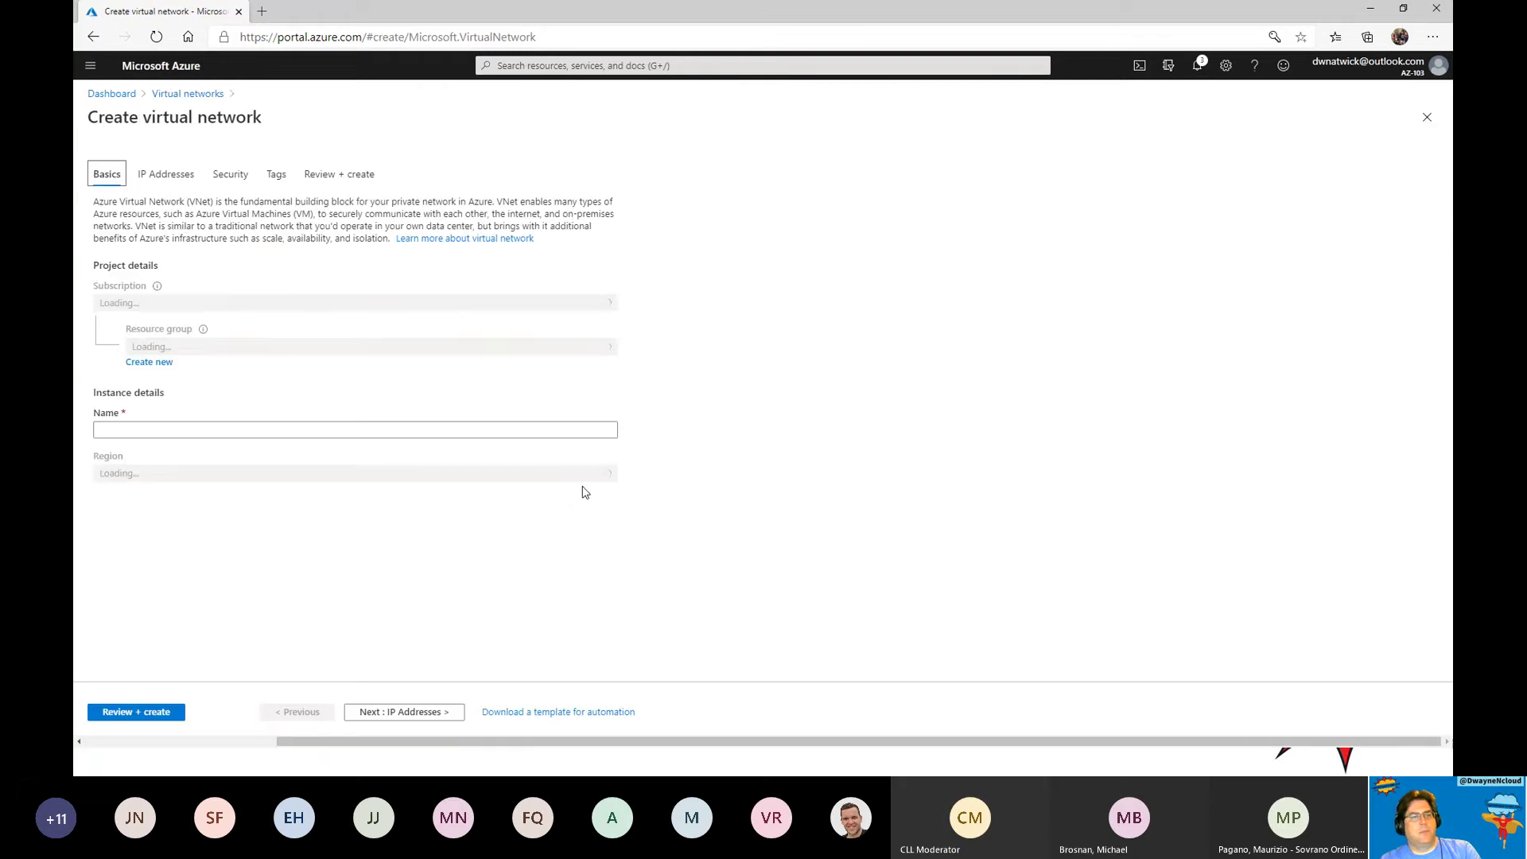
left_click(367, 318)
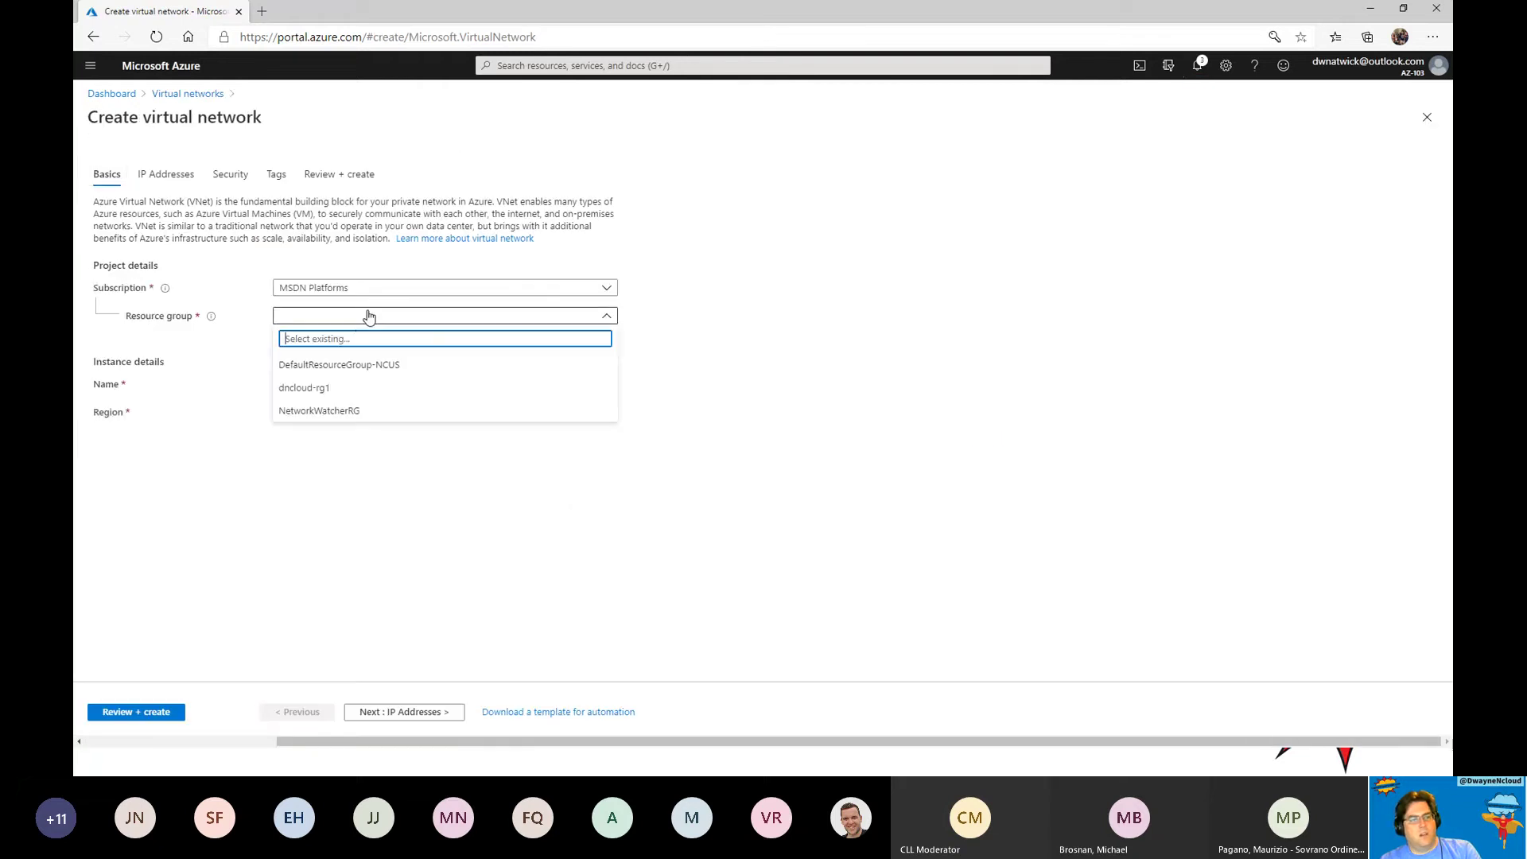
left_click(332, 388)
left_click(317, 385)
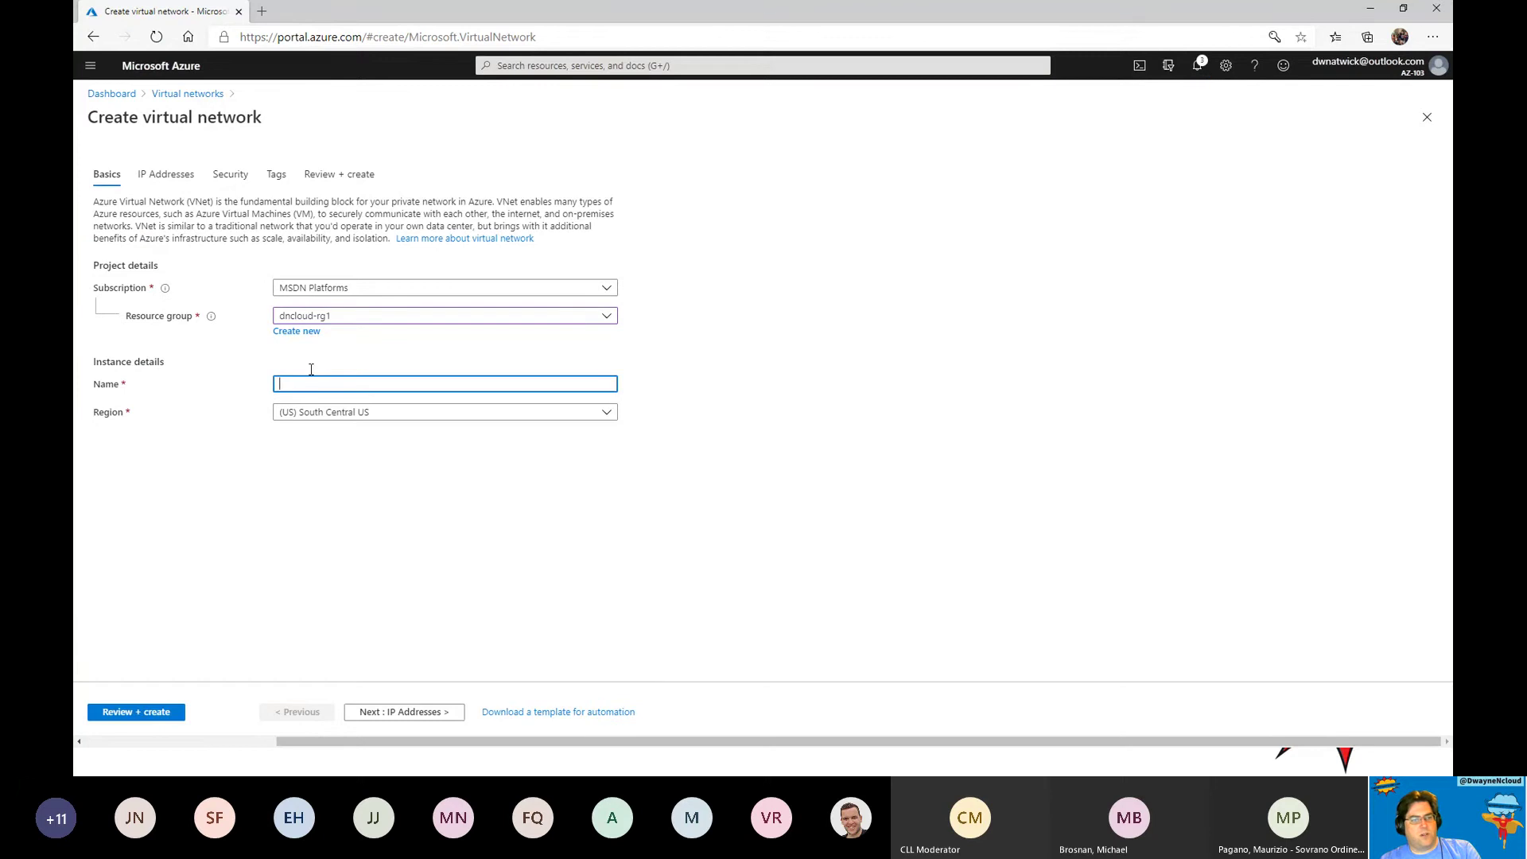
type("dnc")
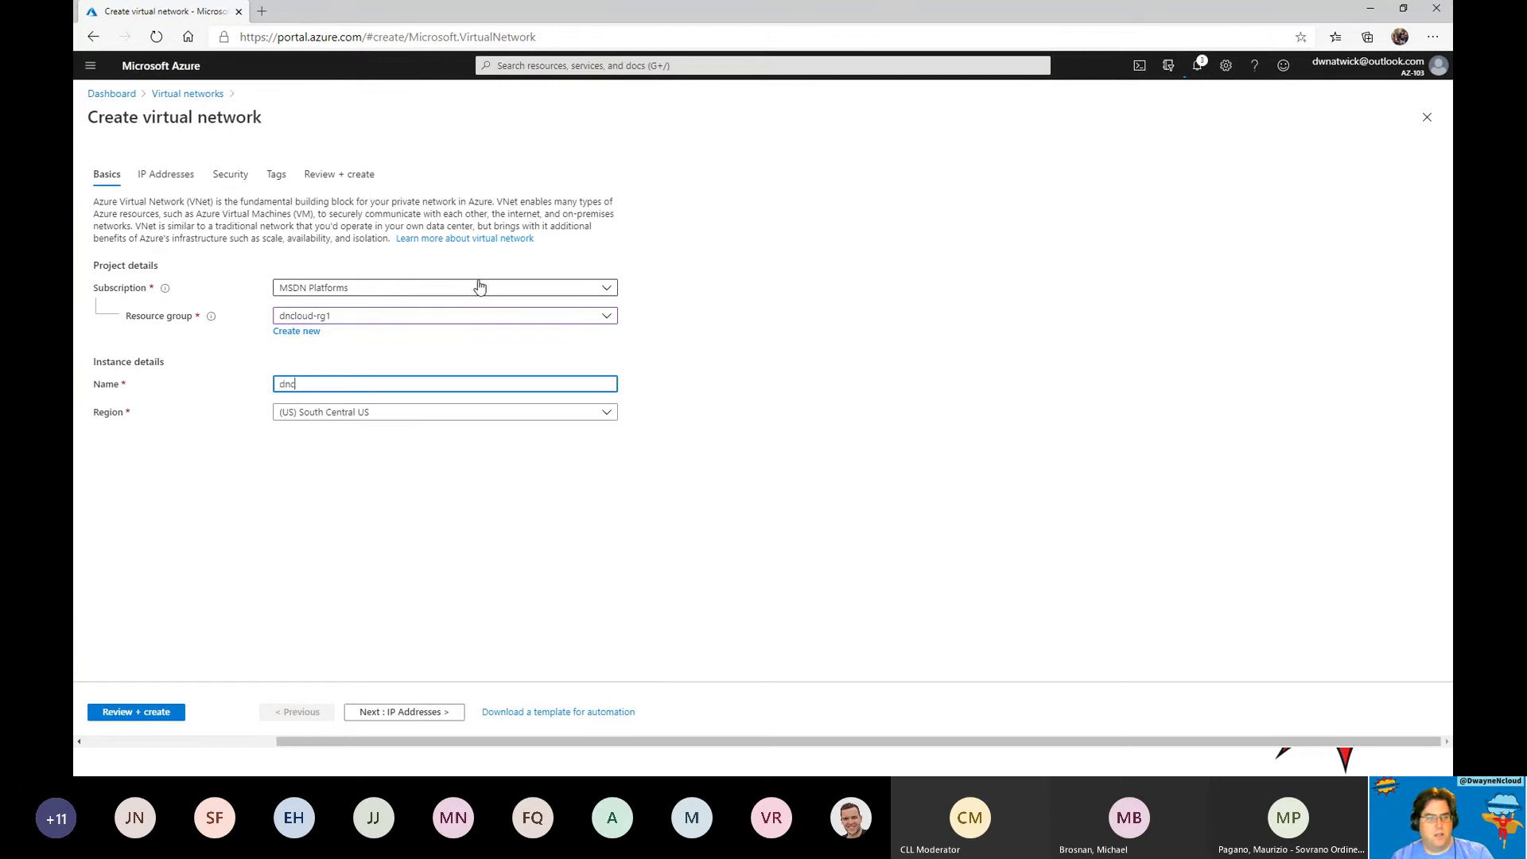
type("loudvnew")
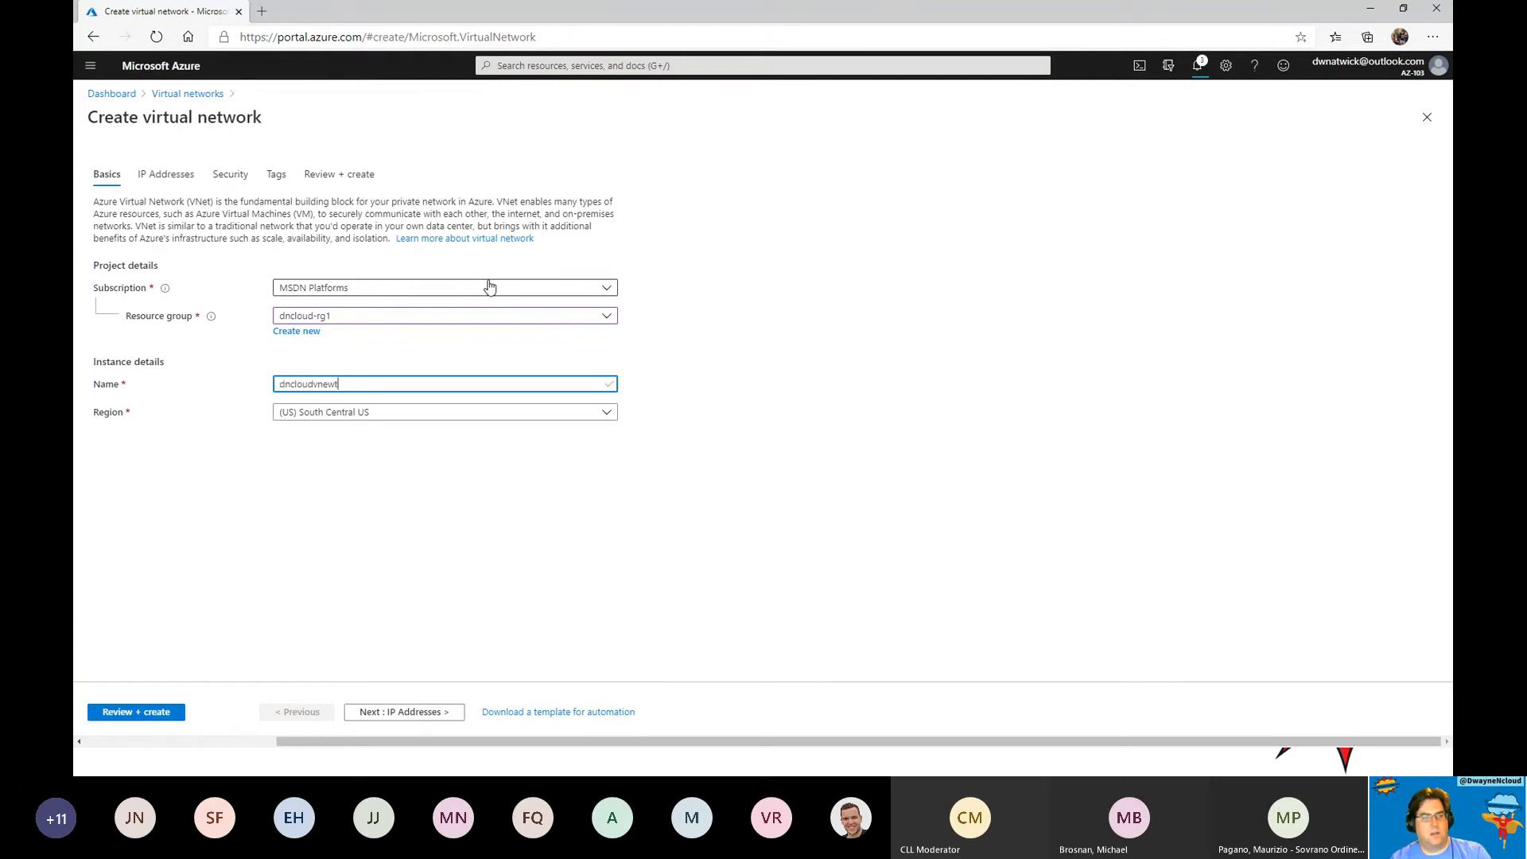
key("BackSpace")
type("t-2")
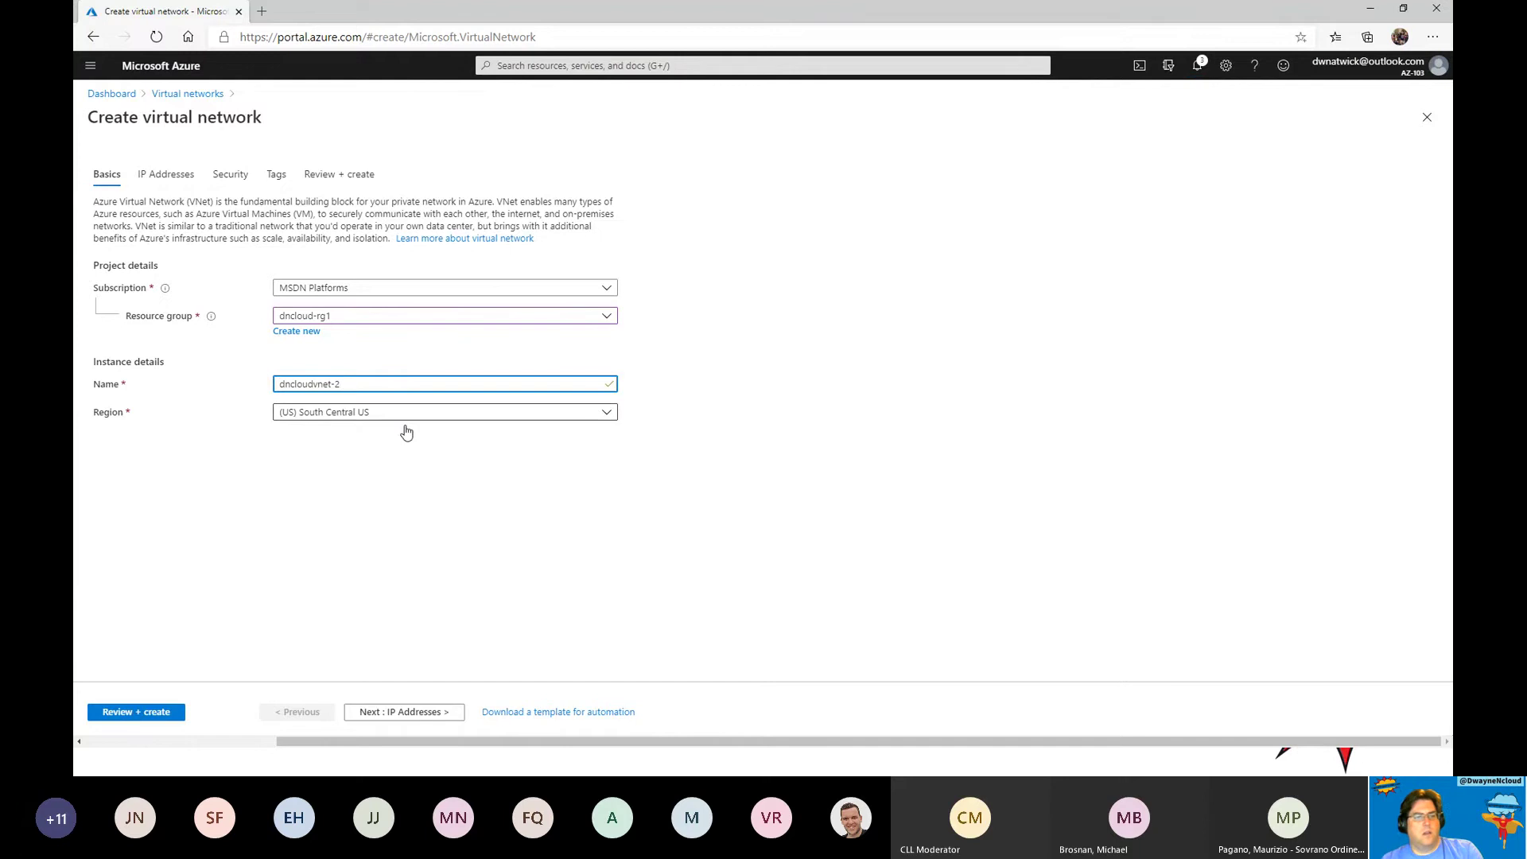
left_click(403, 712)
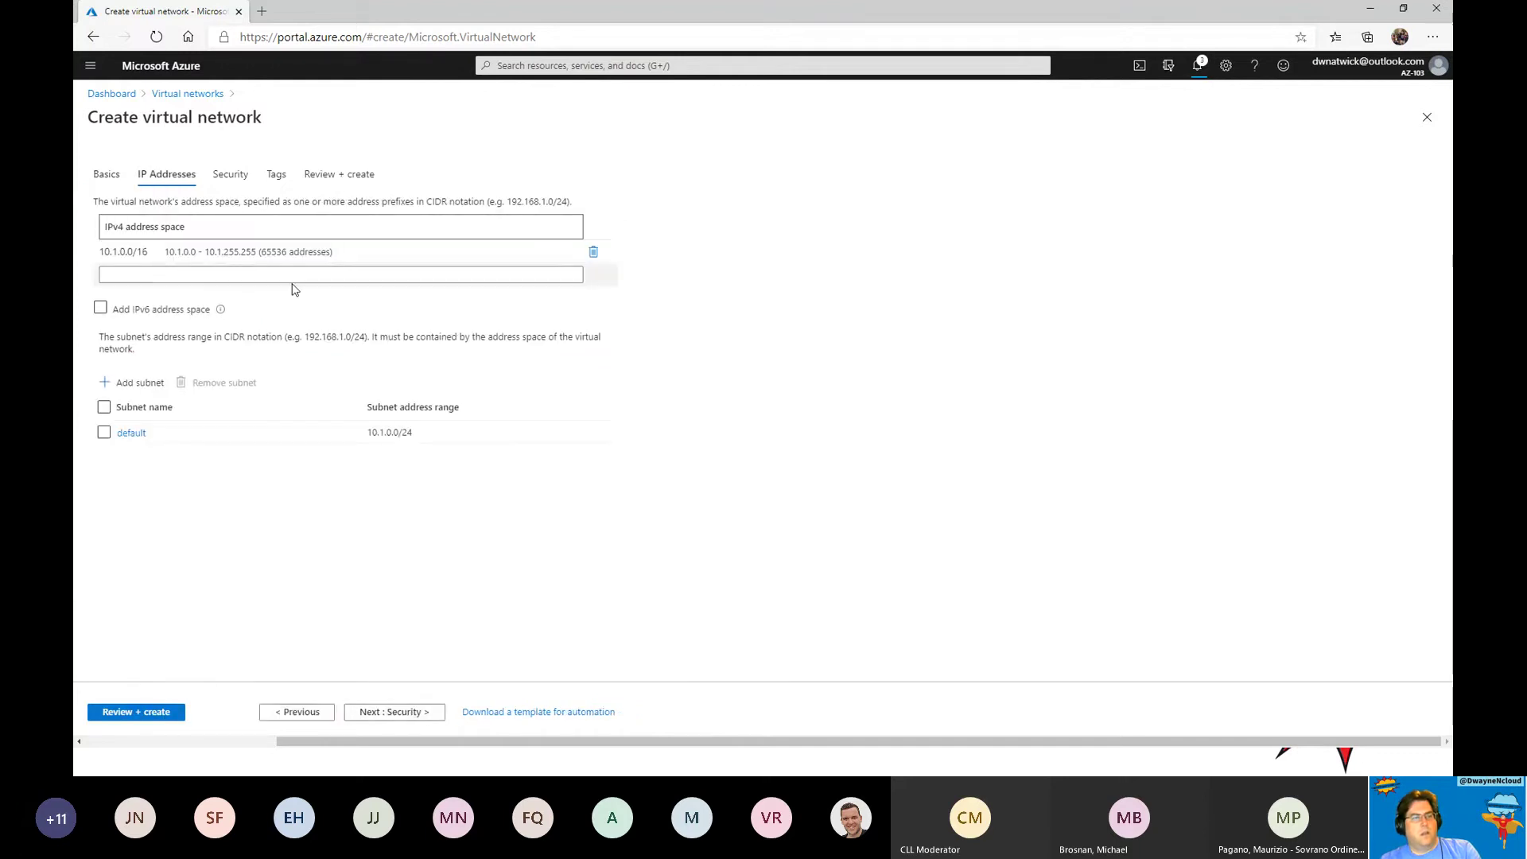
left_click(270, 273)
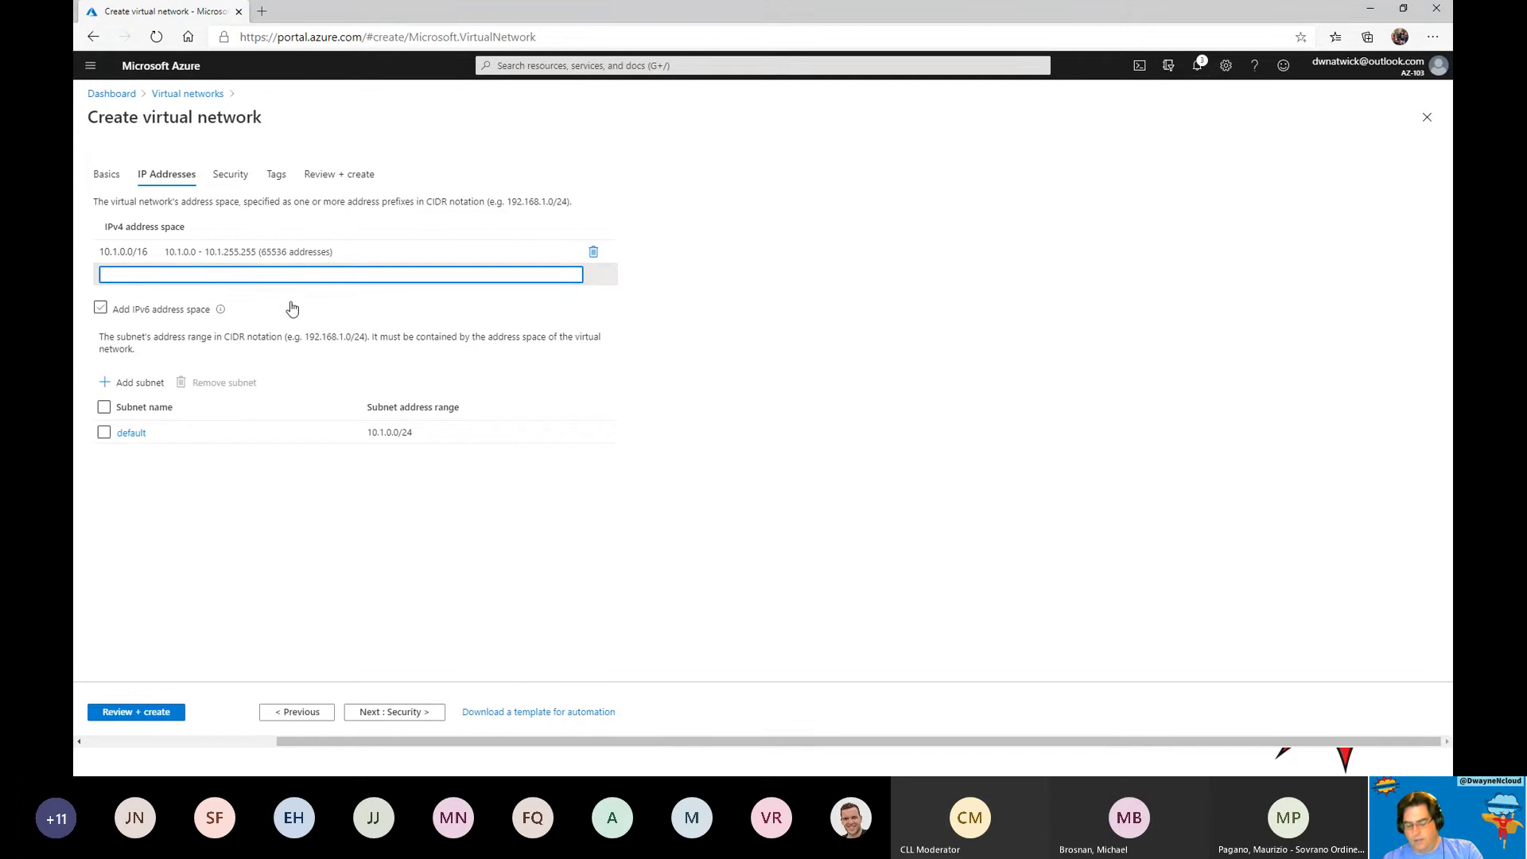
type("10.0")
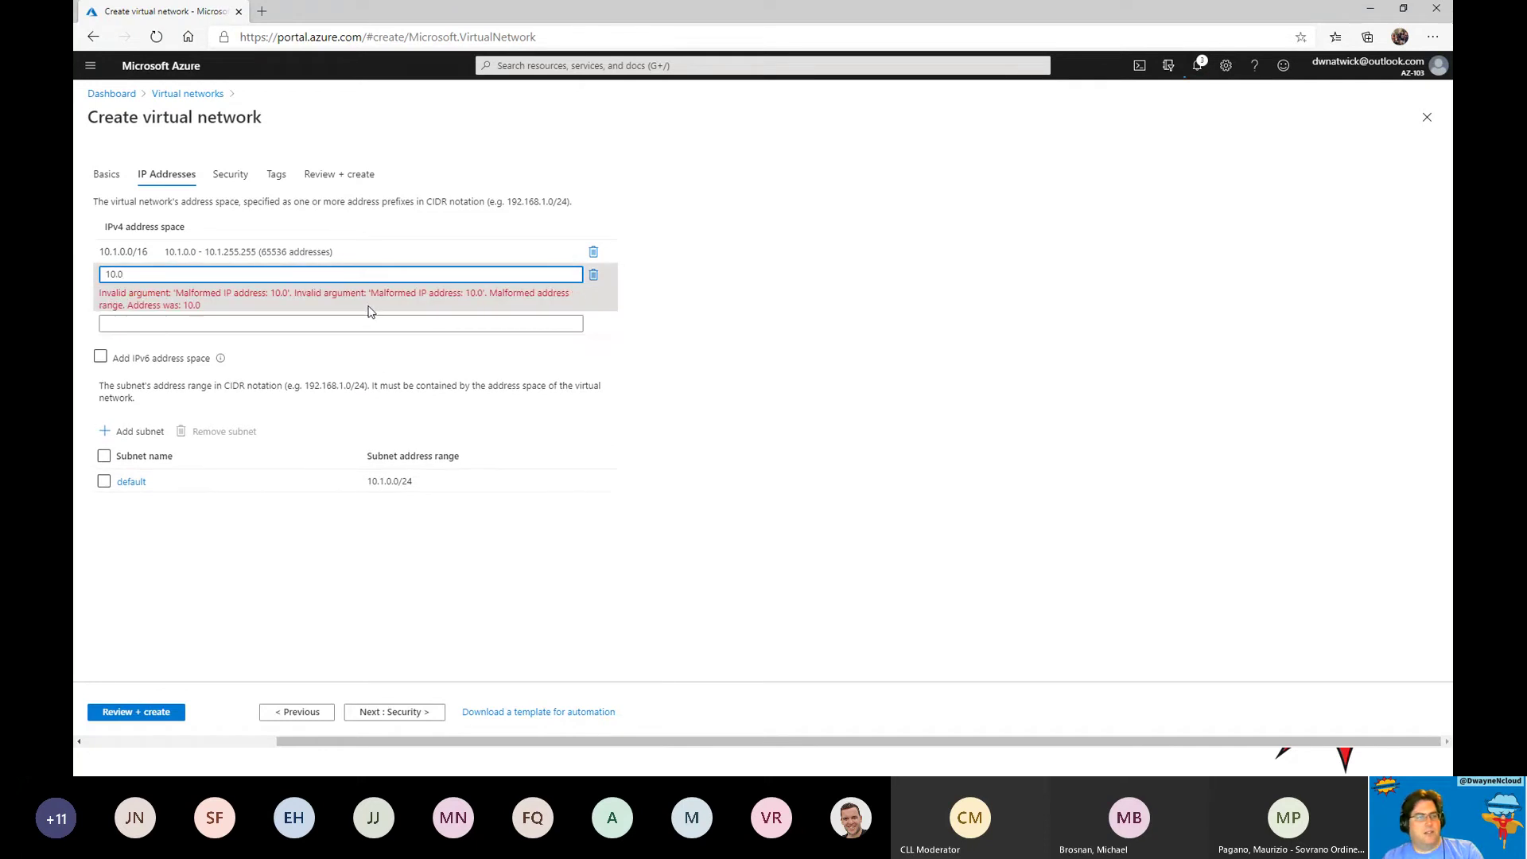
type(".")
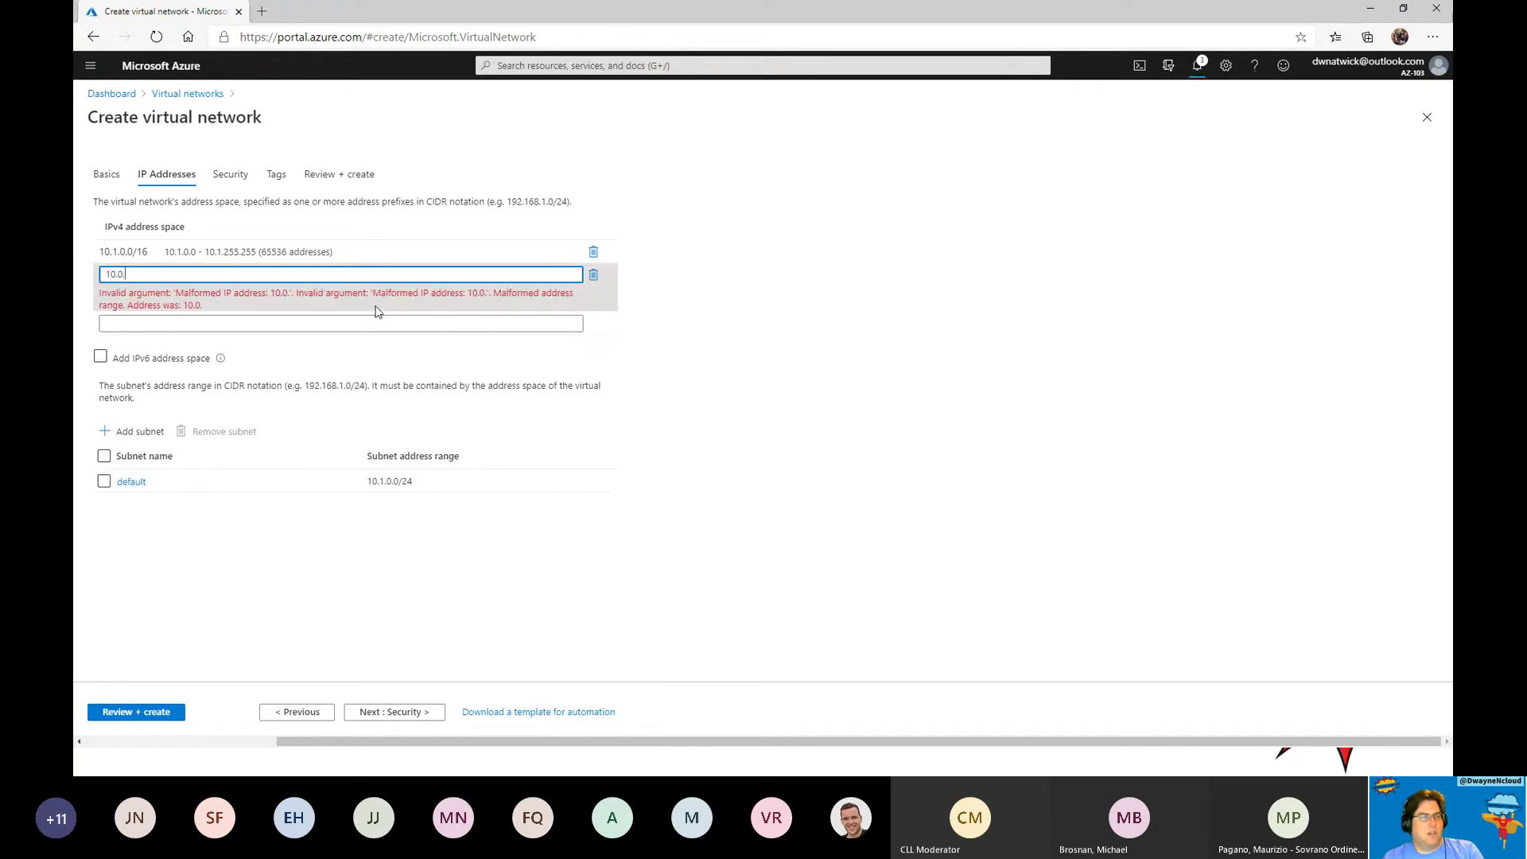
type("1.0")
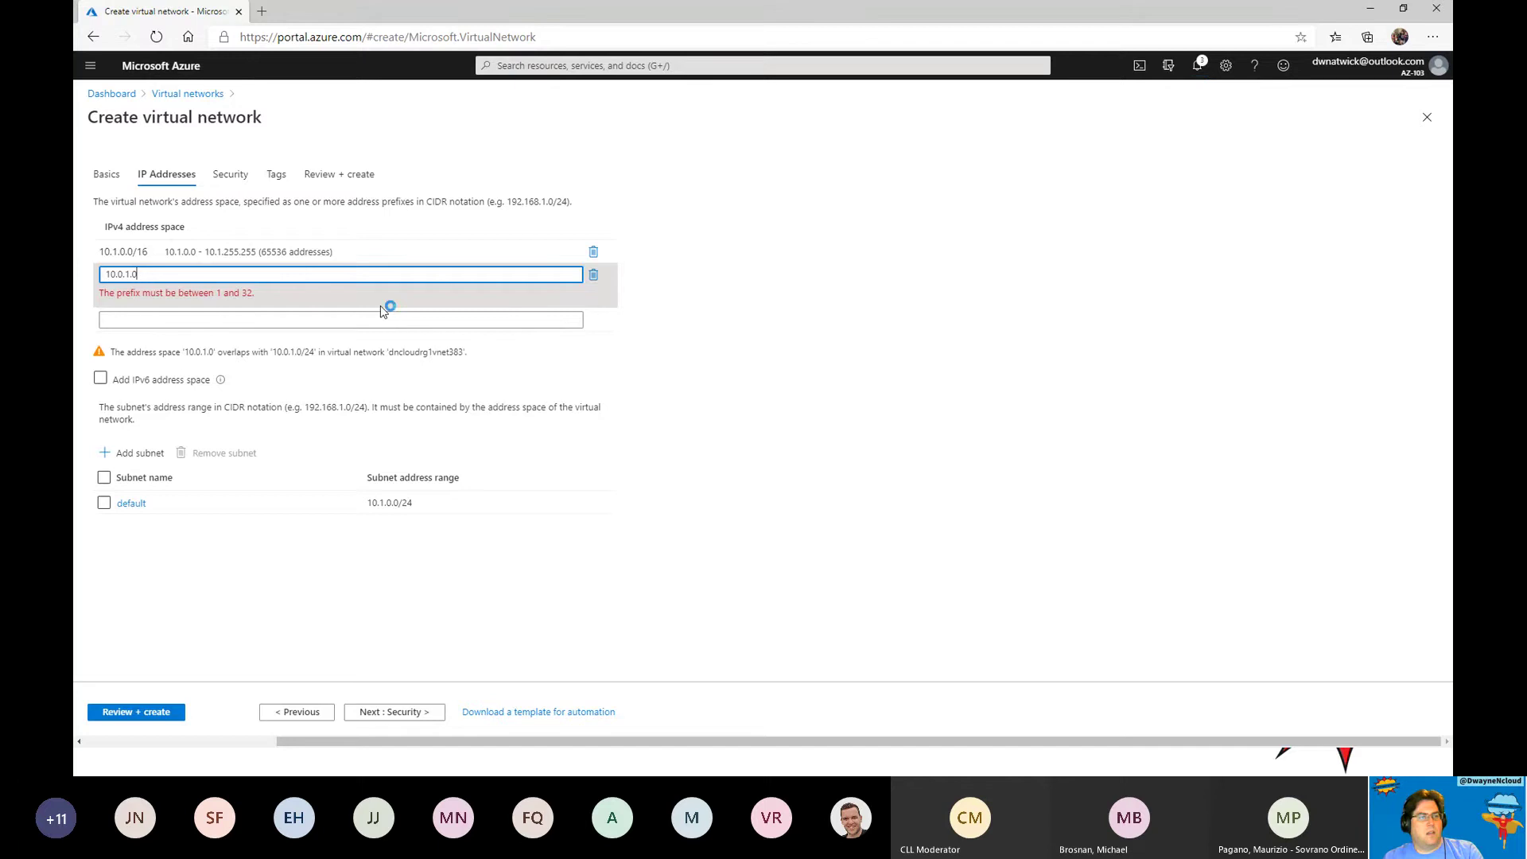
type("/")
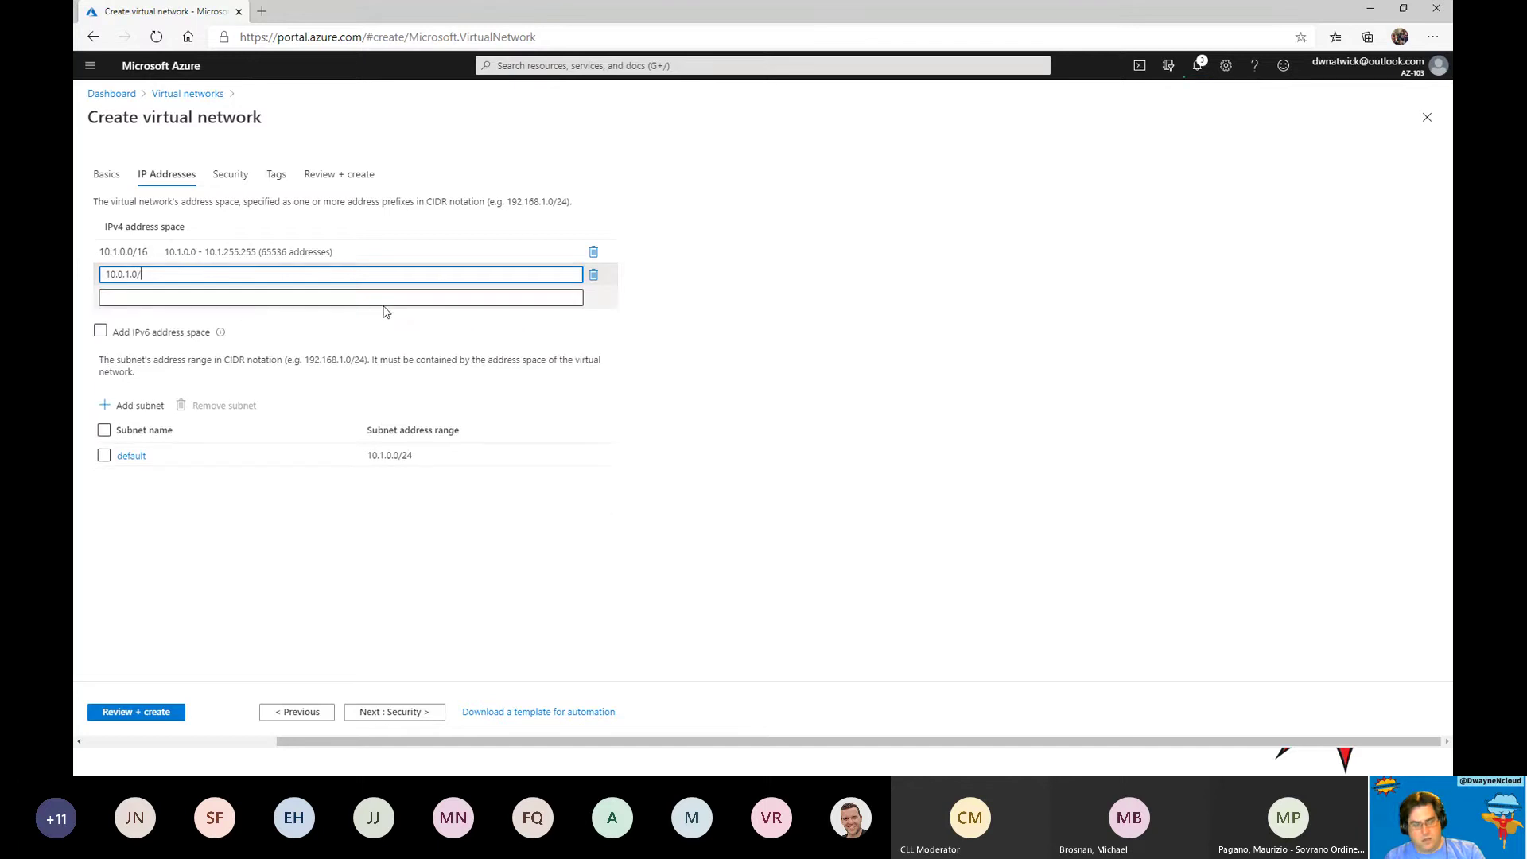
type("24")
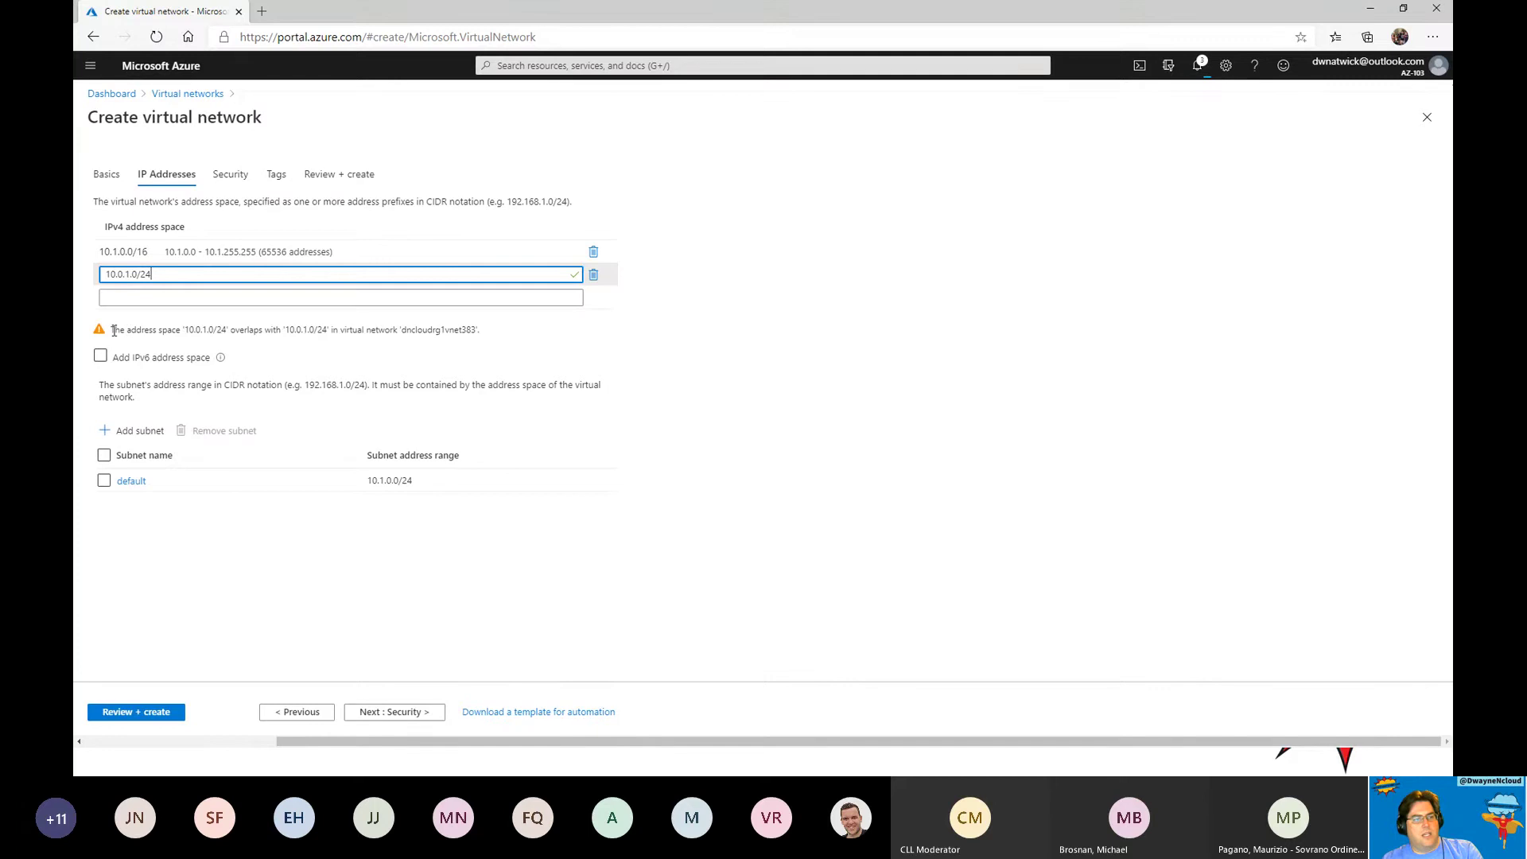
left_click_drag(114, 331, 478, 335)
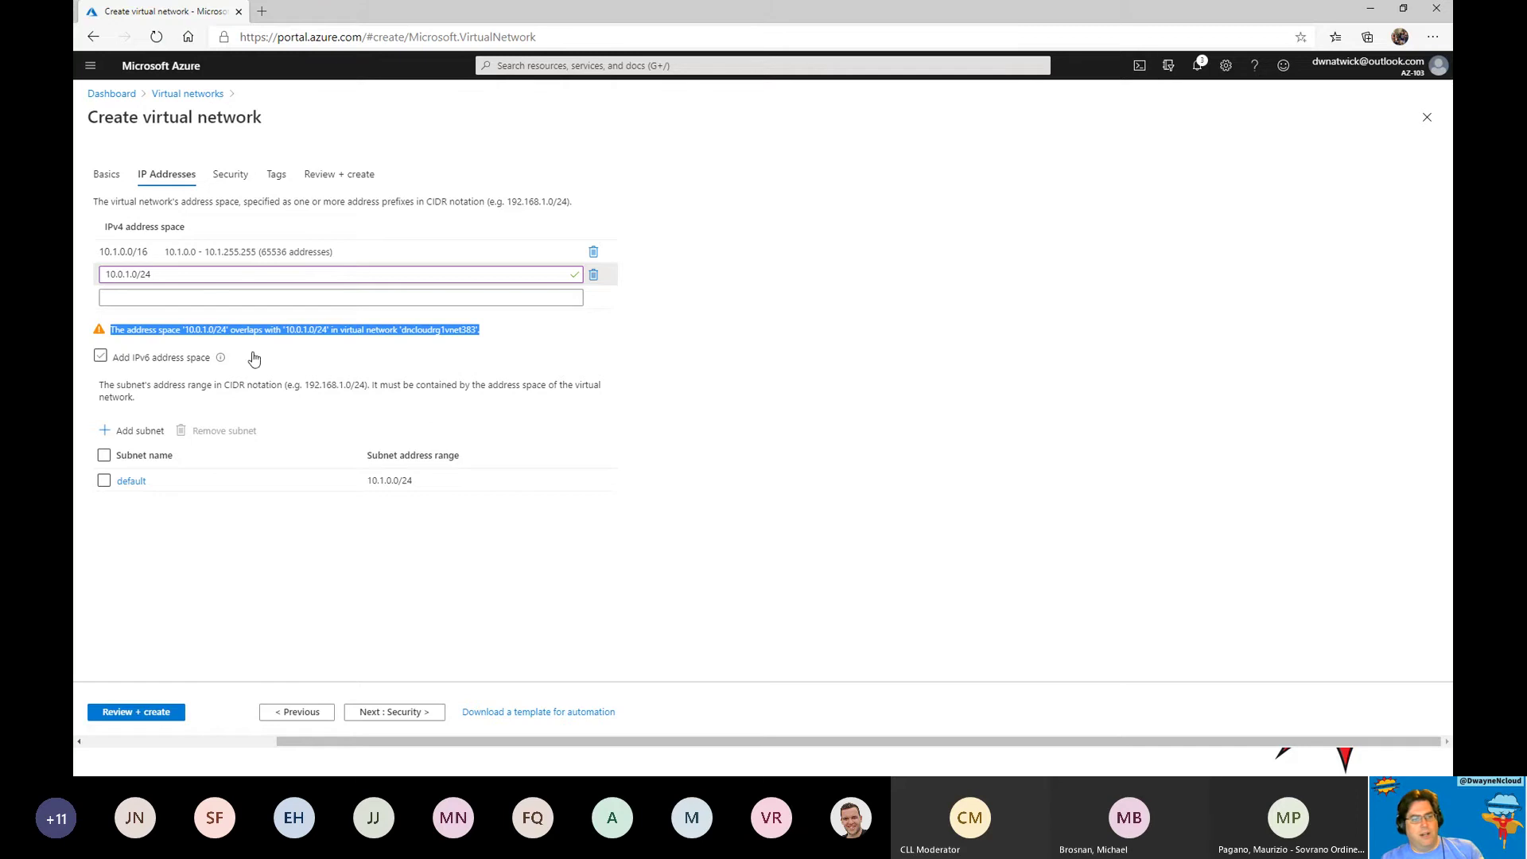
left_click(316, 346)
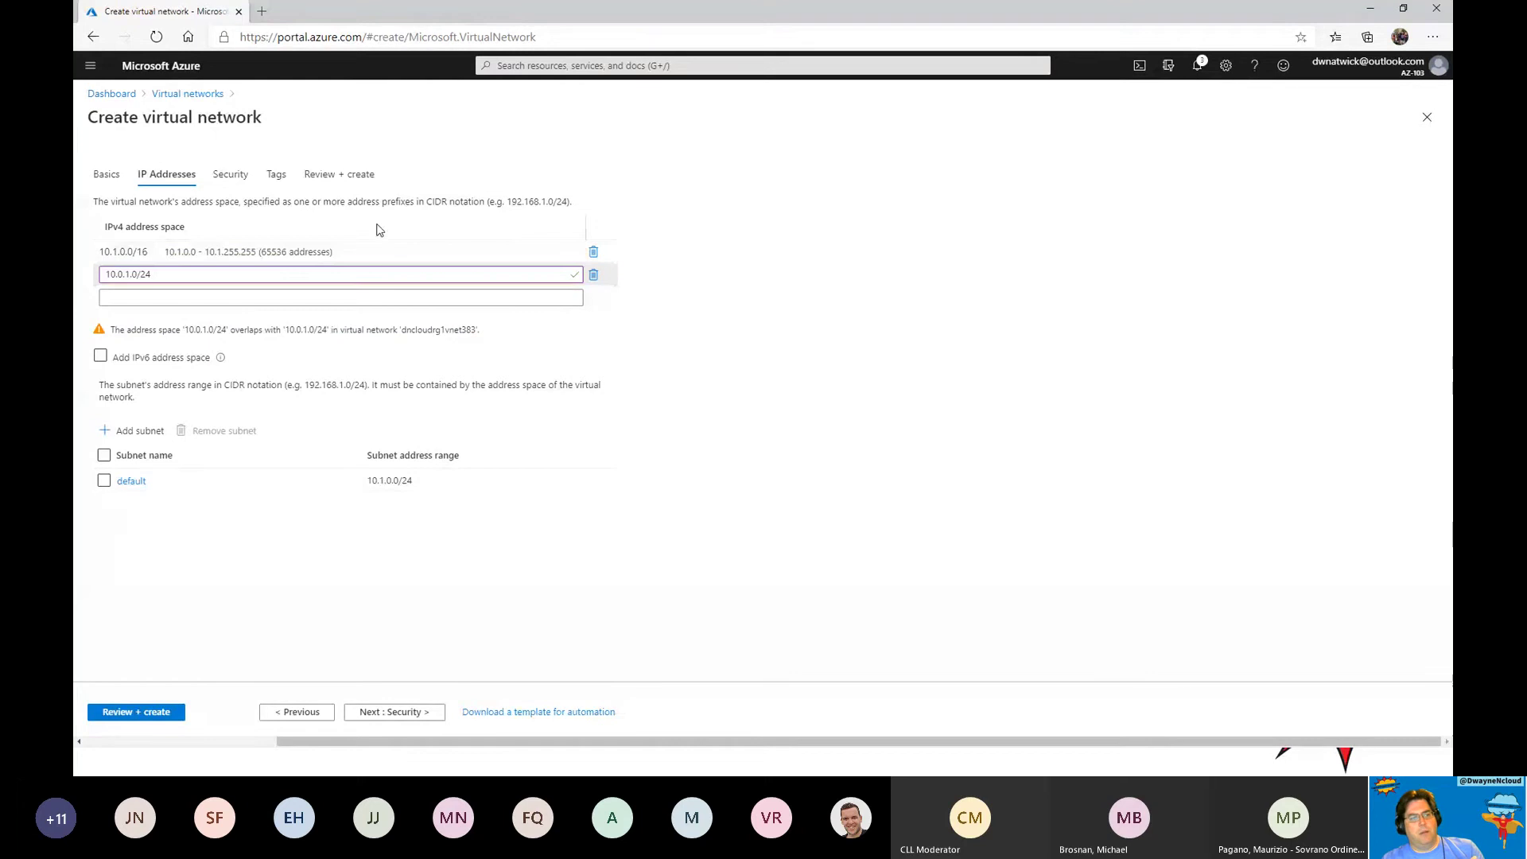
left_click(594, 275)
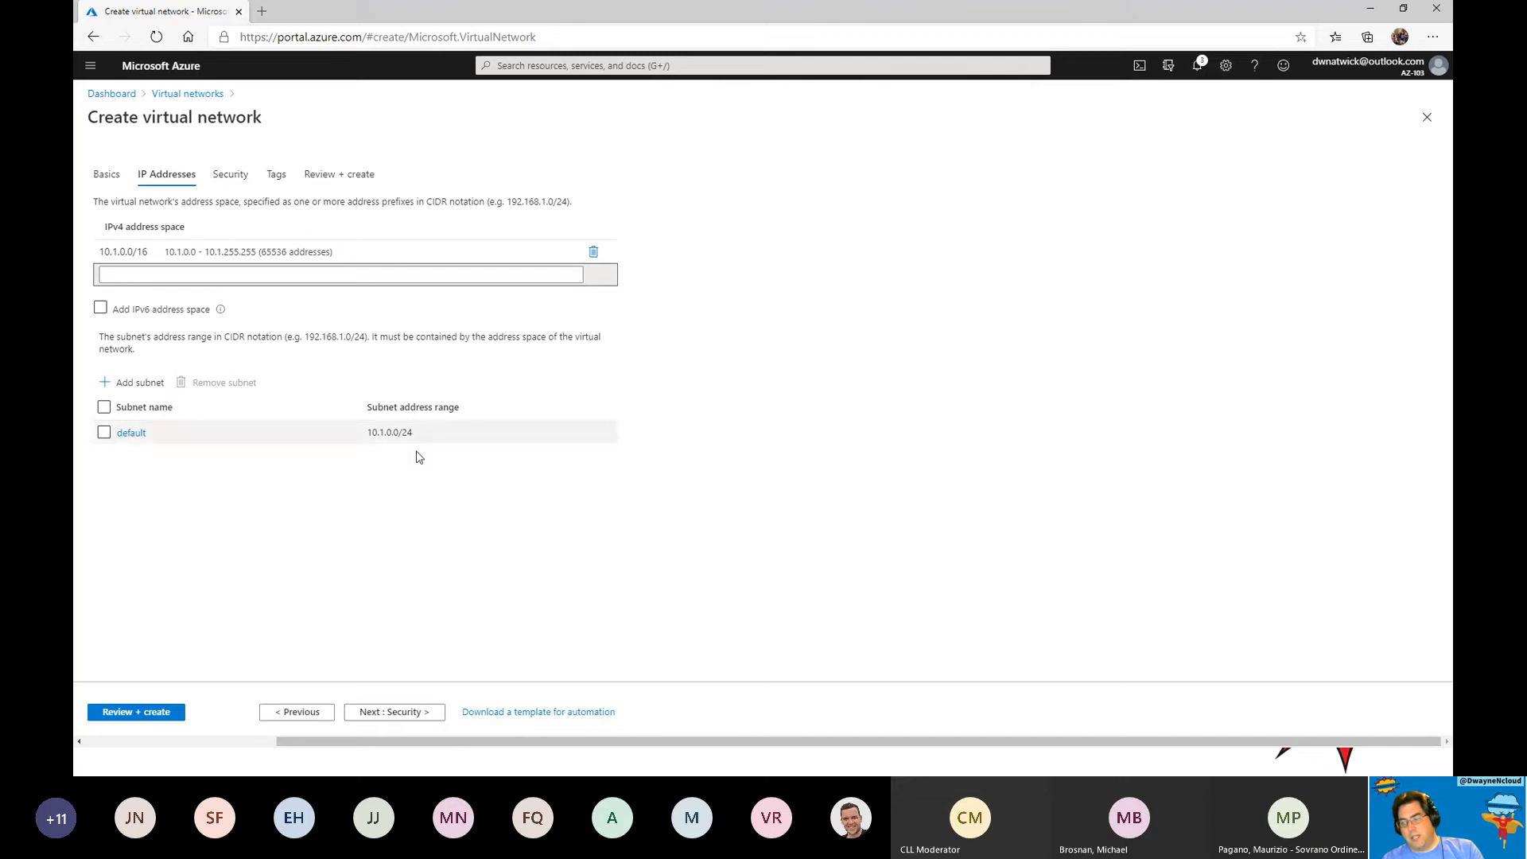
Rename the 10.1.0.0/24 subnet from default to web and save it.
left_click(130, 435)
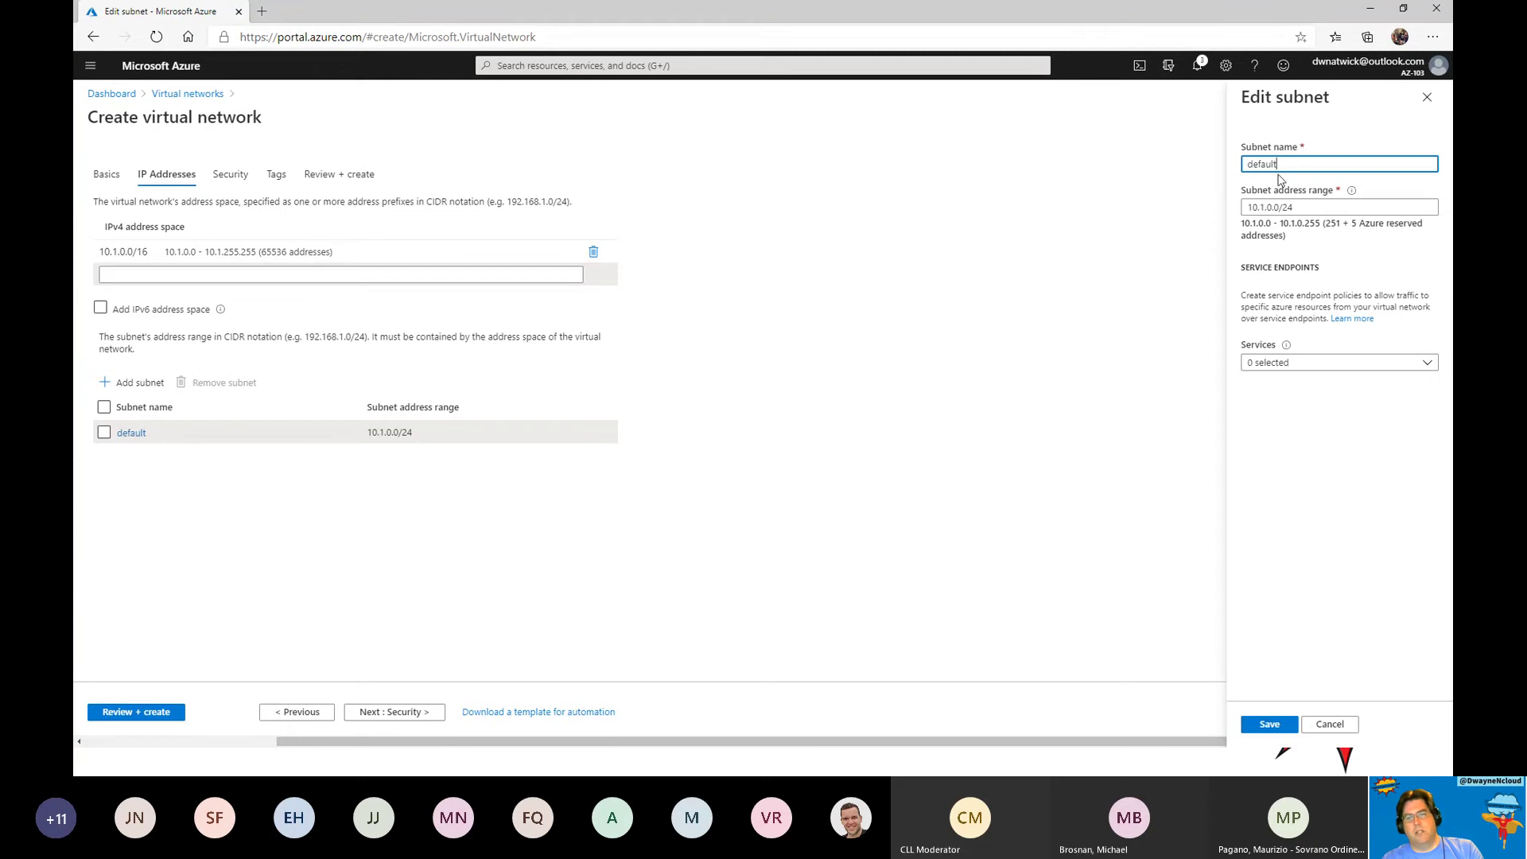
left_click_drag(1277, 164, 1247, 165)
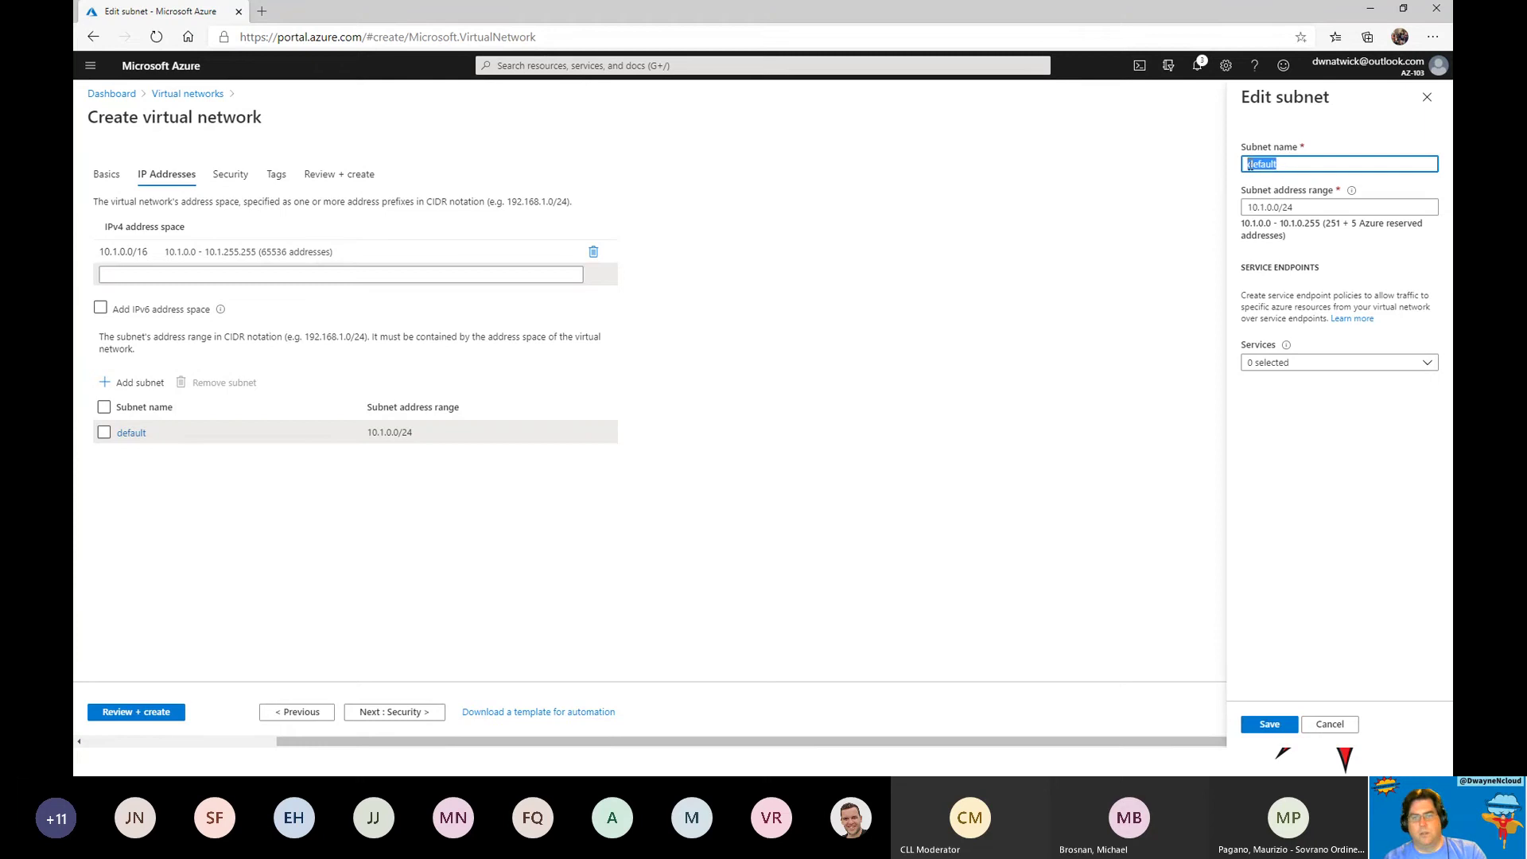
type("web")
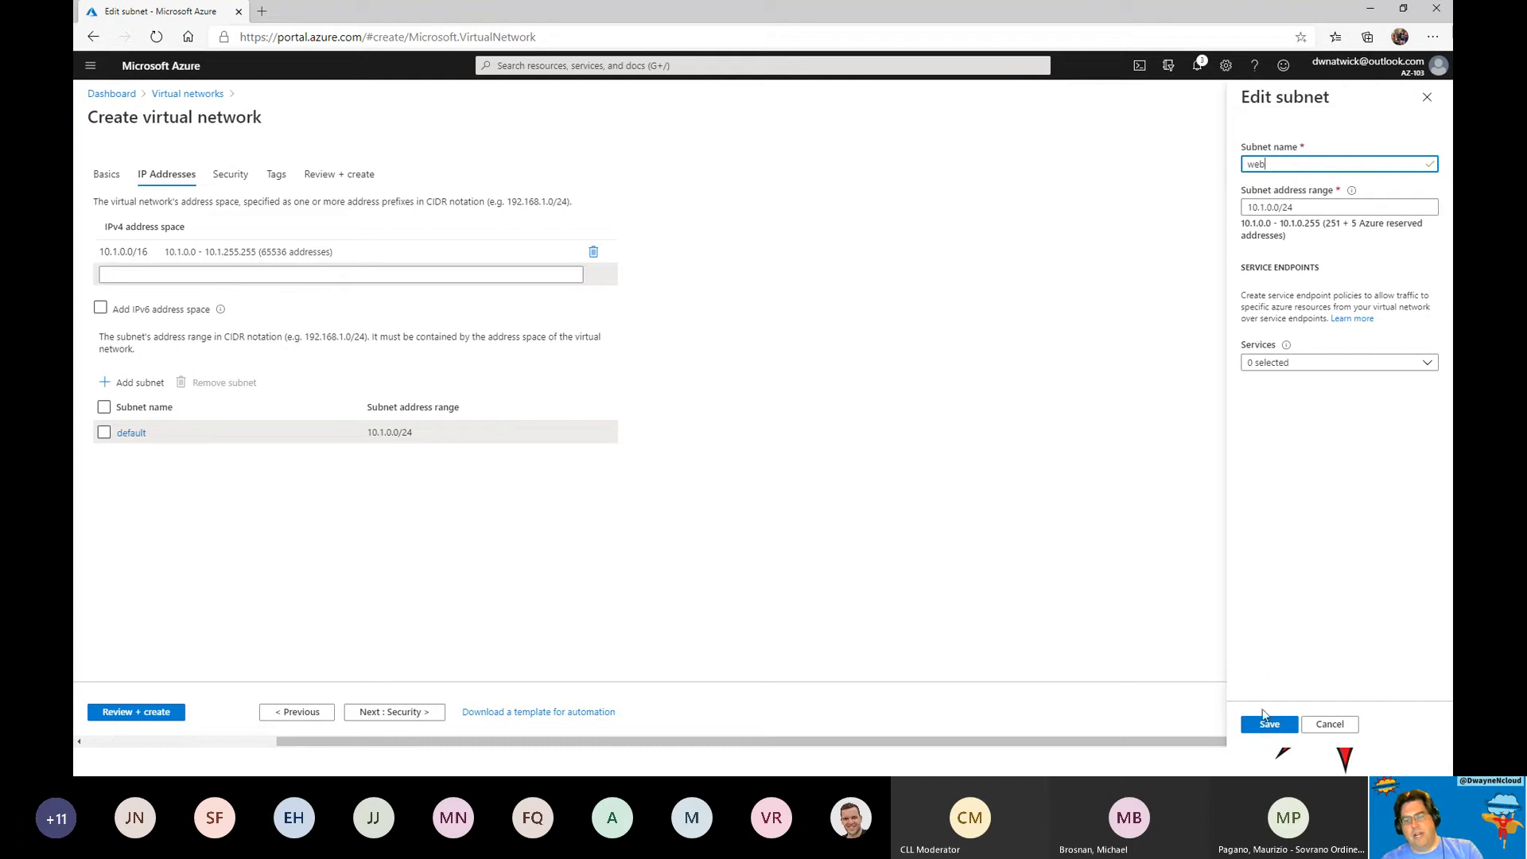
left_click(1268, 725)
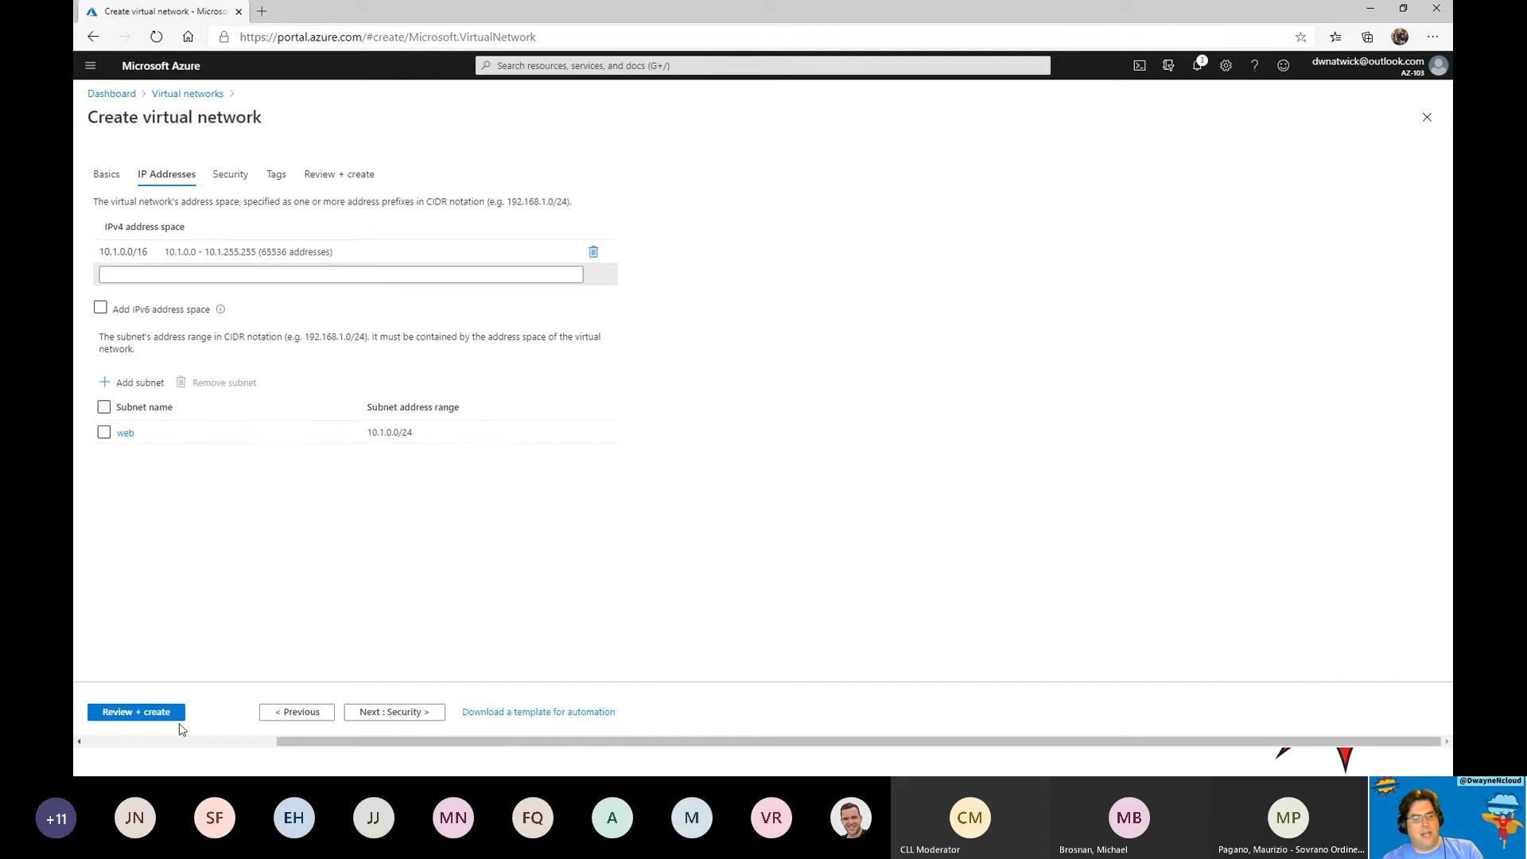
Create the dncloudvnet-2 (10.1.0.0/16) virtual network, then view its Peerings page.
left_click(386, 718)
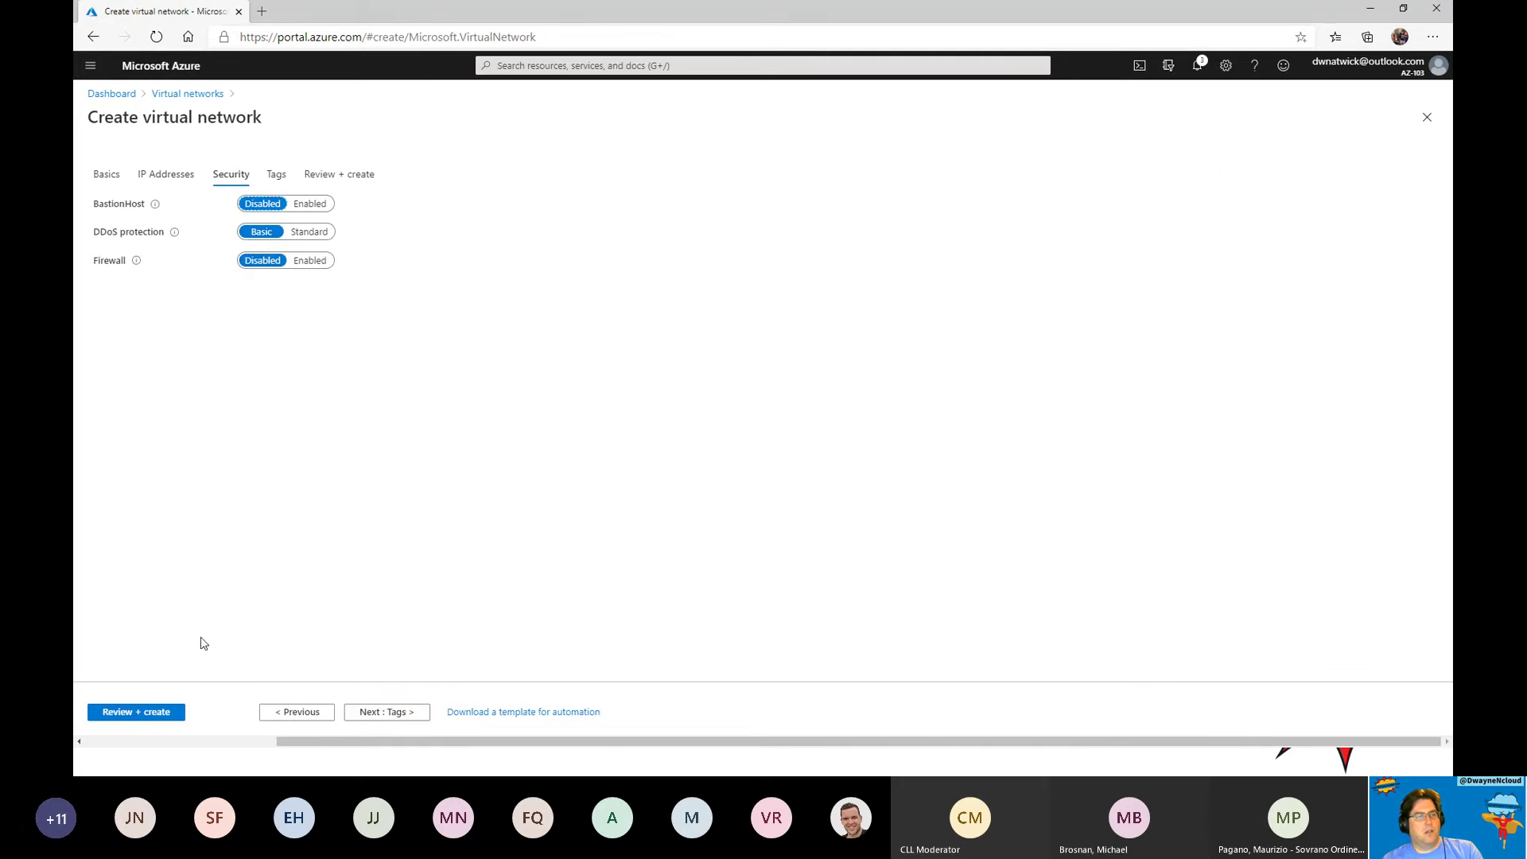
left_click(427, 721)
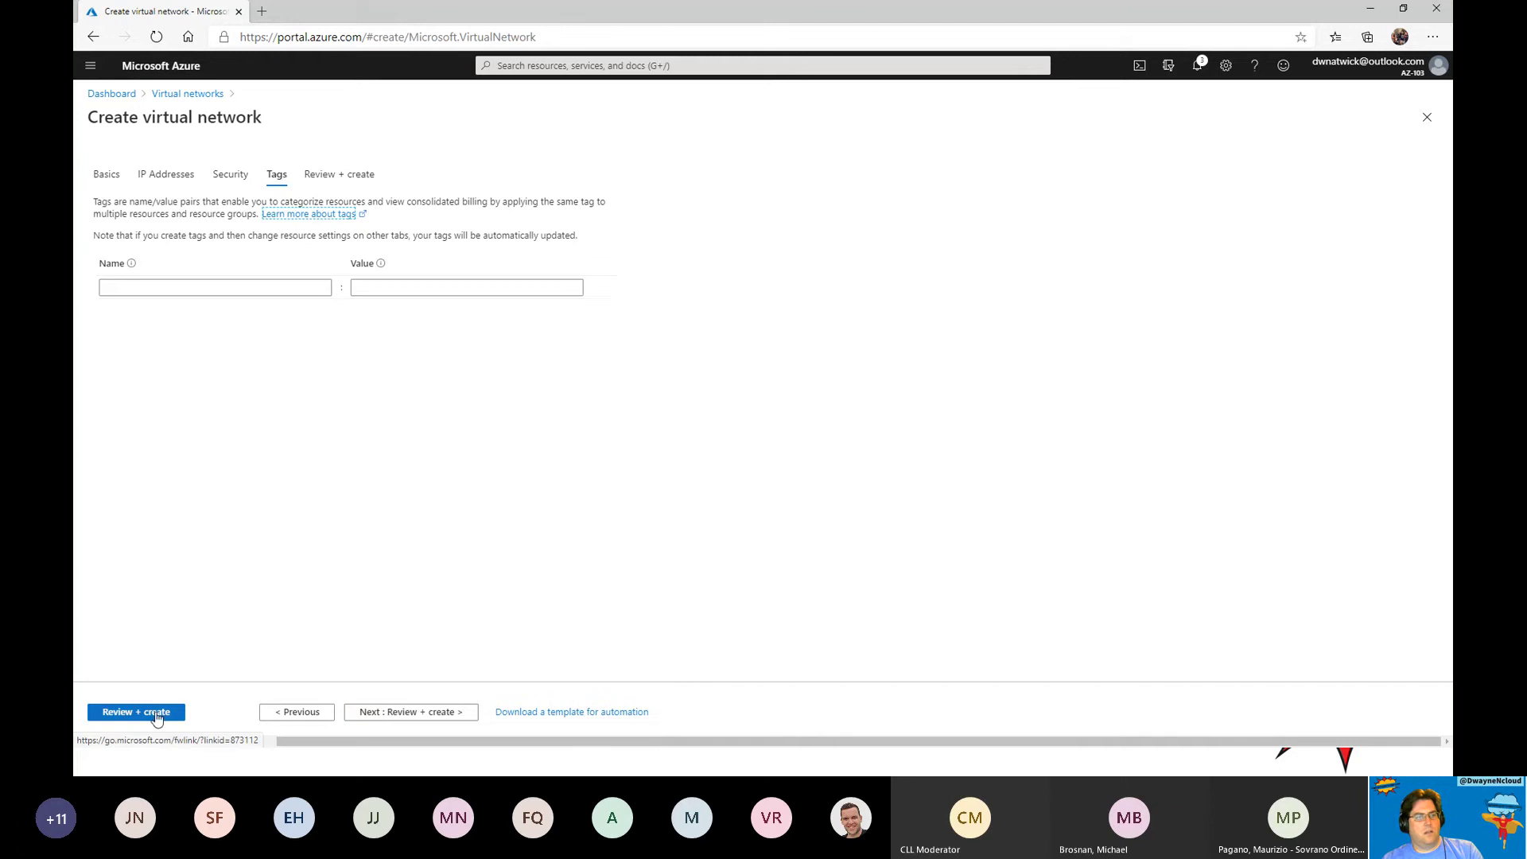
left_click(154, 719)
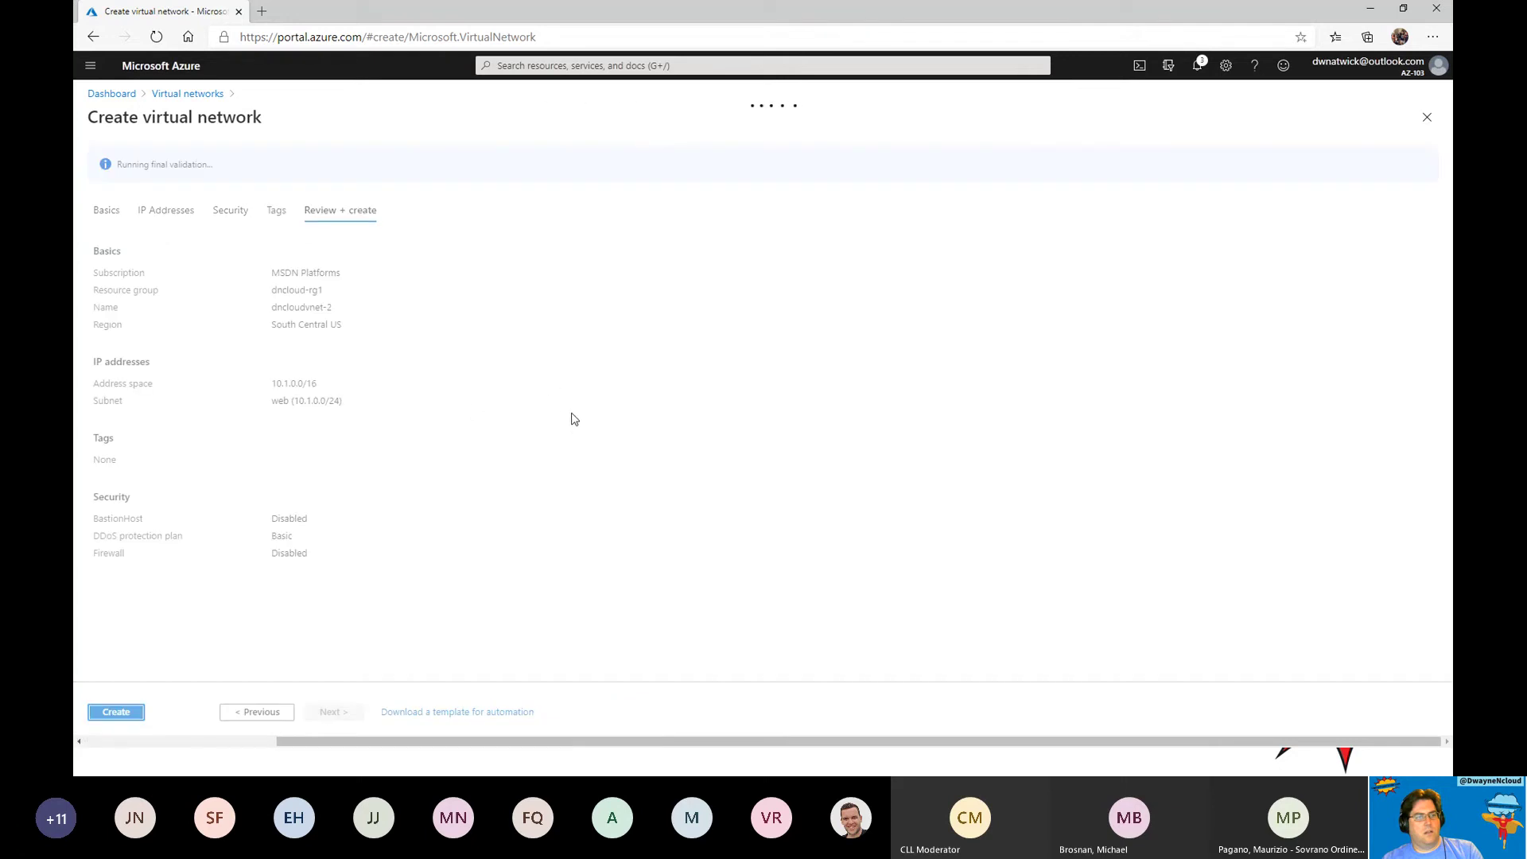
left_click(127, 712)
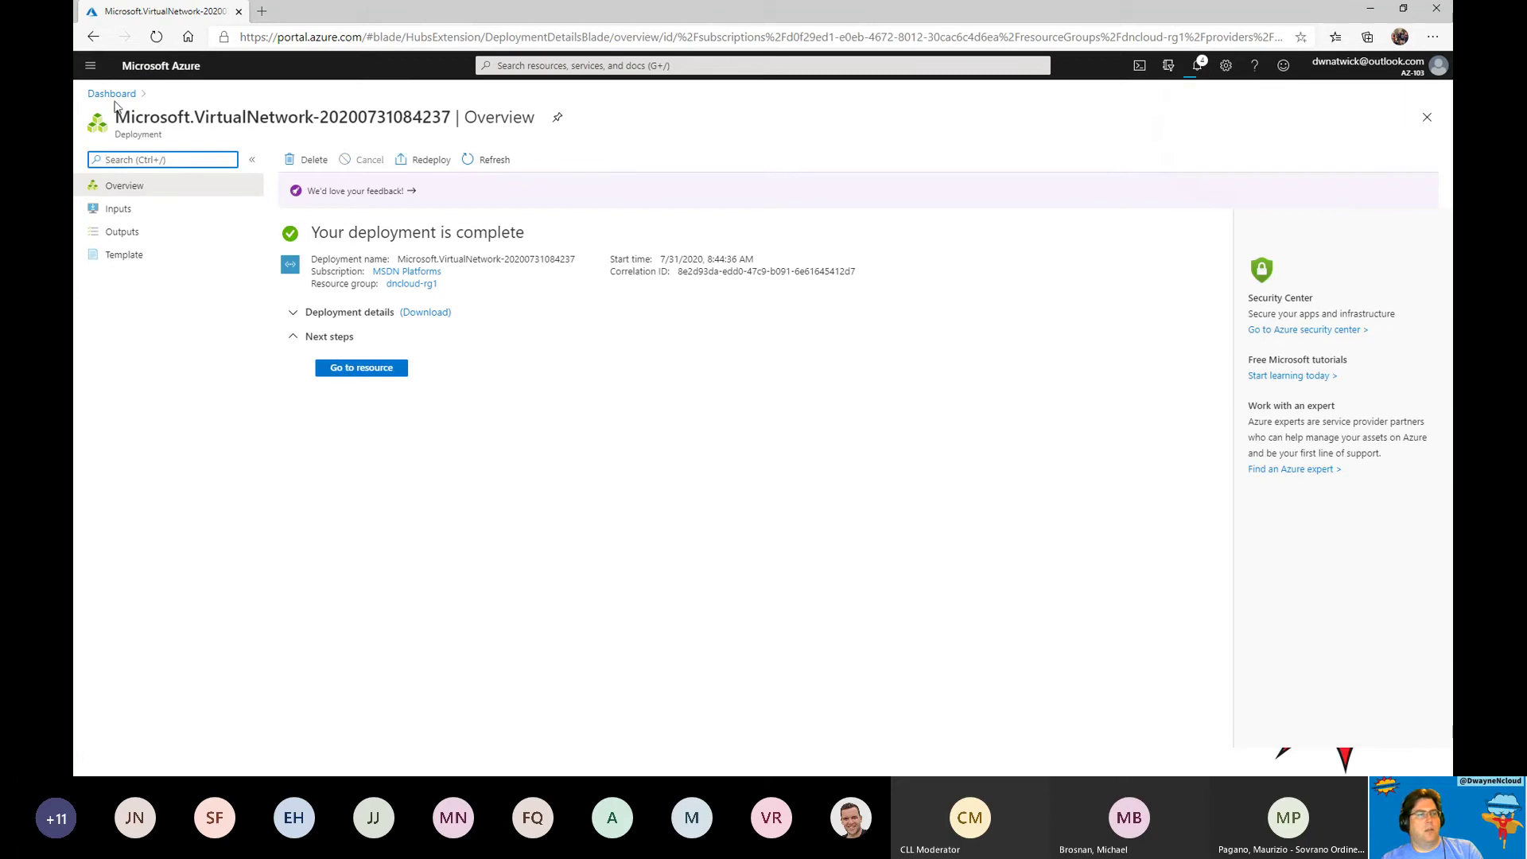
left_click(360, 370)
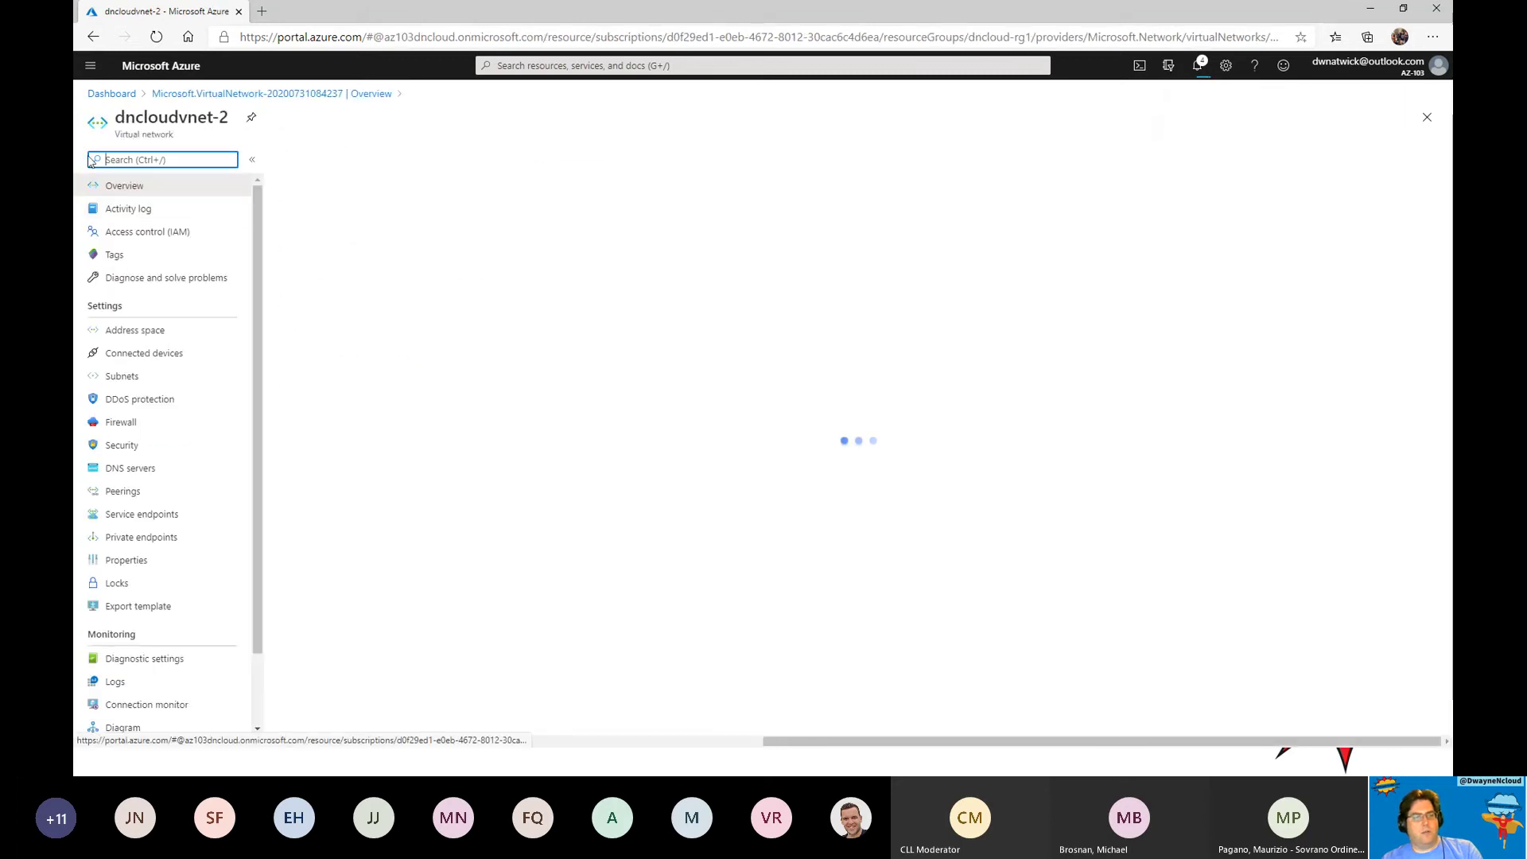
left_click(116, 490)
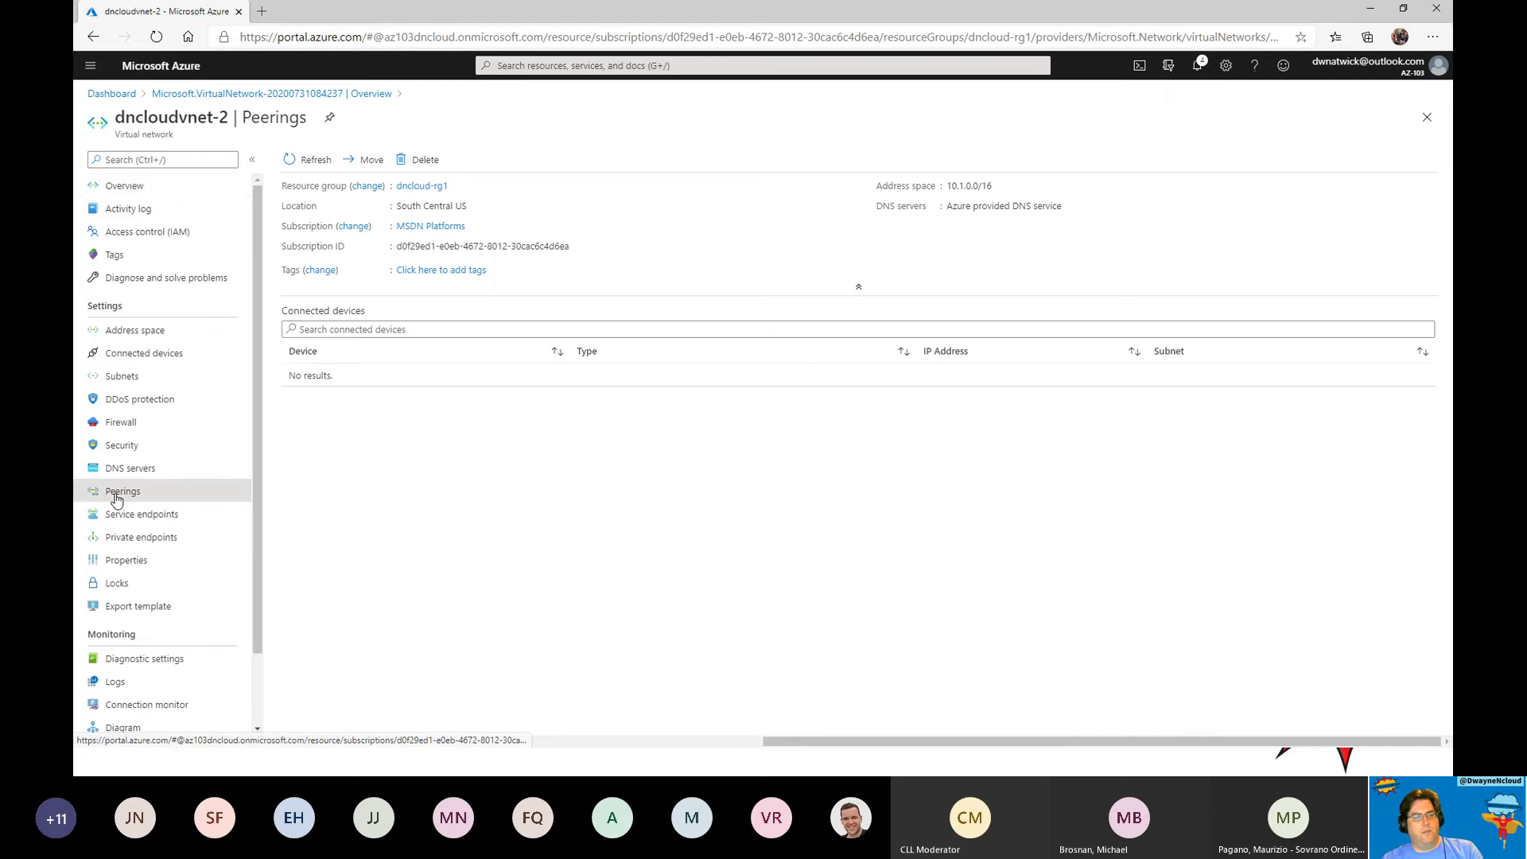
Add peering dncloudvnetpeer1 to dncloud-rg1-vnet, with reverse peering named dncloudvnetpeer2.
left_click(305, 160)
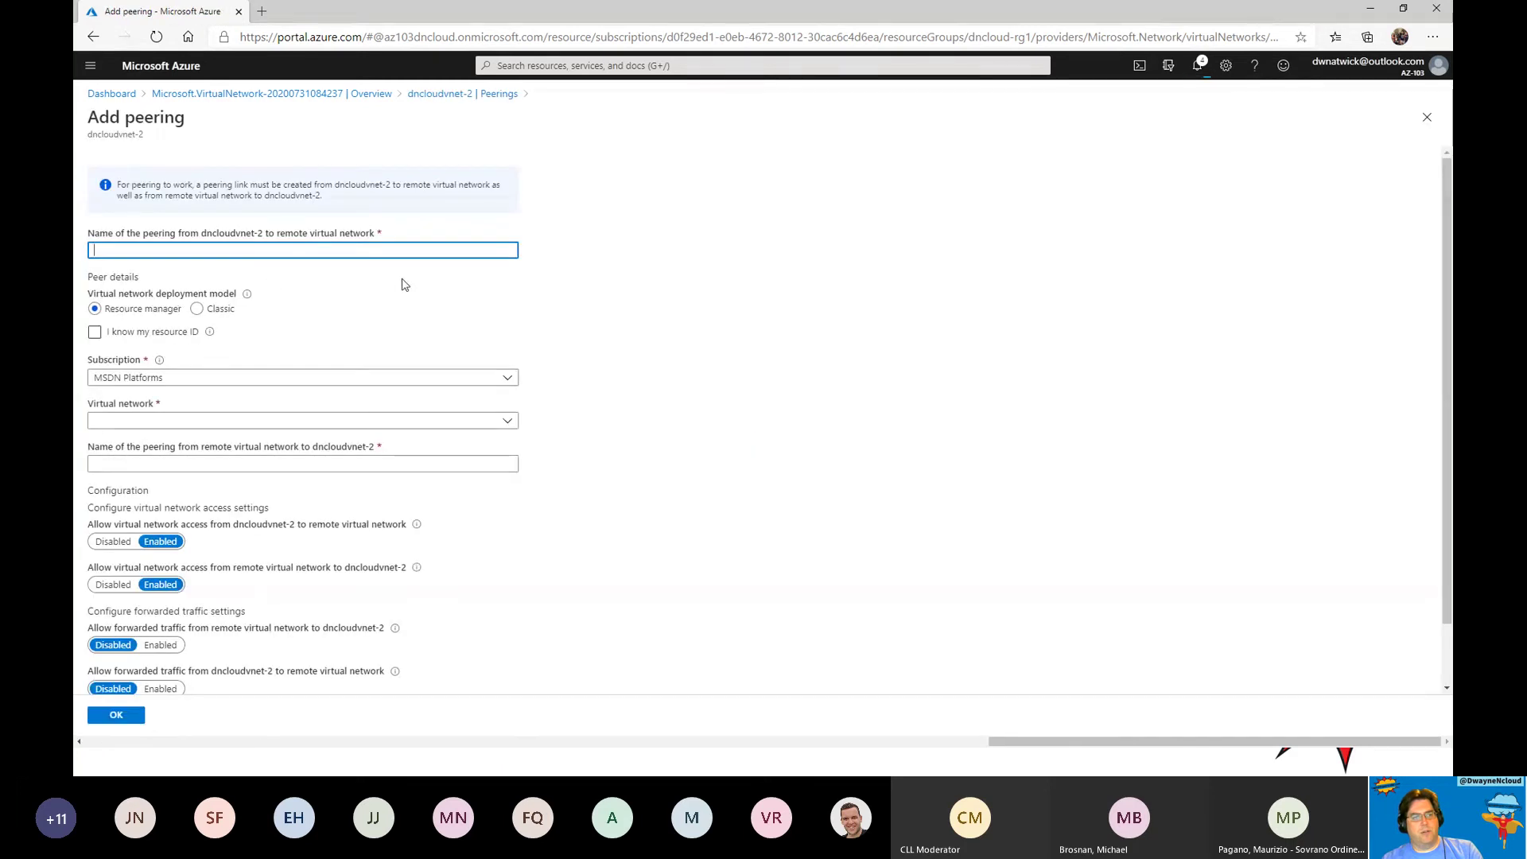
type("dncloudvne")
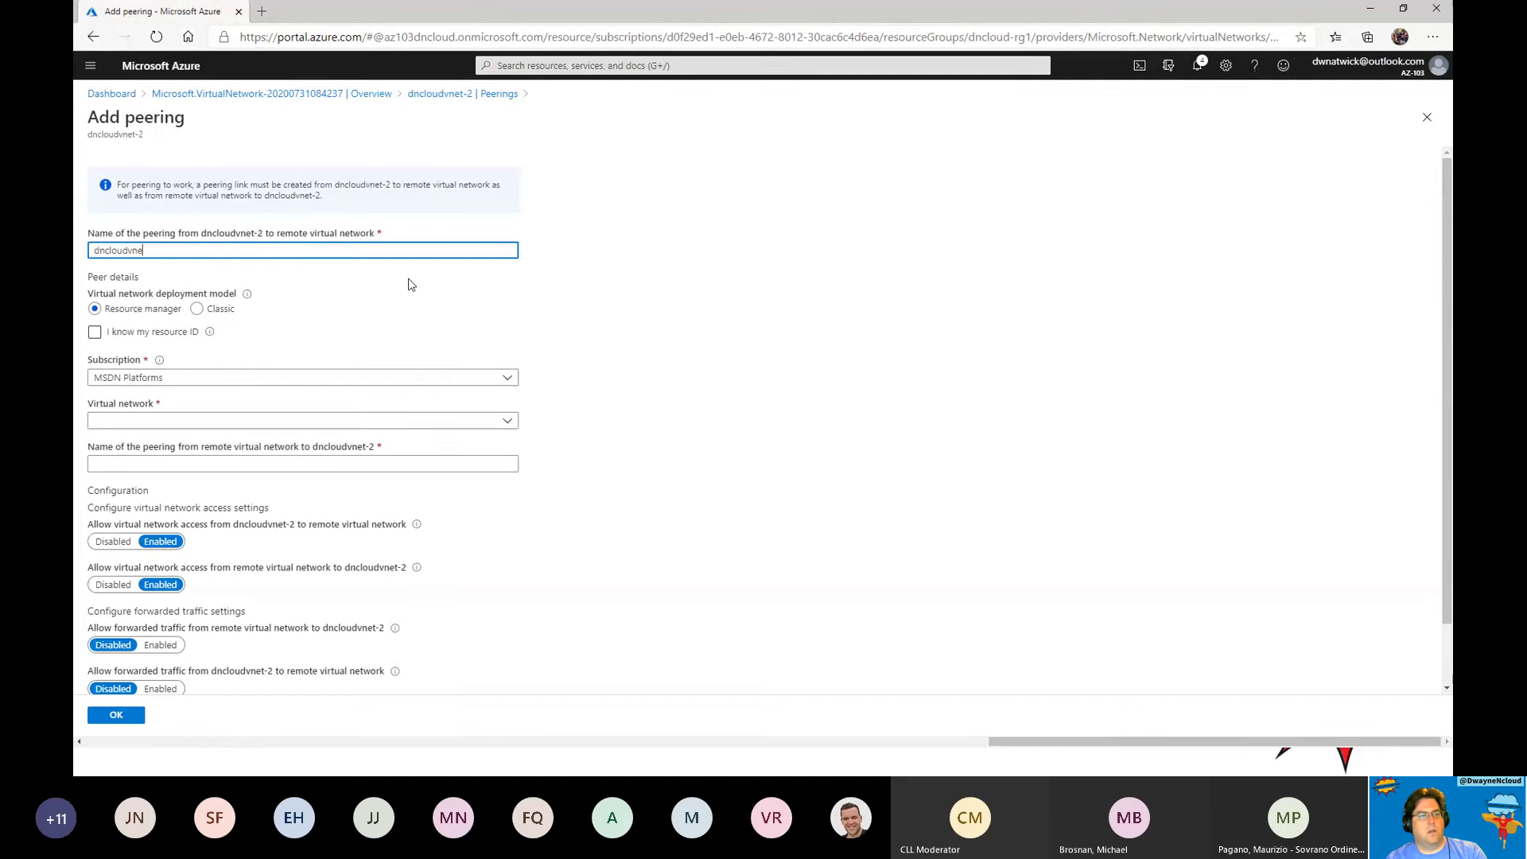
type("tpeer1")
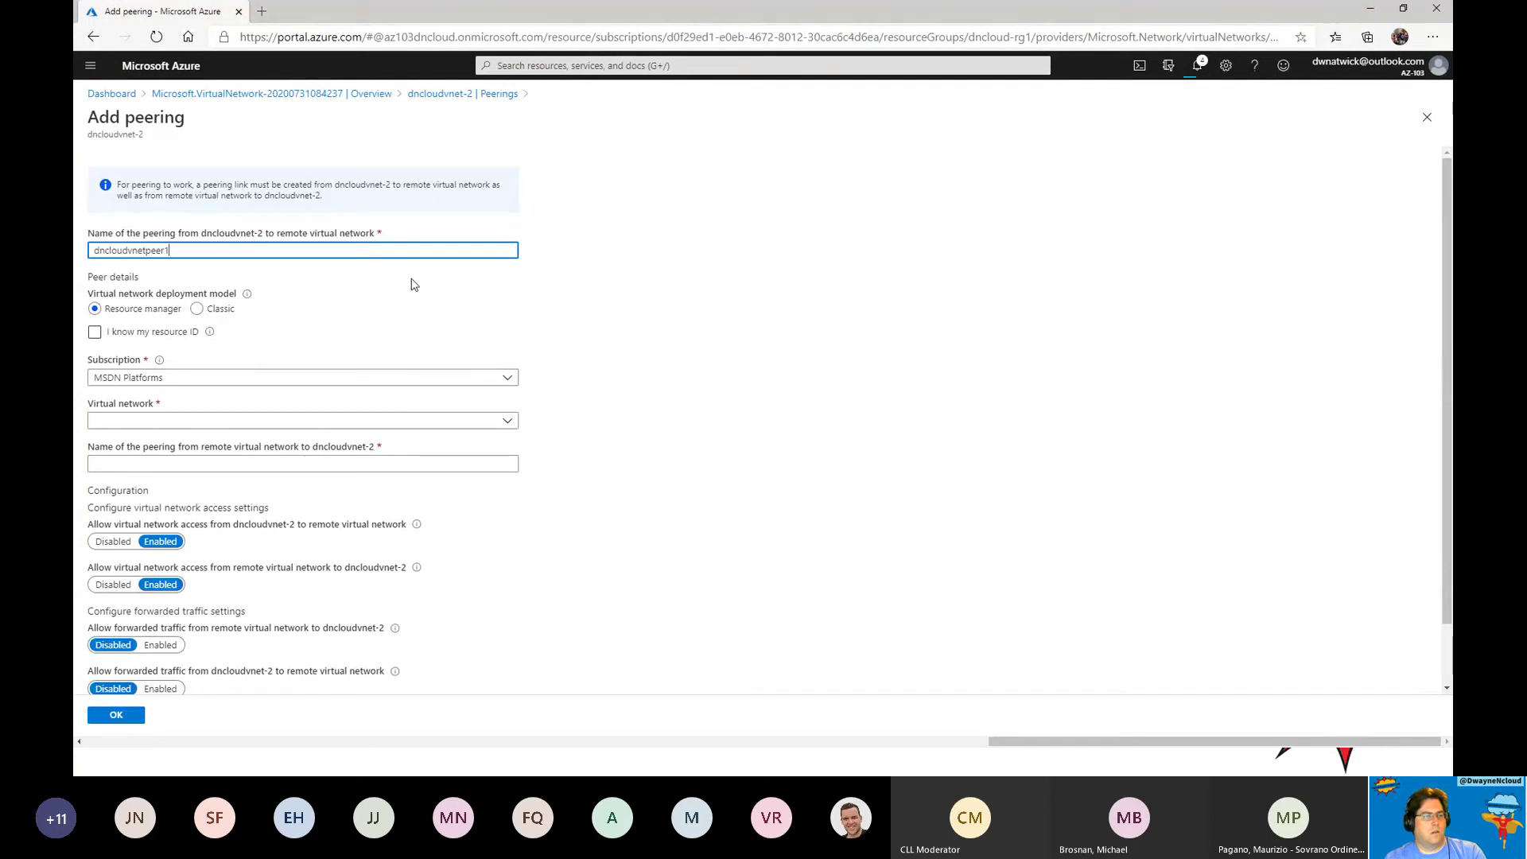
left_click(202, 421)
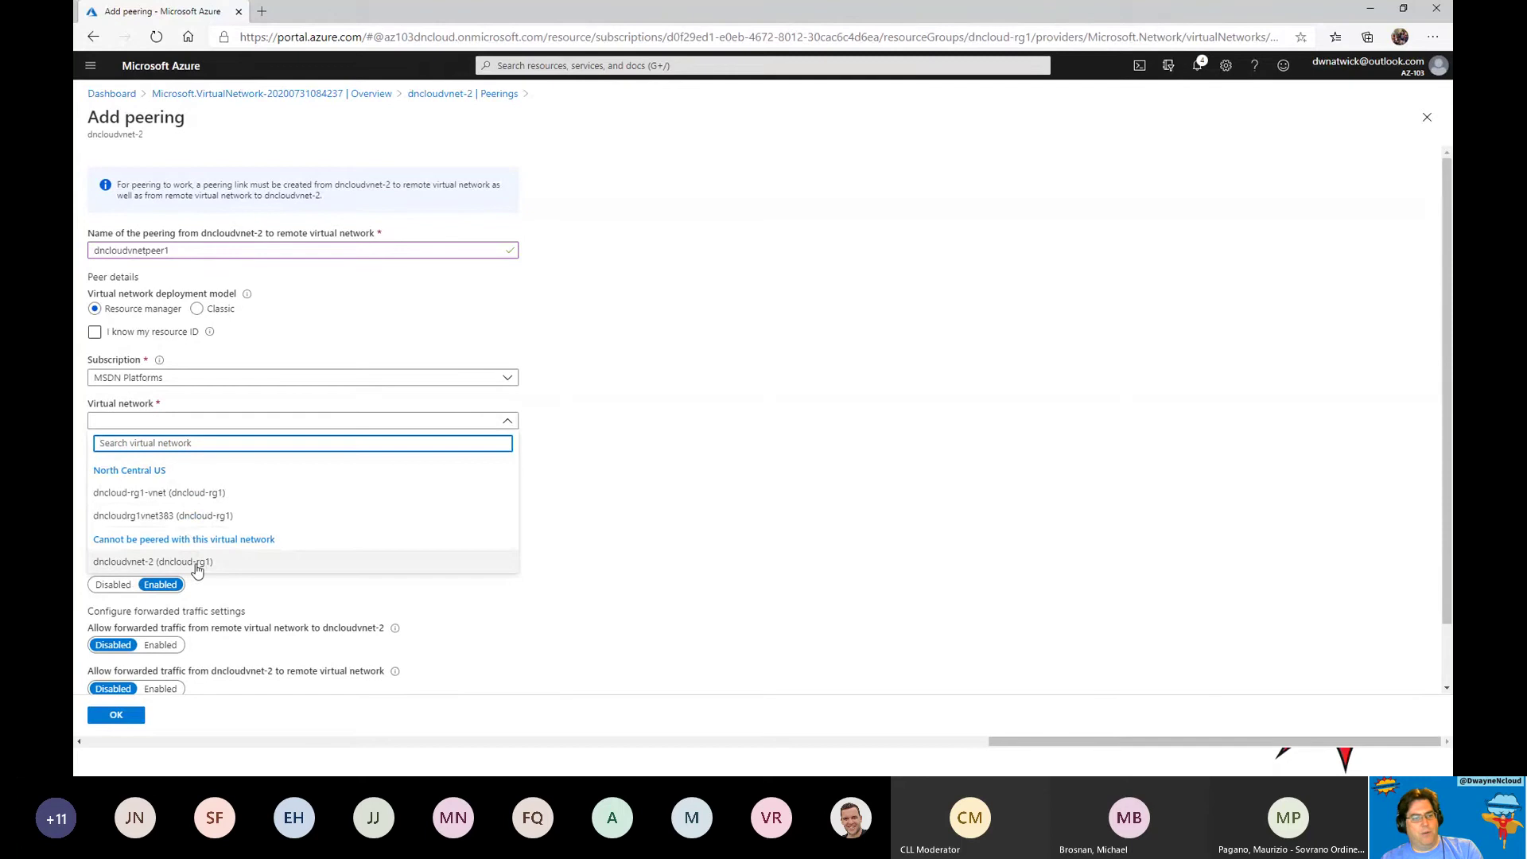
left_click(189, 494)
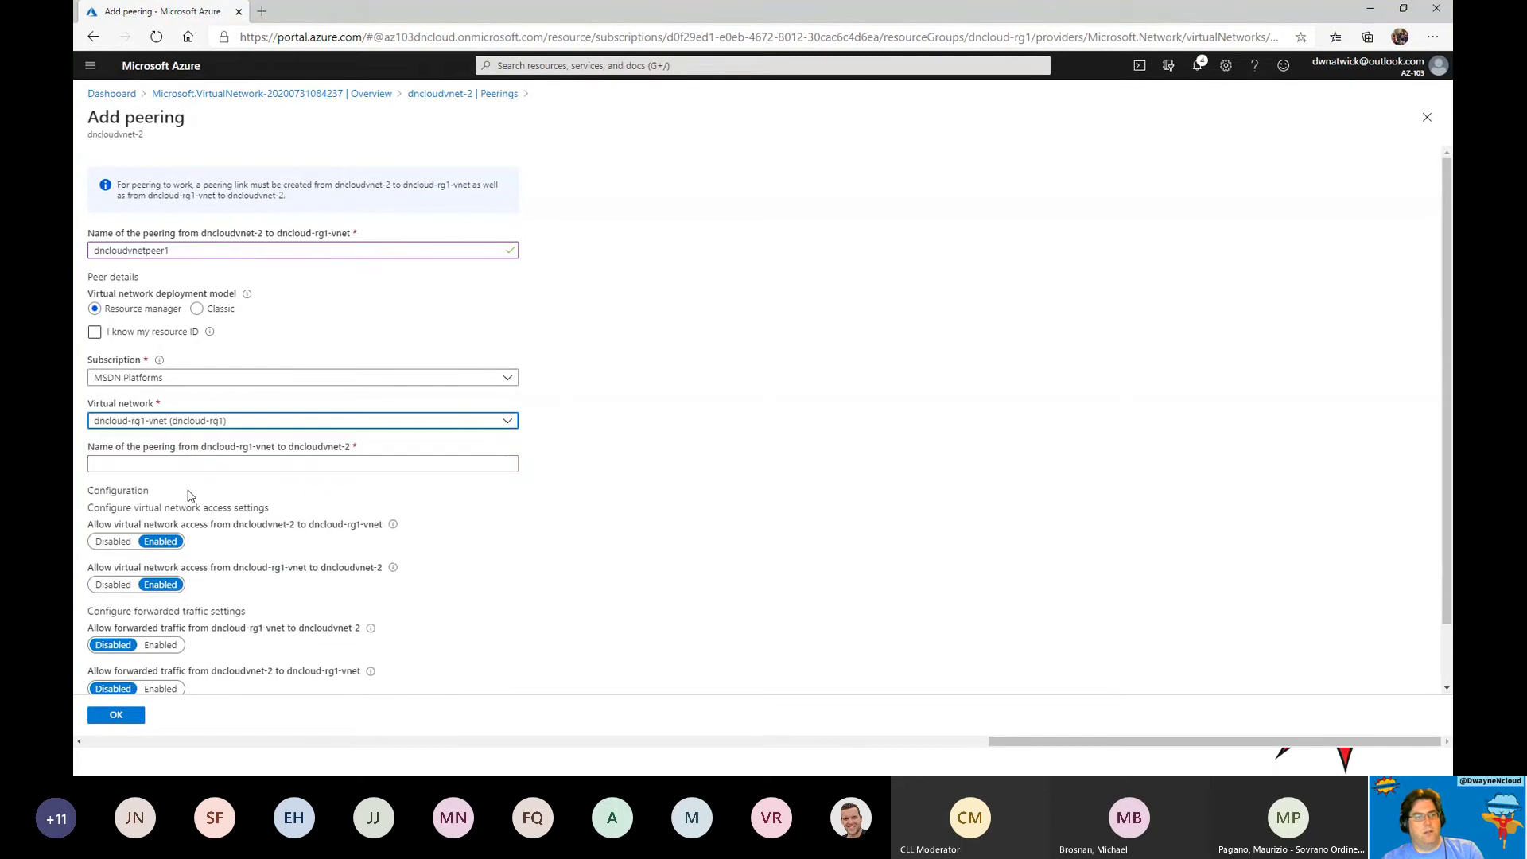
left_click(184, 461)
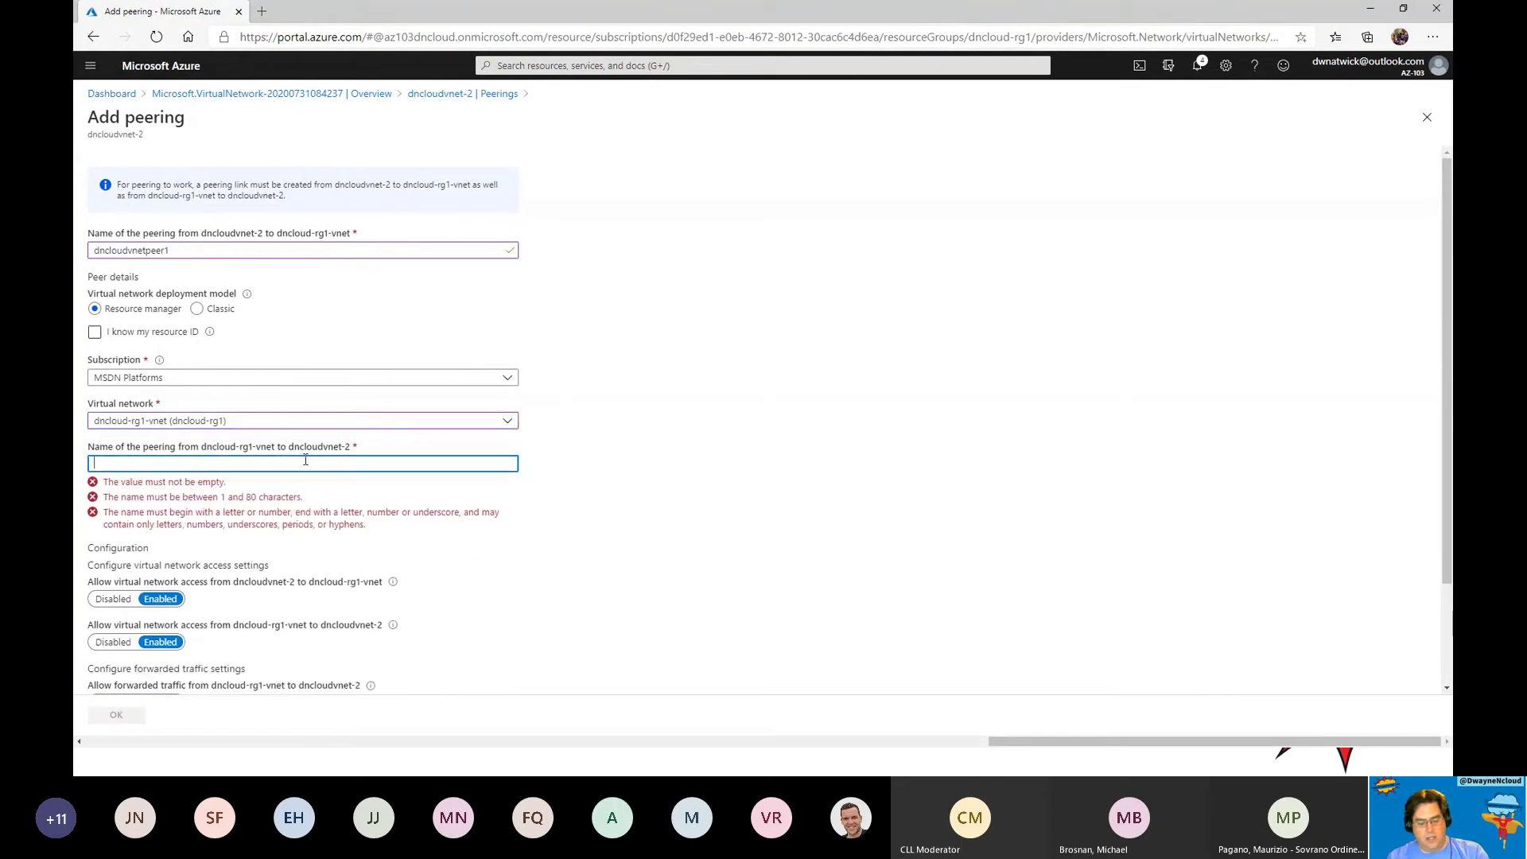
type("dncloud")
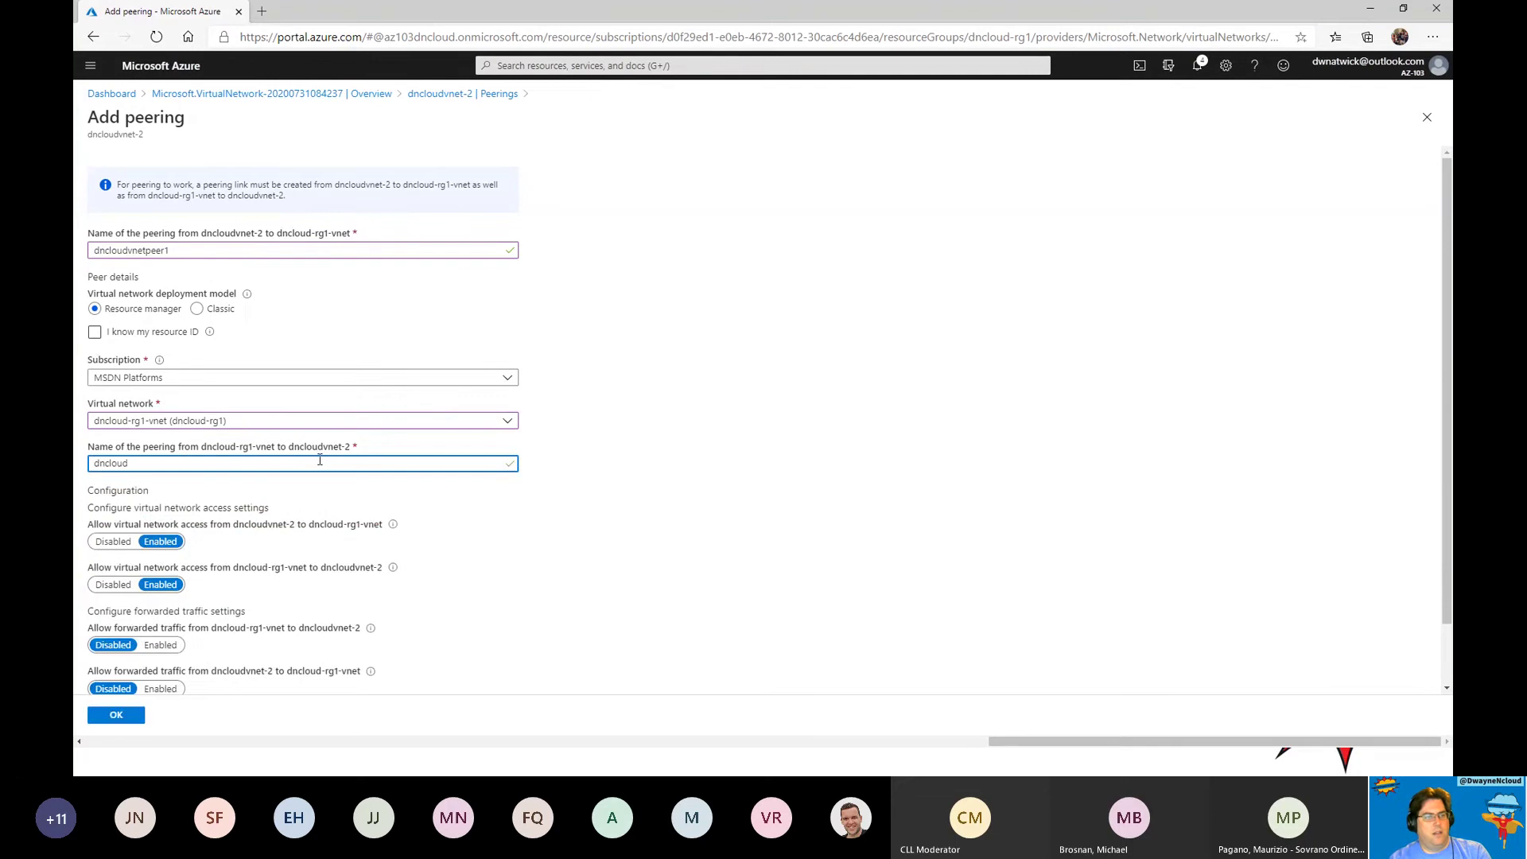
type("vnetpeer")
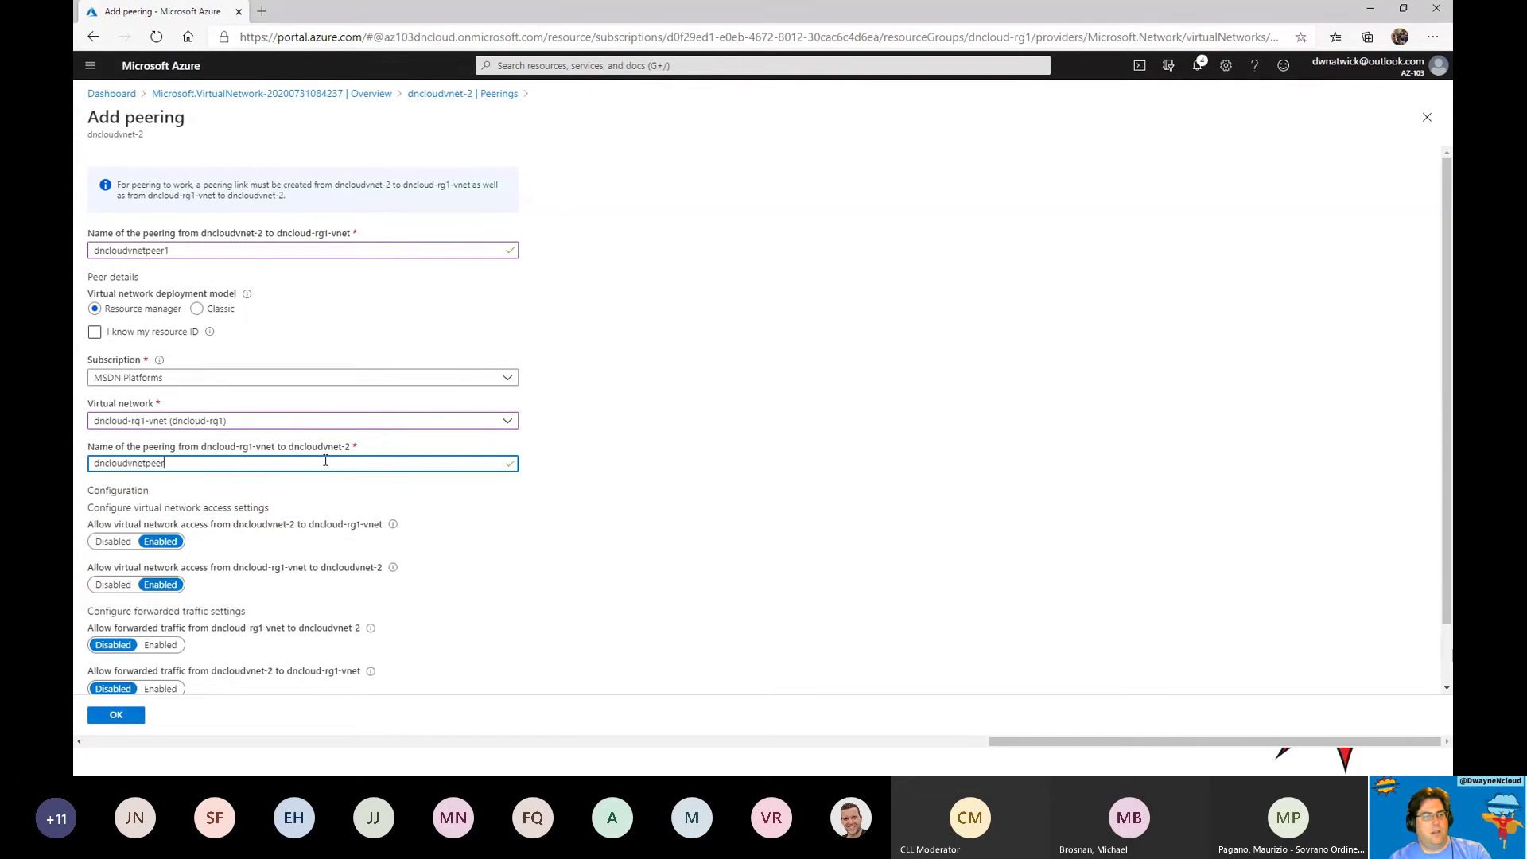
type("2")
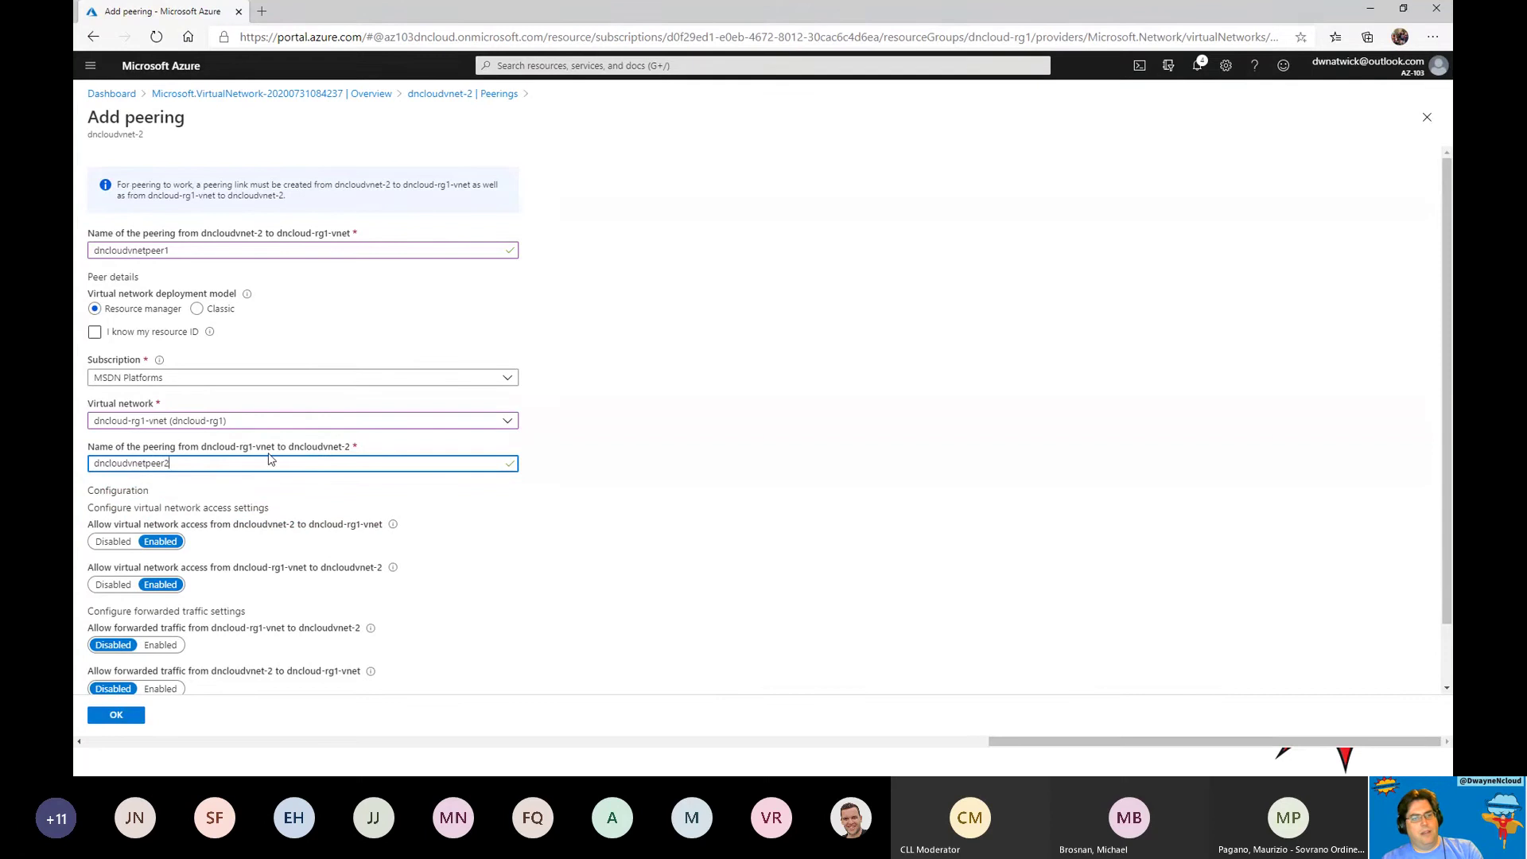
left_click(181, 249)
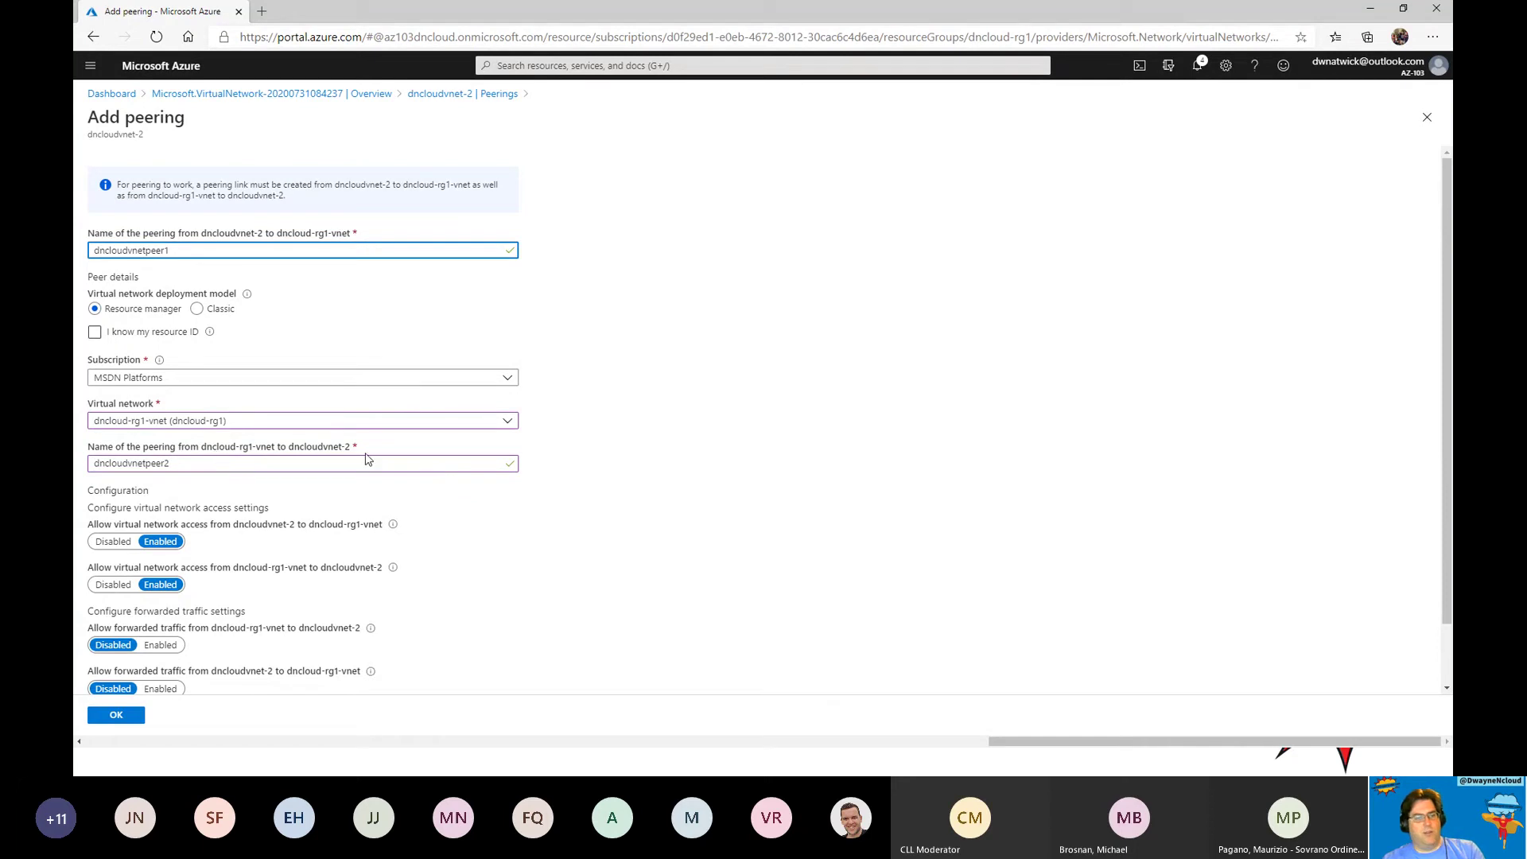
Allow forwarded traffic only from dncloud-rg1-vnet, then create the dncloudvnetpeer1 peering.
scroll(445, 538, "down", 2)
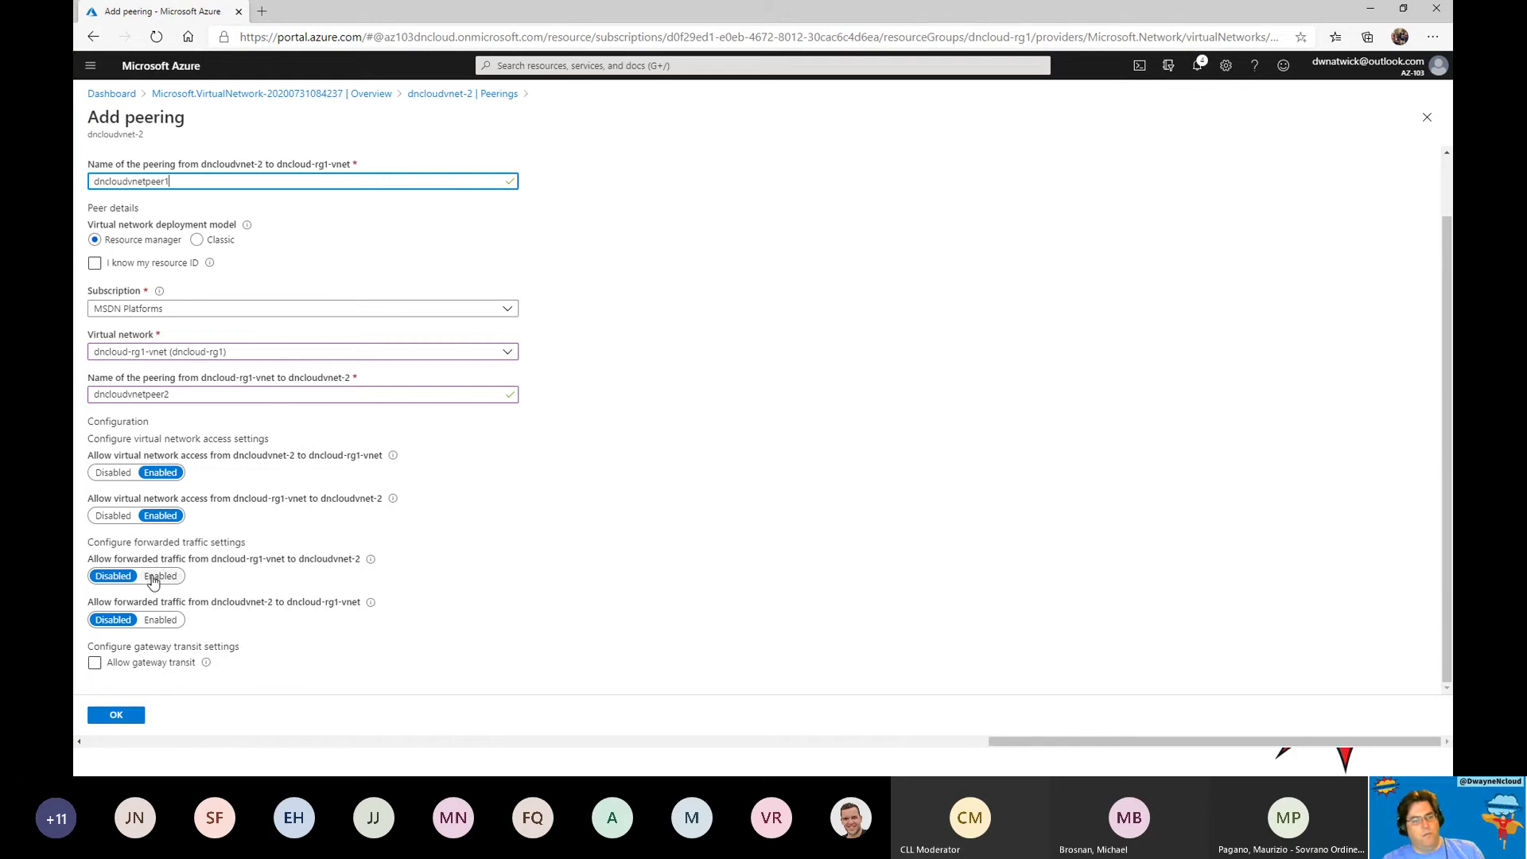
left_click(156, 577)
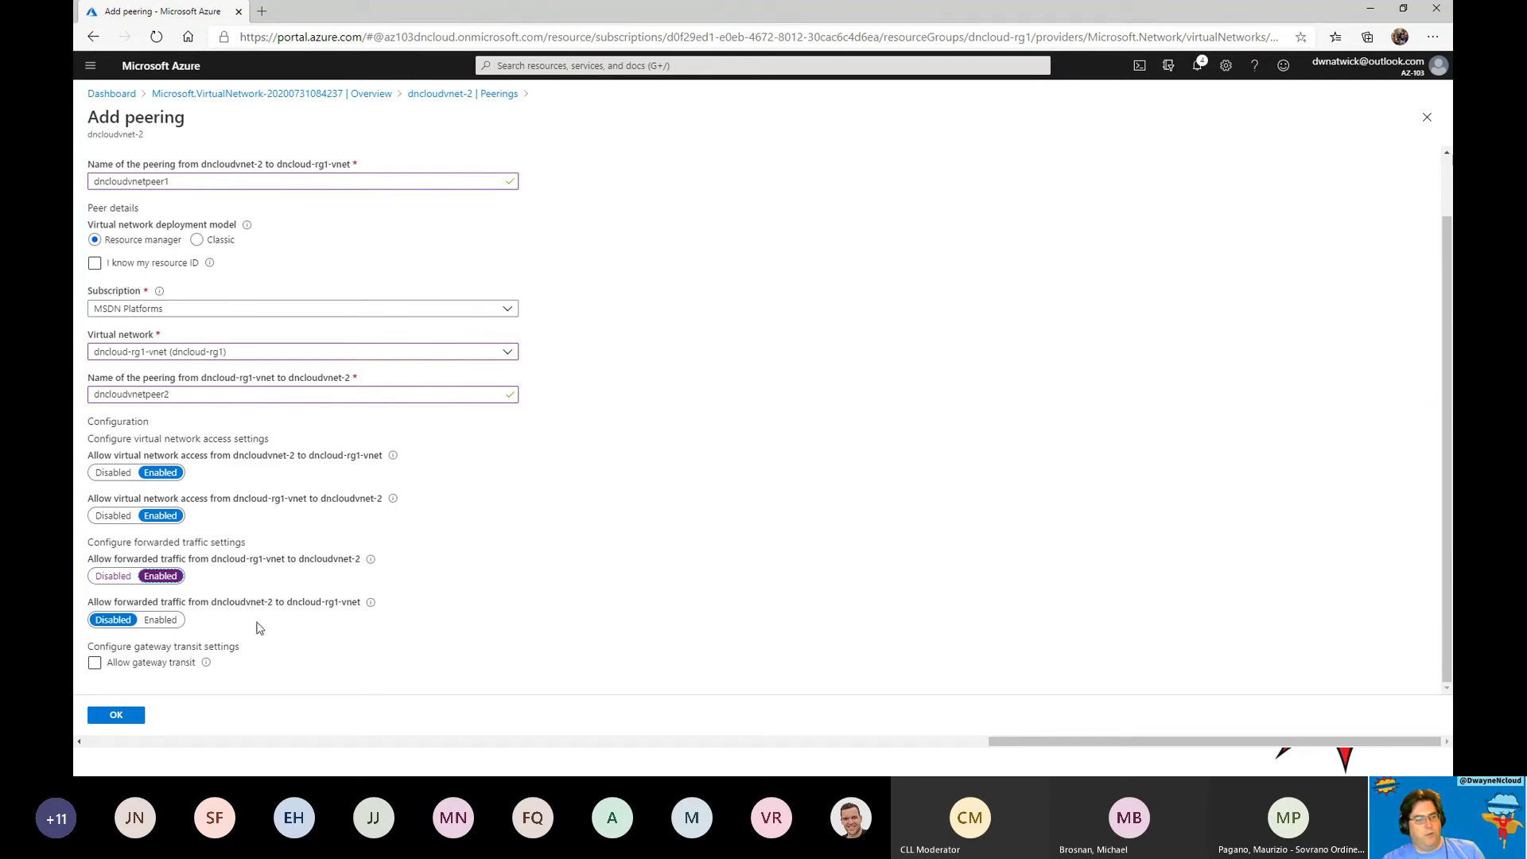
left_click(161, 620)
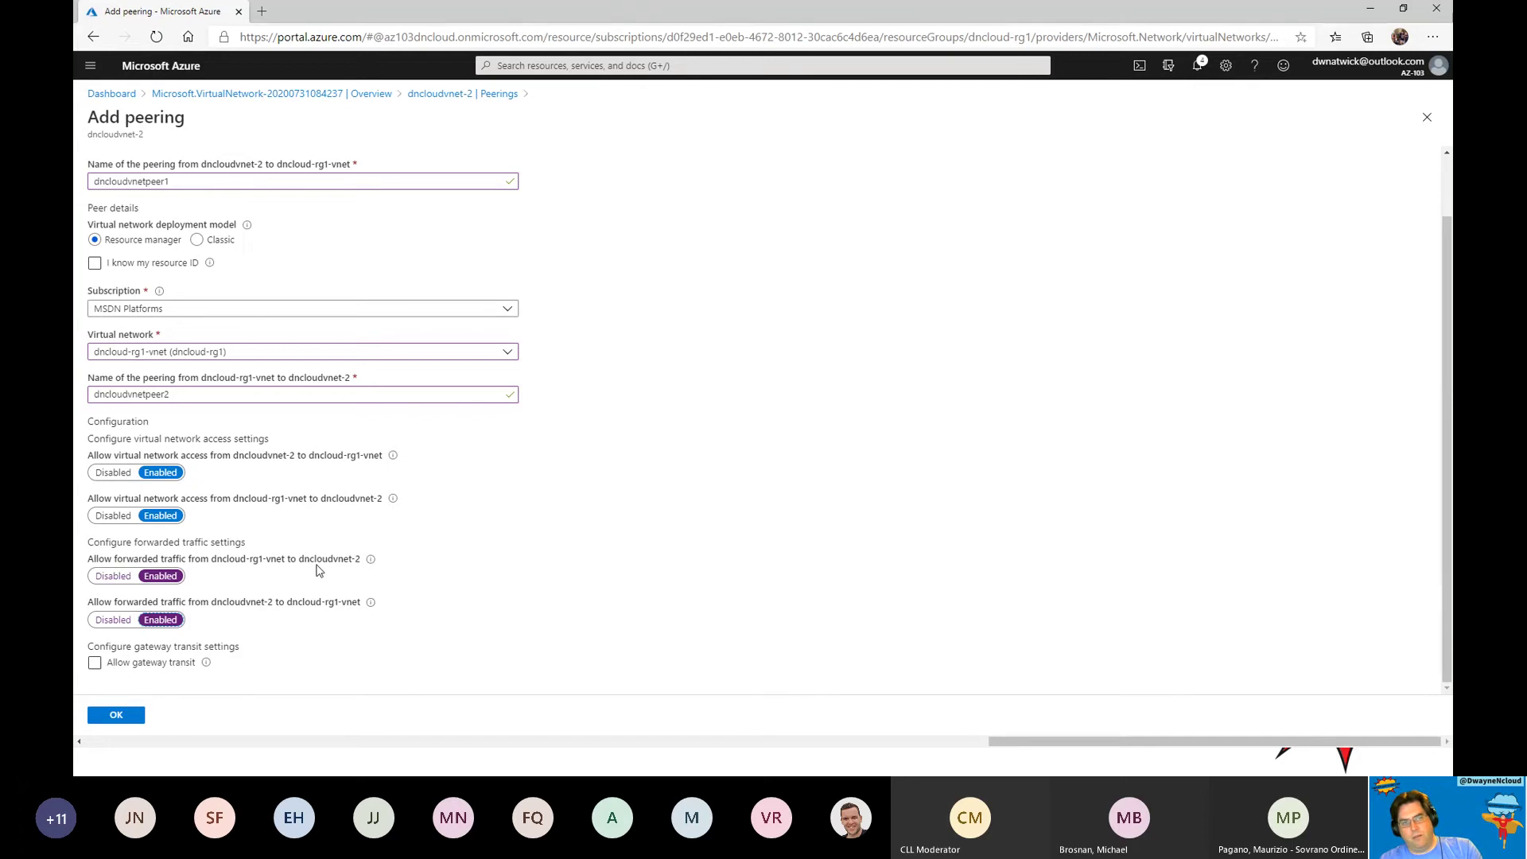
left_click(113, 620)
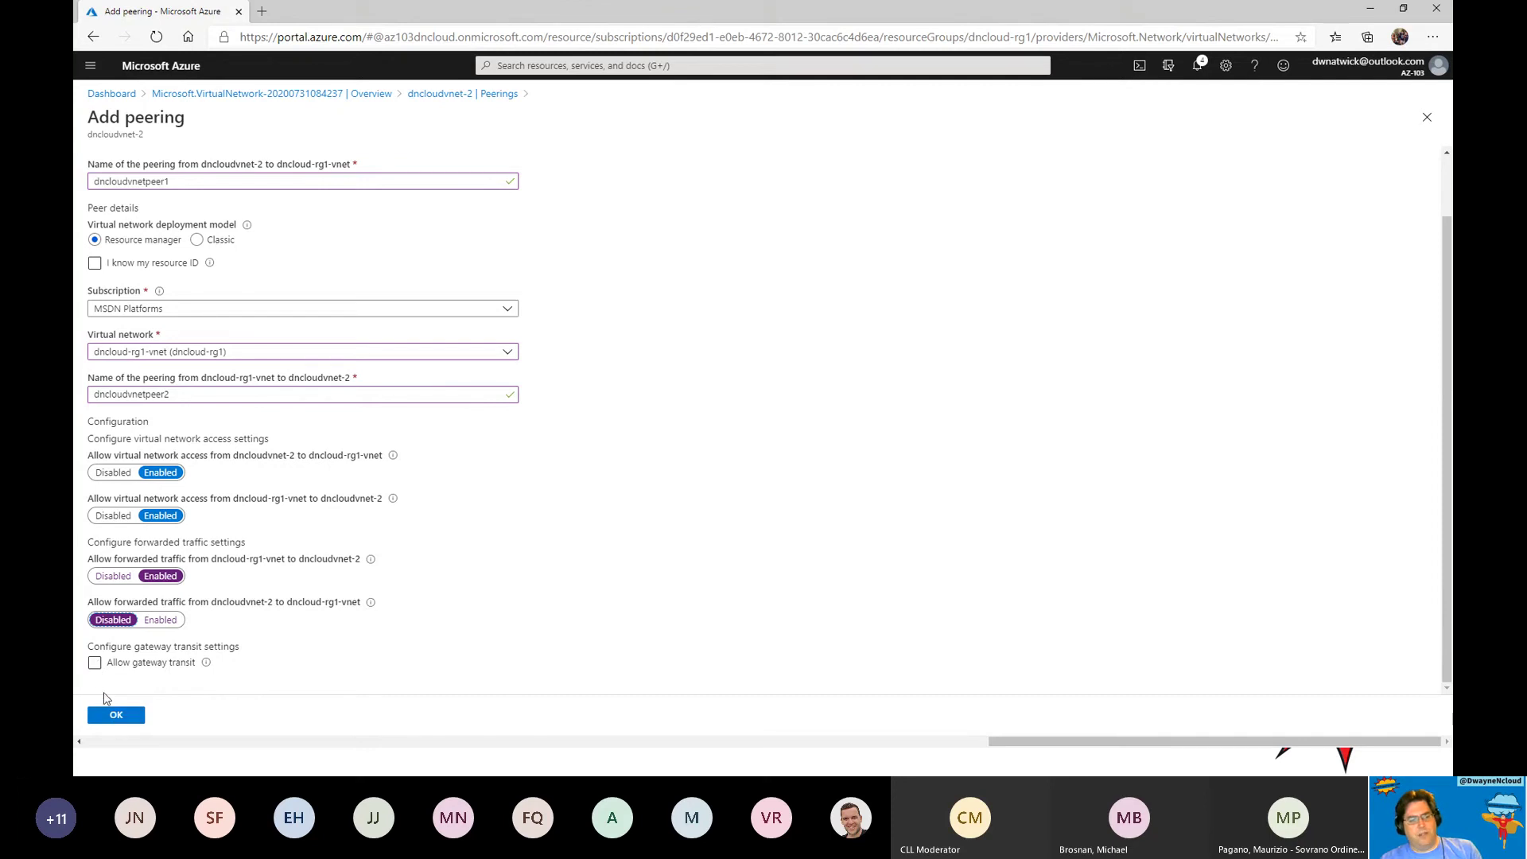
left_click(118, 718)
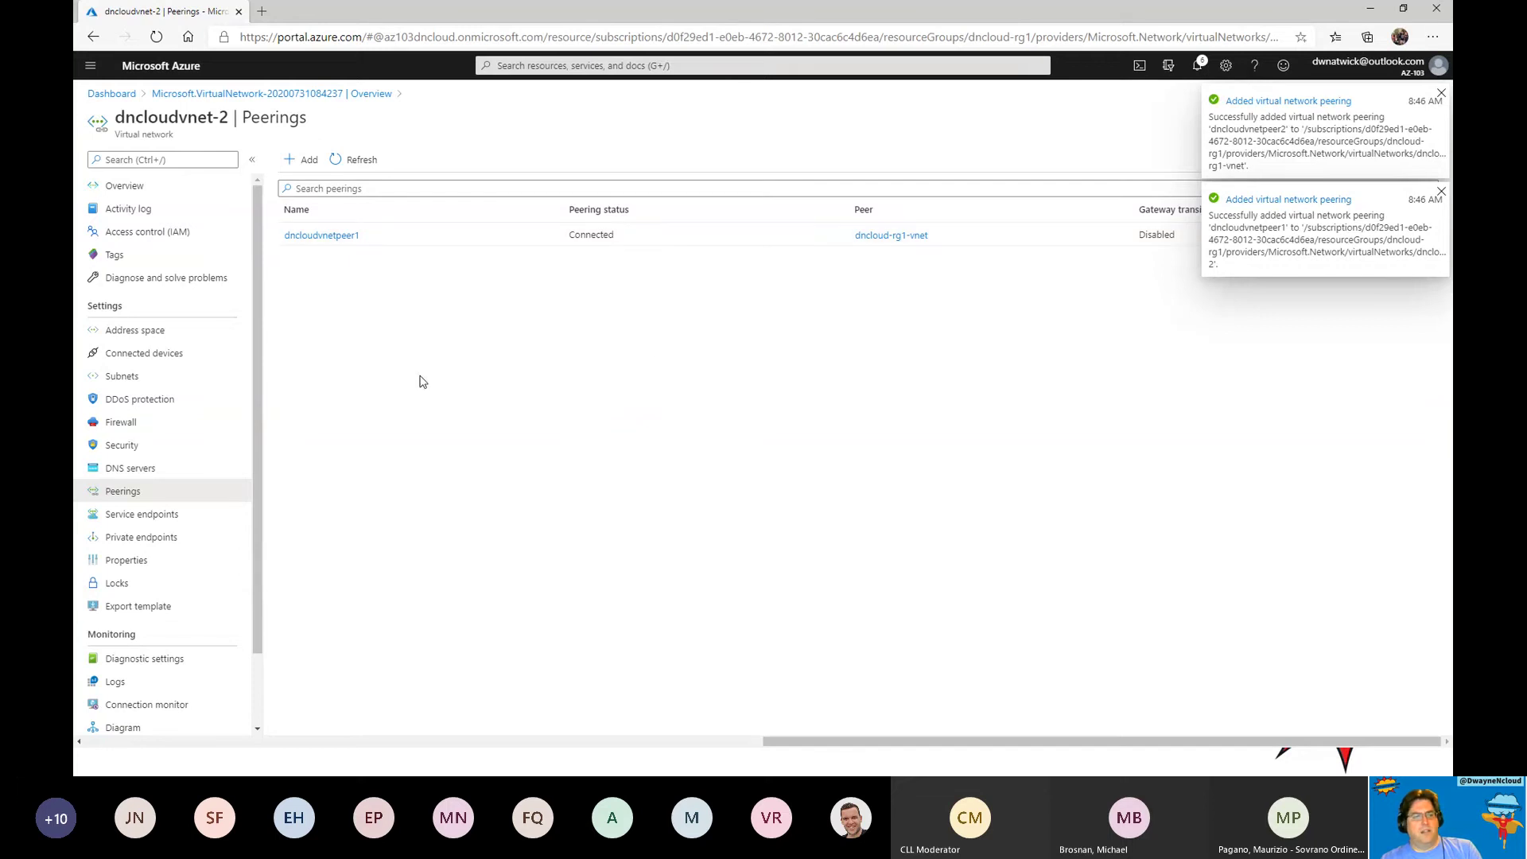
Check that dncloud-rg1-vnet's Peerings page lists dncloudvnetpeer2 as Connected to dncloudvnet-2.
left_click(896, 237)
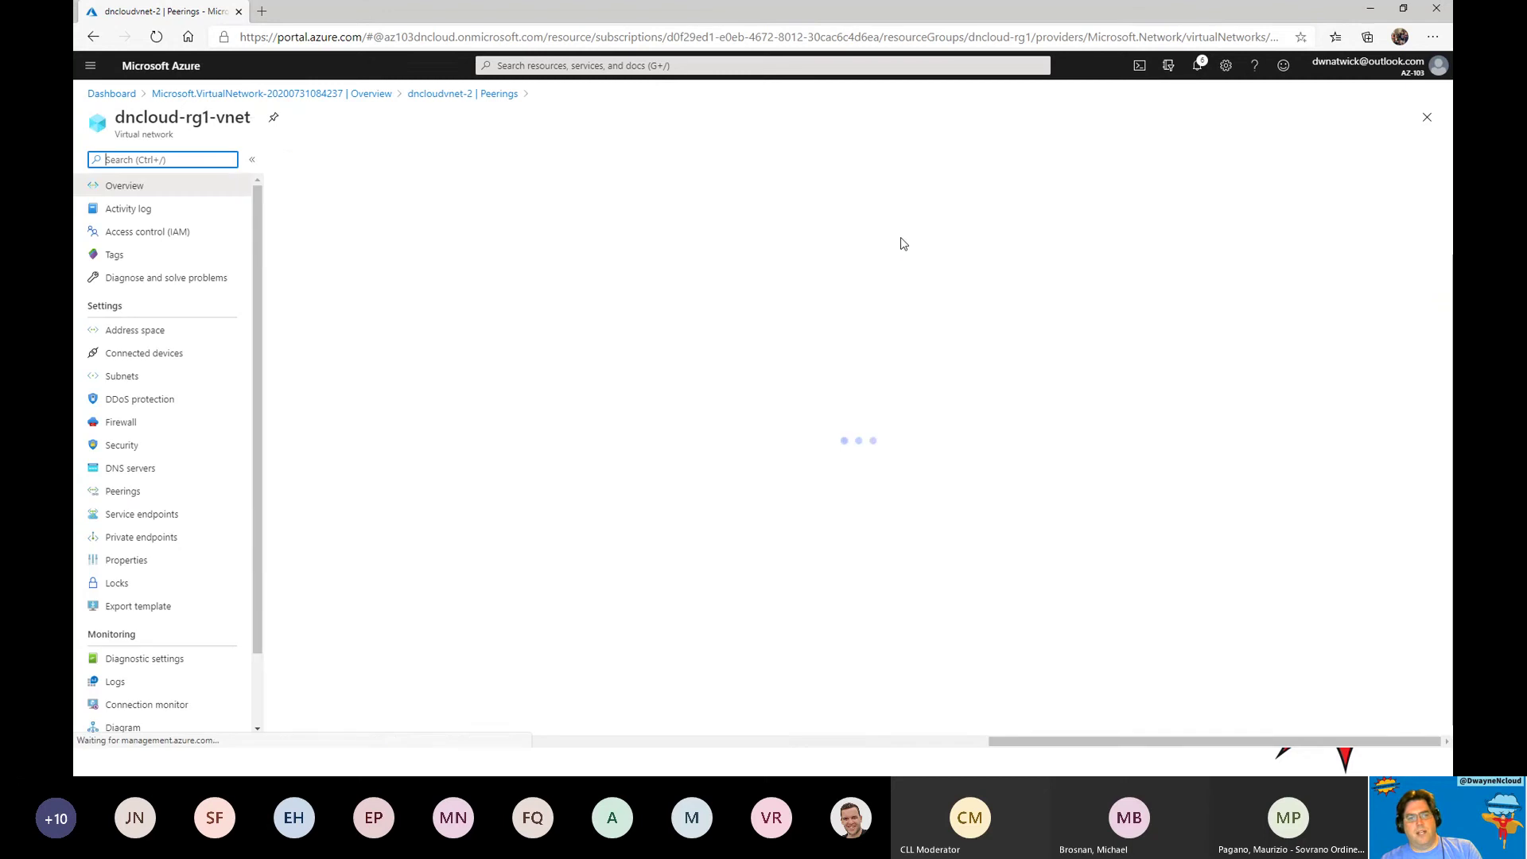
left_click(124, 492)
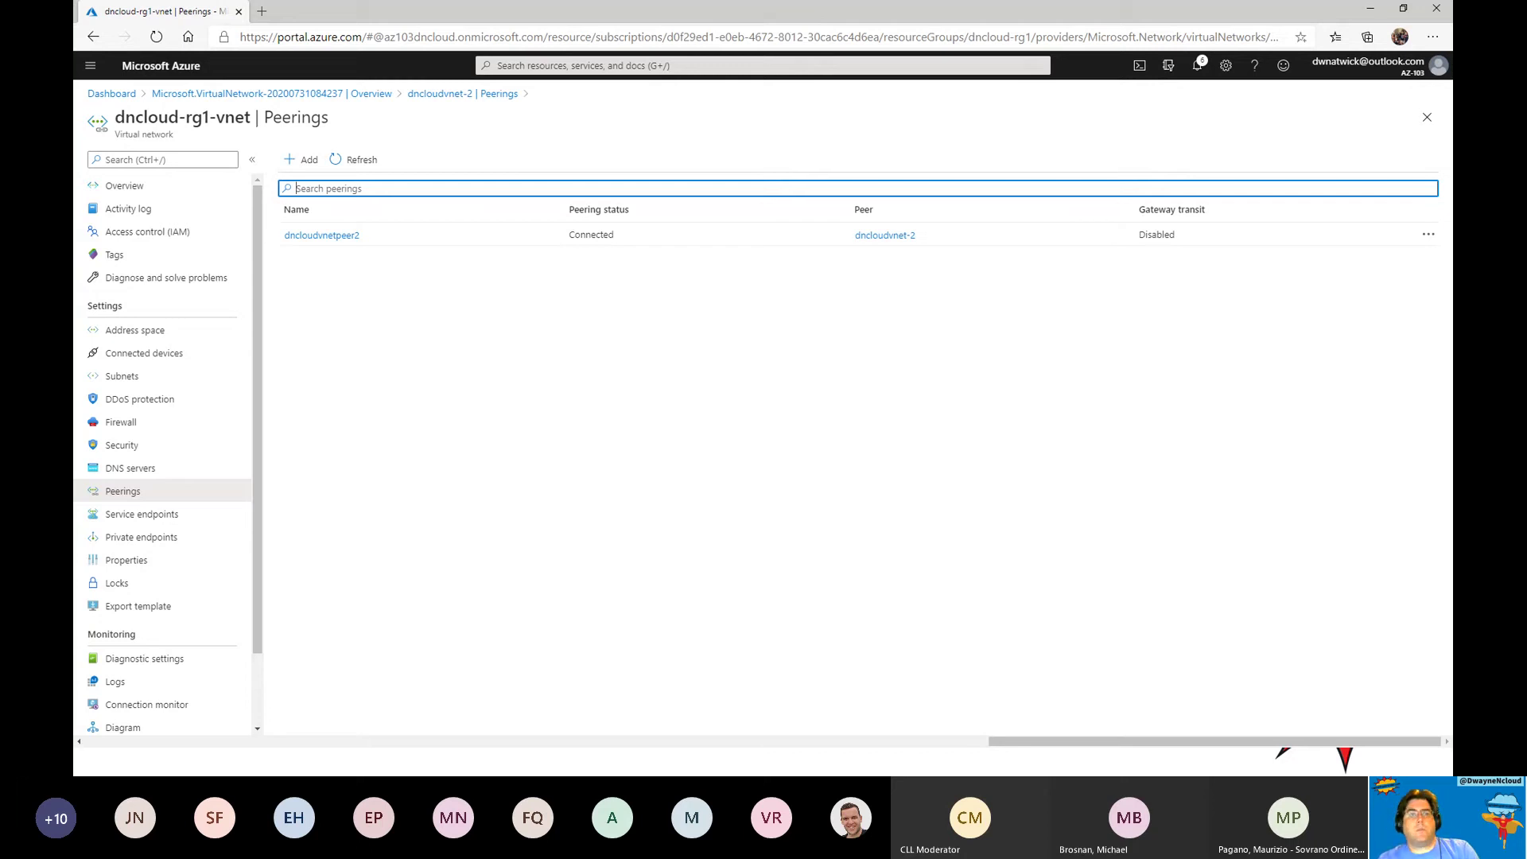
left_click(89, 67)
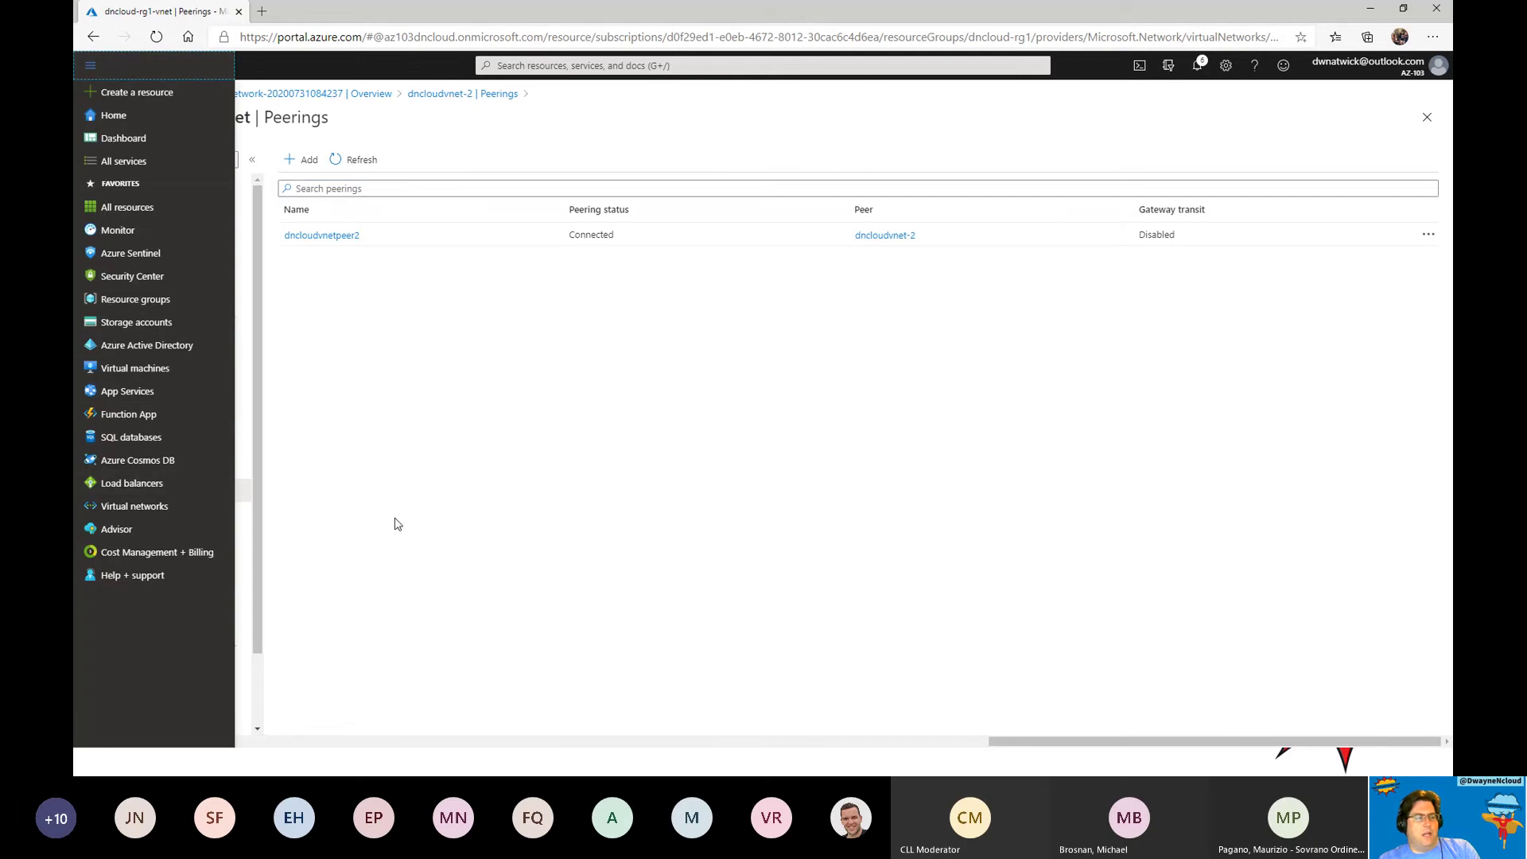
Browse Azure Migrate's Servers add-tool wizard through to Review, then return to My Dashboard.
left_click(585, 64)
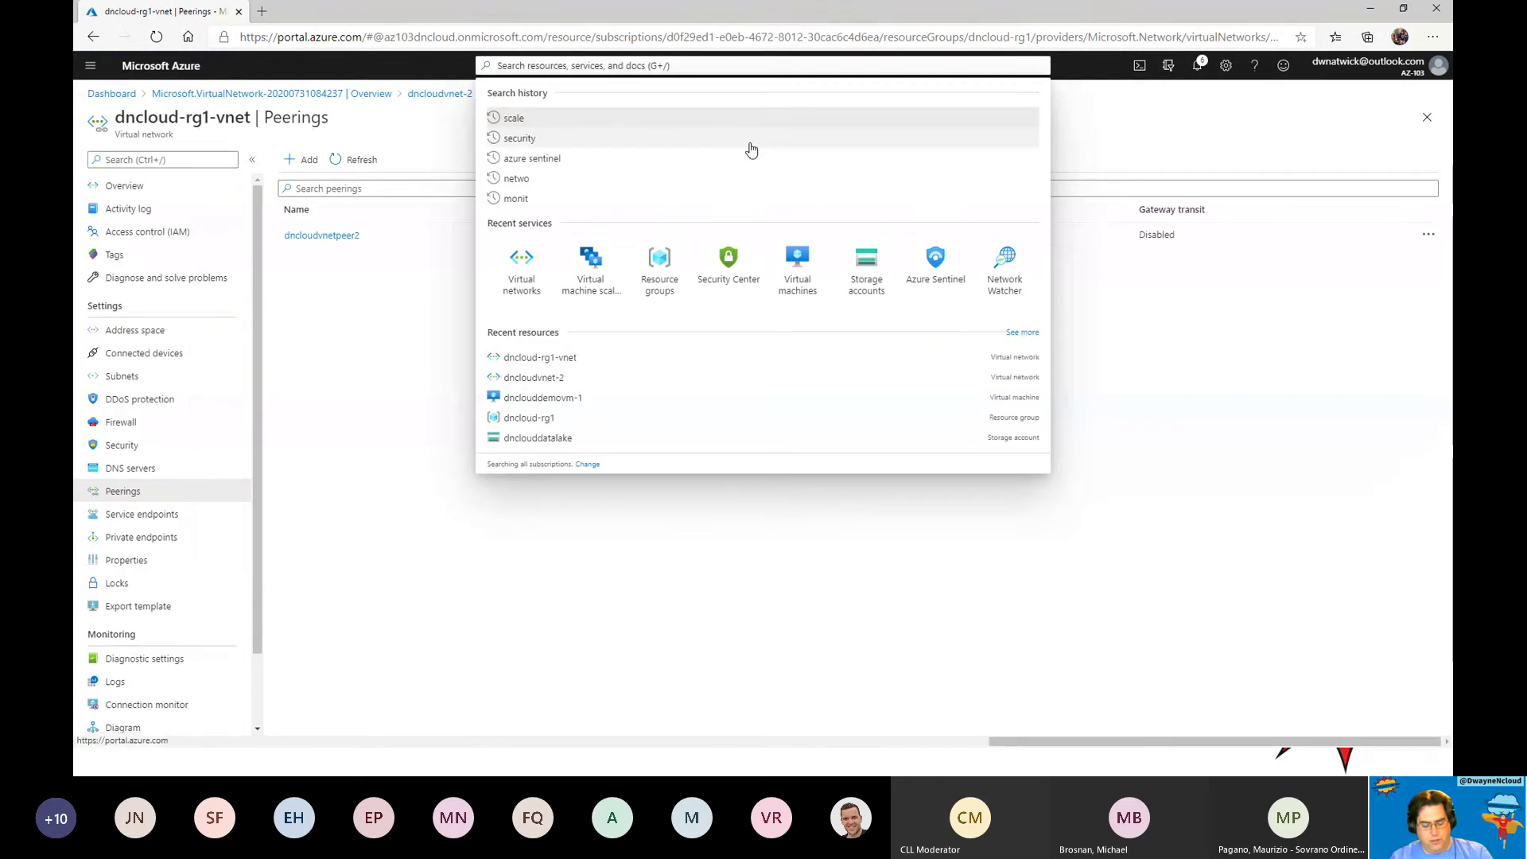
type("azure")
type(" mic")
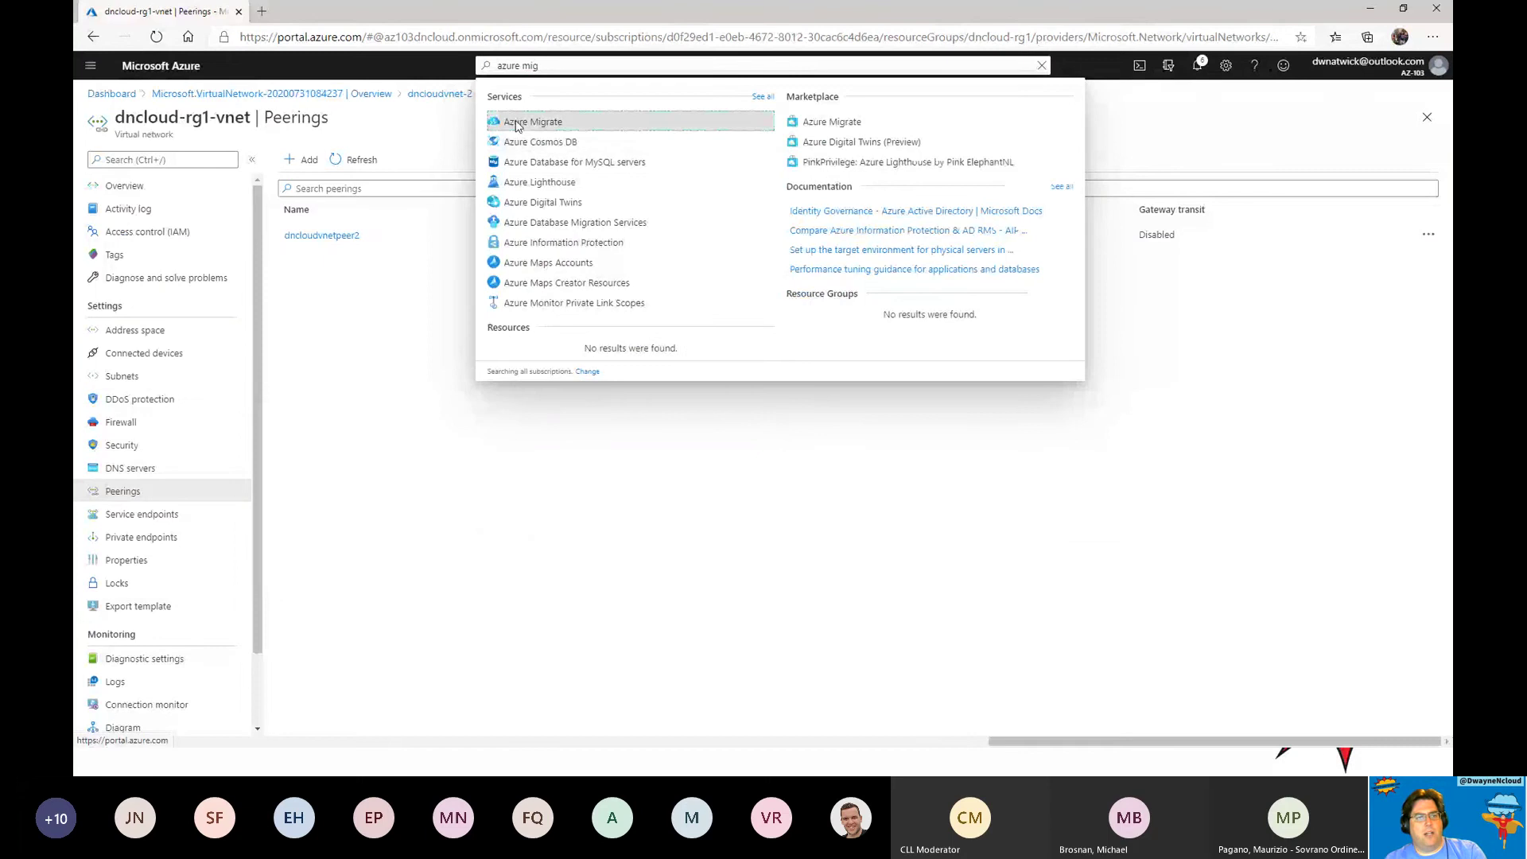
left_click(527, 121)
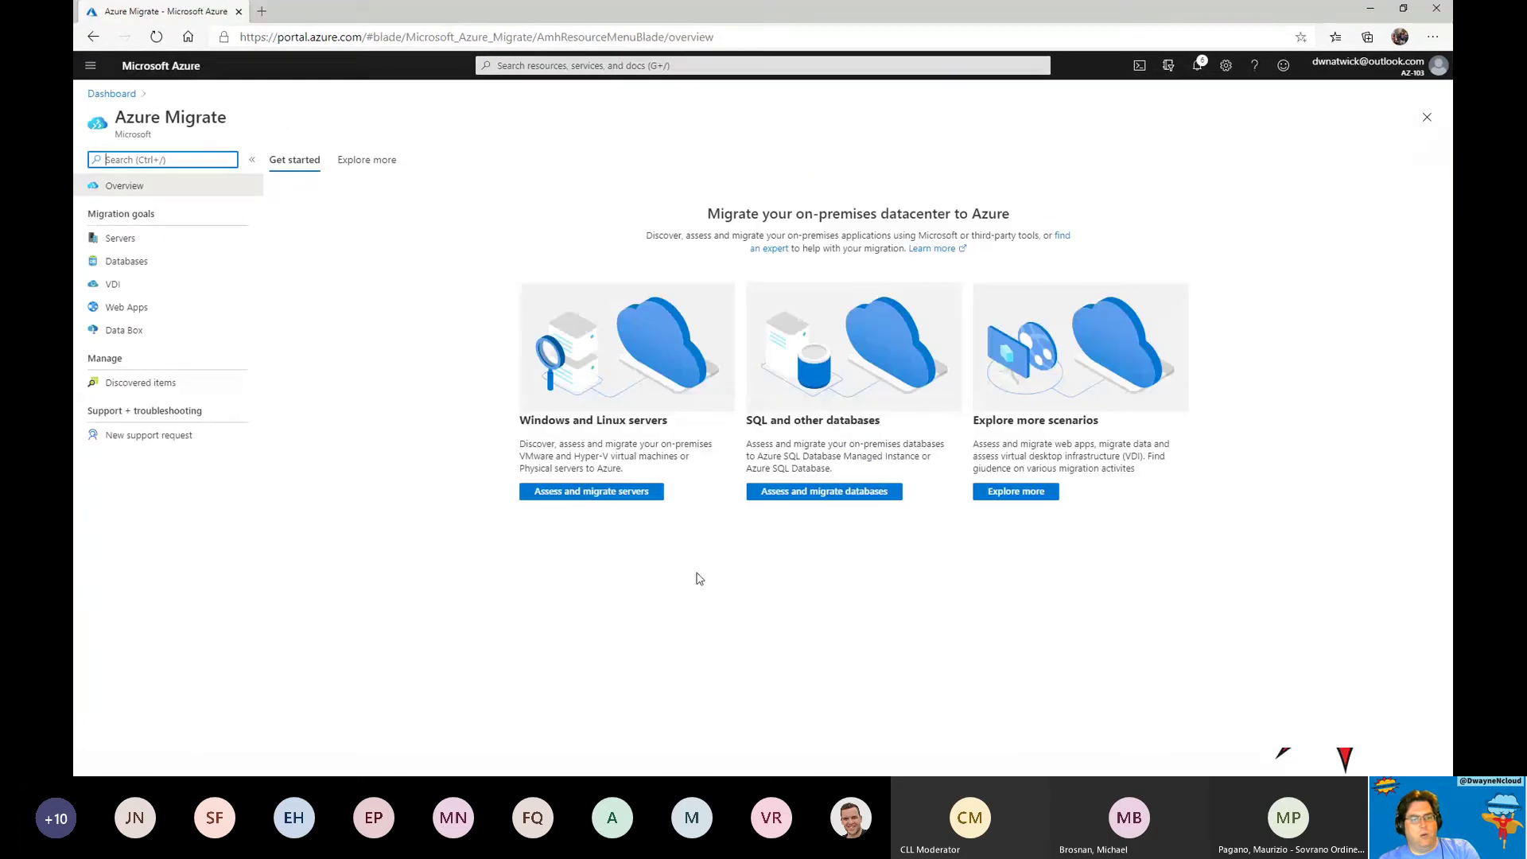
left_click(598, 493)
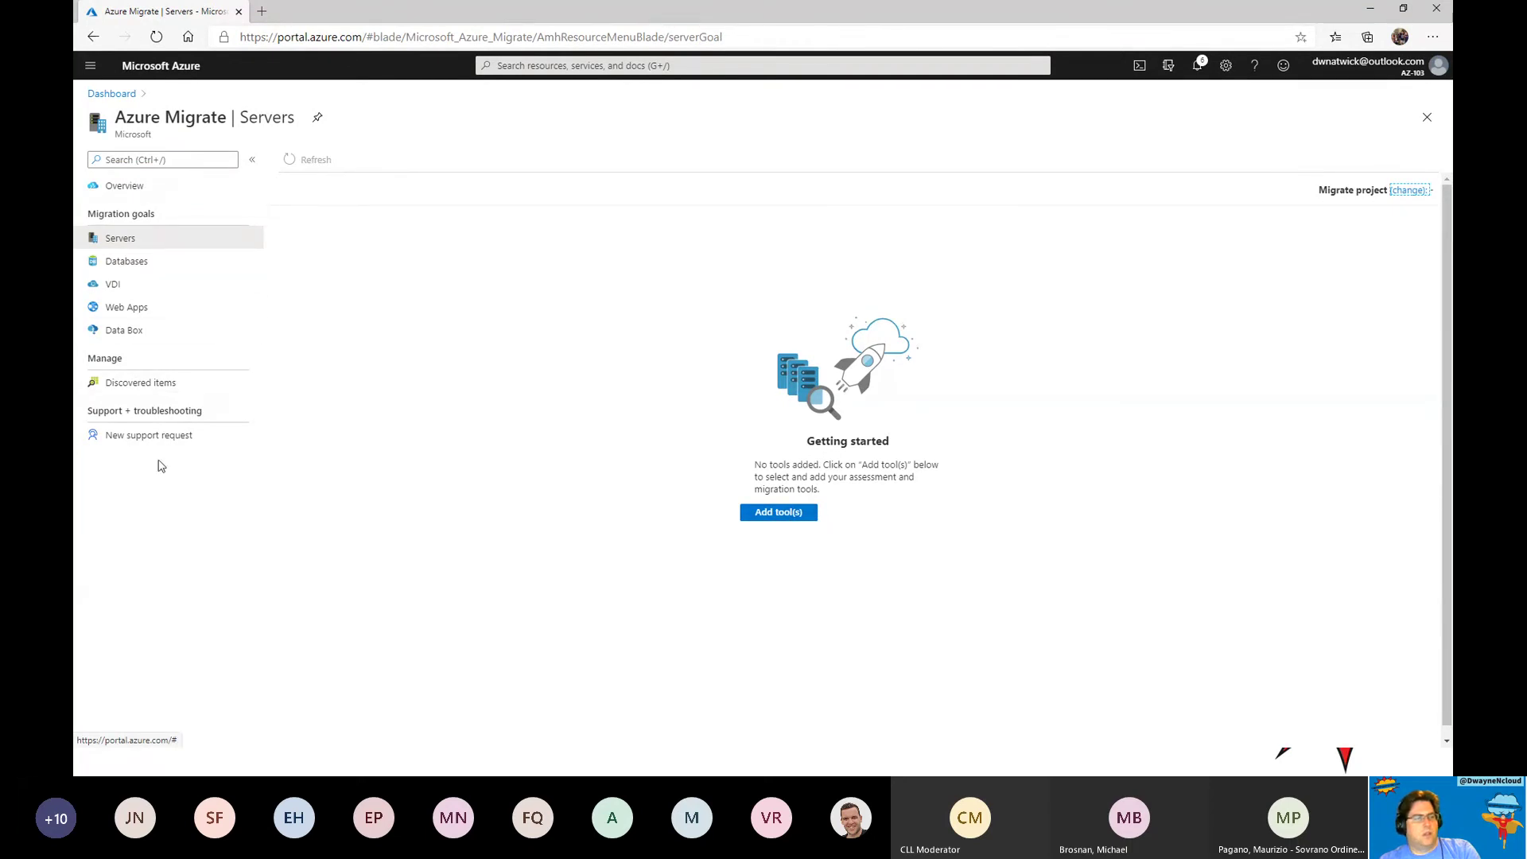
left_click(779, 513)
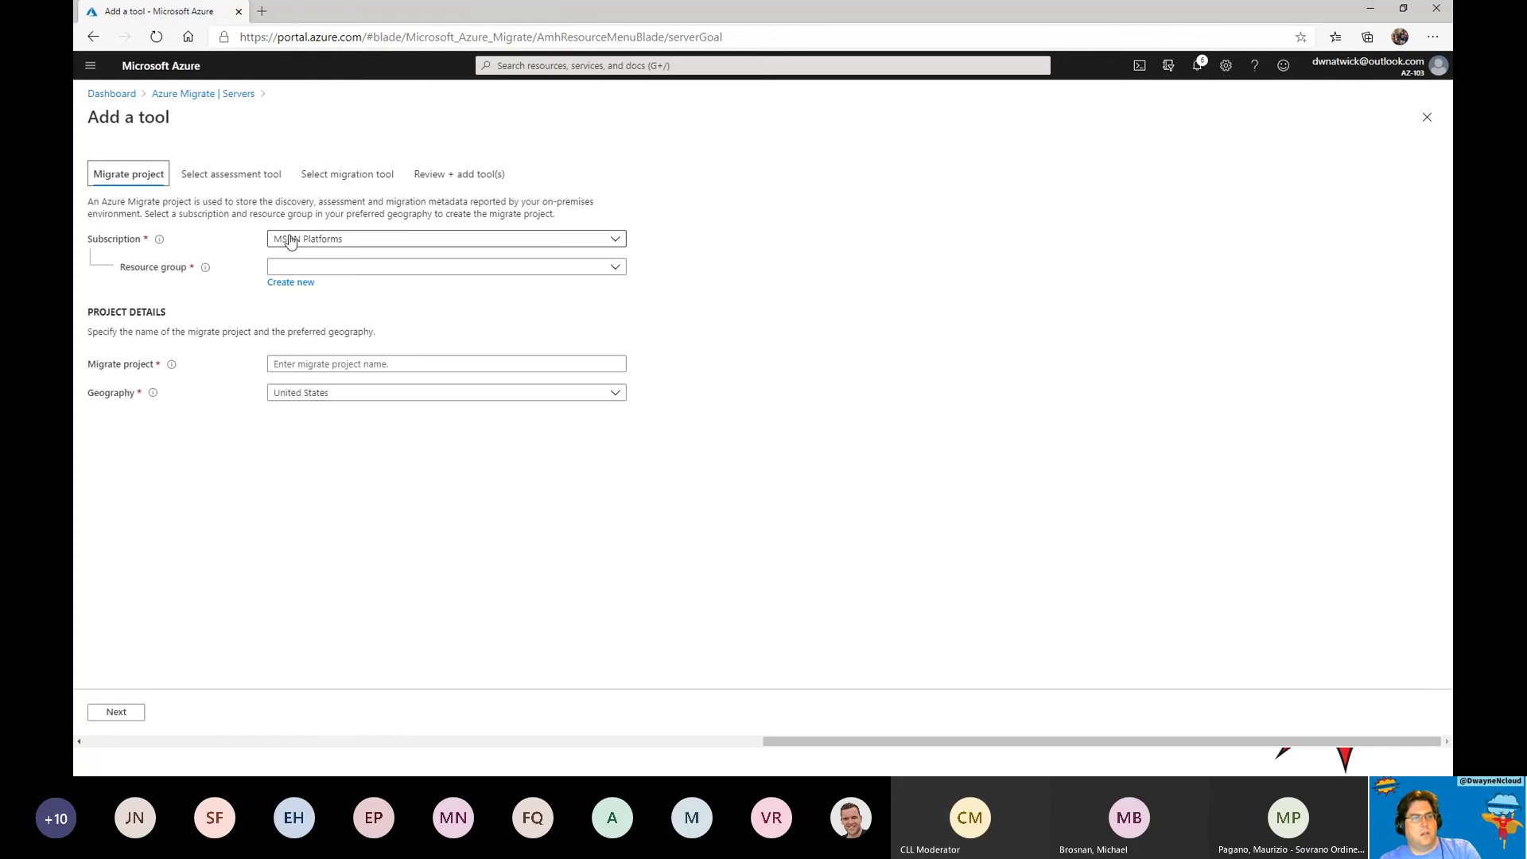
left_click(227, 177)
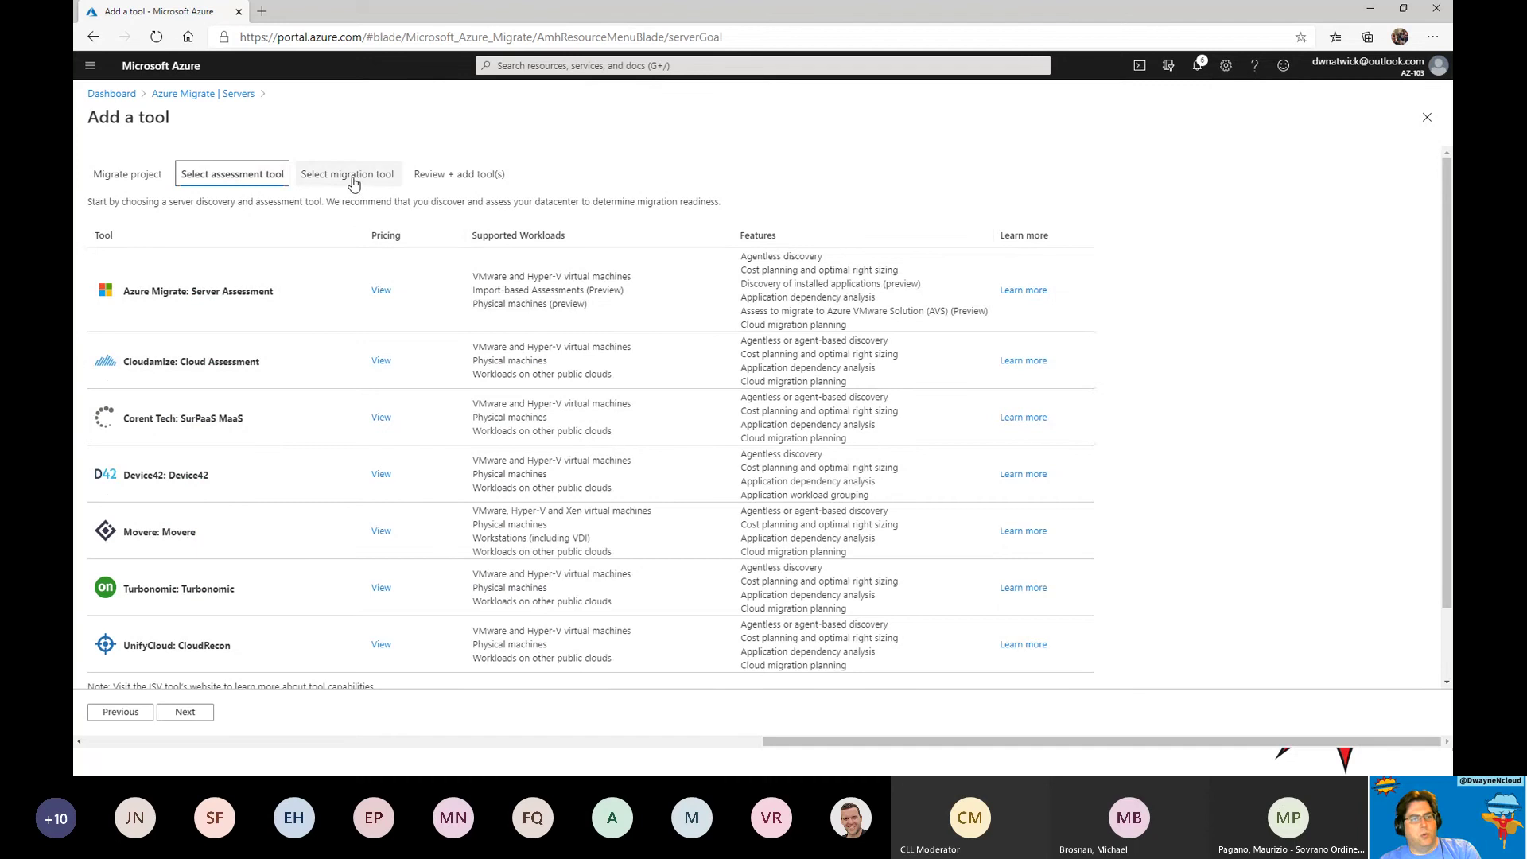
left_click(351, 180)
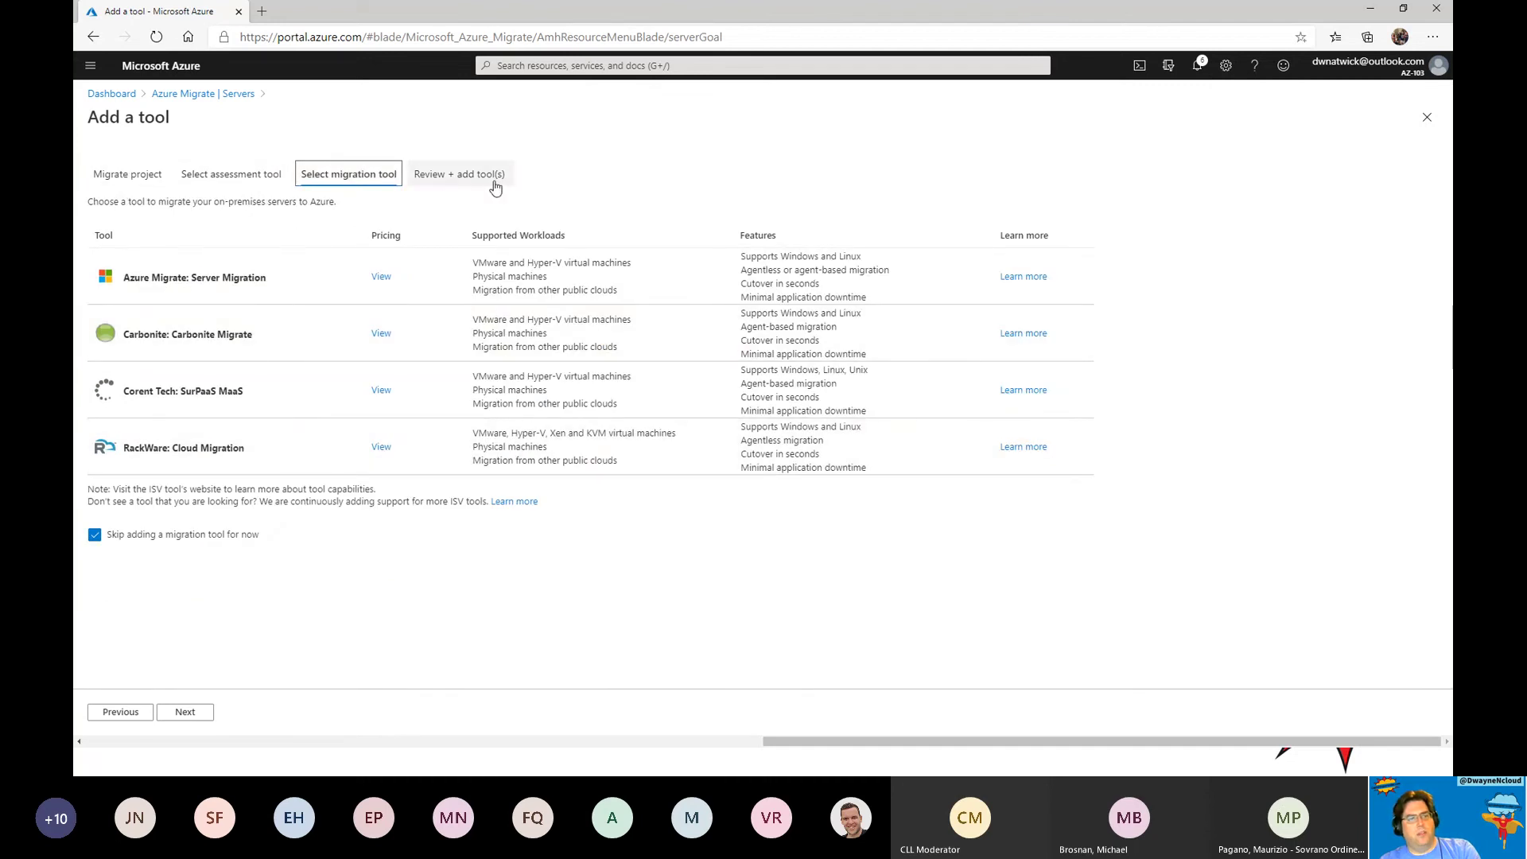
left_click(469, 174)
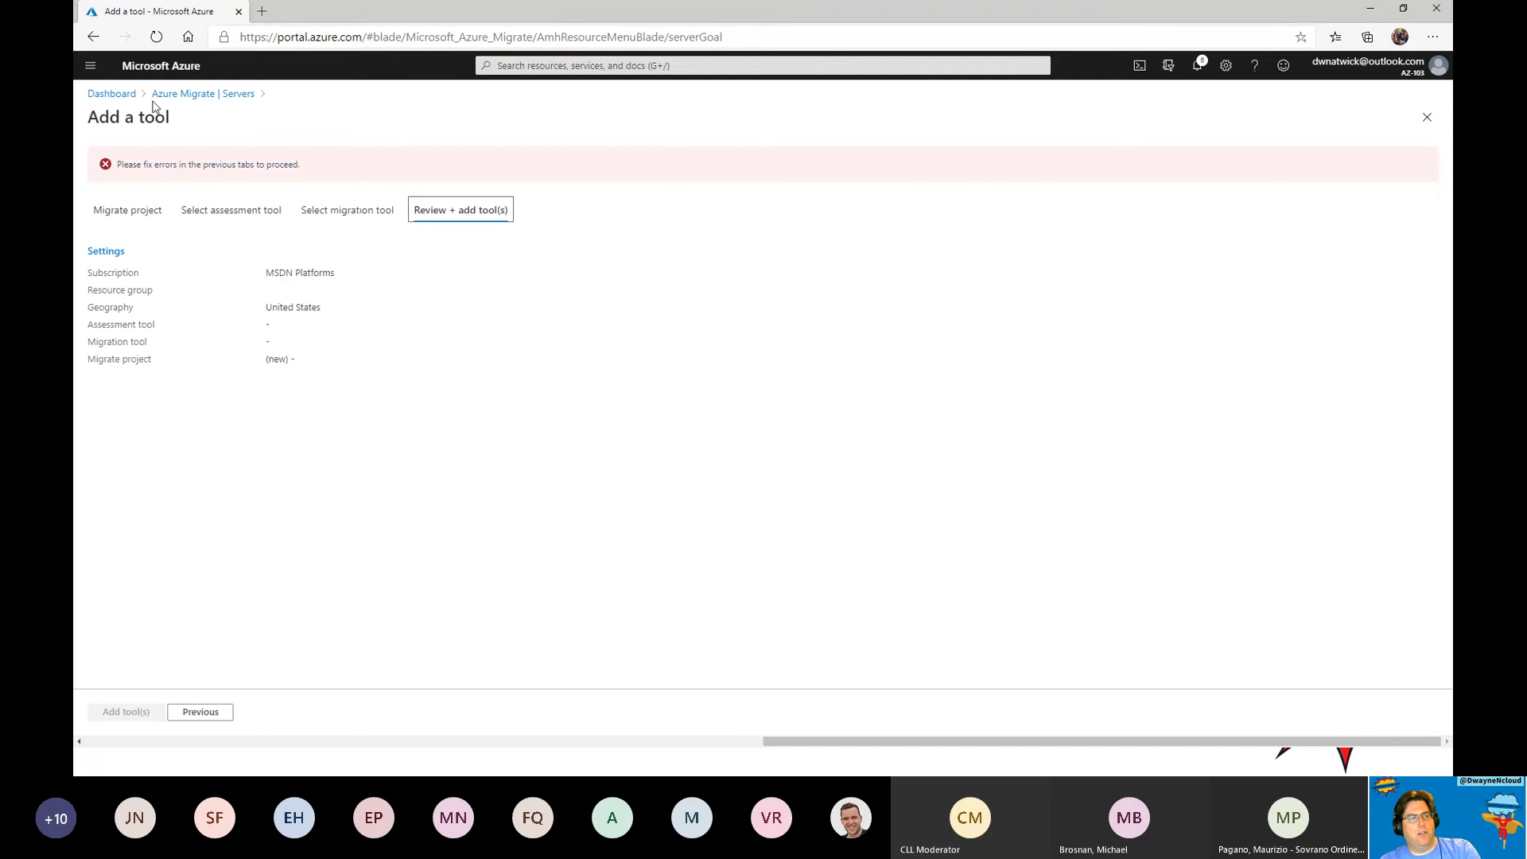
left_click(111, 94)
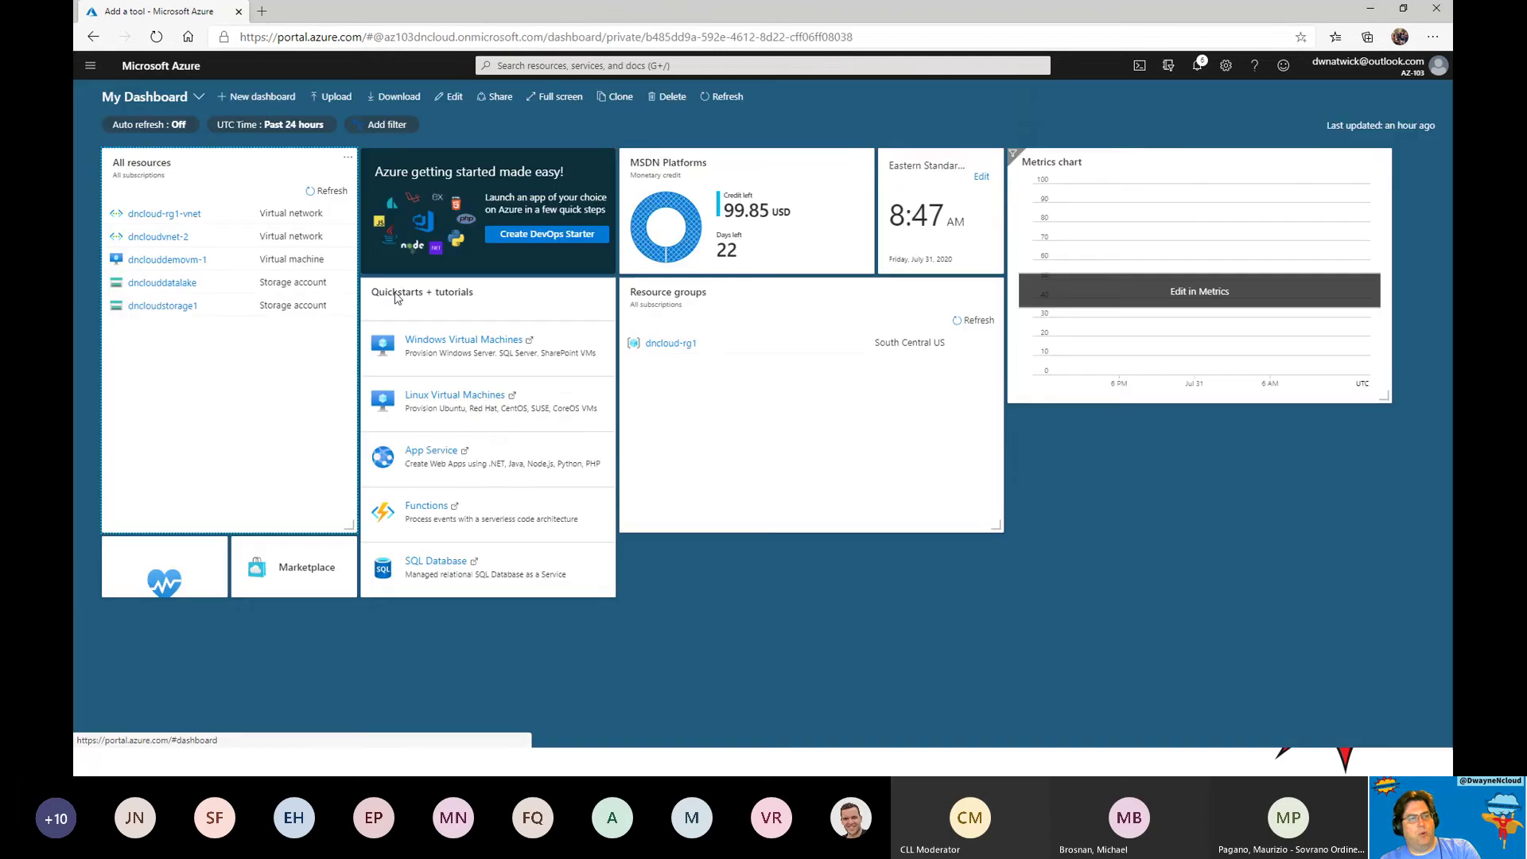
Search 'site recover' and open the Recovery Services vaults list.
left_click(593, 66)
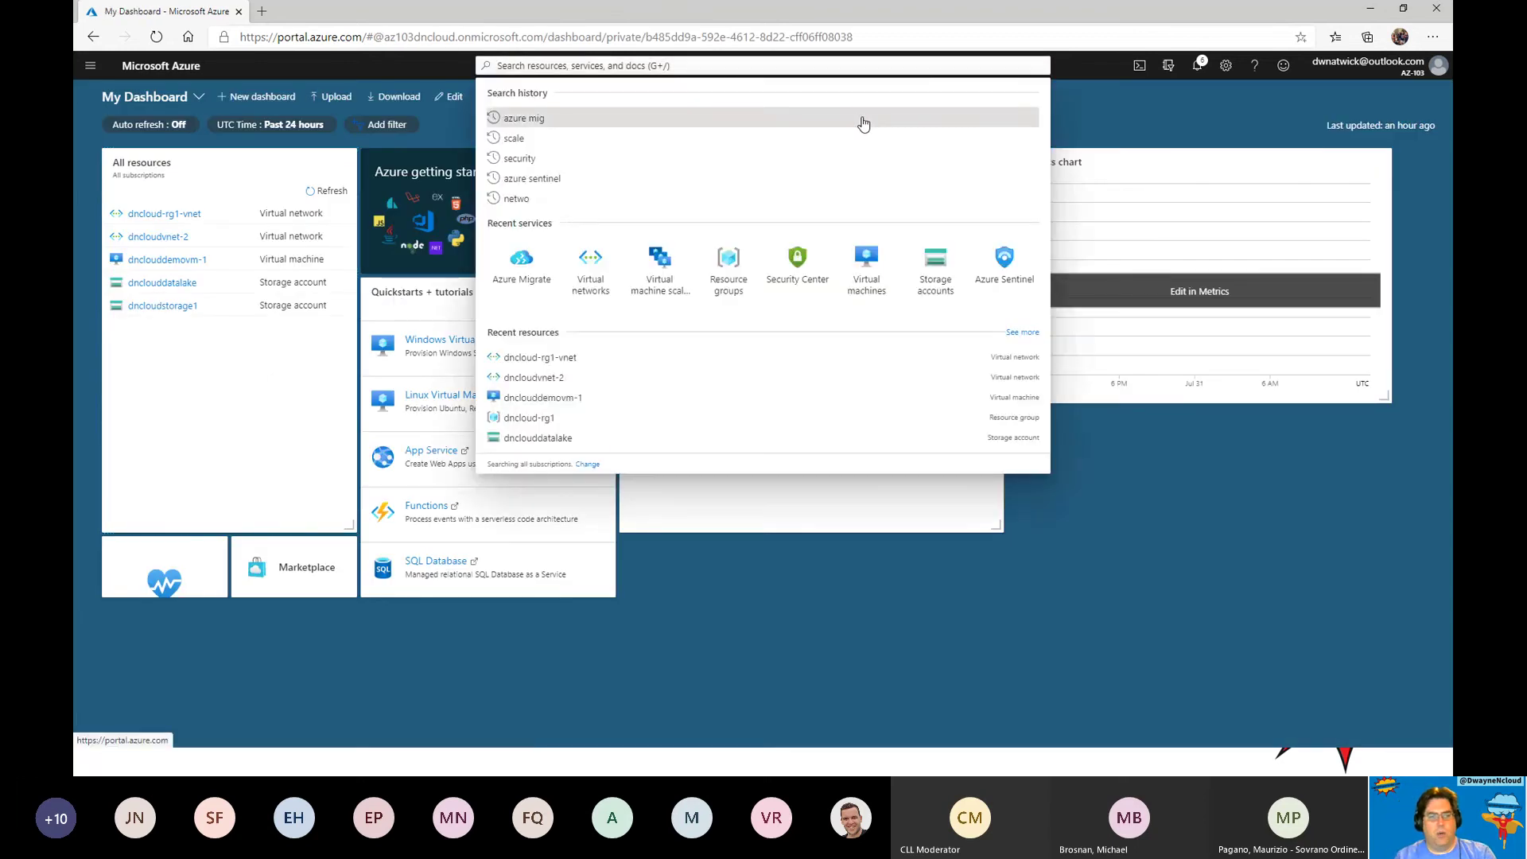
type("site")
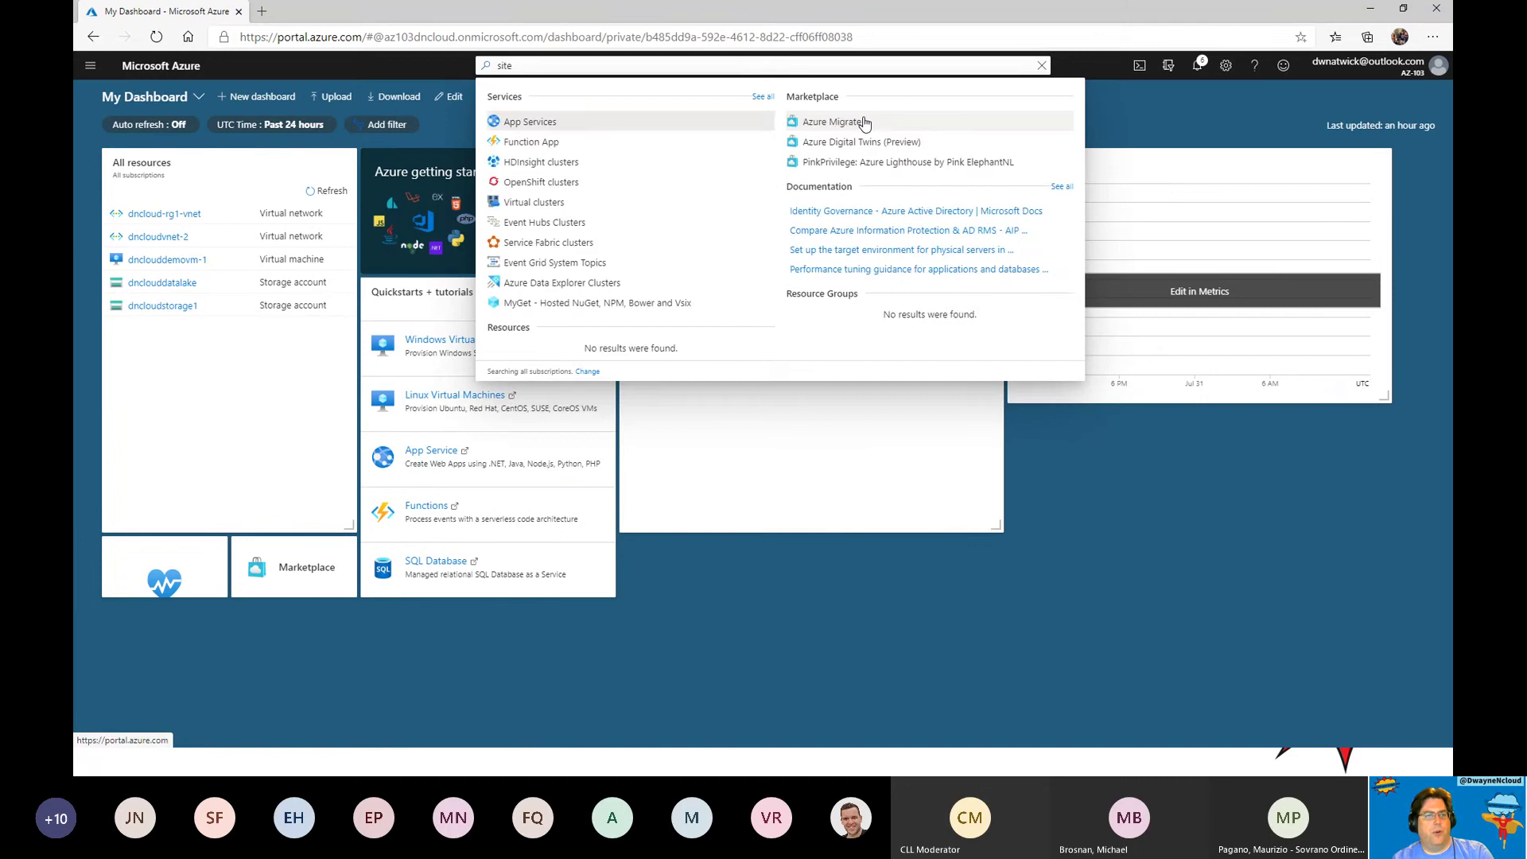
type(" recover")
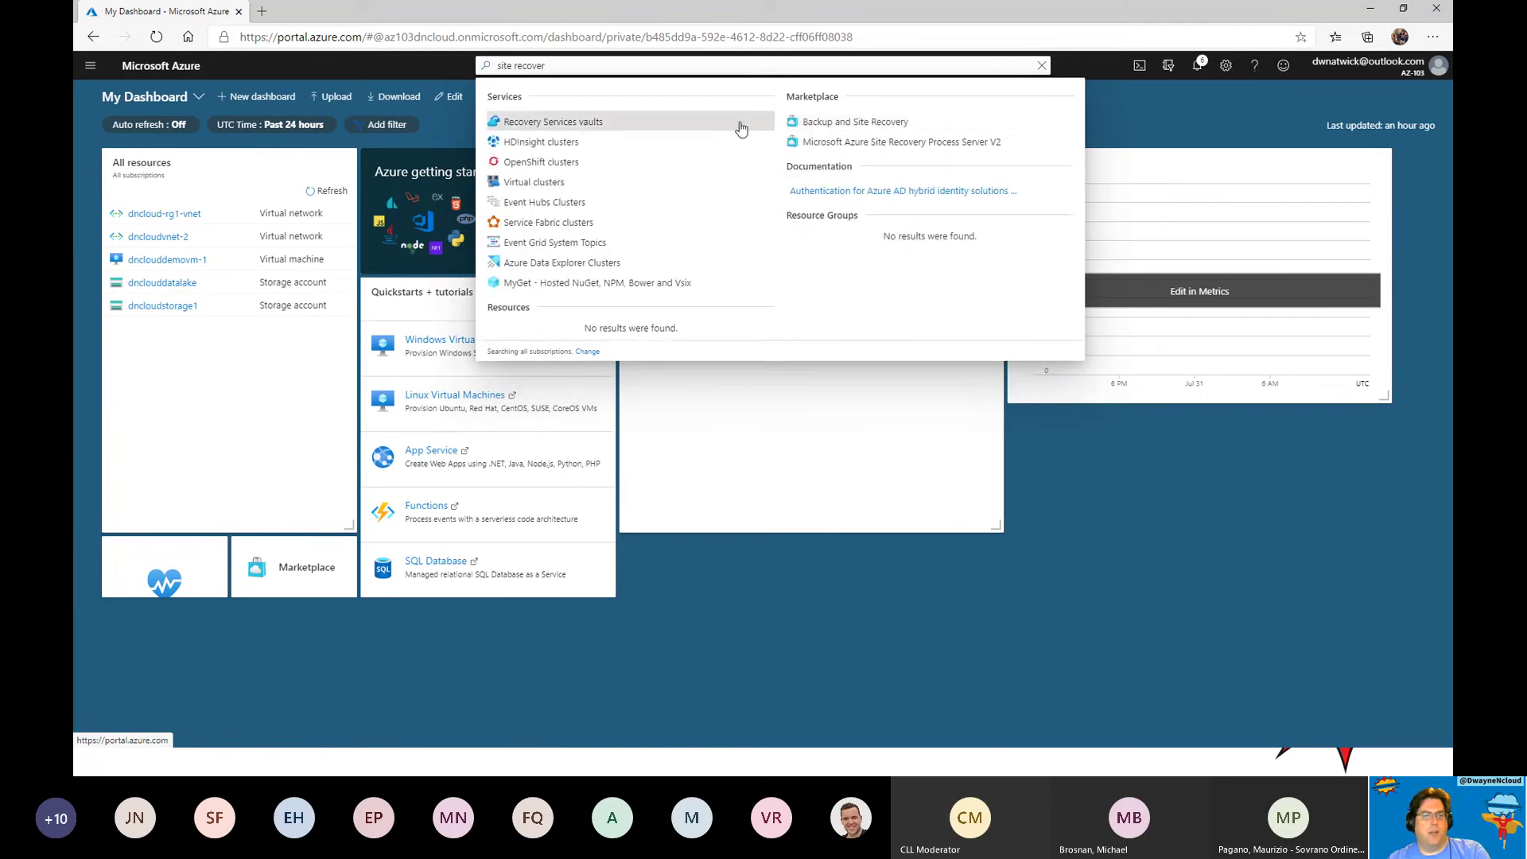
left_click(557, 126)
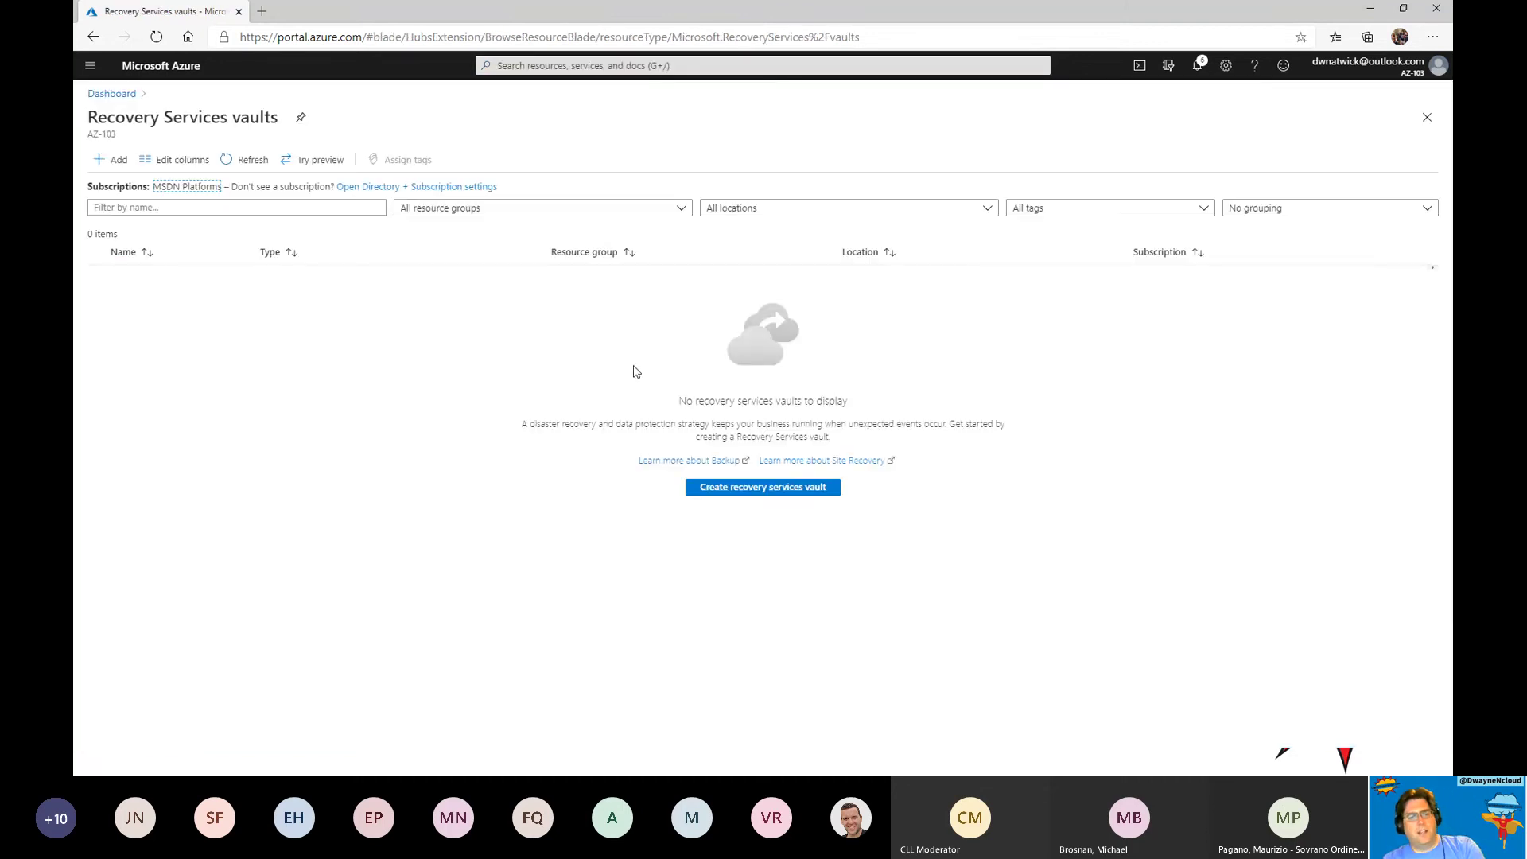
Start a new vault named dncloudrecoveryvault in resource group dncloud-rg1.
left_click(770, 487)
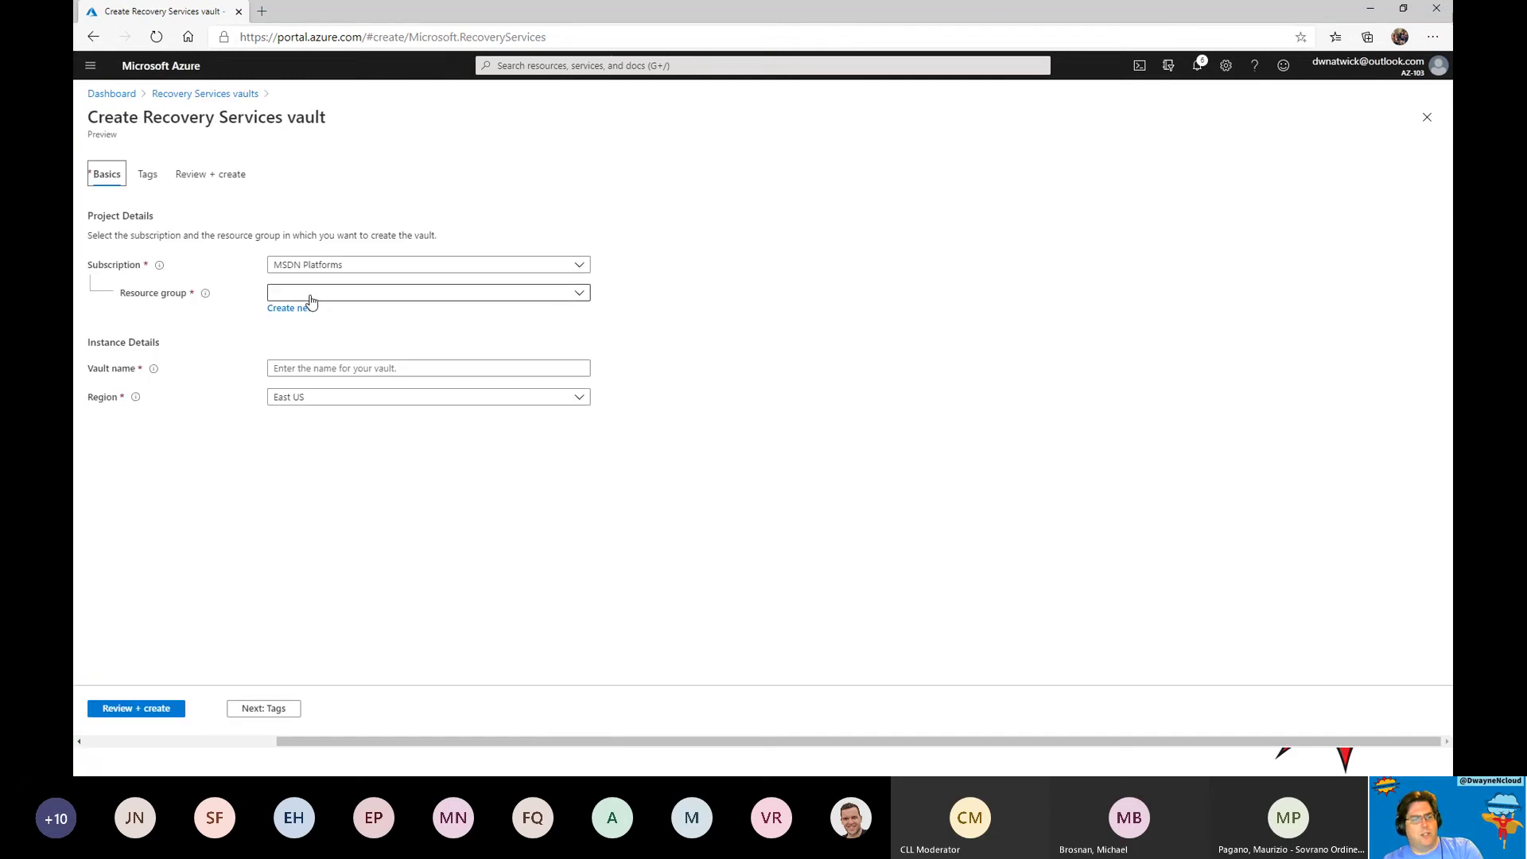
left_click(312, 296)
left_click(377, 366)
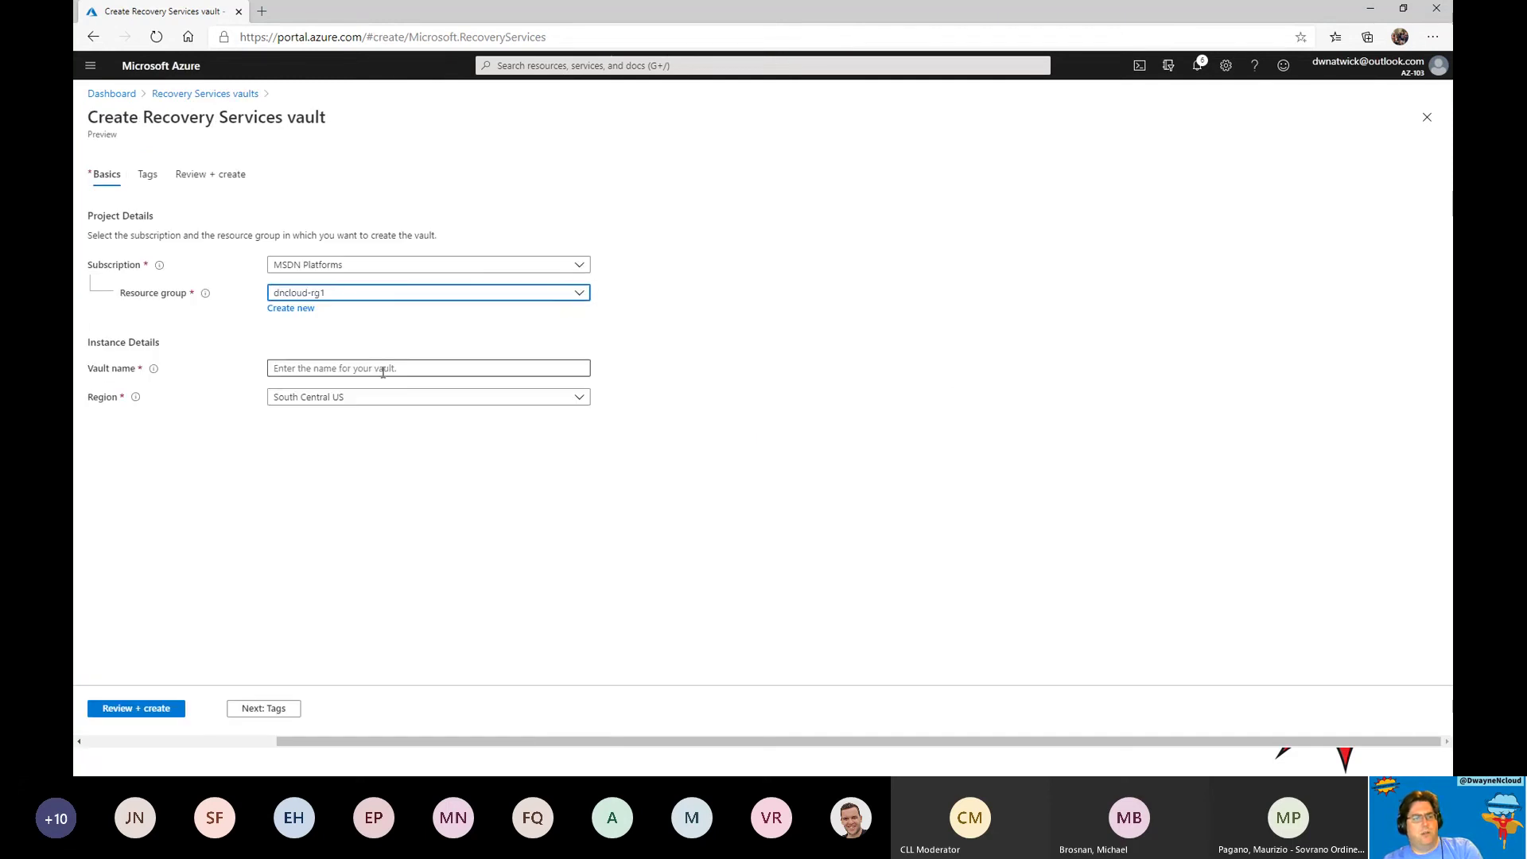
left_click(383, 371)
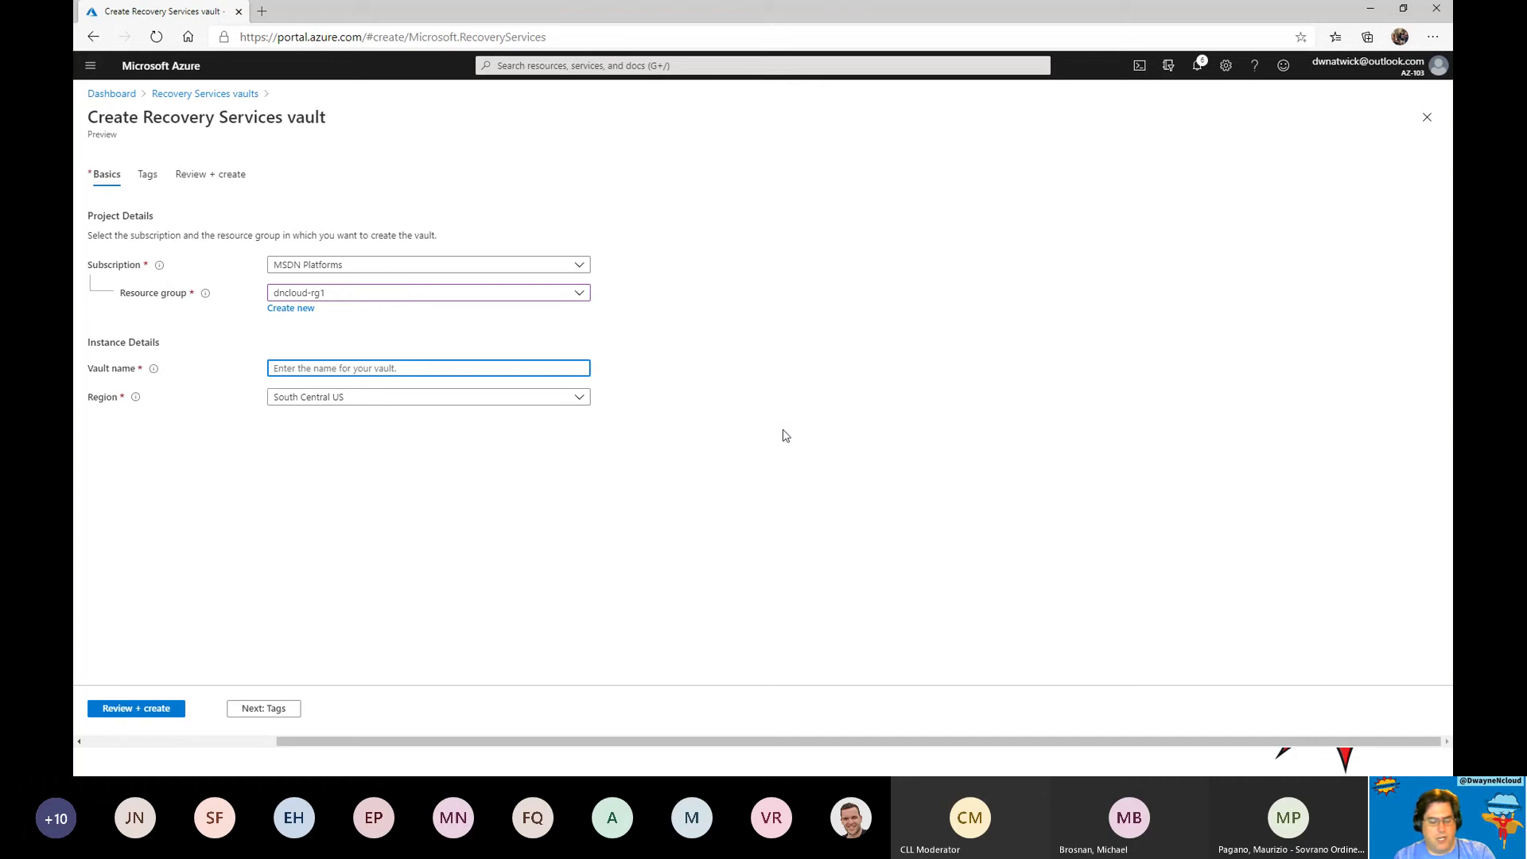
type("dncloudrecoveryvault")
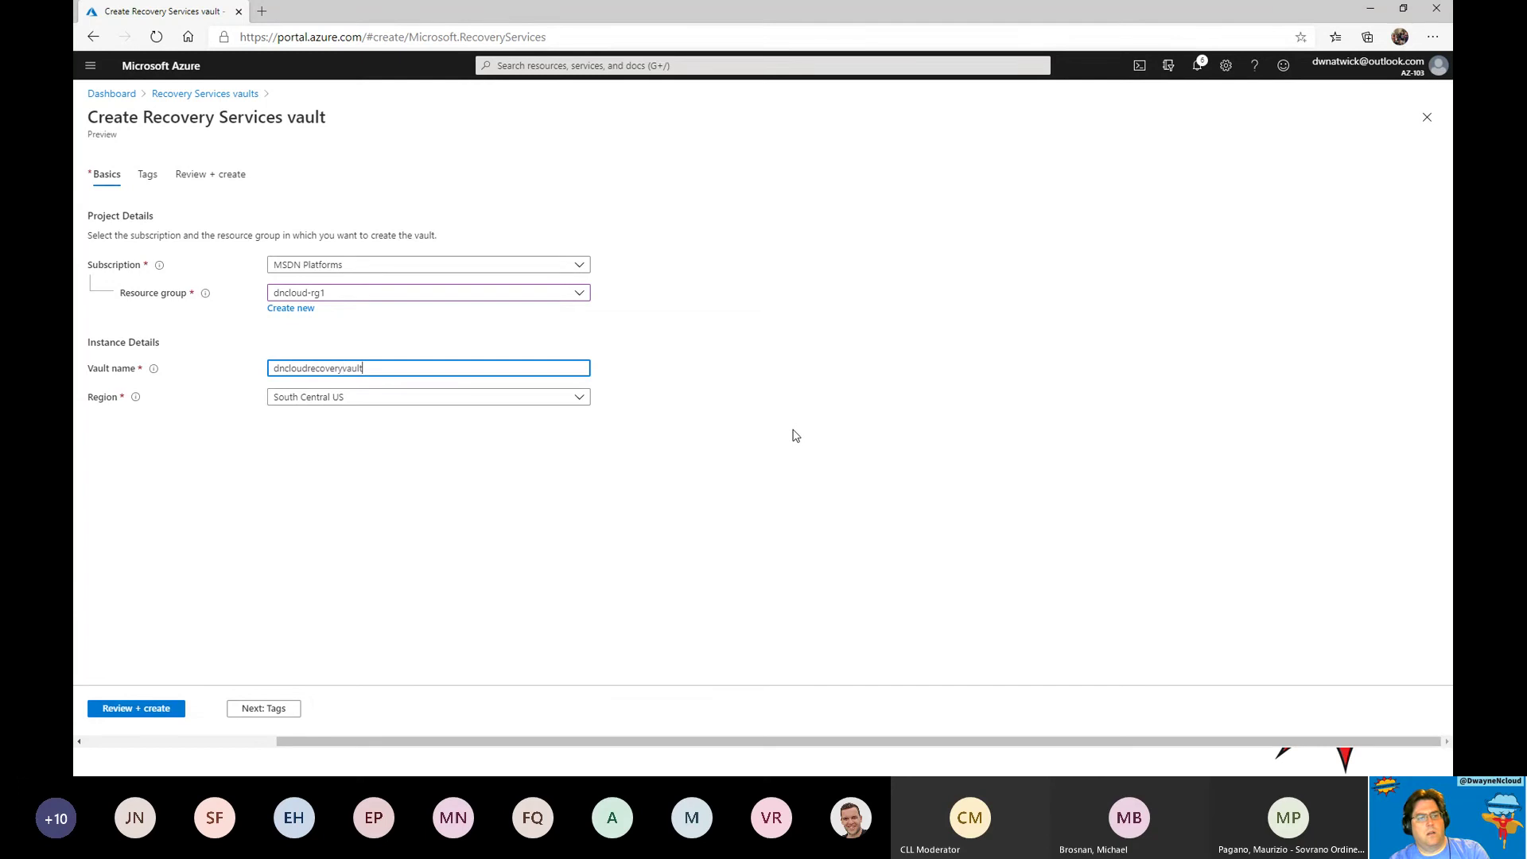
Place the vault in North Central US, review, and create it.
left_click(402, 400)
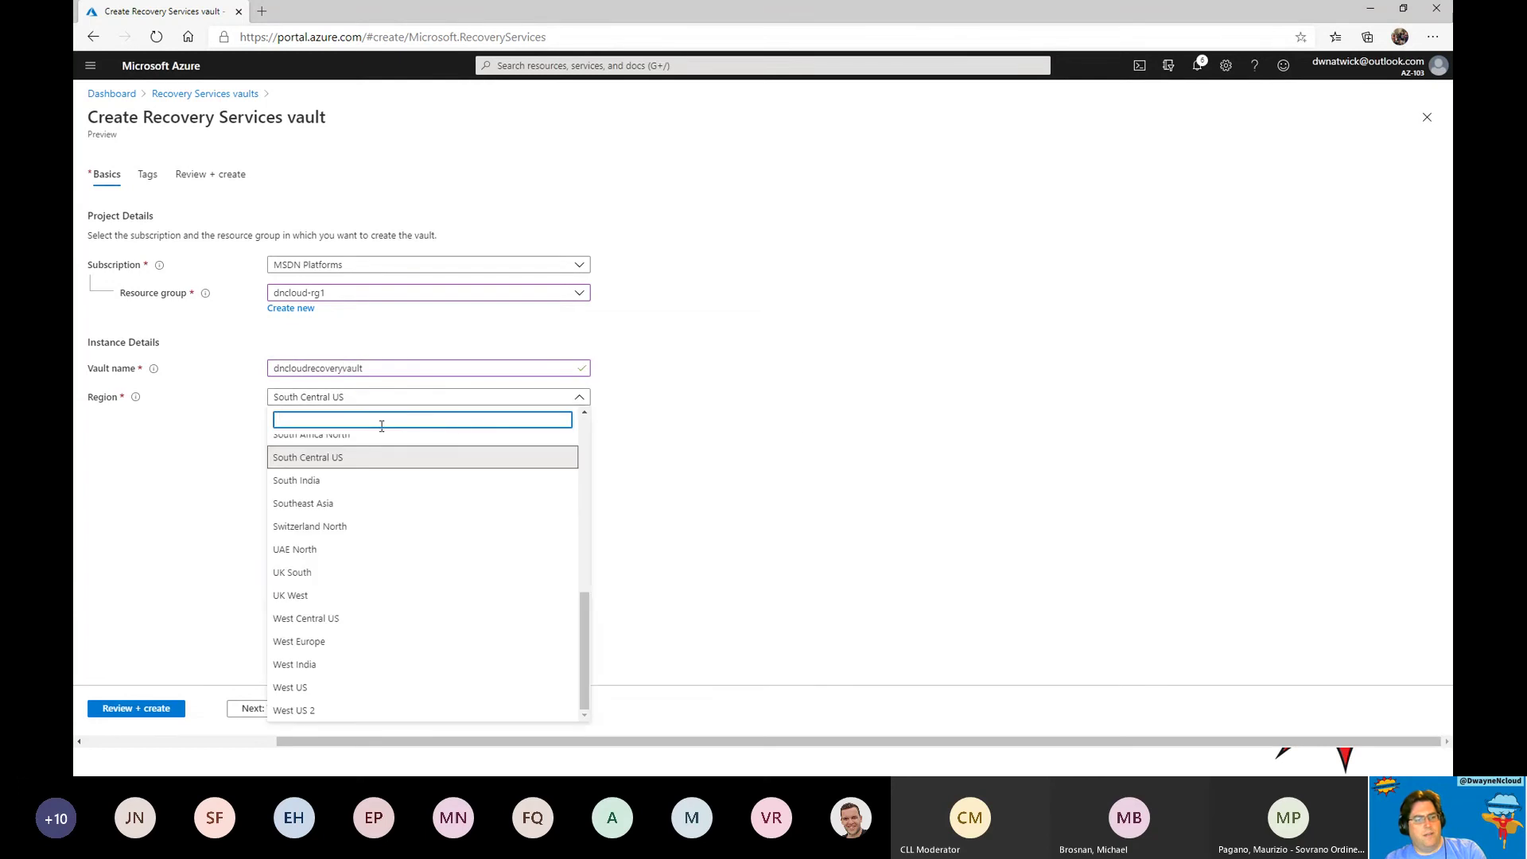
scroll(370, 604, "up", 2)
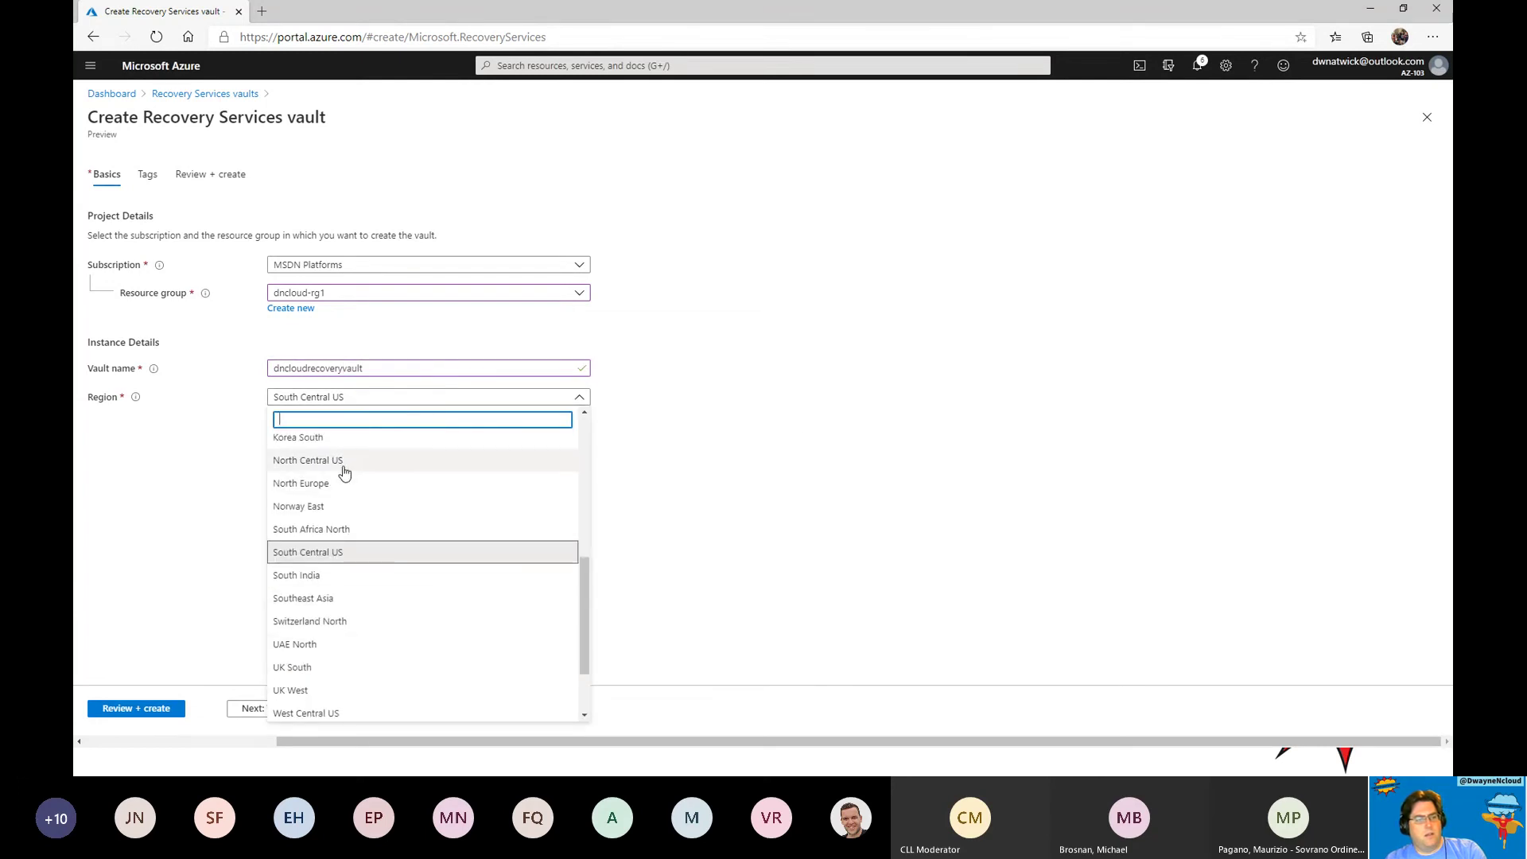
left_click(344, 471)
left_click(141, 709)
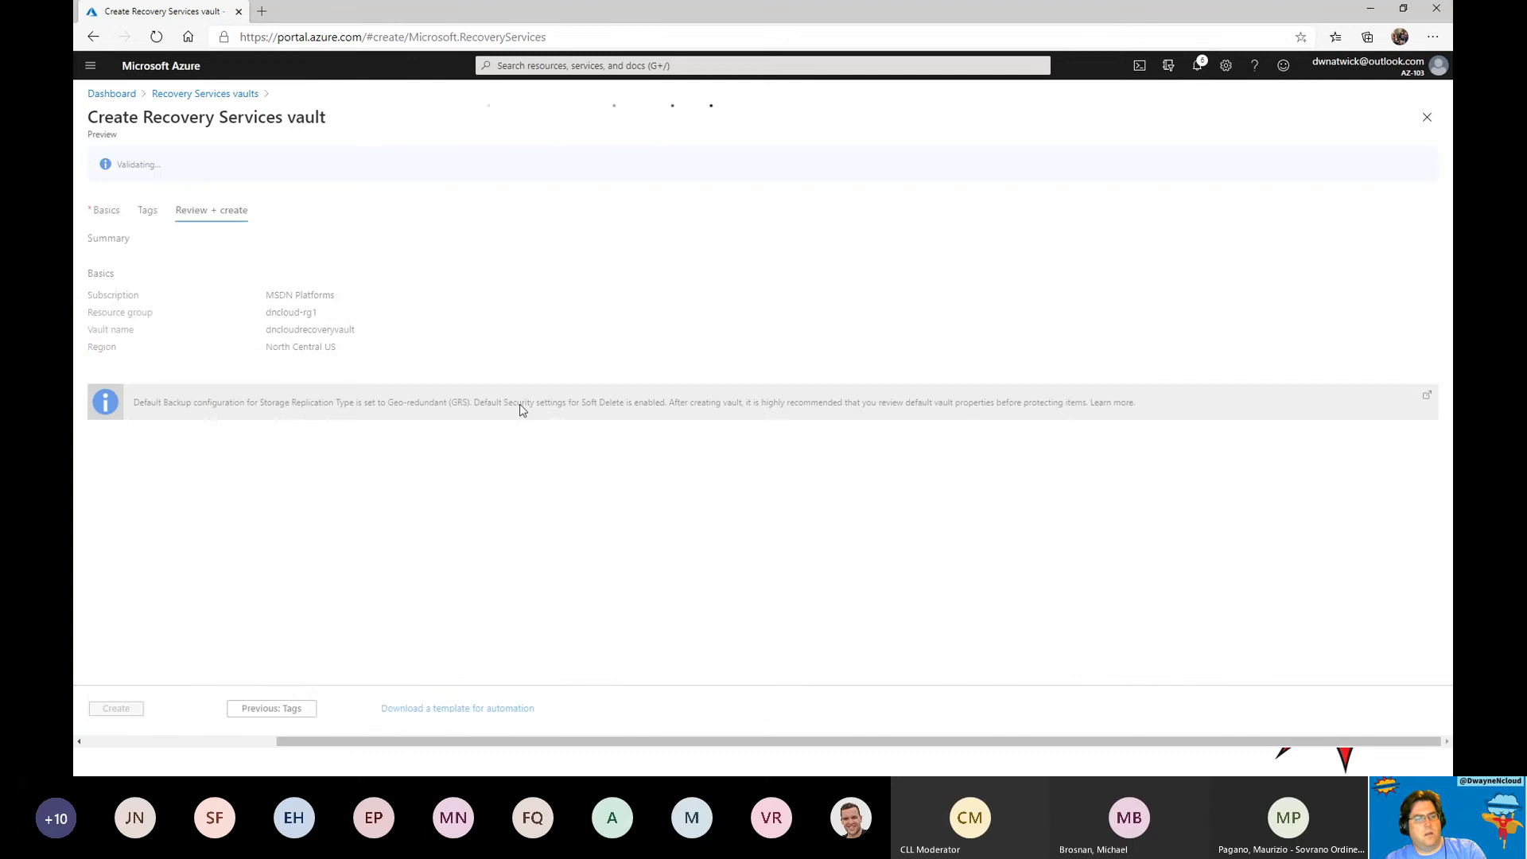
left_click(127, 707)
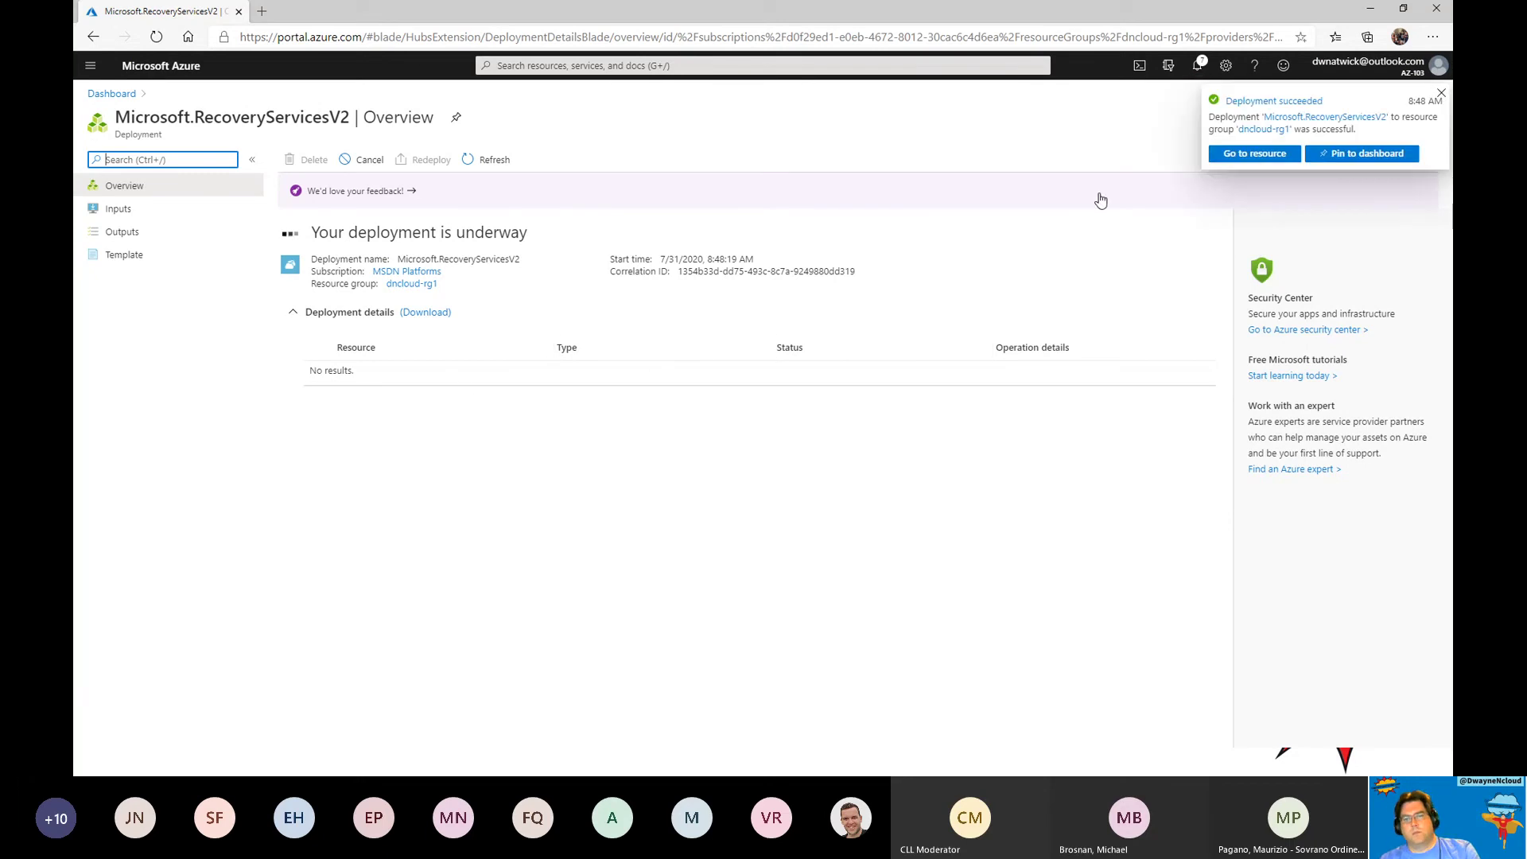
Open dncloudrecoveryvault's Site Recovery page, discarding an application replication that was started.
left_click(1245, 153)
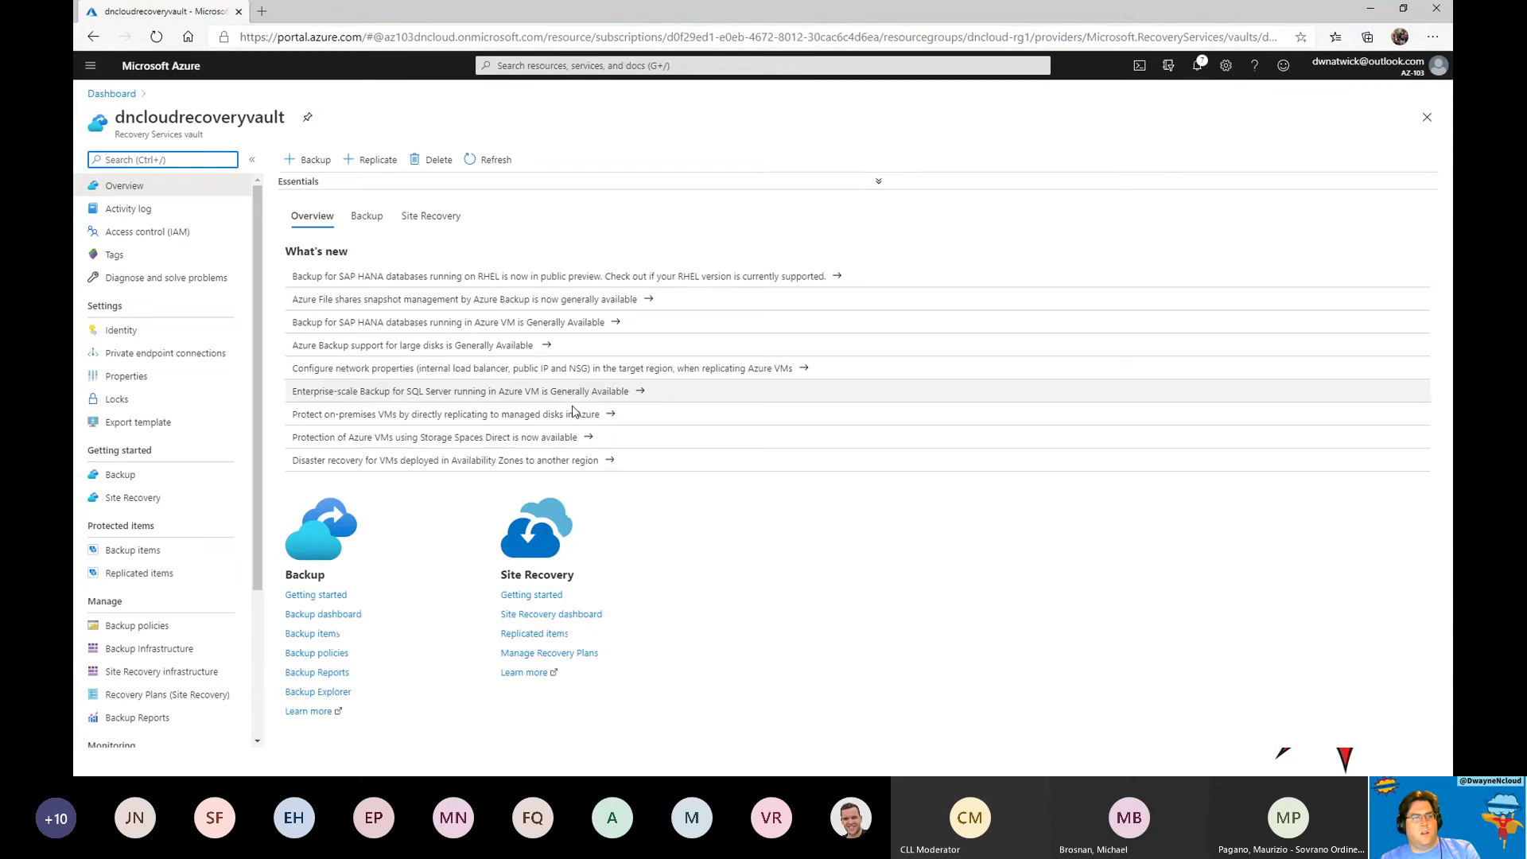
left_click(532, 630)
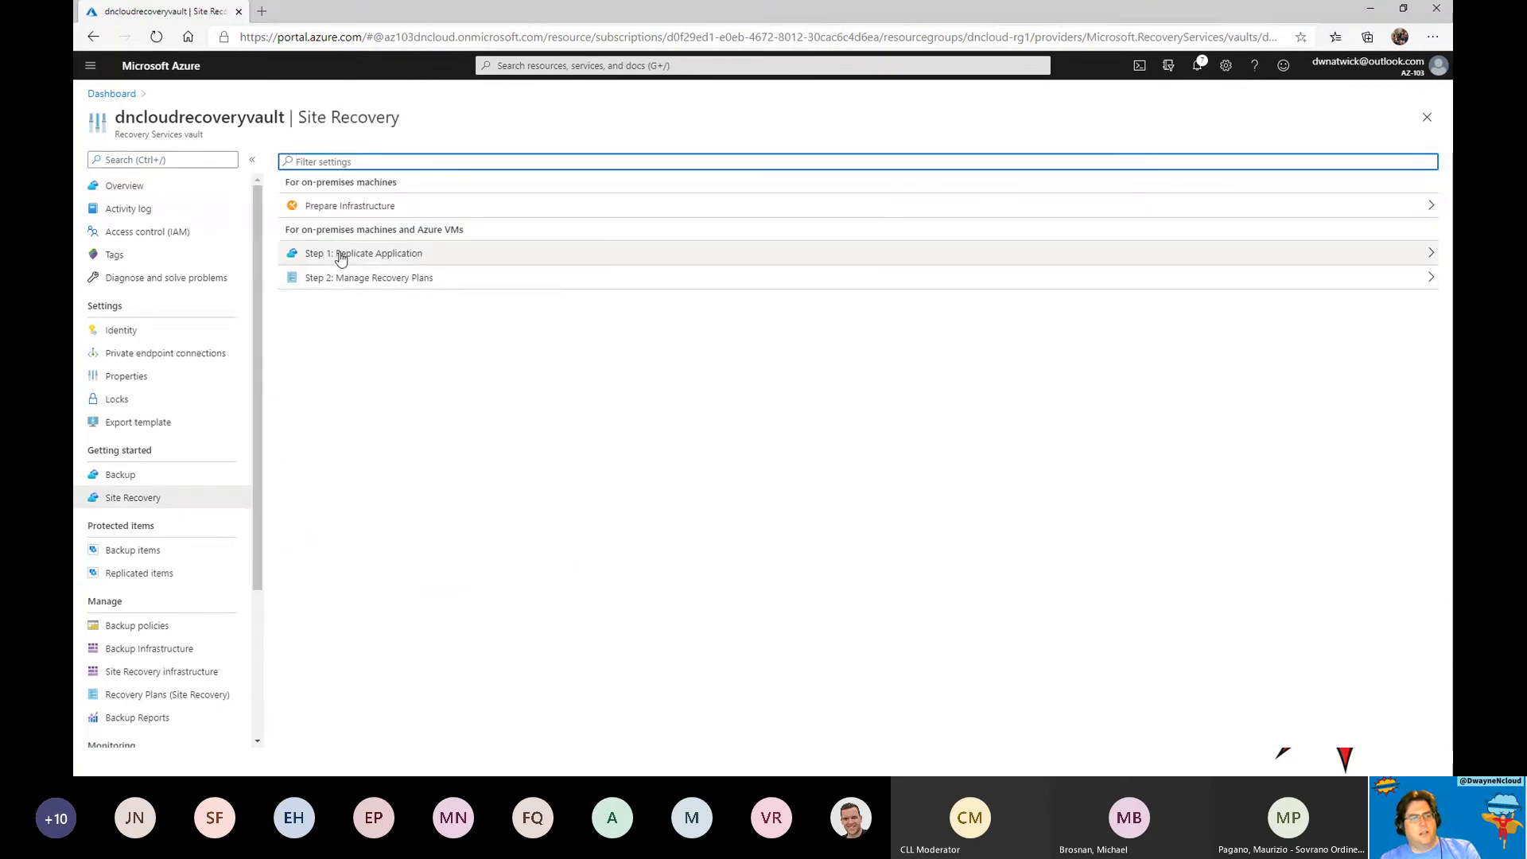
left_click(385, 255)
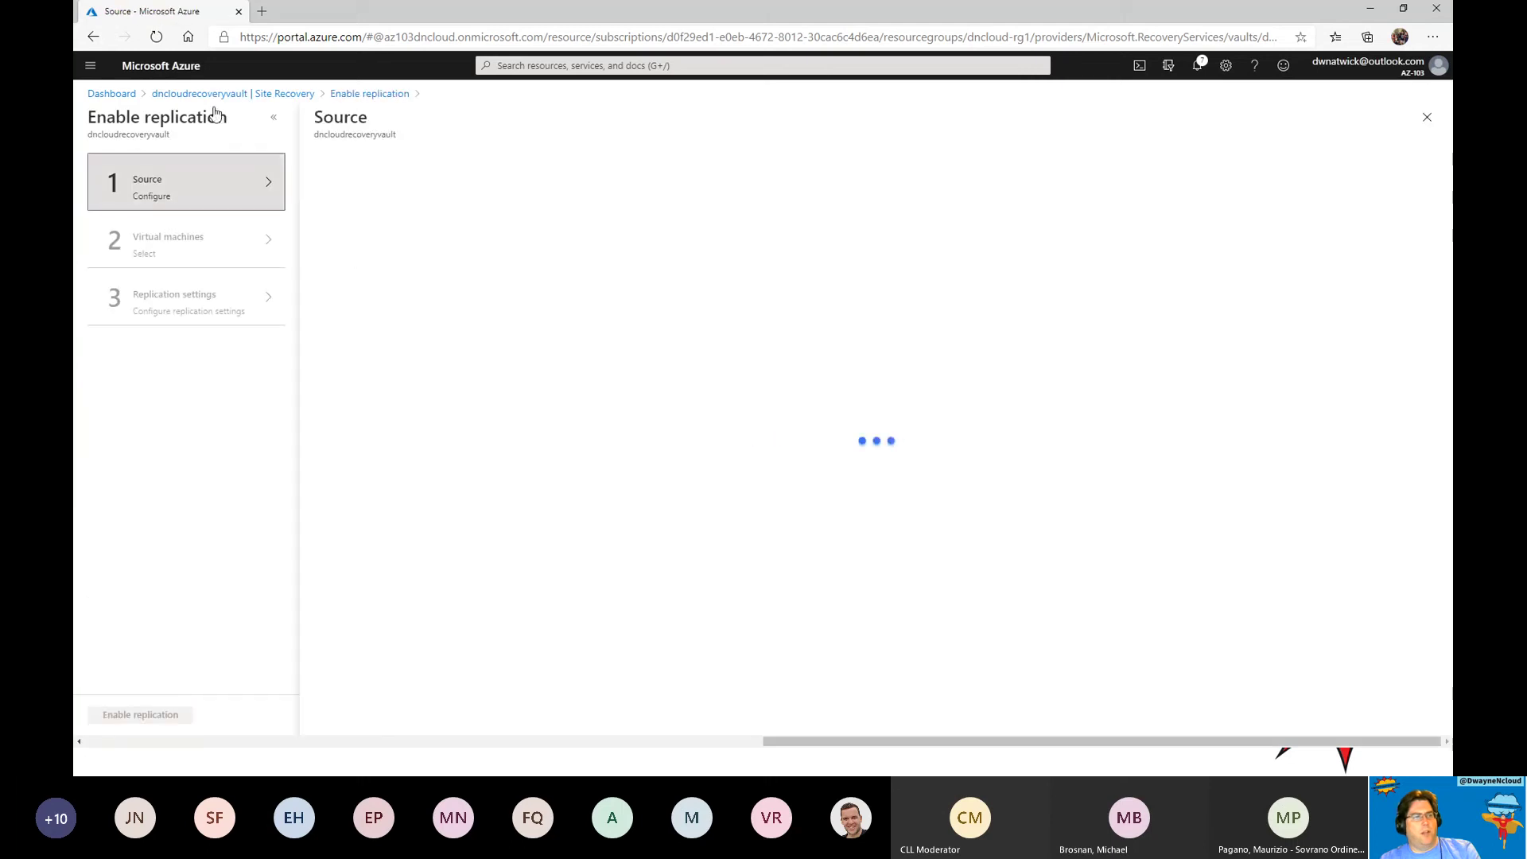
left_click(233, 93)
left_click(821, 117)
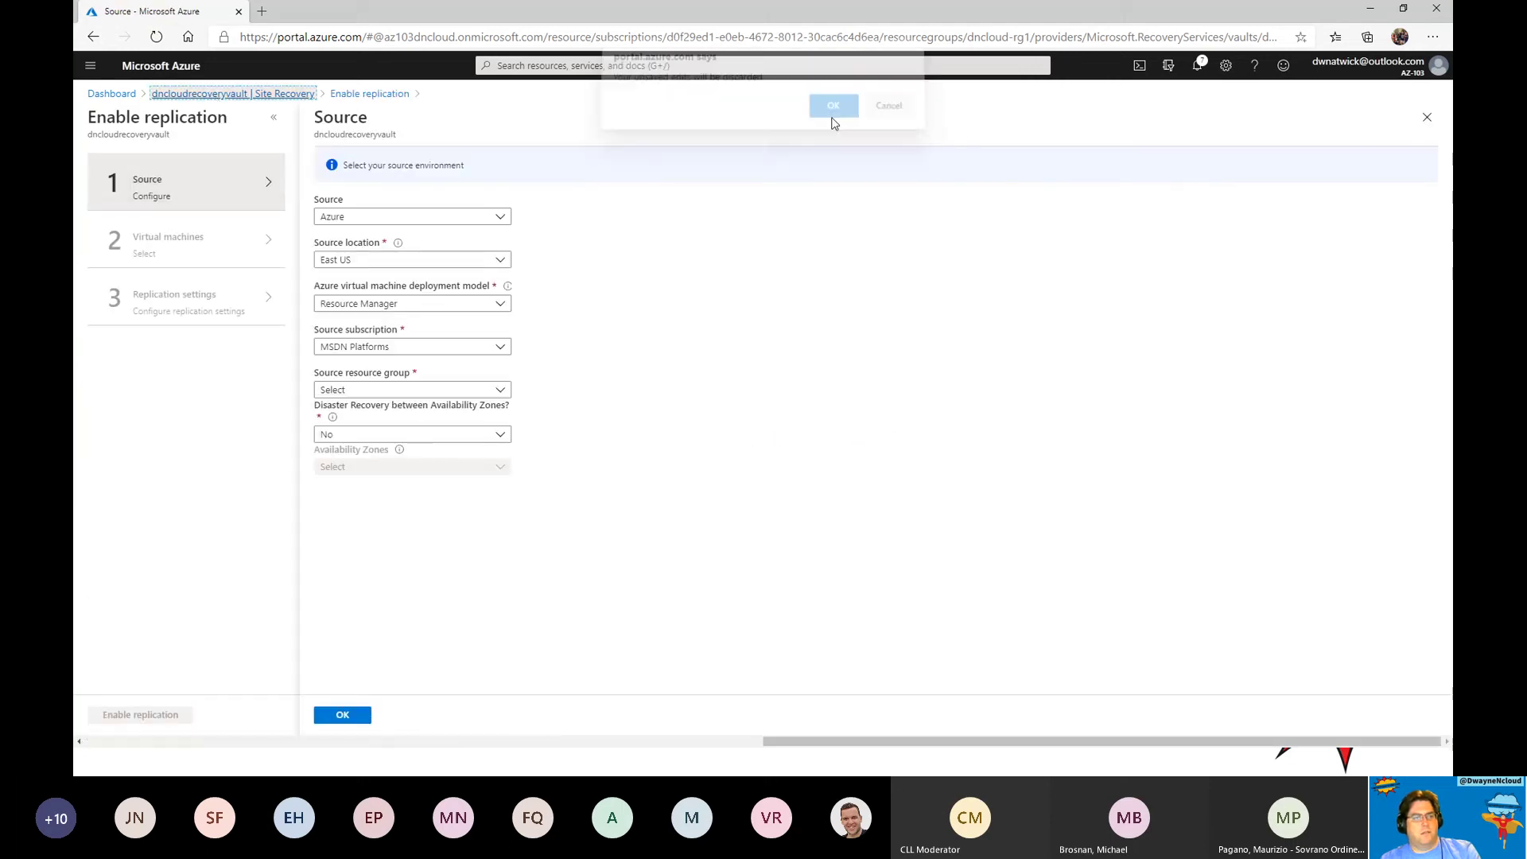
Set the protection goal to on-premises VMware vSphere machines to Azure, with no migration.
left_click(369, 205)
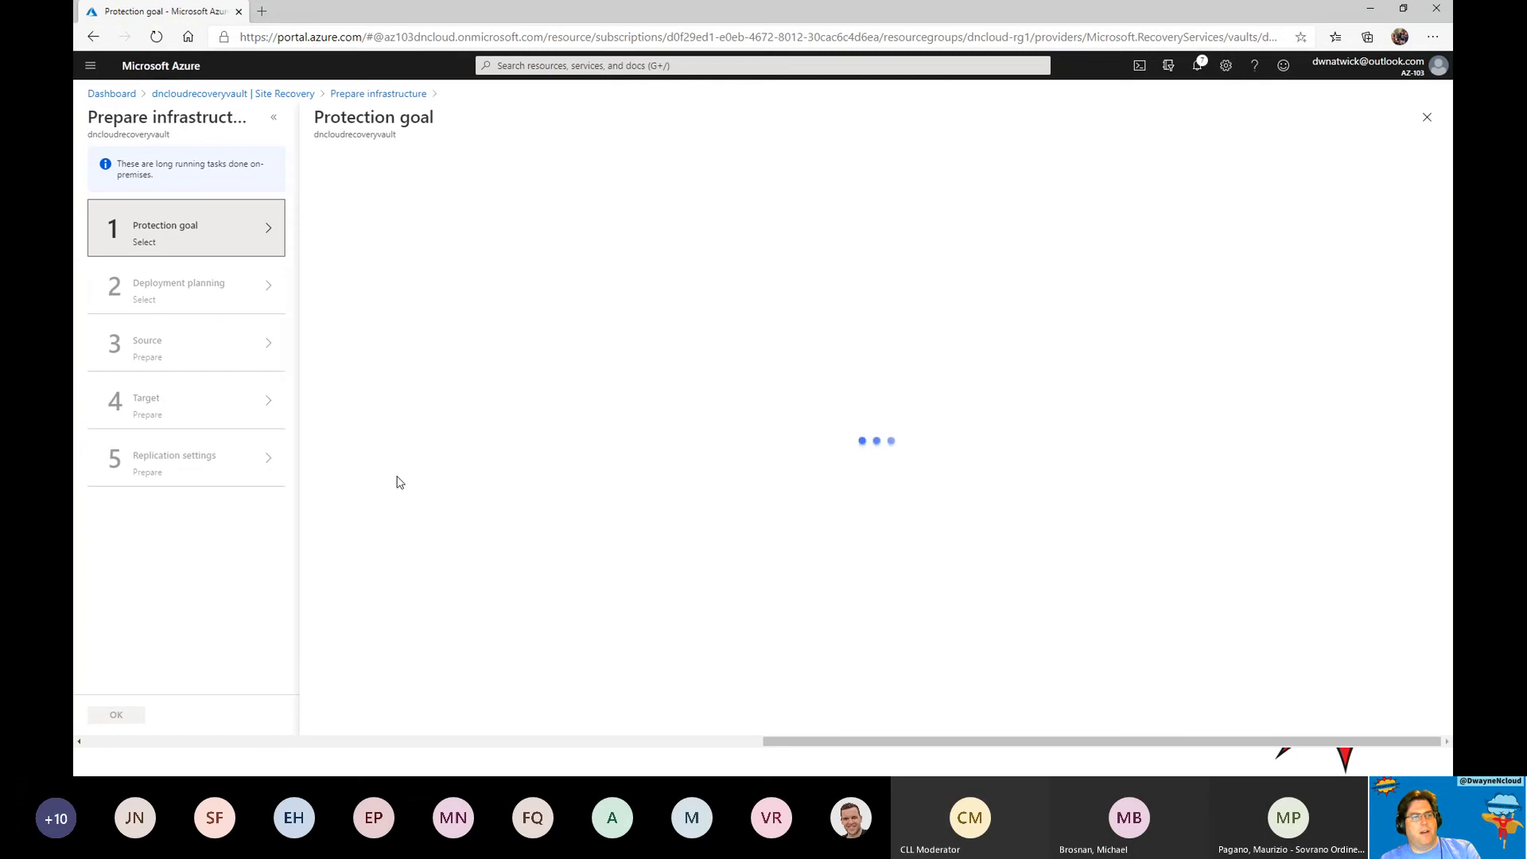
left_click(478, 237)
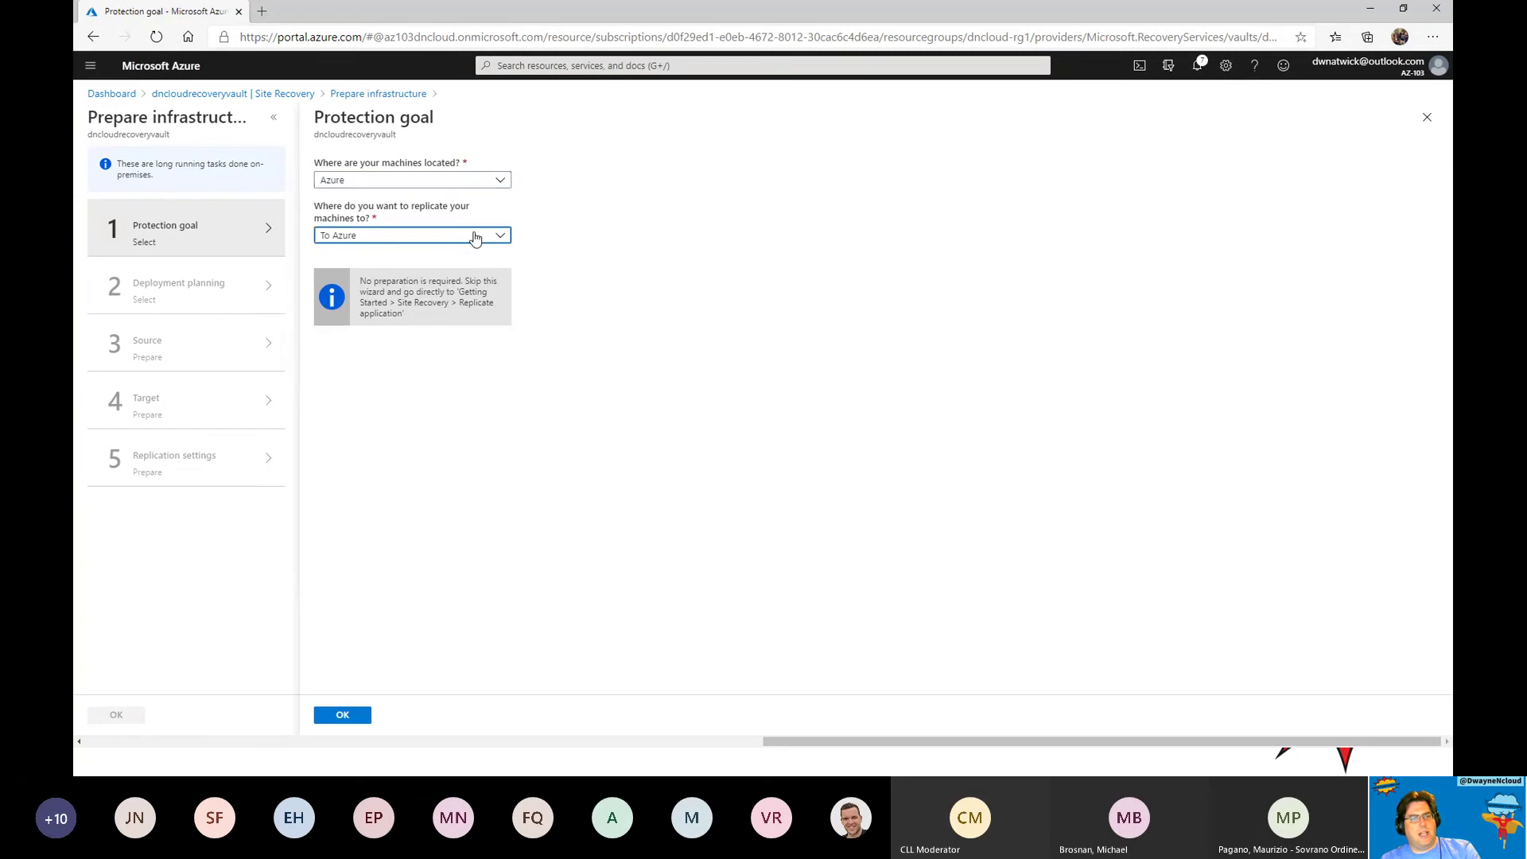
left_click(444, 180)
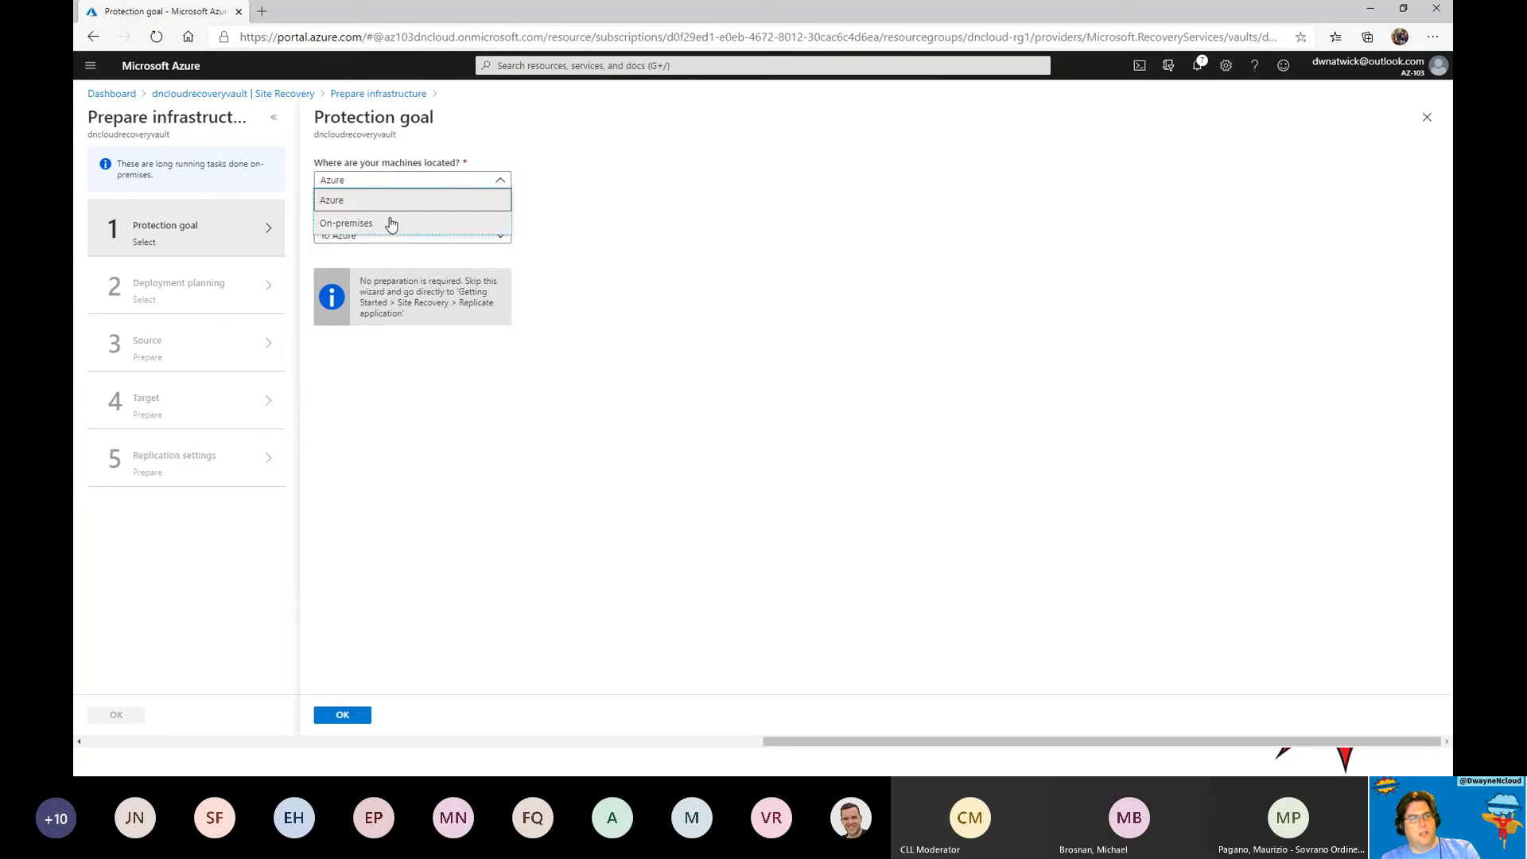
left_click(392, 223)
left_click(458, 237)
left_click(458, 243)
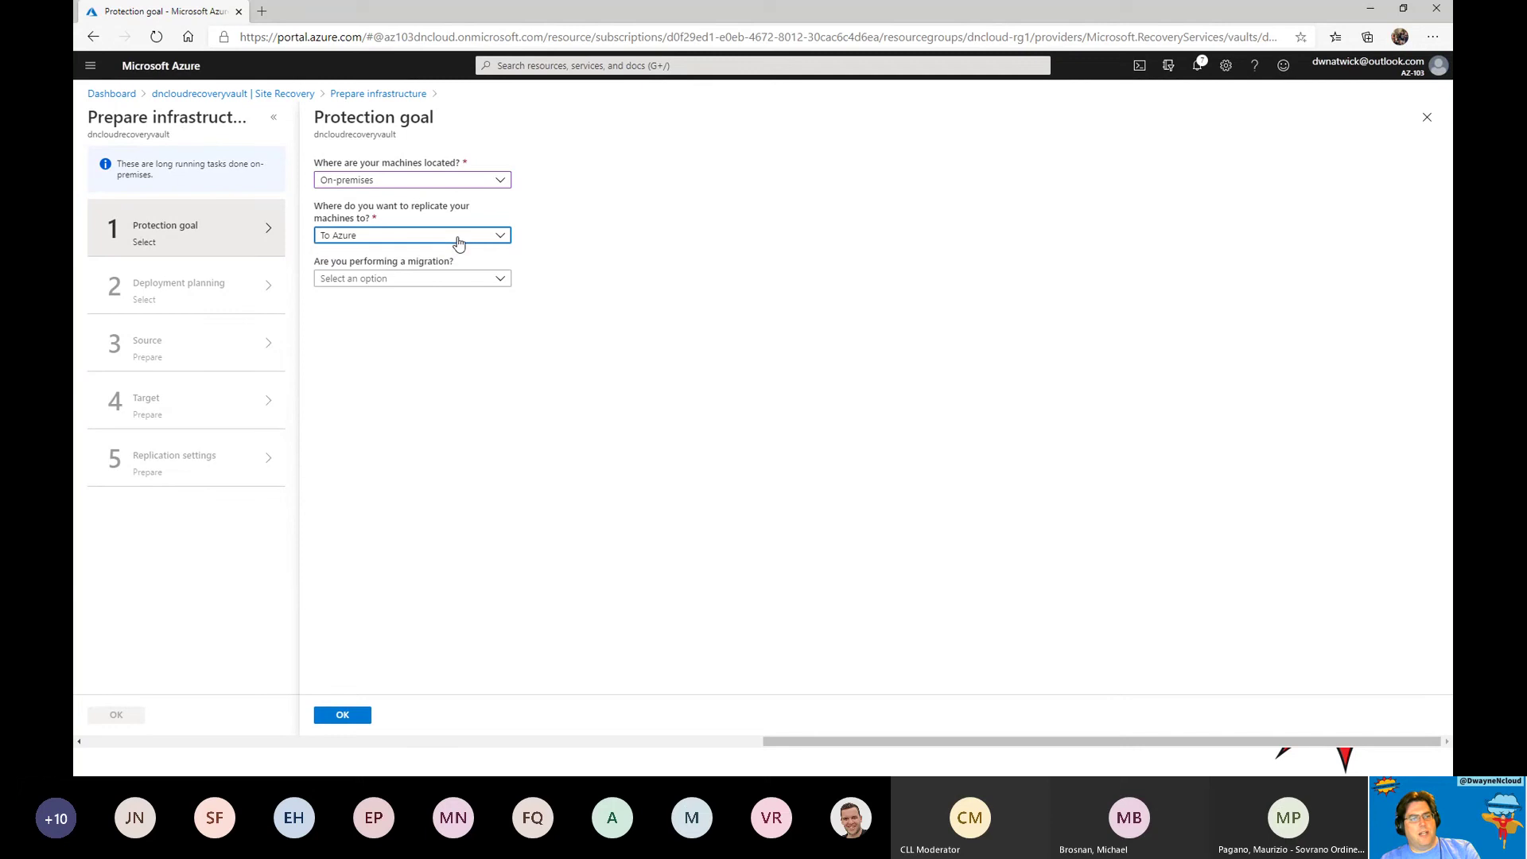
left_click(442, 280)
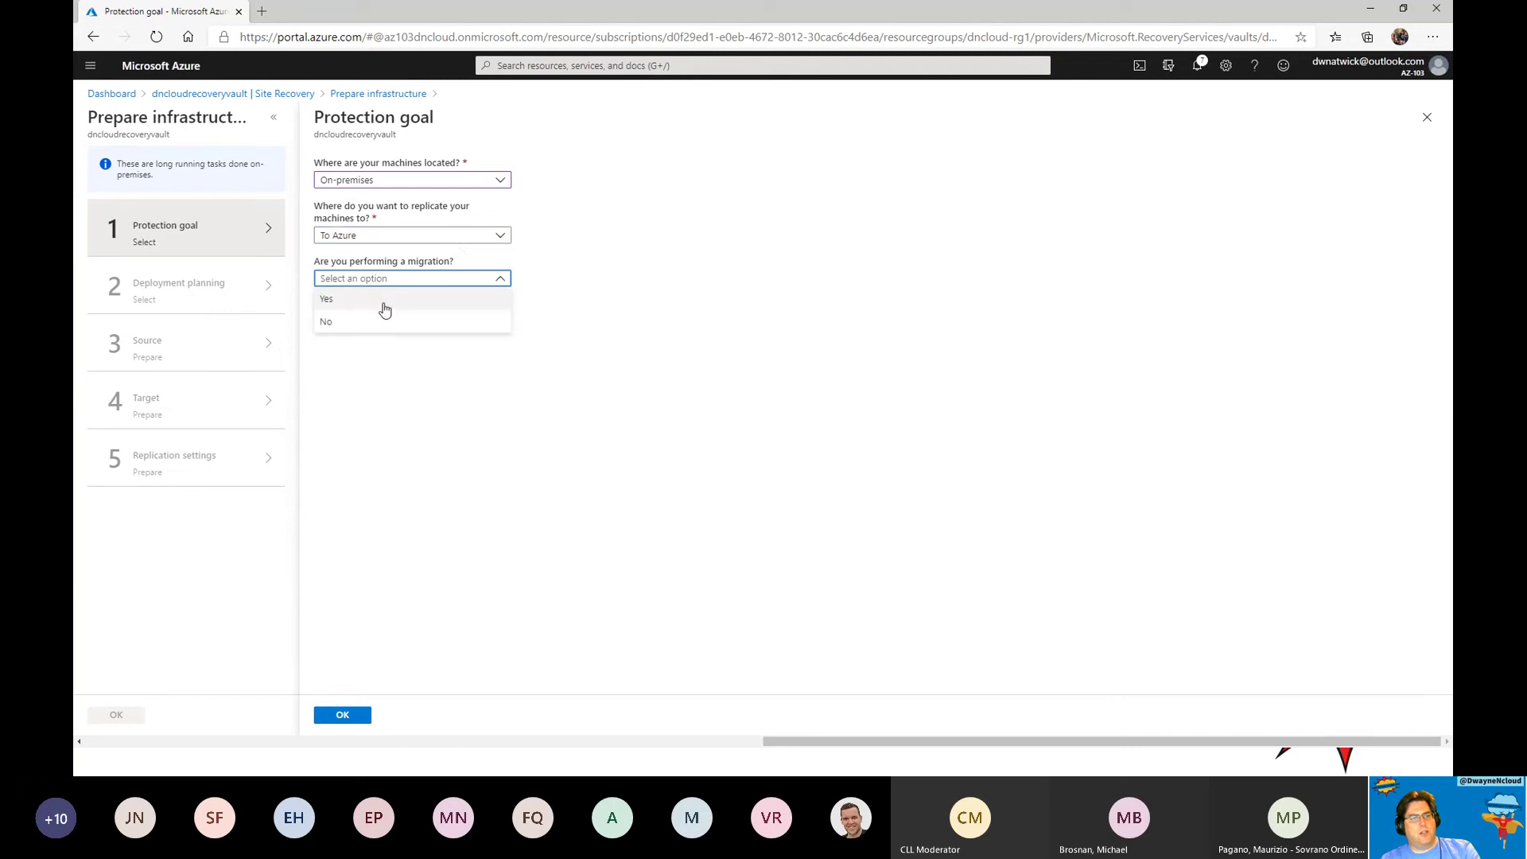
left_click(376, 308)
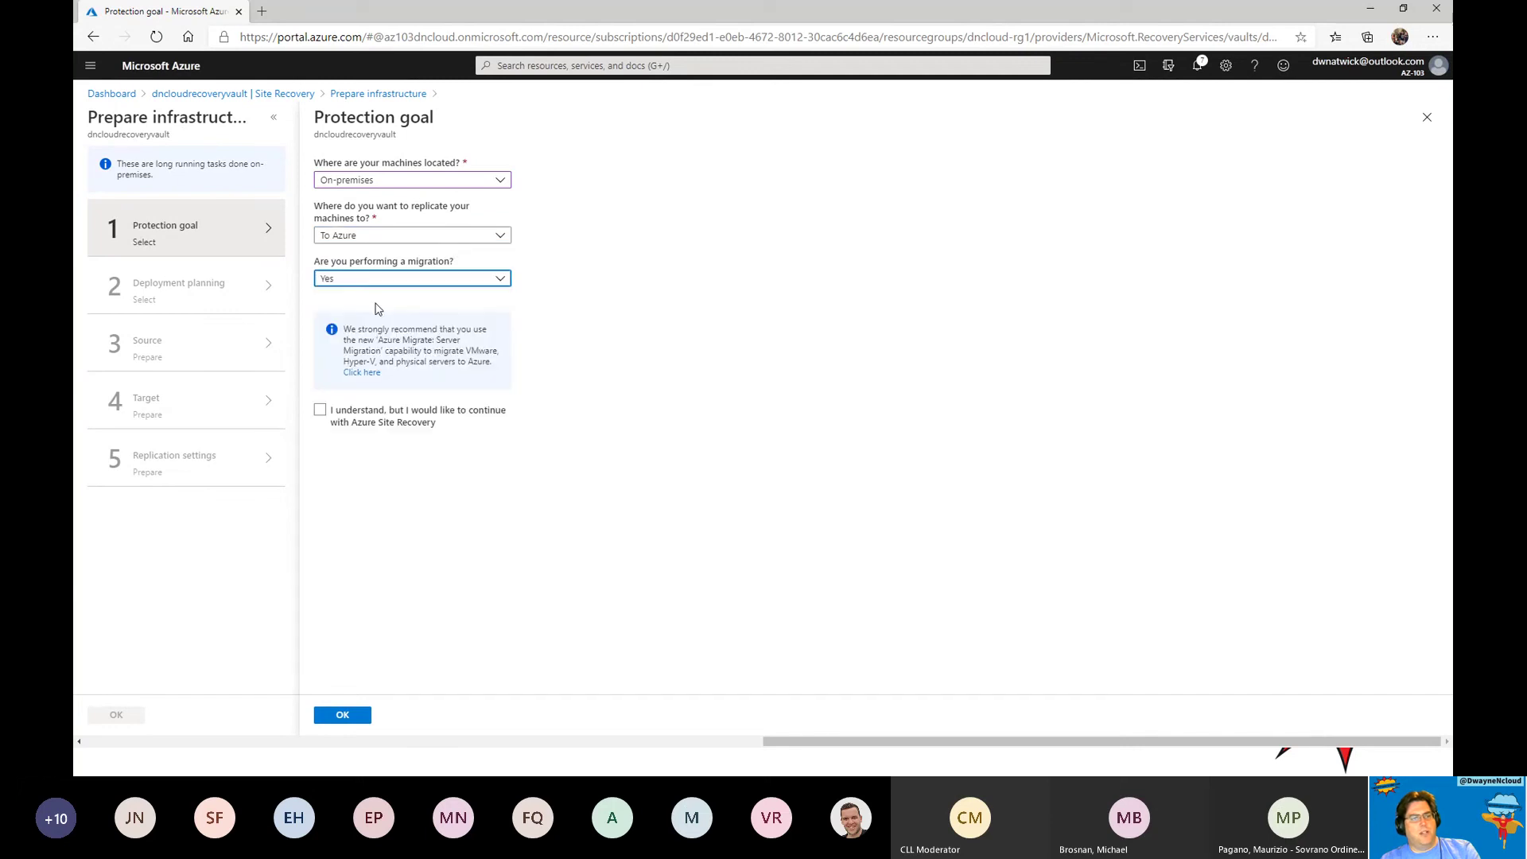
left_click(461, 284)
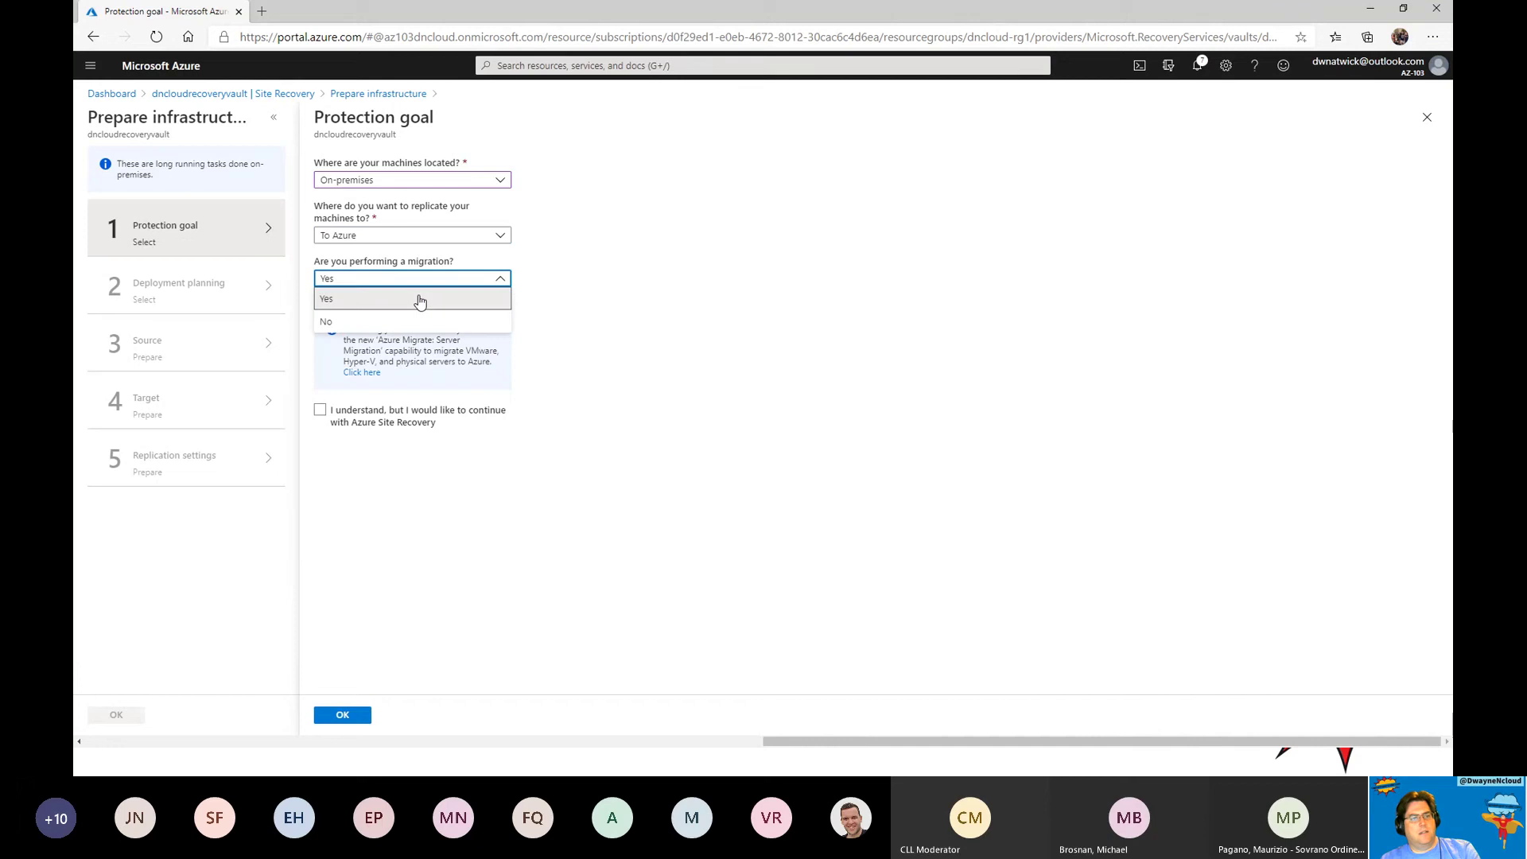
left_click(397, 322)
left_click(397, 321)
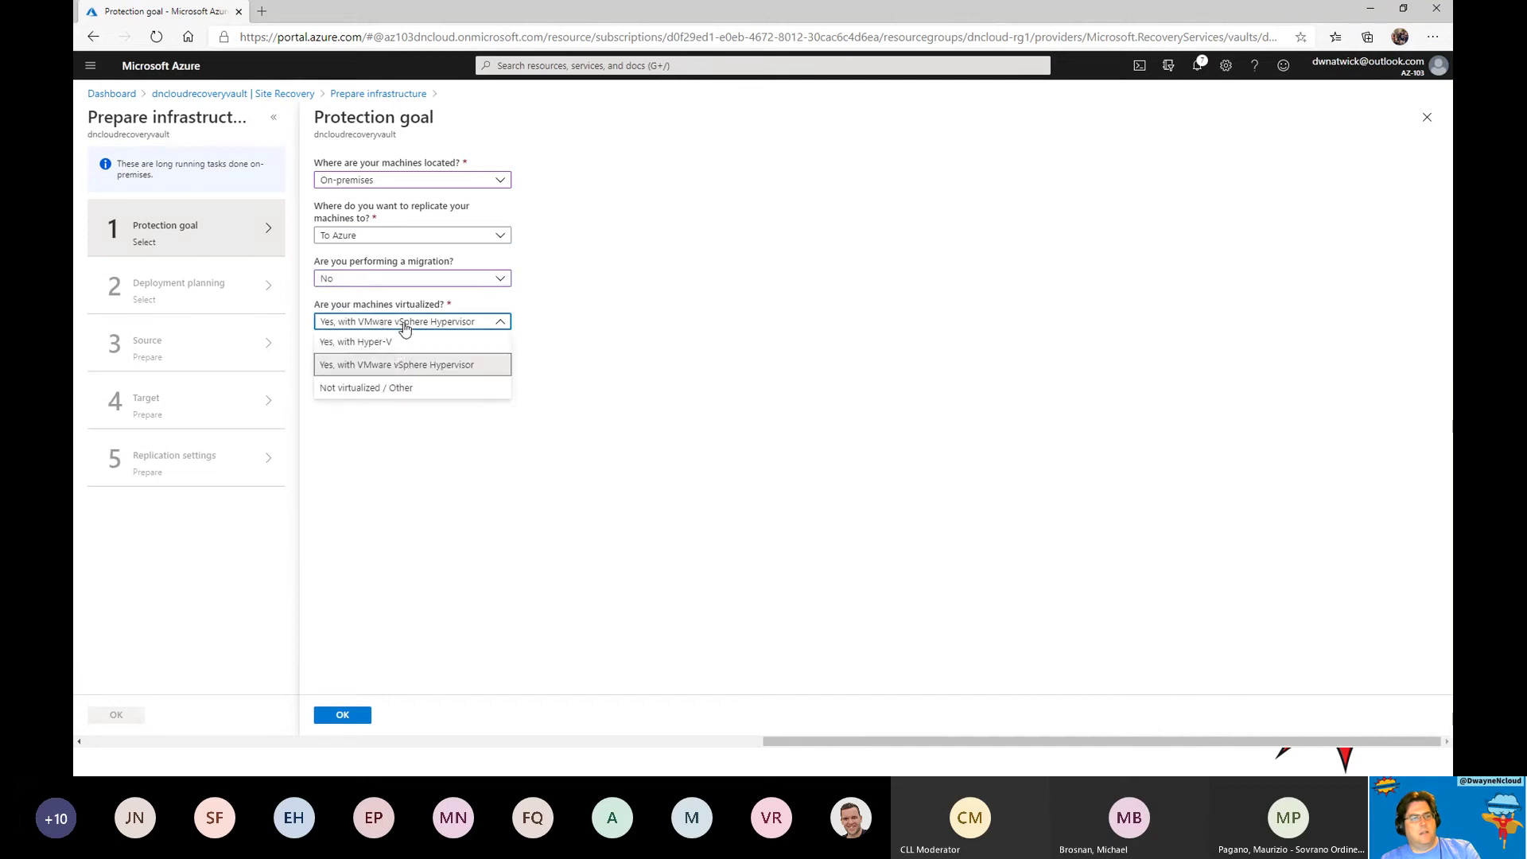
left_click(390, 365)
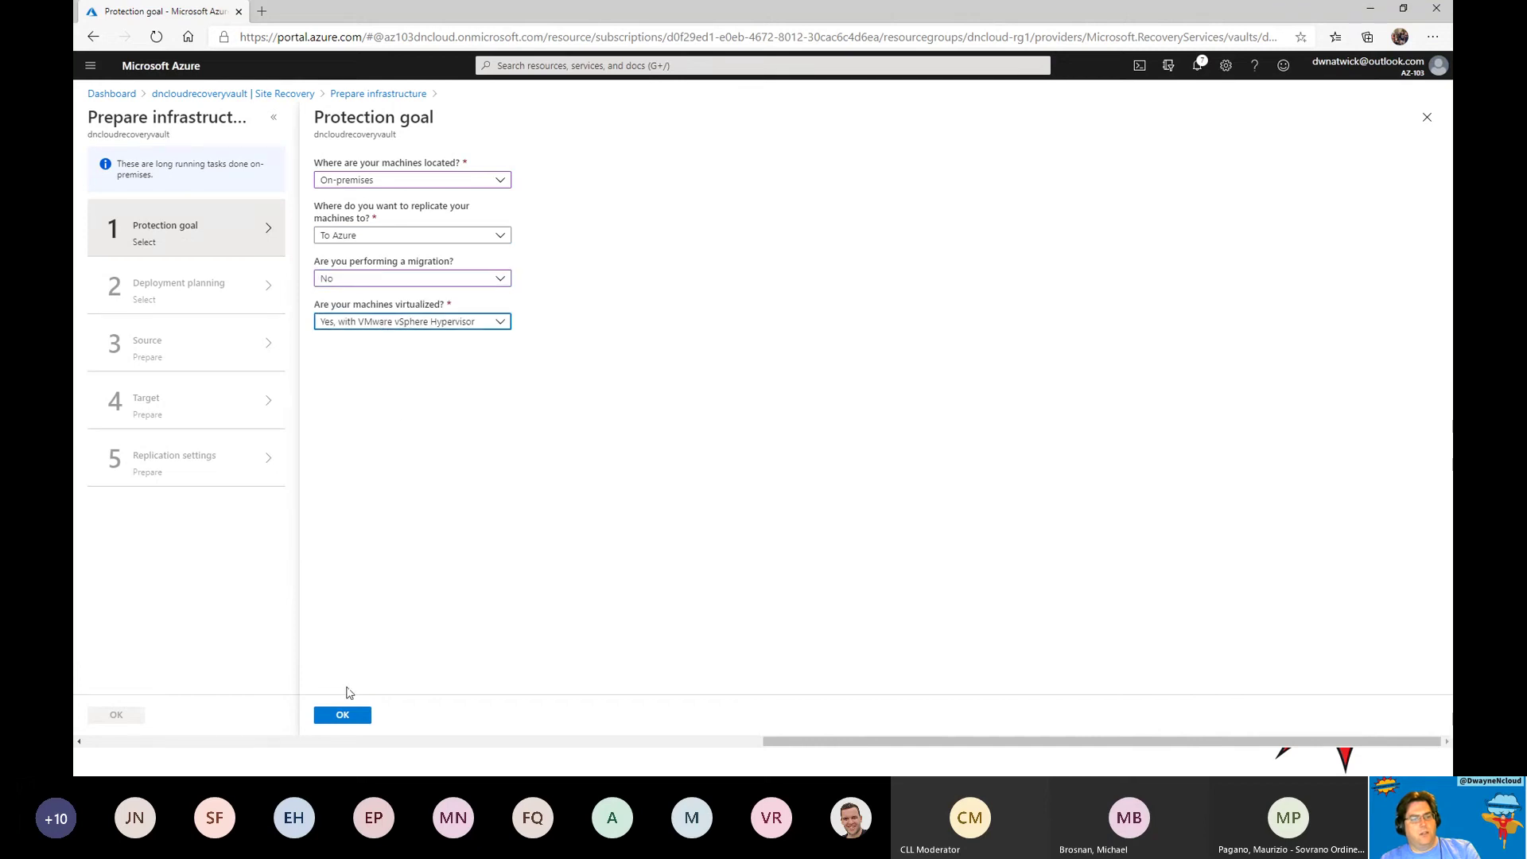
left_click(342, 714)
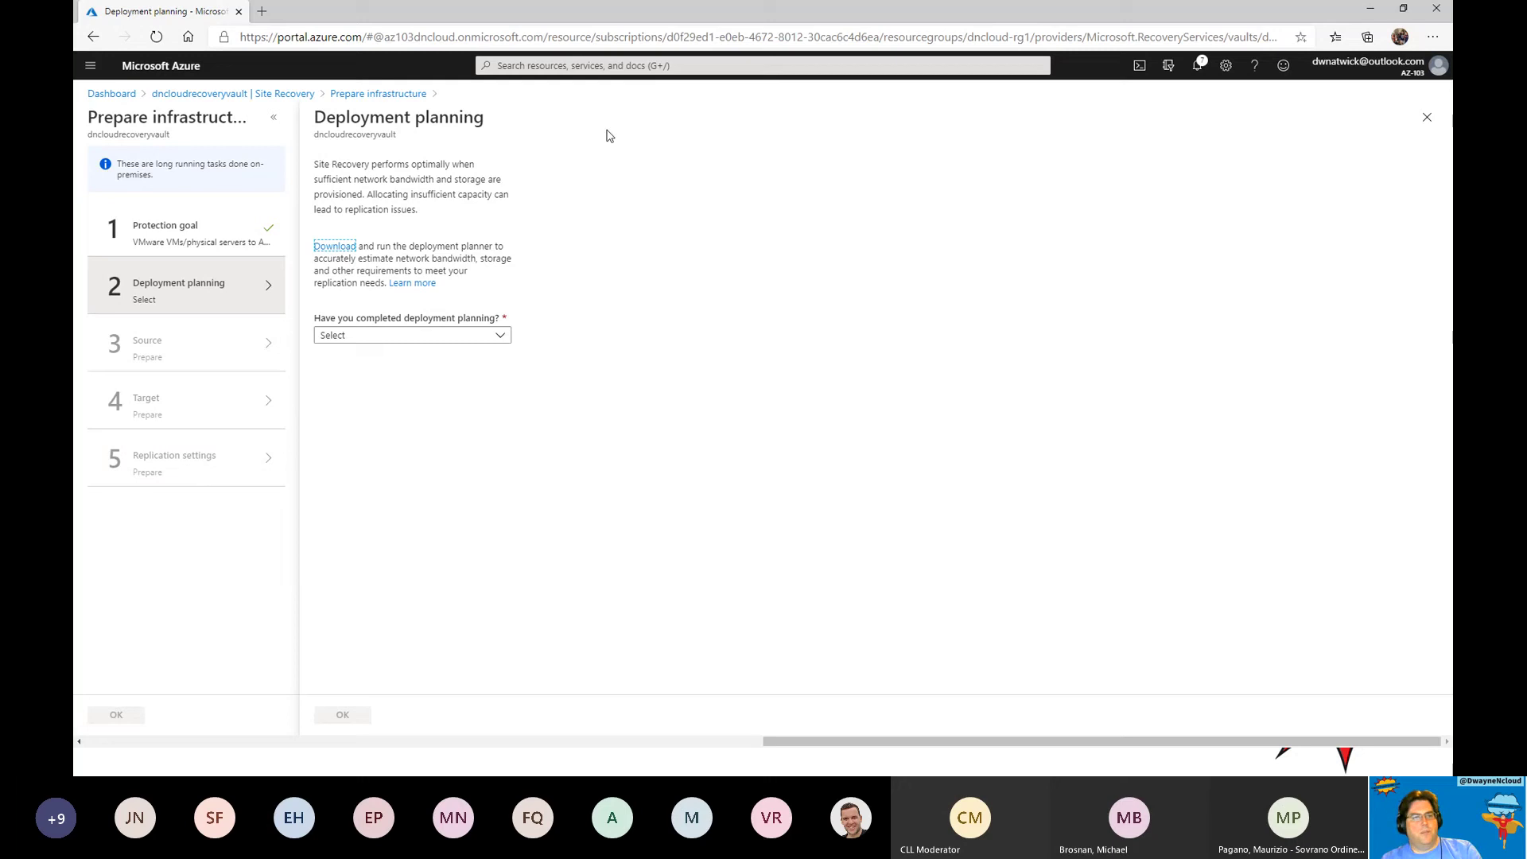
Search 'import' and begin a new job from Import/export jobs.
left_click(657, 67)
type("import")
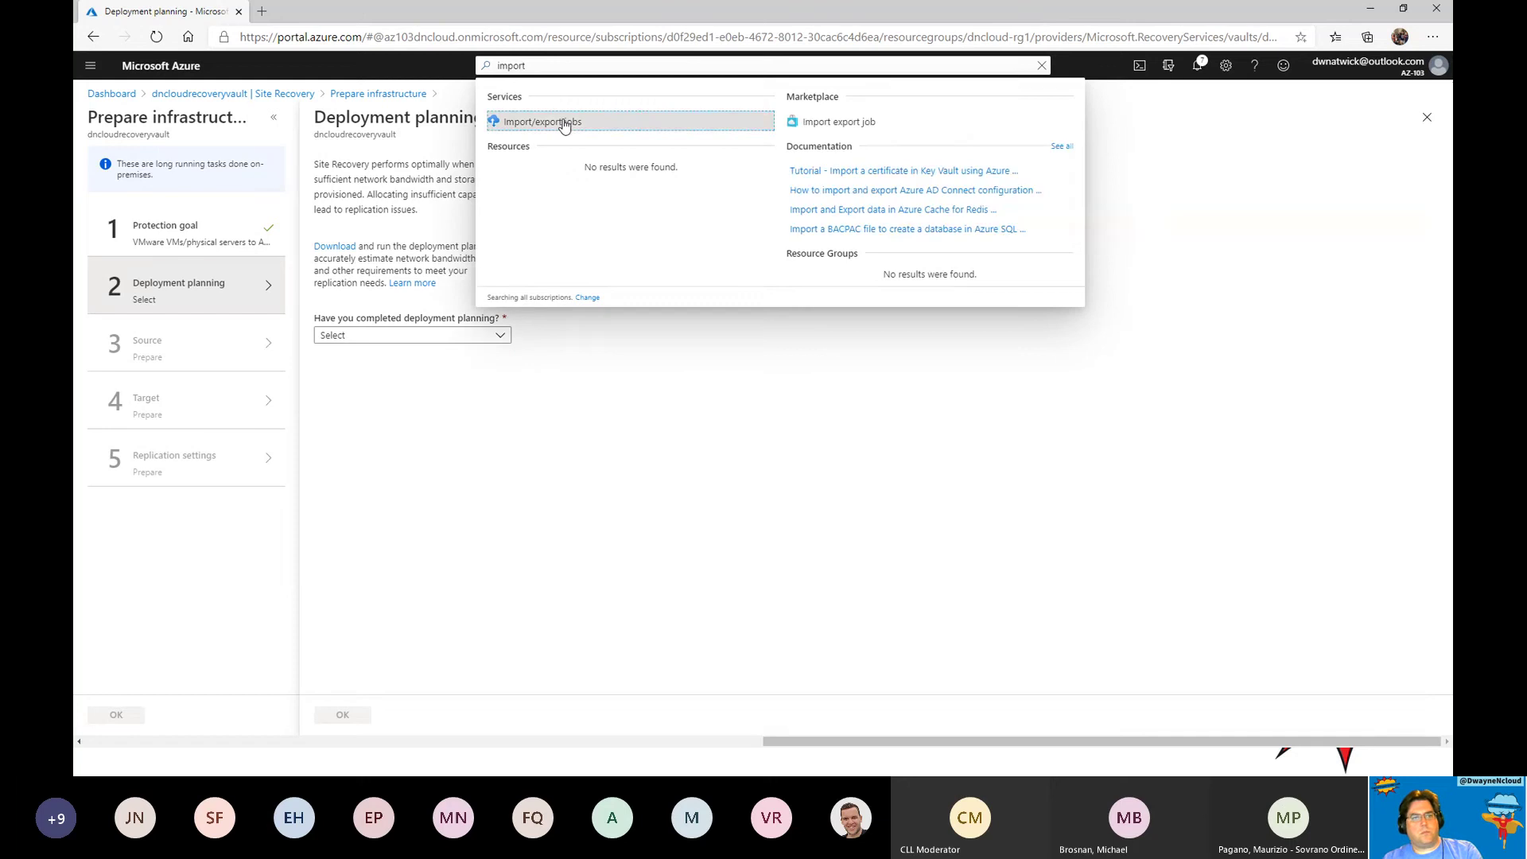
left_click(562, 123)
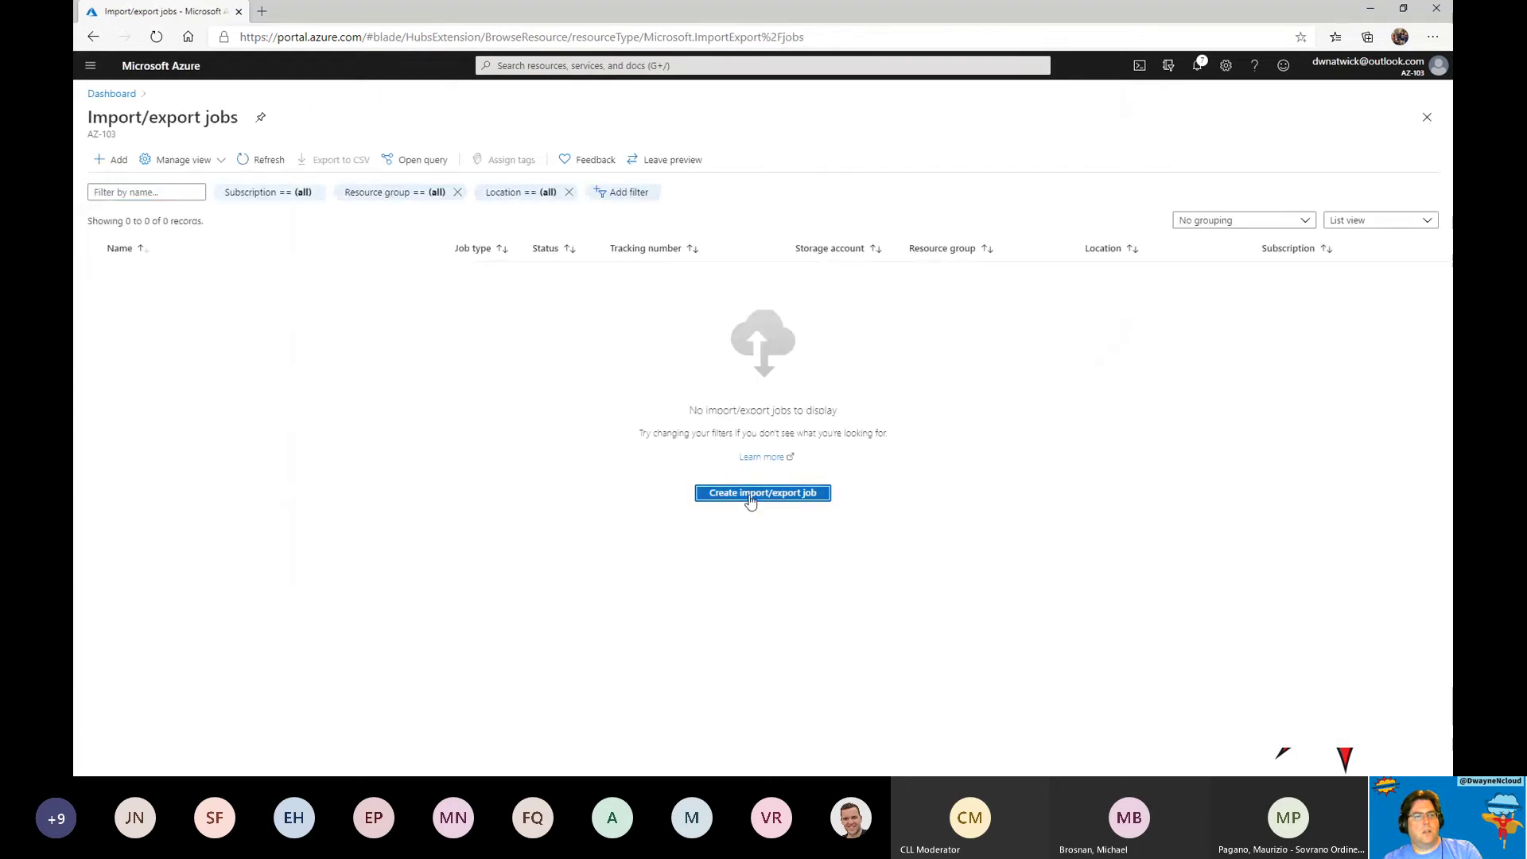
left_click(748, 498)
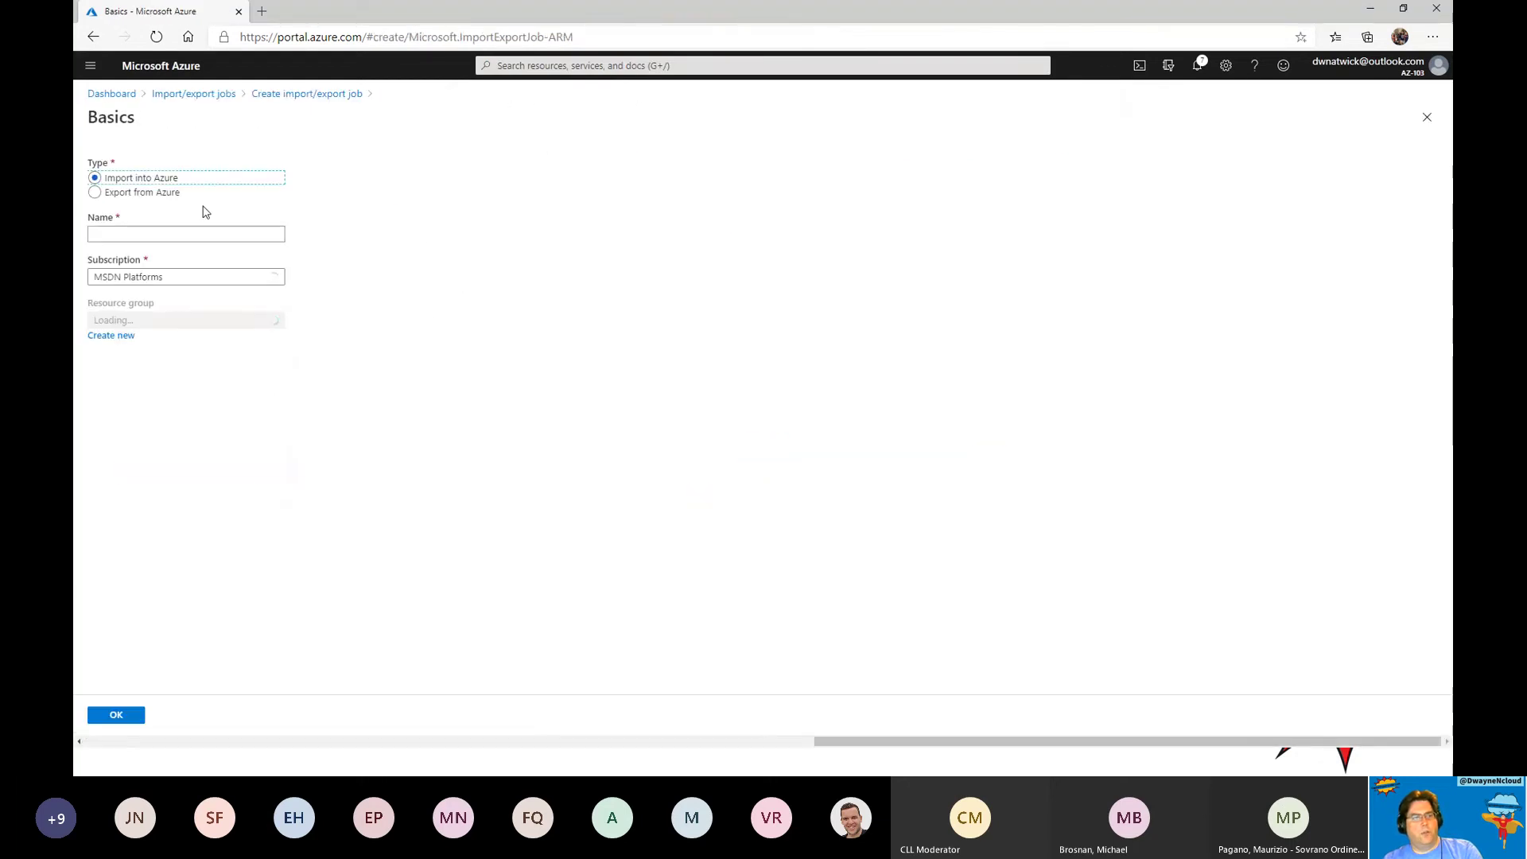
Name the job dncloudimport in resource group dncloud-rg1 and confirm the basics.
left_click(140, 235)
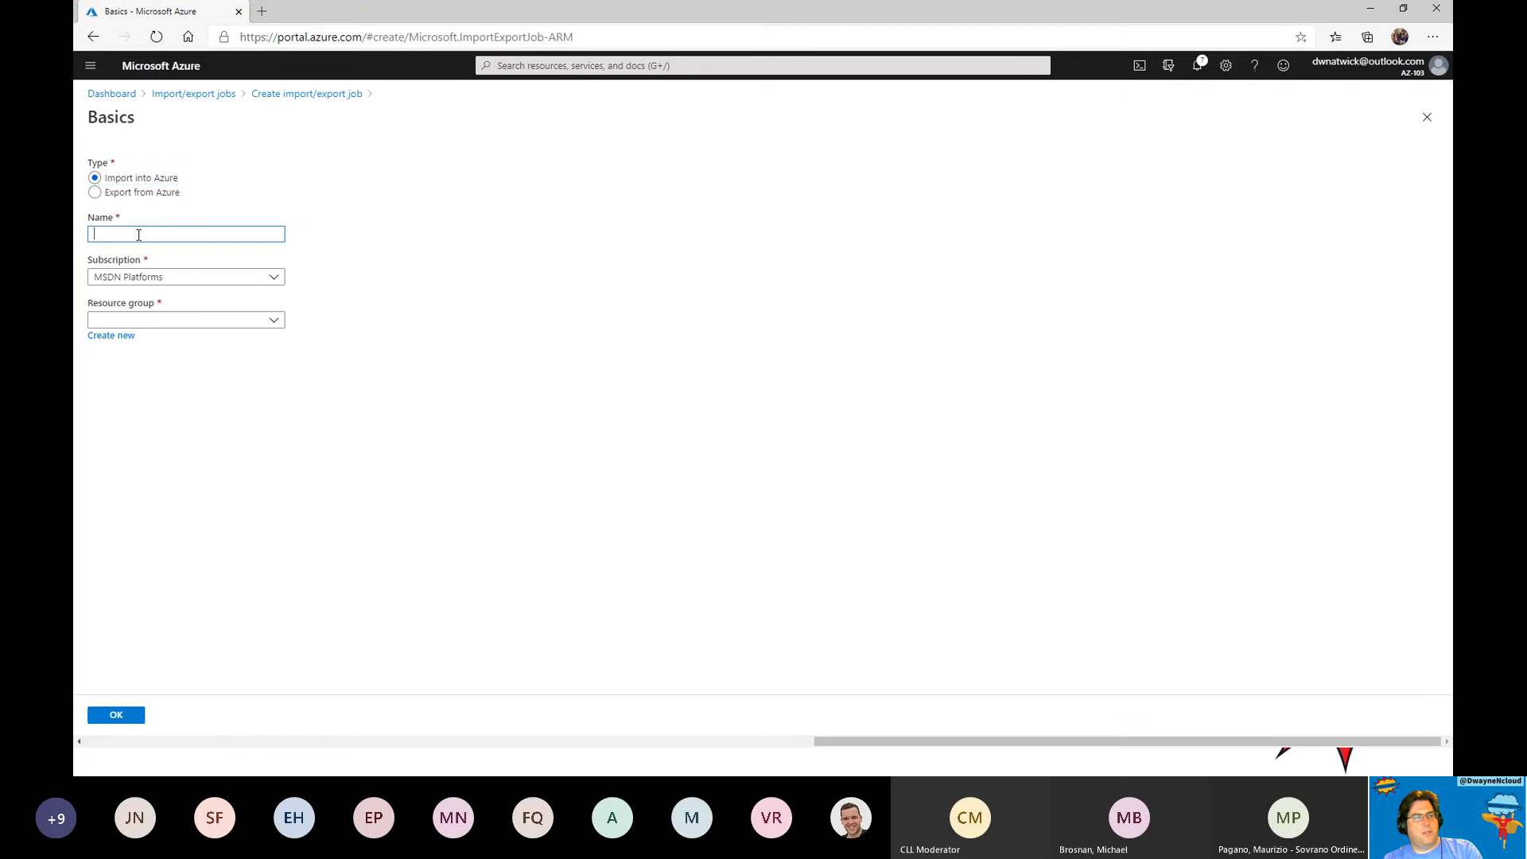
type("dncloudimport")
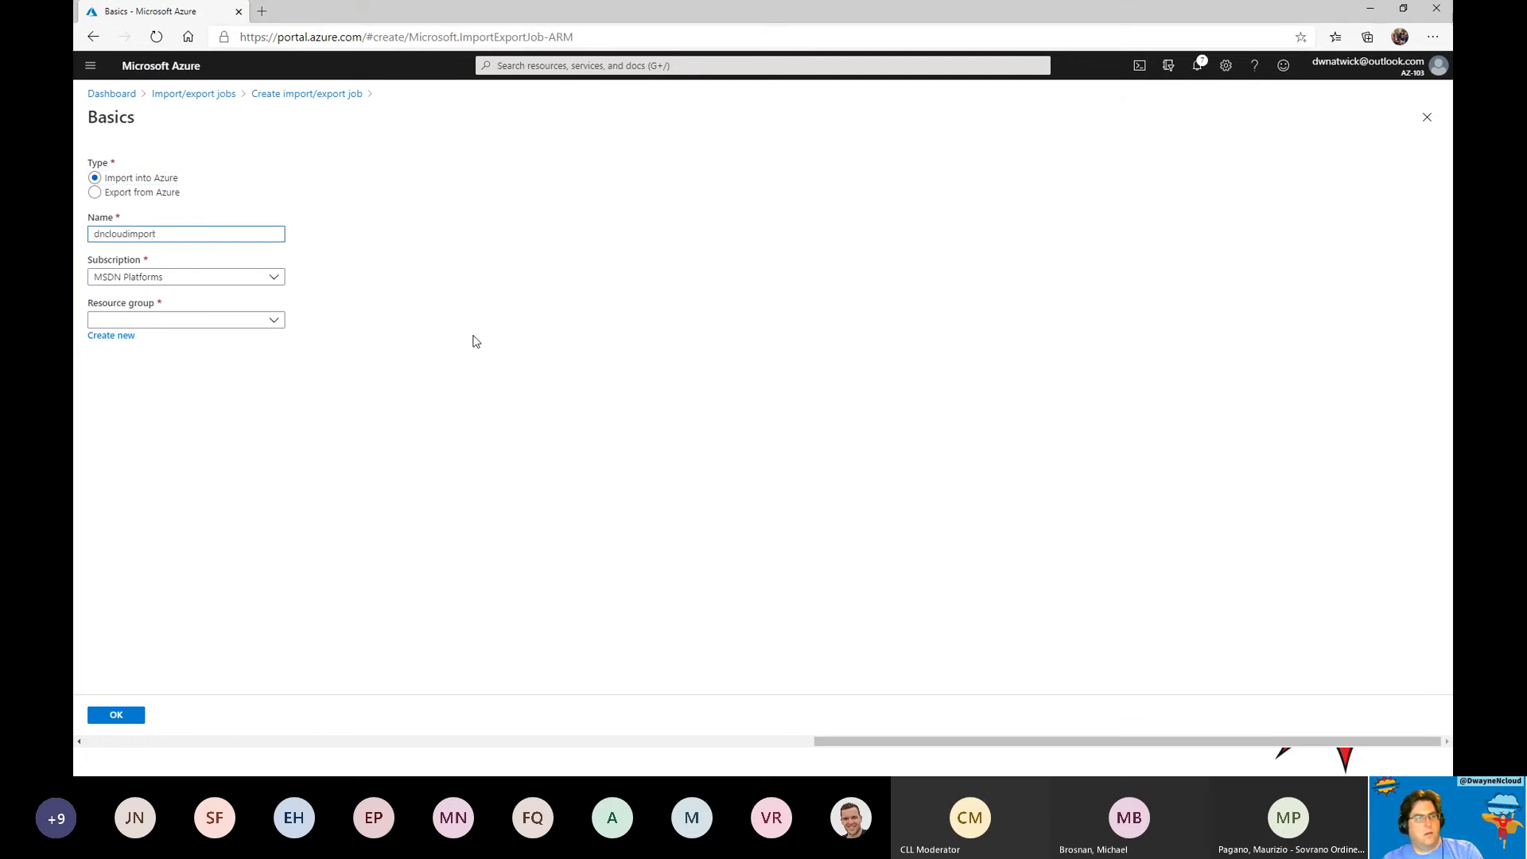
left_click(231, 320)
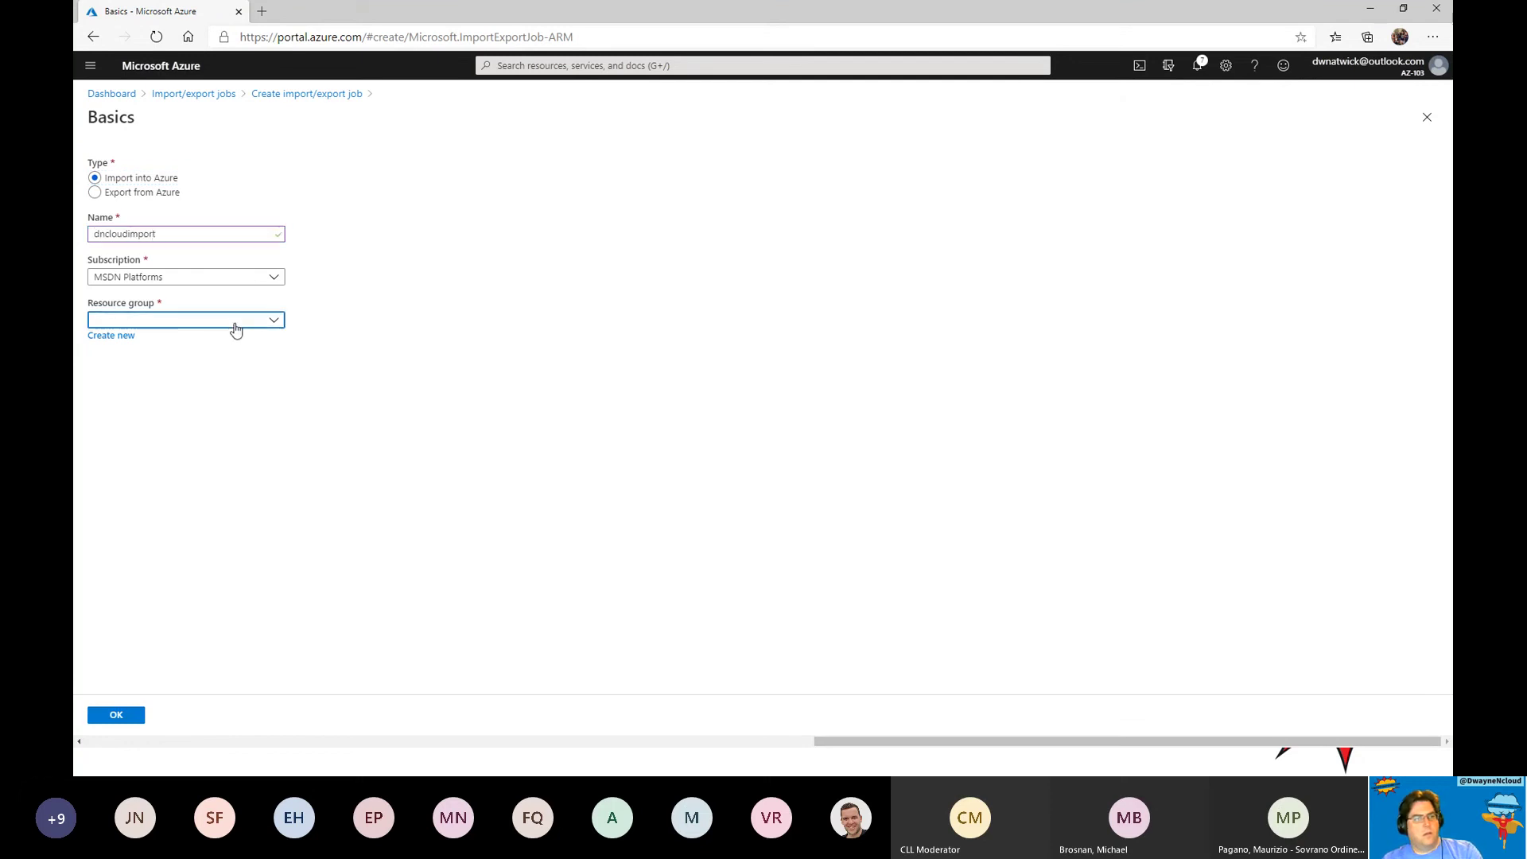
left_click(194, 392)
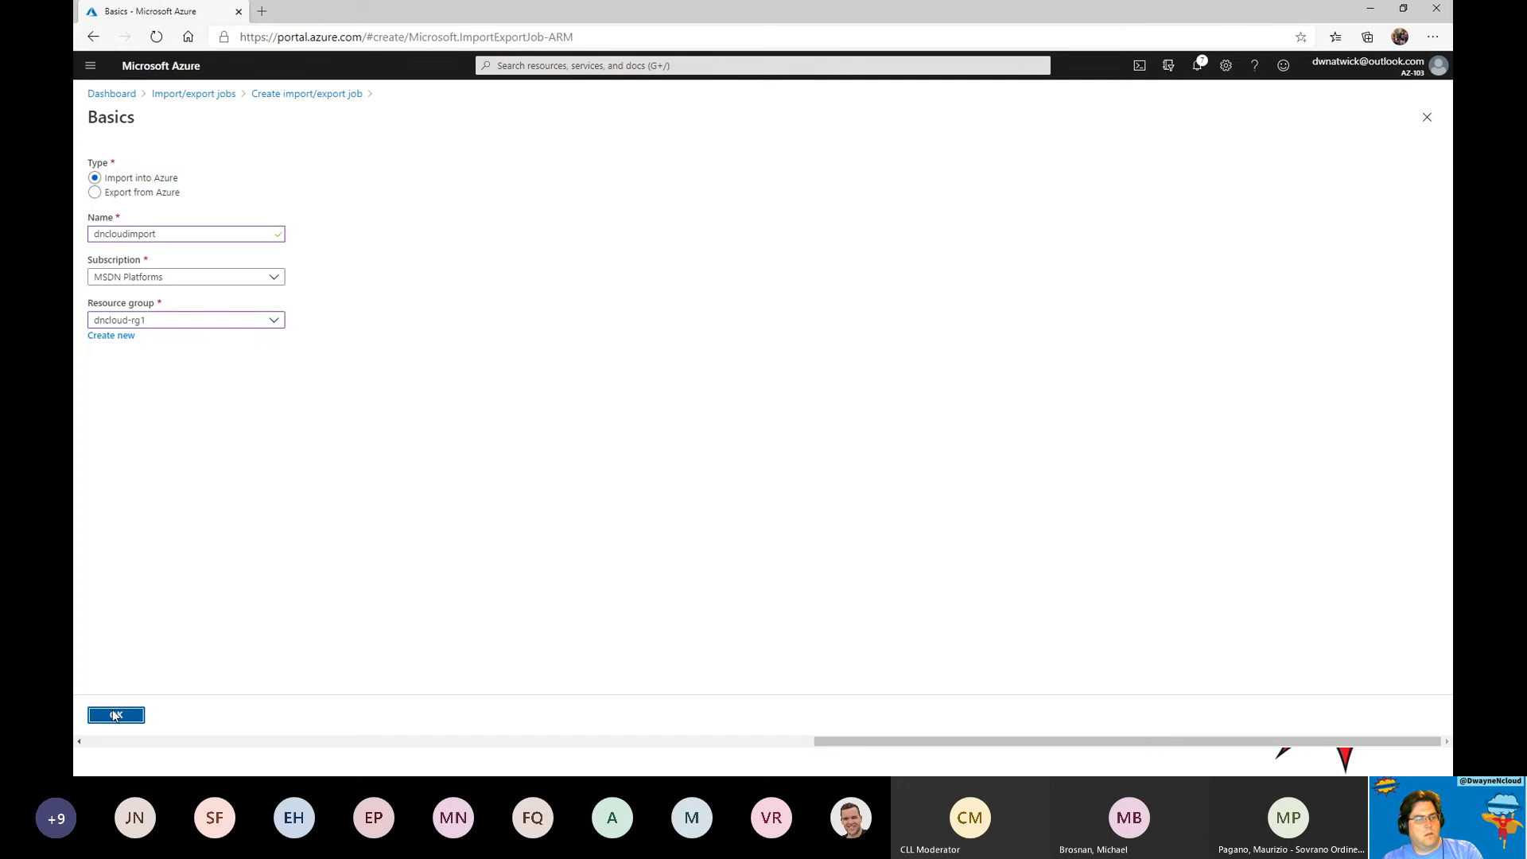
left_click(116, 715)
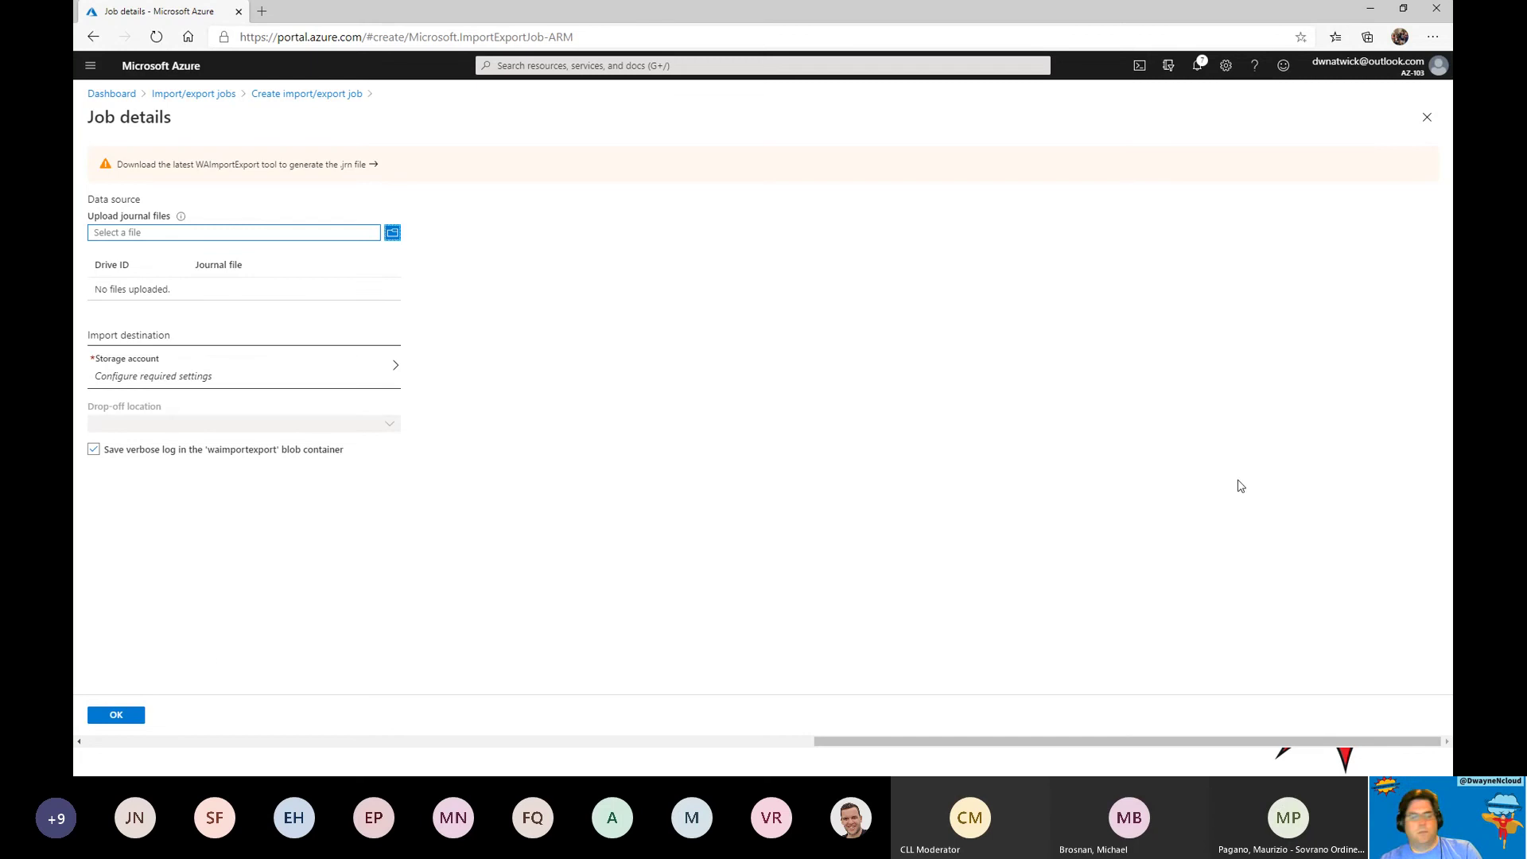
Minimize the GitHub Microsoft Learning browser window and advance the slideshow to the Next Steps slide.
left_click(1370, 8)
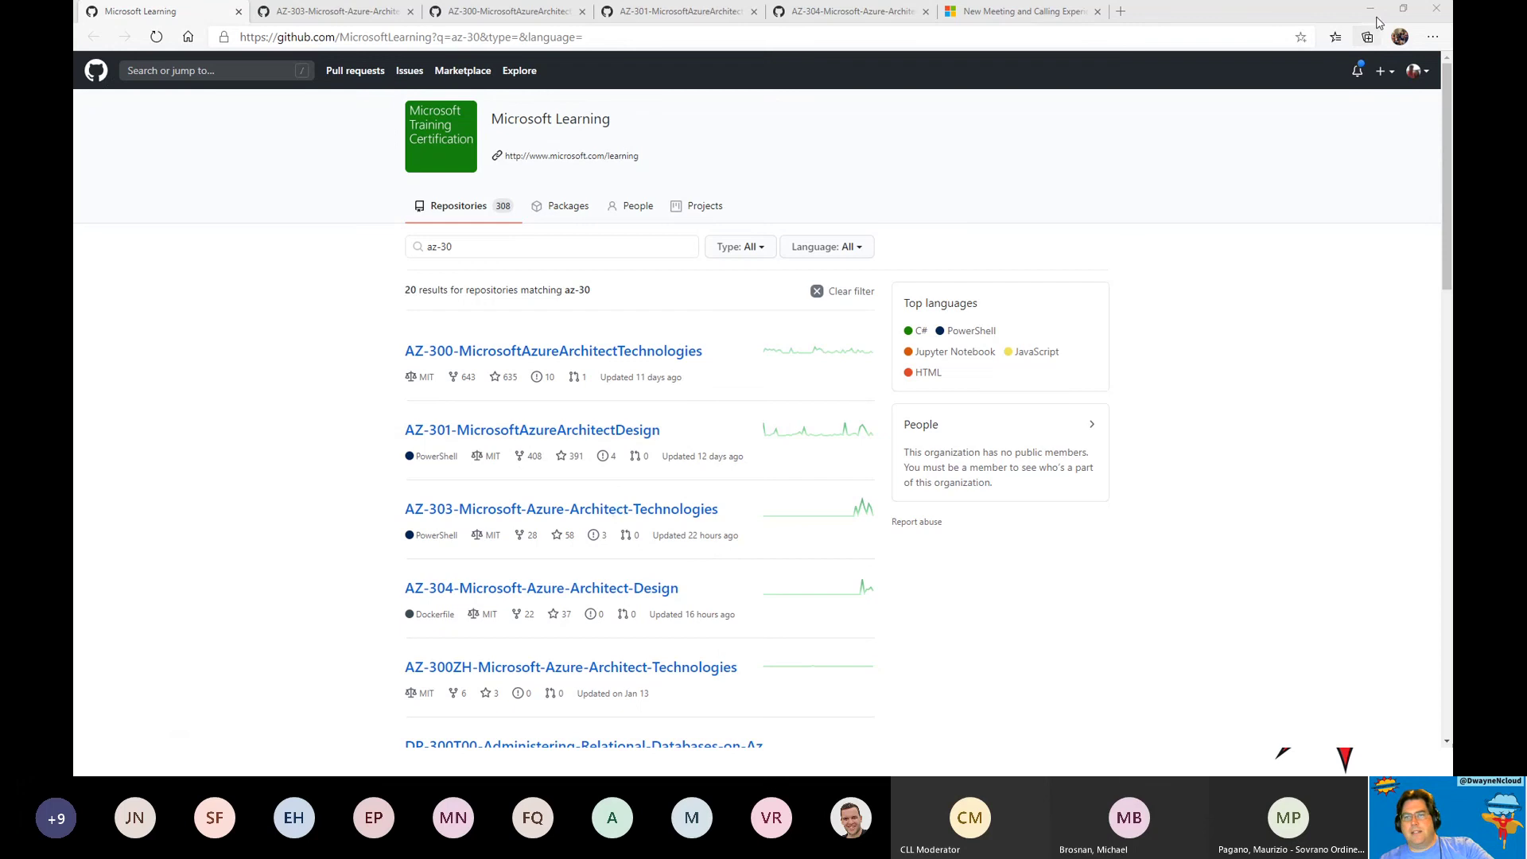
left_click(1371, 9)
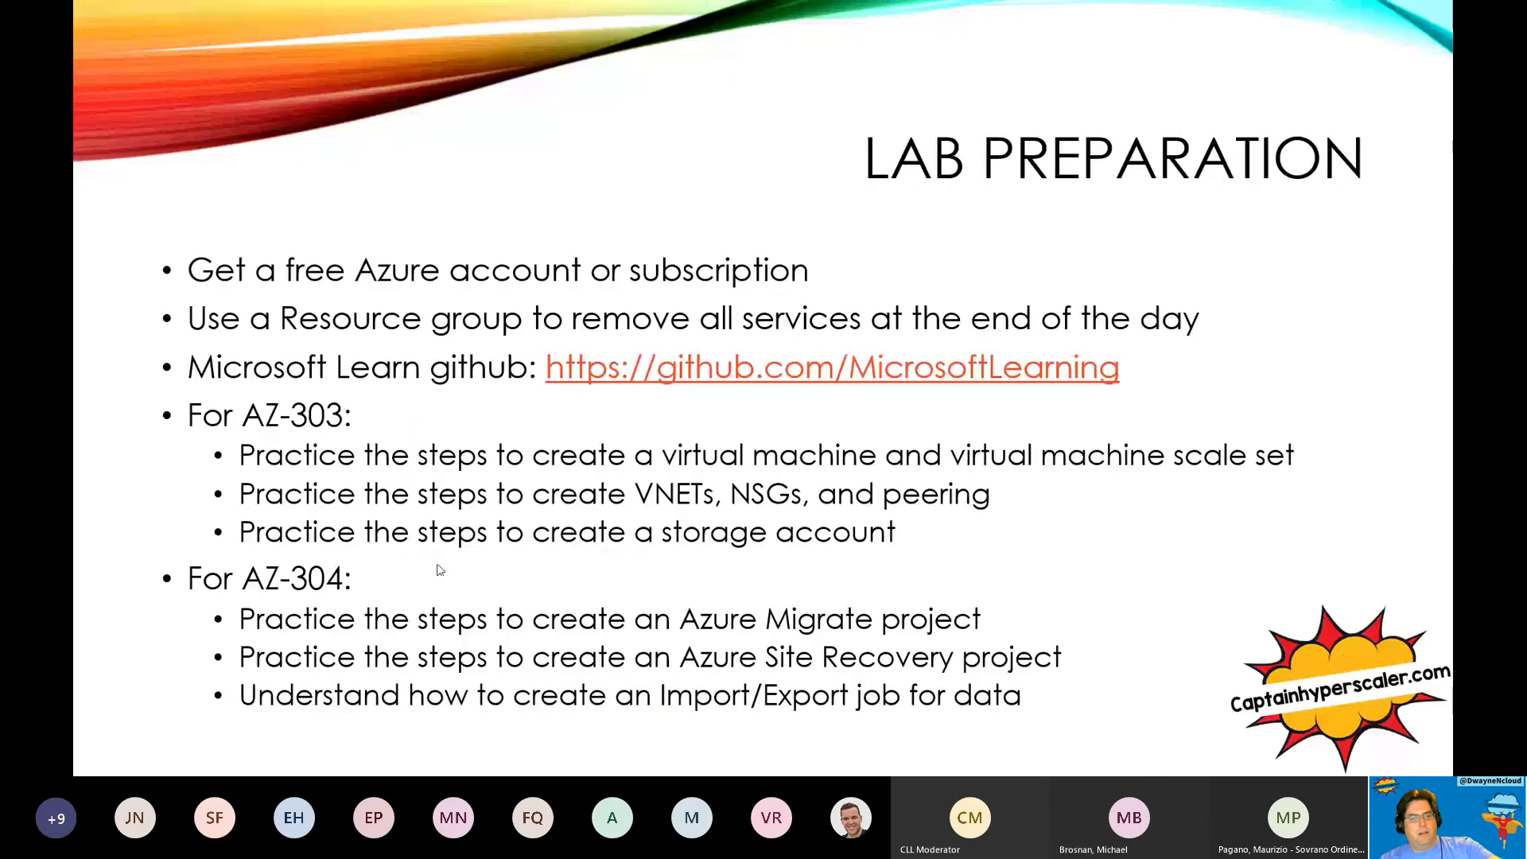
left_click(430, 571)
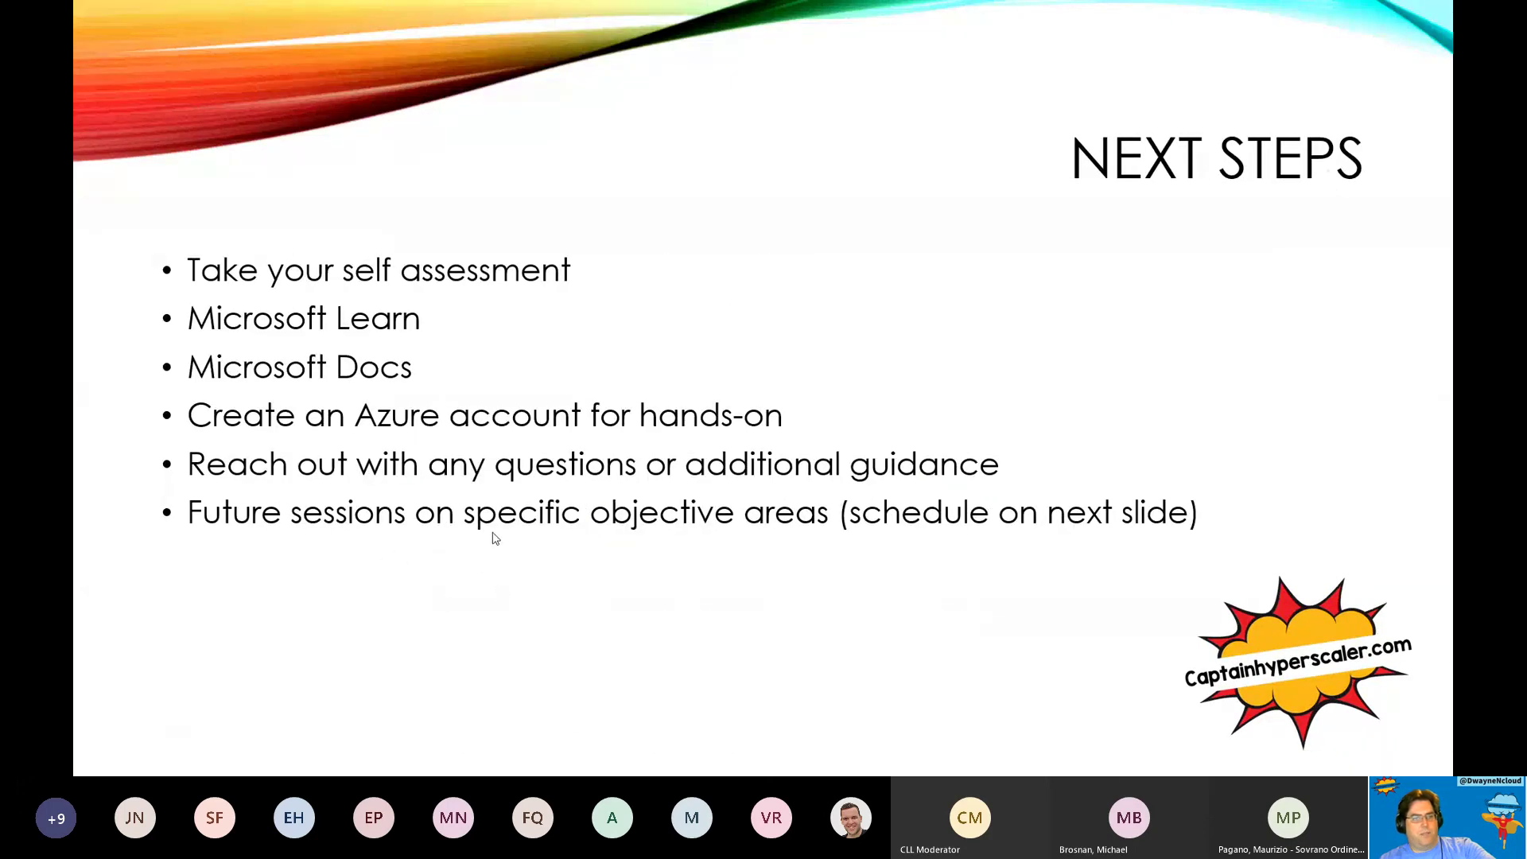